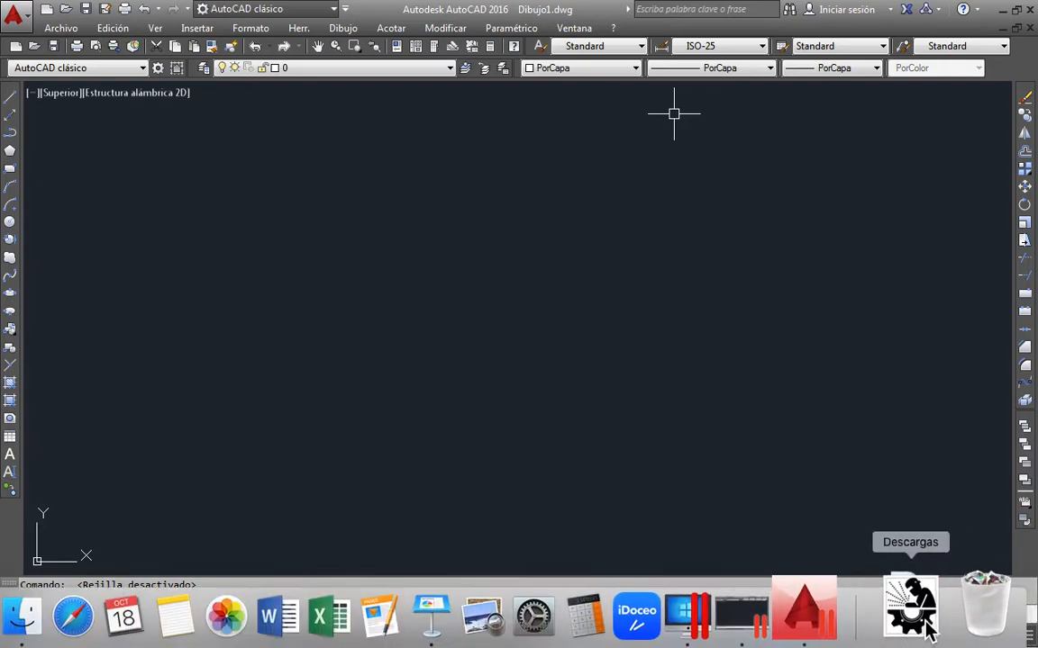
# Step: Insert the image 10d5b3984f18a1082f19ffd16d47f00c.jpg from the Descargas folder into the drawing at scale 1 and rotation 0
pyautogui.click(926, 628)
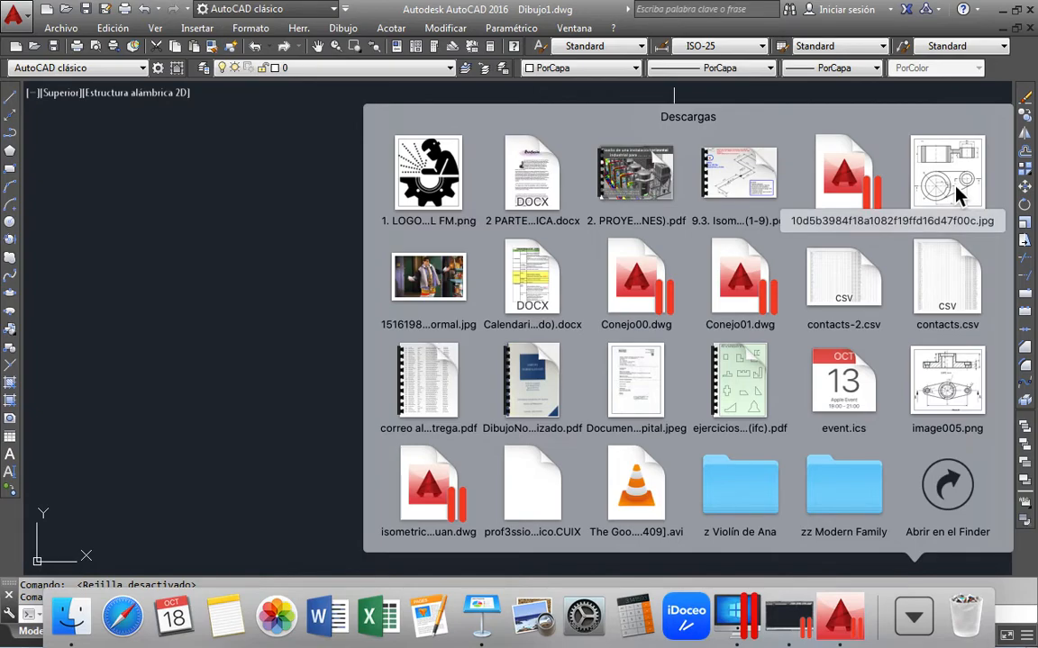
pyautogui.moveTo(955, 188); pyautogui.dragTo(306, 367)
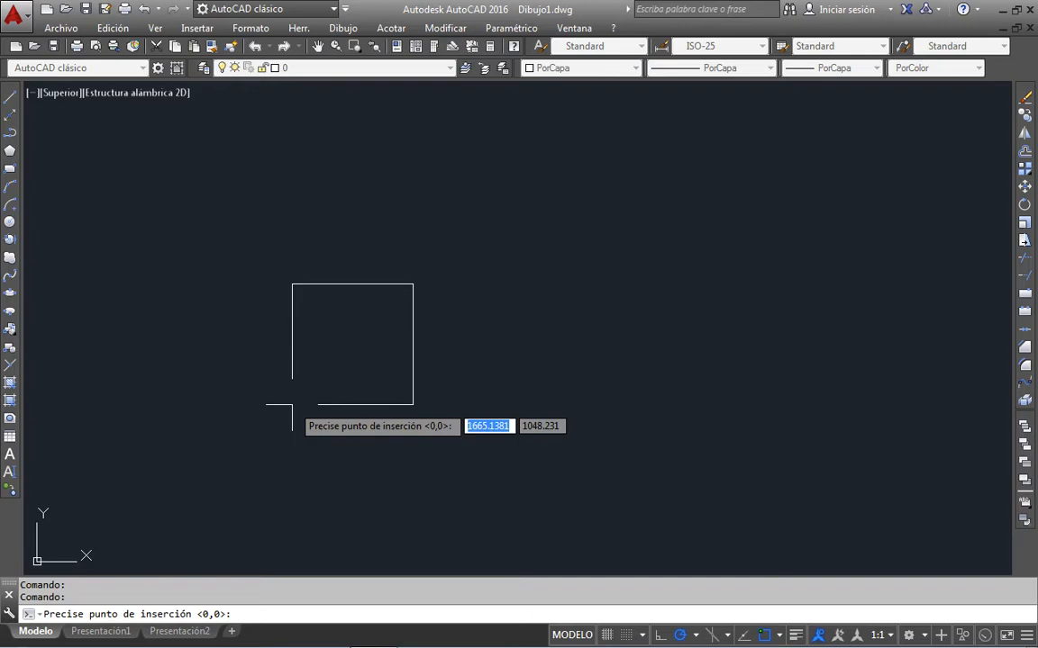
pyautogui.click(225, 404)
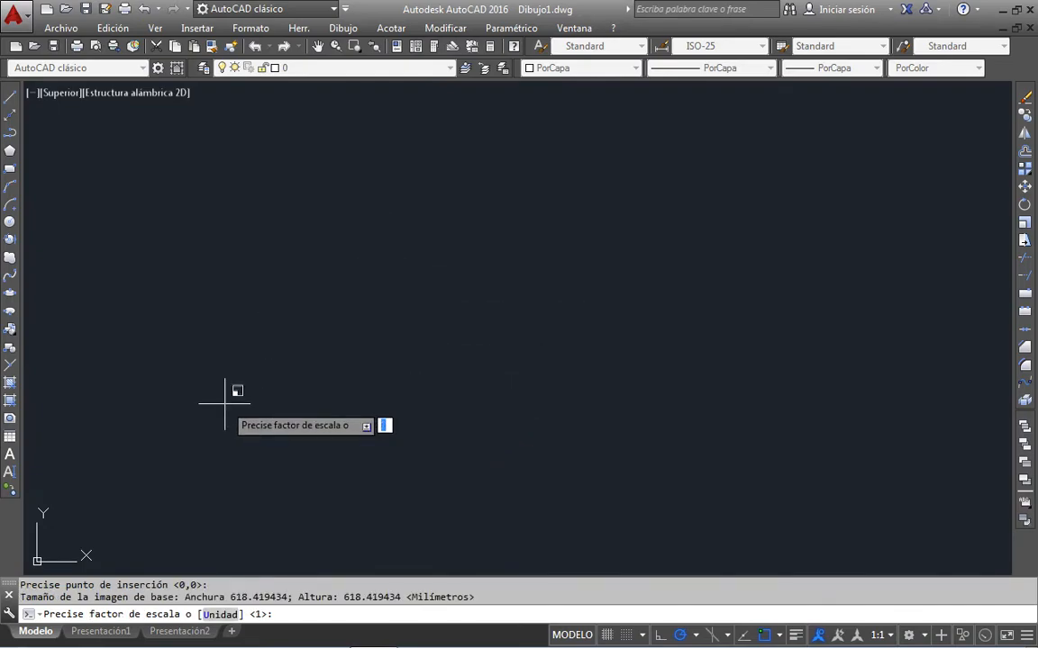
pyautogui.press('Return')
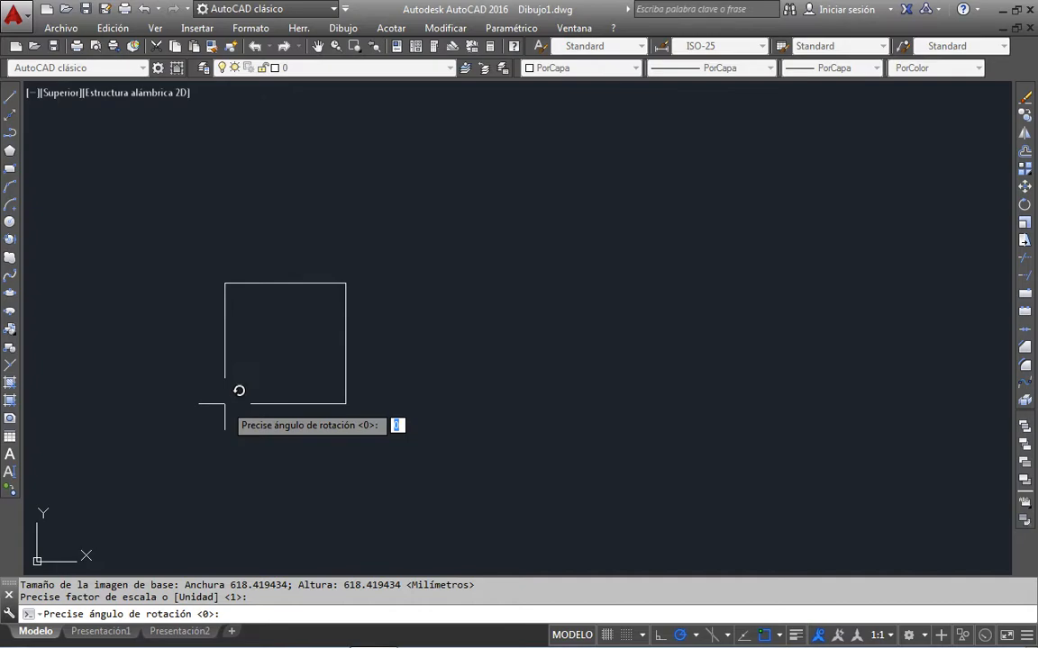
pyautogui.press('Return')
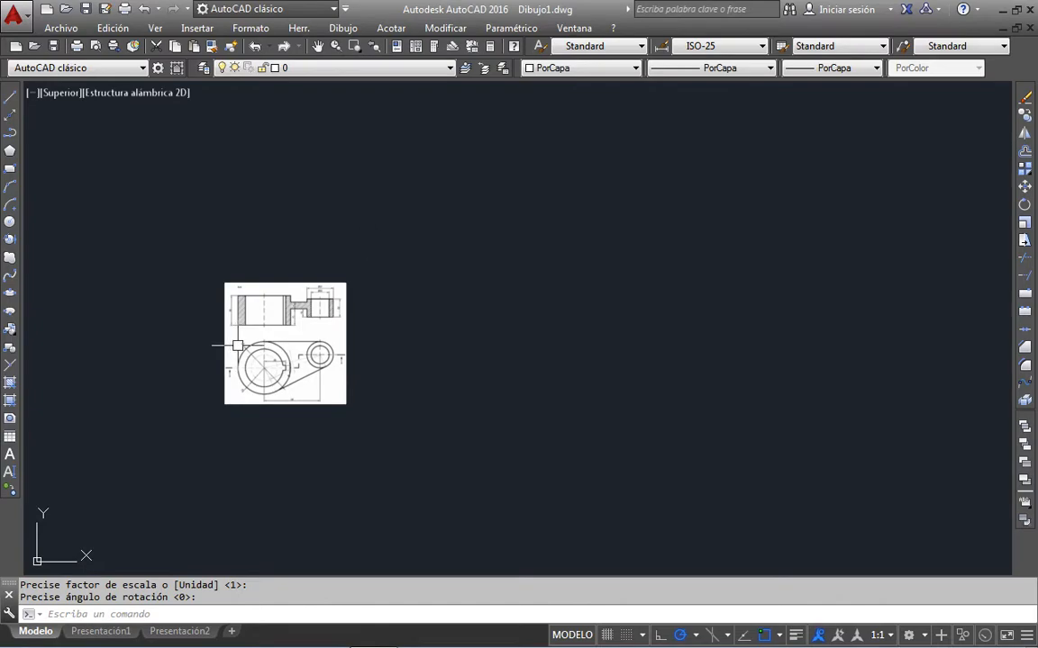
# Step: Move the inserted reference image horizontally to the right, leaving empty drawing space beside it
pyautogui.click(405, 366)
pyautogui.click(285, 212)
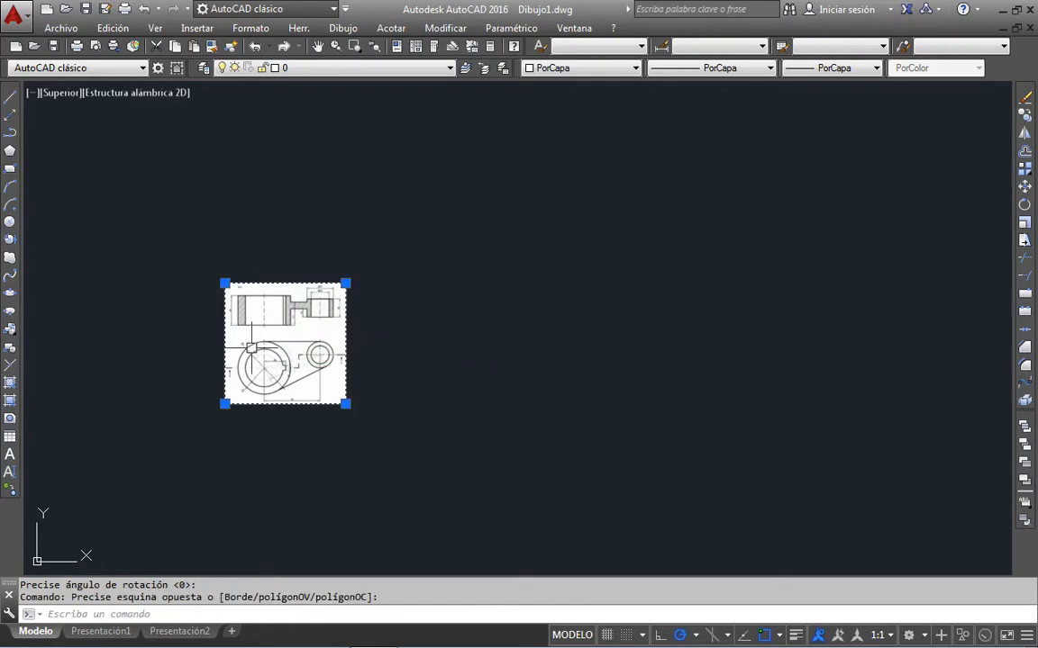
pyautogui.scroll(5, 252, 347)
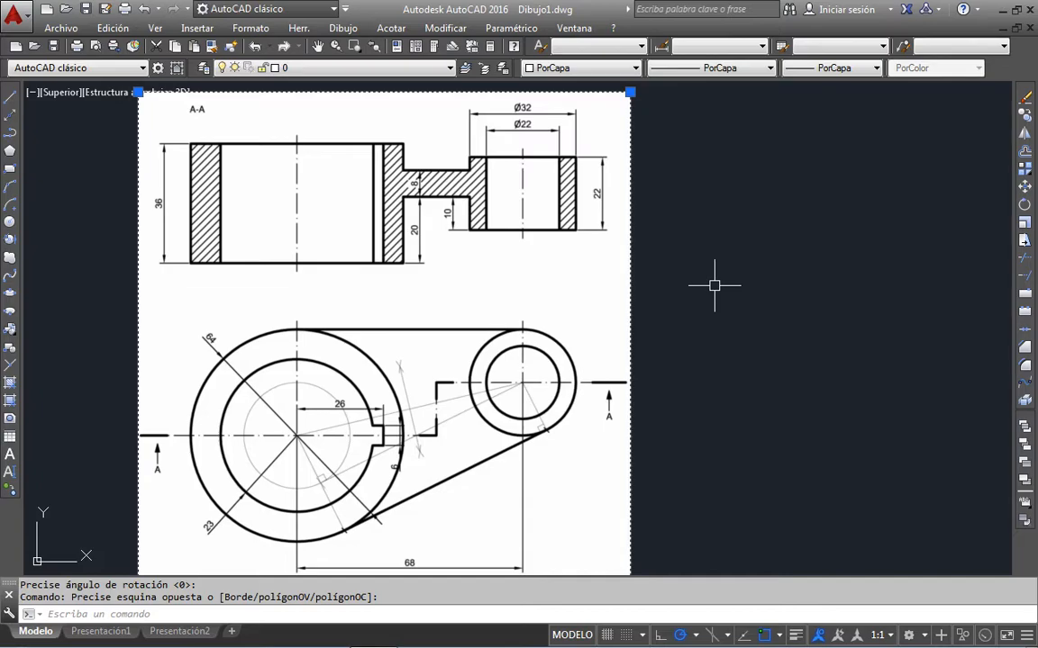
pyautogui.write('d')
pyautogui.press('Return')
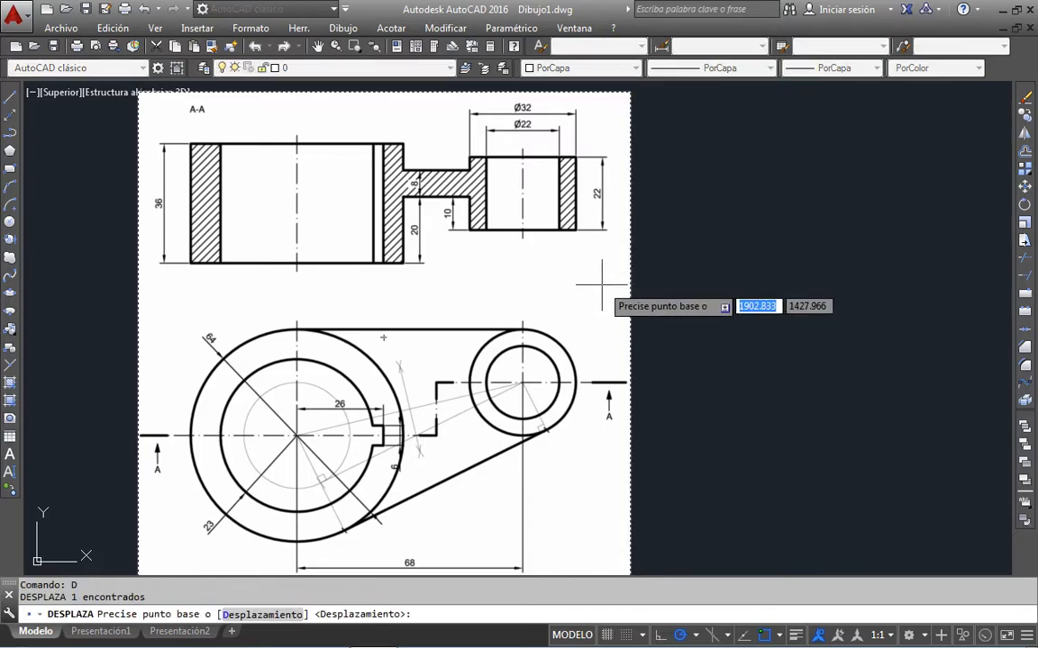
pyautogui.click(672, 295)
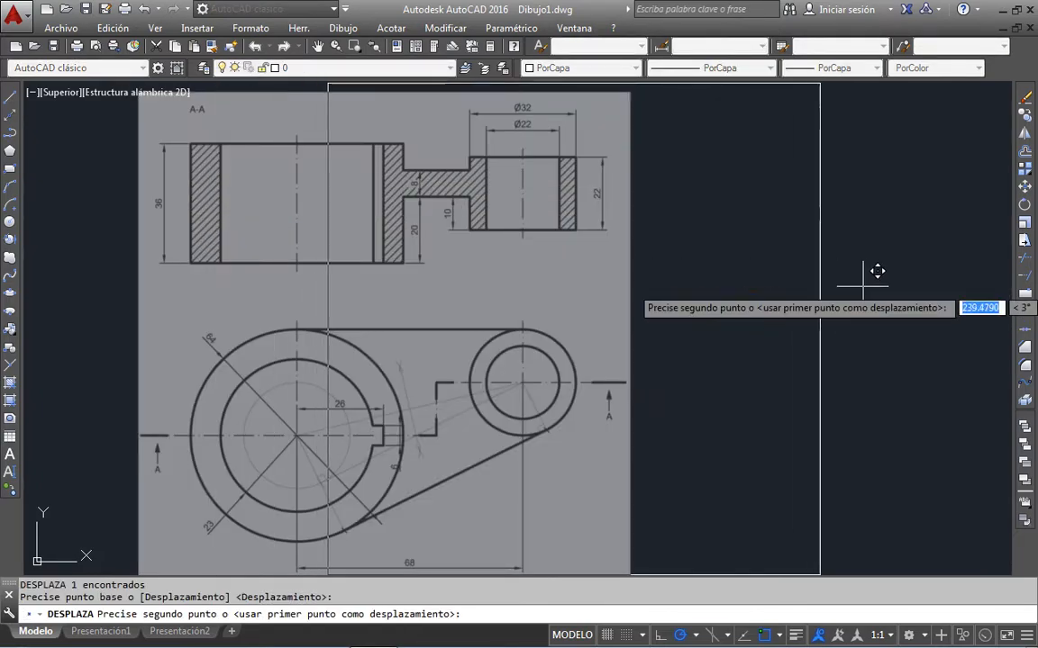
pyautogui.click(1001, 295)
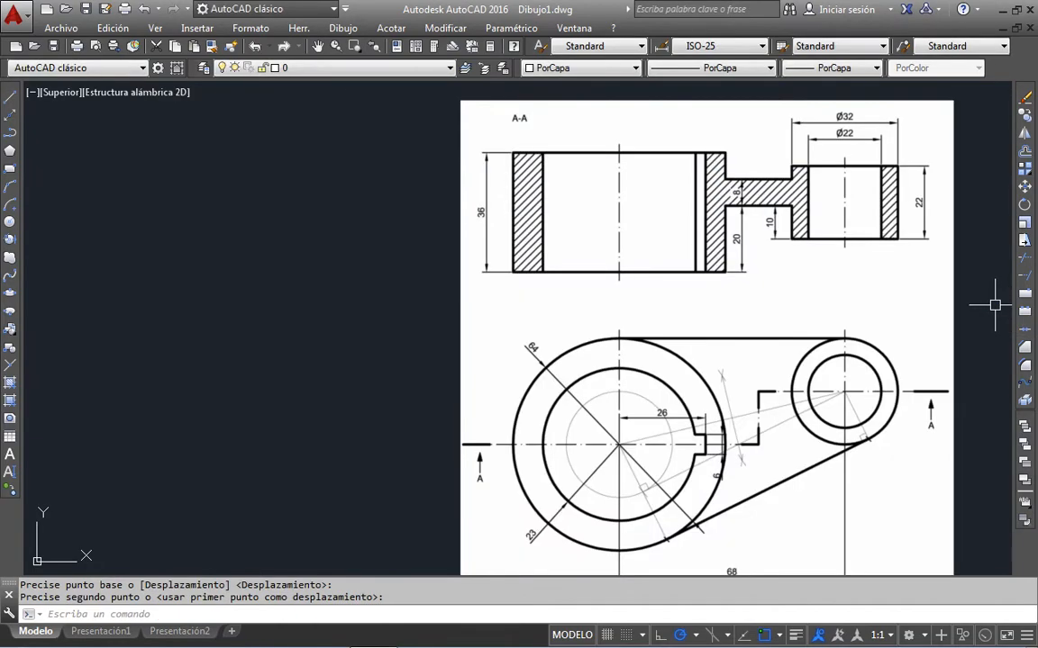
pyautogui.scroll(-3, 934, 132)
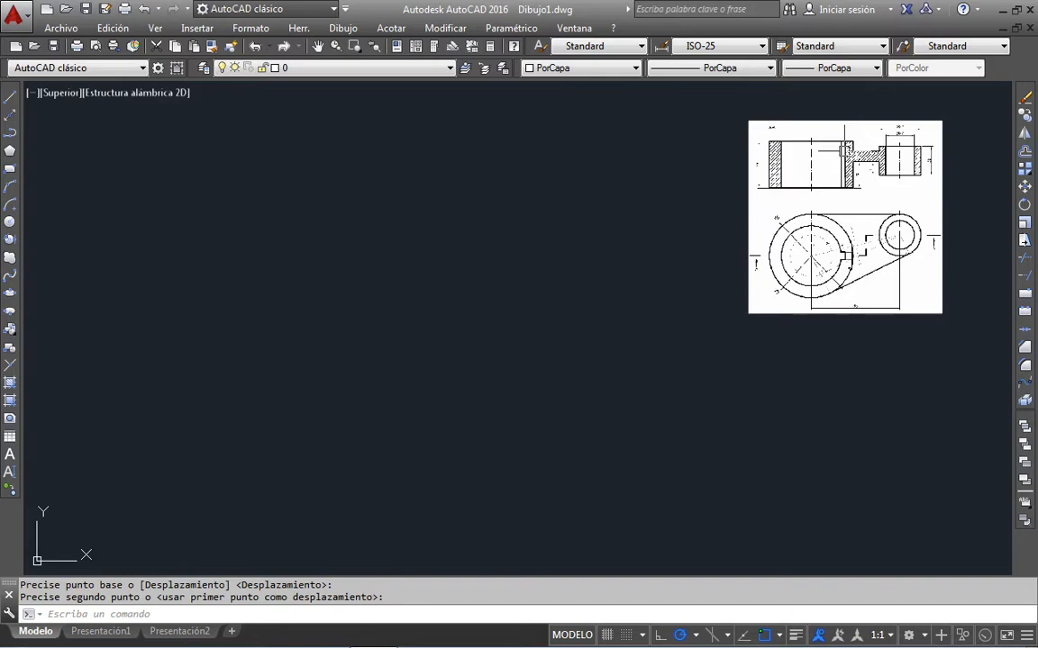
pyautogui.scroll(2, 844, 151)
pyautogui.scroll(2, 843, 150)
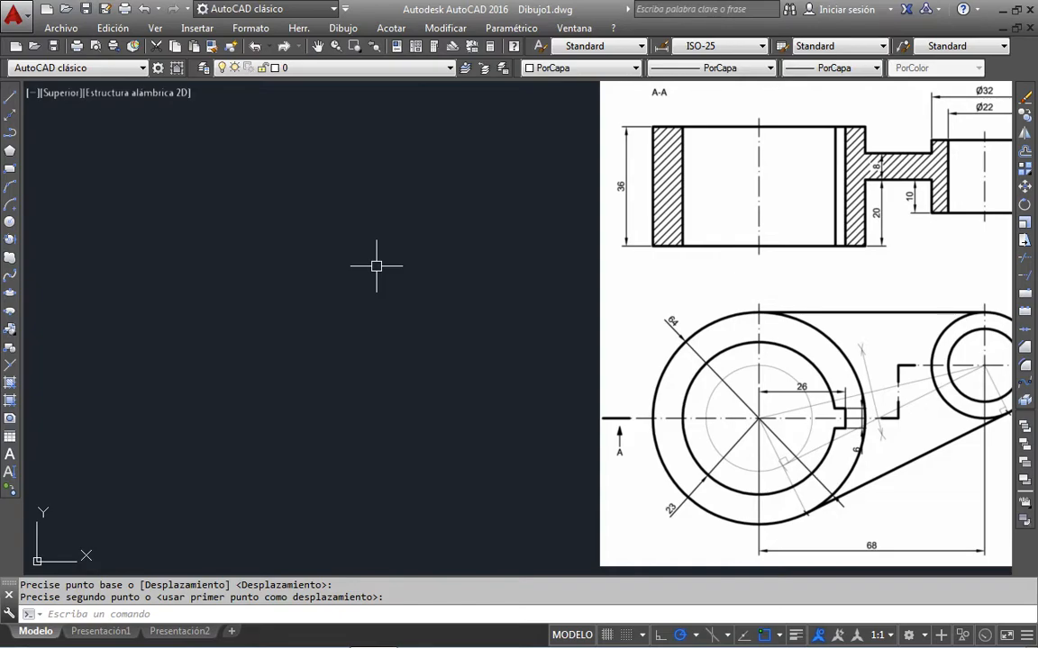
# Step: Switch the workspace to Dibujo y anotación and close the design feed palette
pyautogui.click(257, 11)
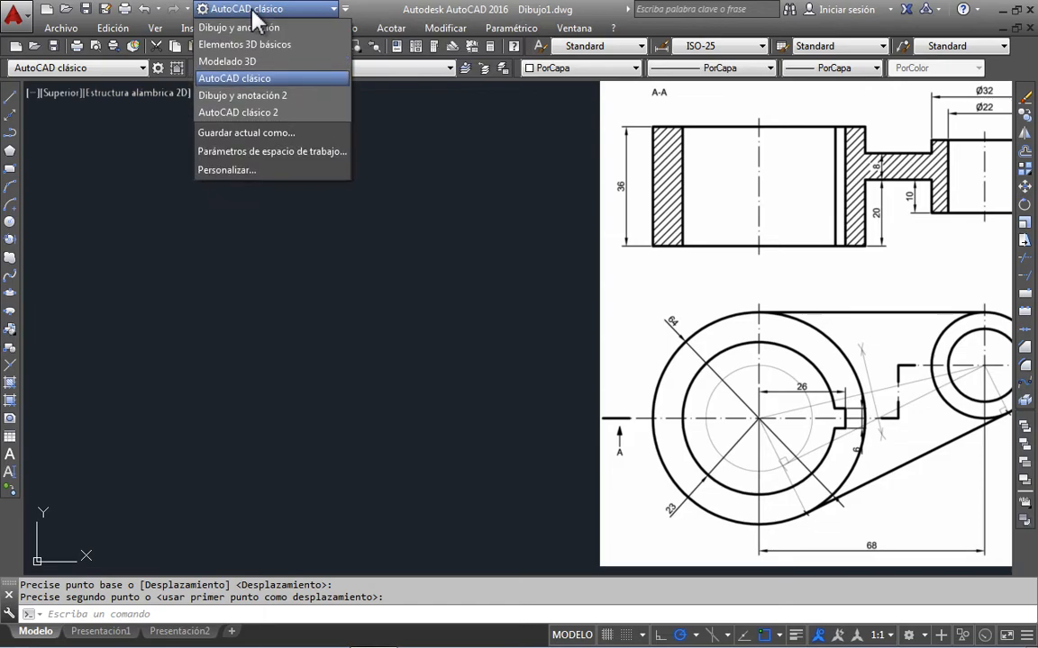
pyautogui.click(239, 27)
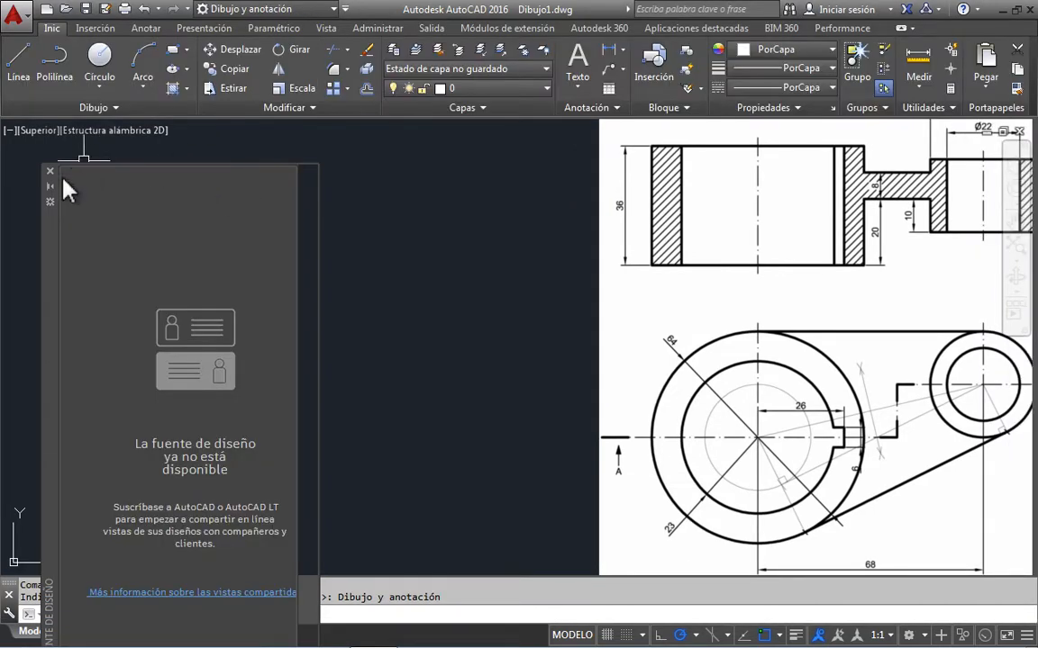
pyautogui.click(49, 171)
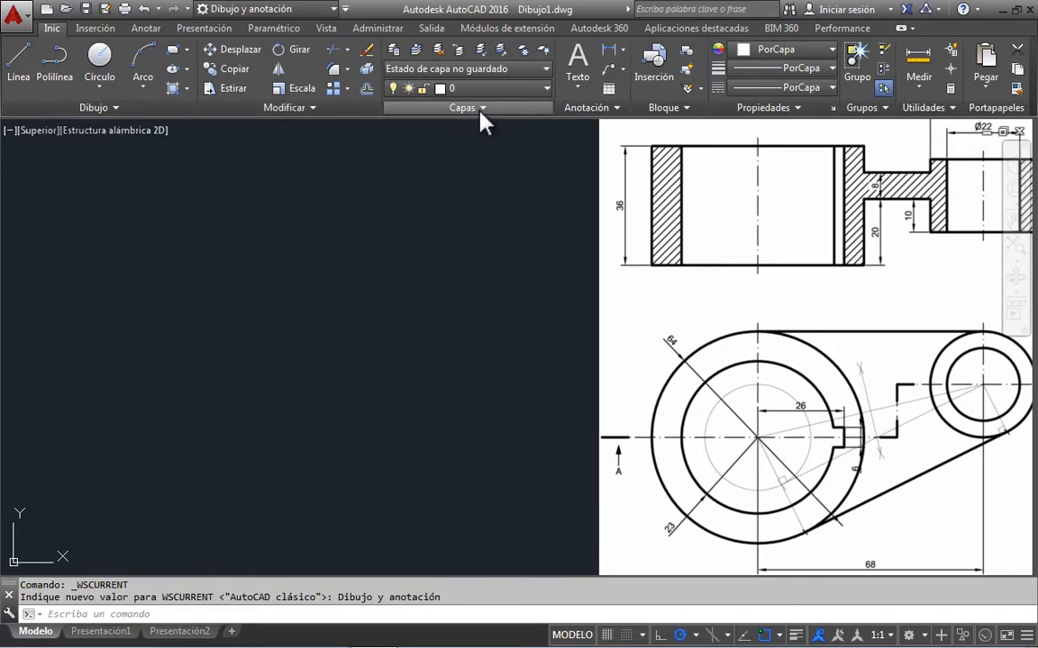
# Step: Examine the drawing's layers and their properties in the layer properties manager, and close it
pyautogui.click(546, 90)
pyautogui.click(546, 94)
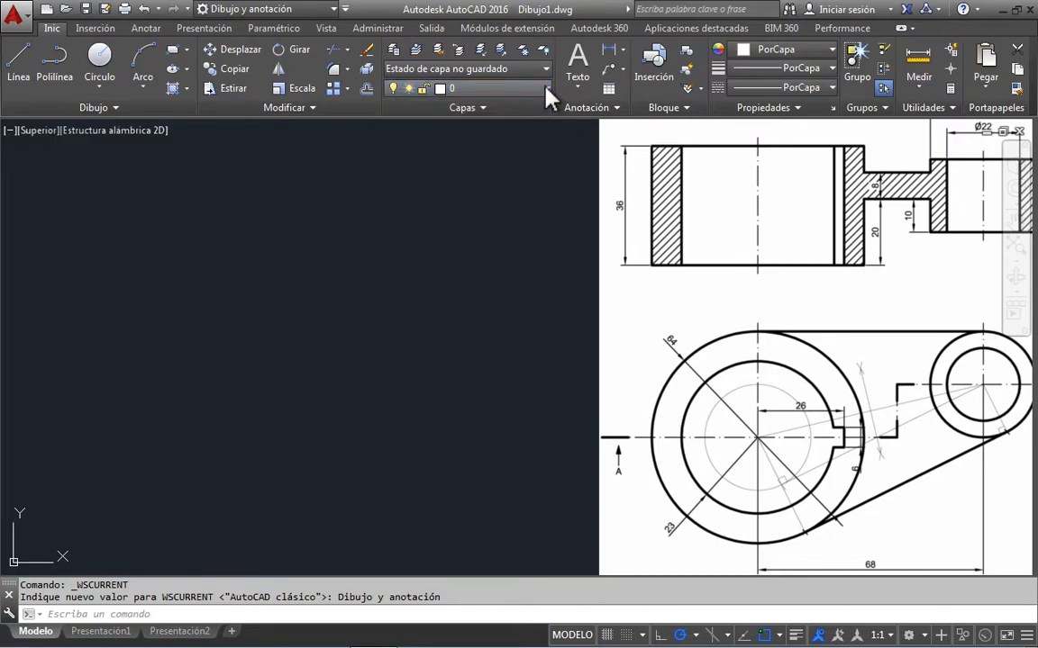
pyautogui.click(394, 54)
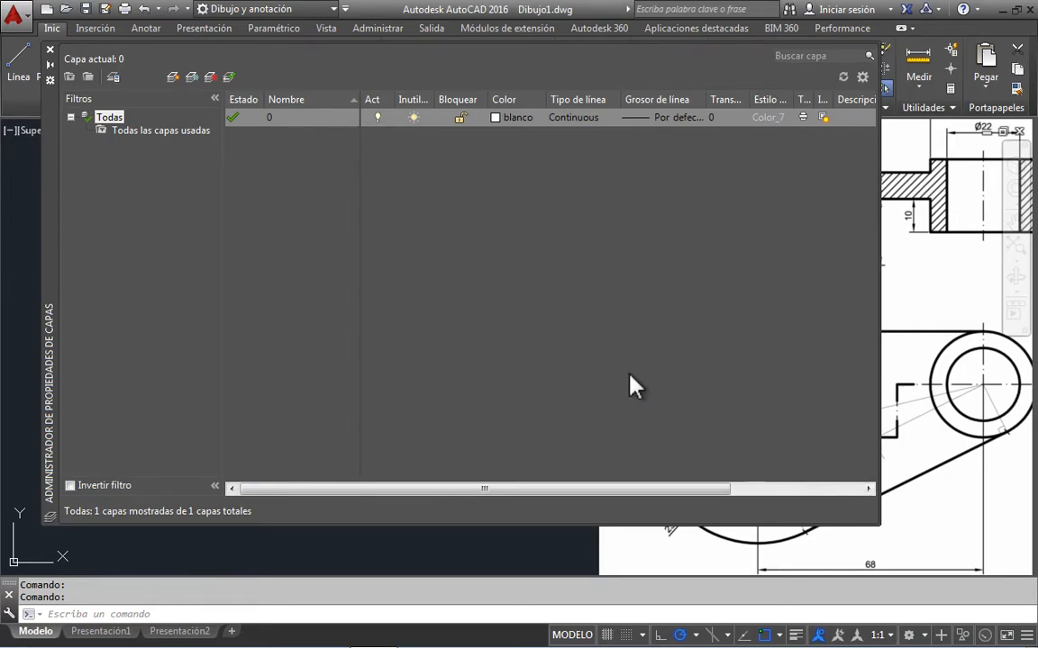
pyautogui.click(50, 49)
# Step: Draw a closed triangle with three connected lines in the empty area left of the reference image
pyautogui.click(20, 65)
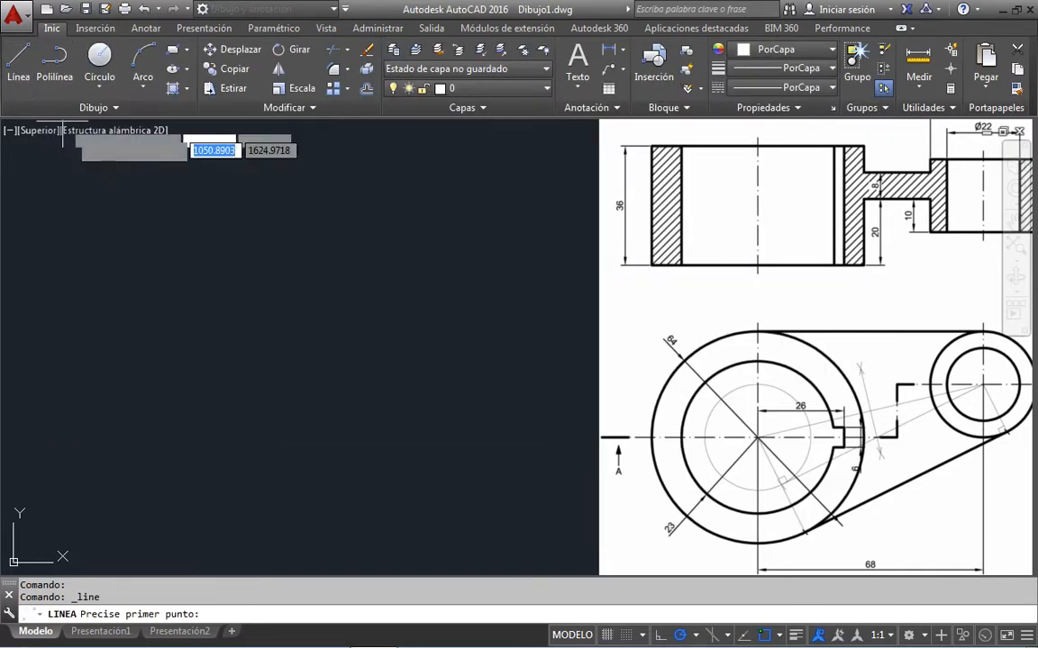
pyautogui.click(118, 395)
pyautogui.click(225, 260)
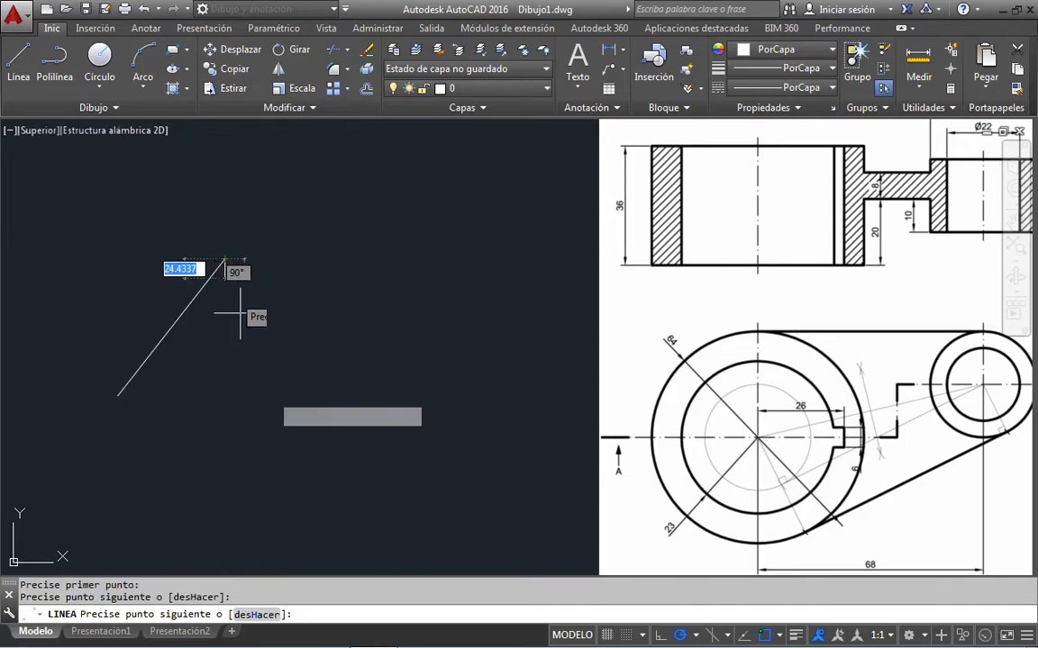
pyautogui.click(291, 428)
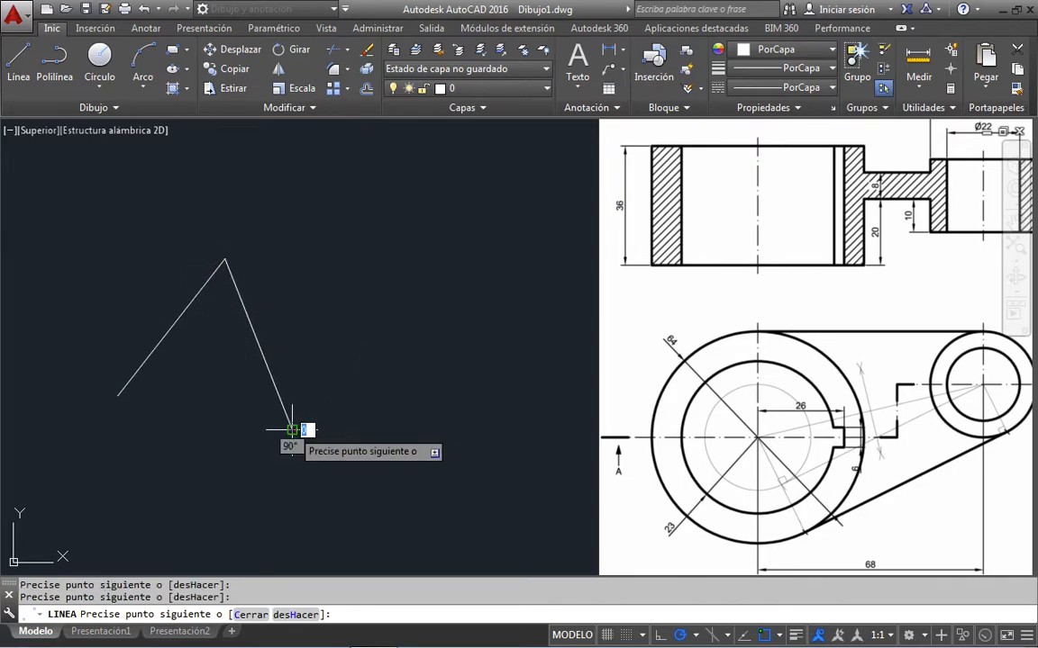
pyautogui.click(118, 394)
pyautogui.press('Escape')
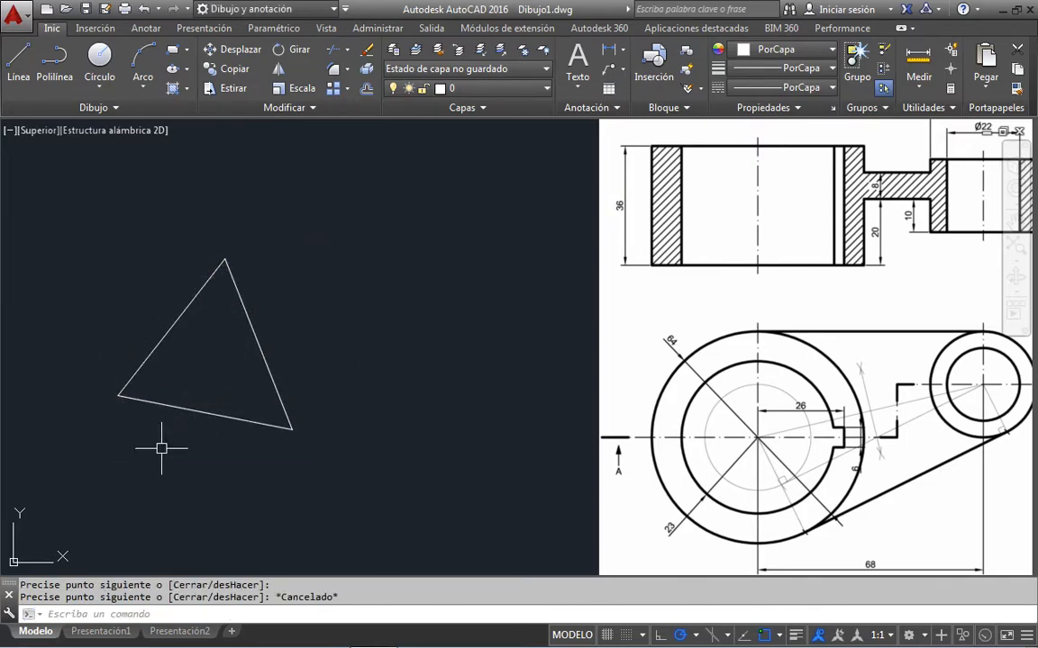
# Step: Inspect the layer and general properties of the triangle's left side
pyautogui.click(156, 346)
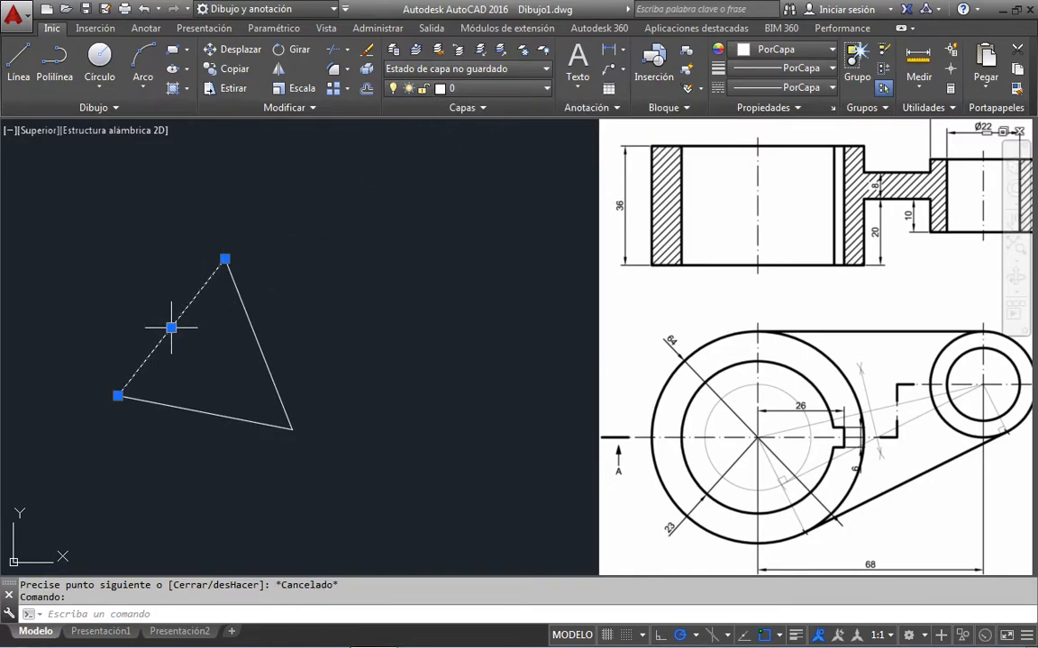
pyautogui.rightClick(191, 288)
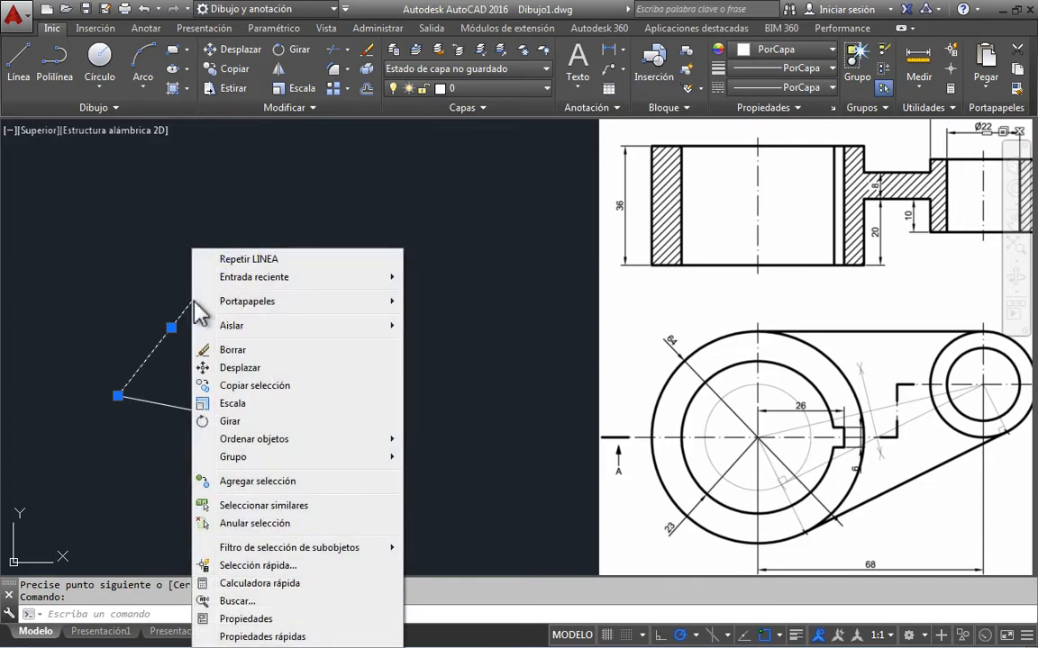
pyautogui.click(252, 619)
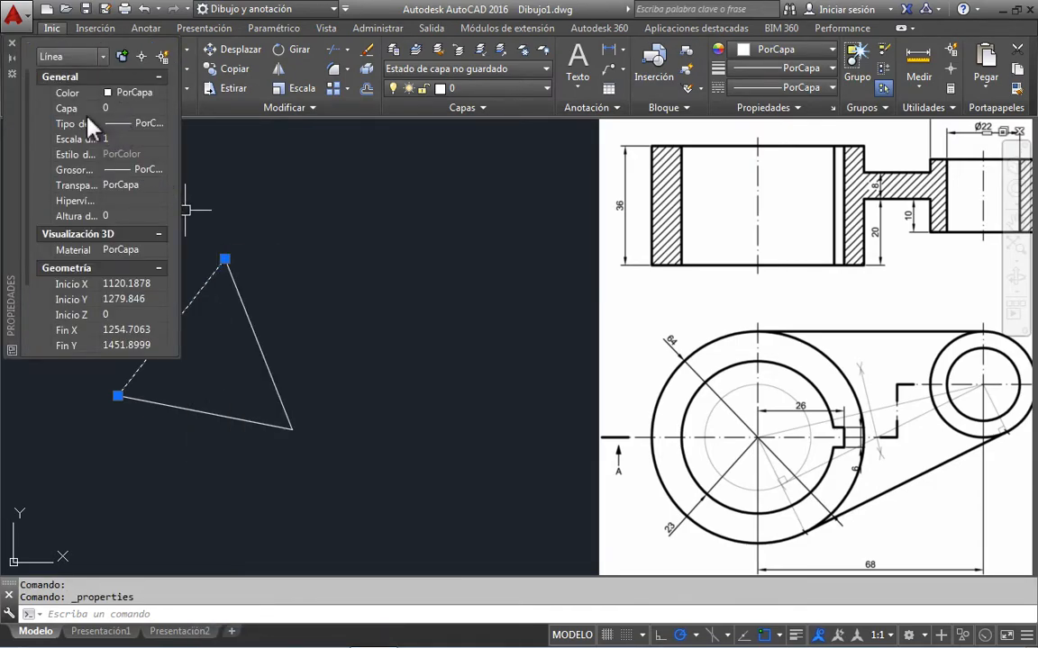
pyautogui.click(117, 110)
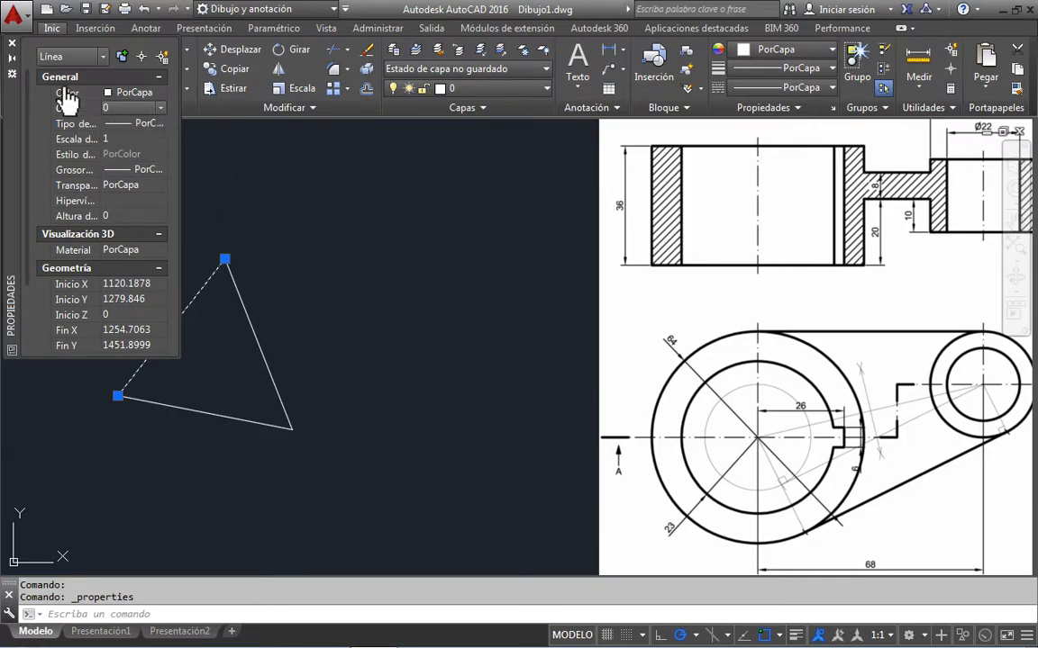
pyautogui.click(12, 44)
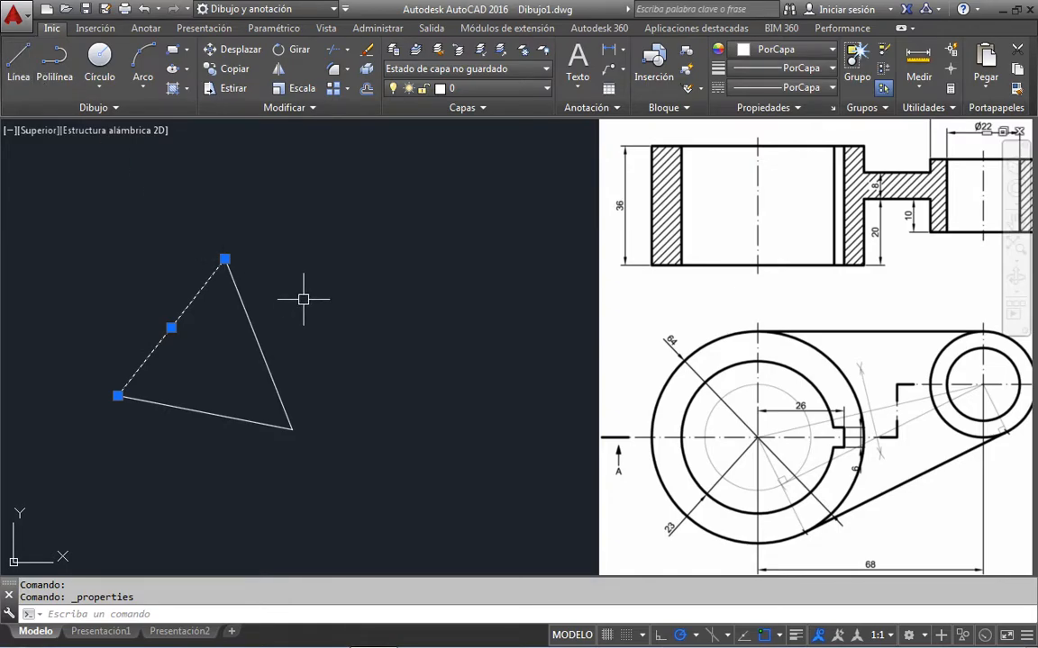
# Step: Erase all three lines of the triangle
pyautogui.click(333, 478)
pyautogui.click(97, 274)
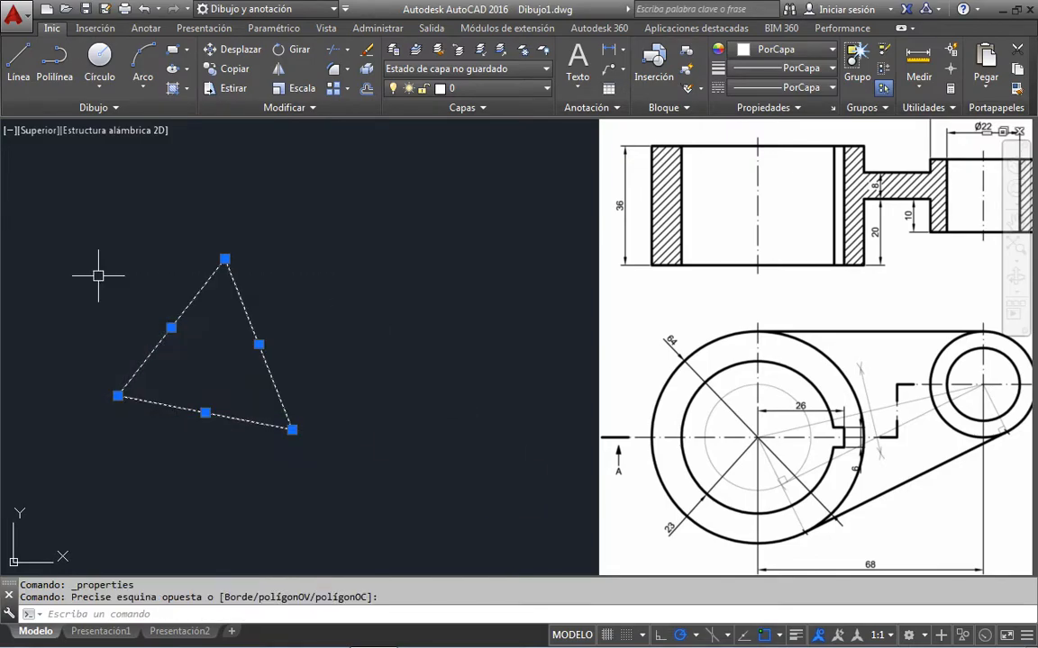
pyautogui.write('B')
pyautogui.press('Return')
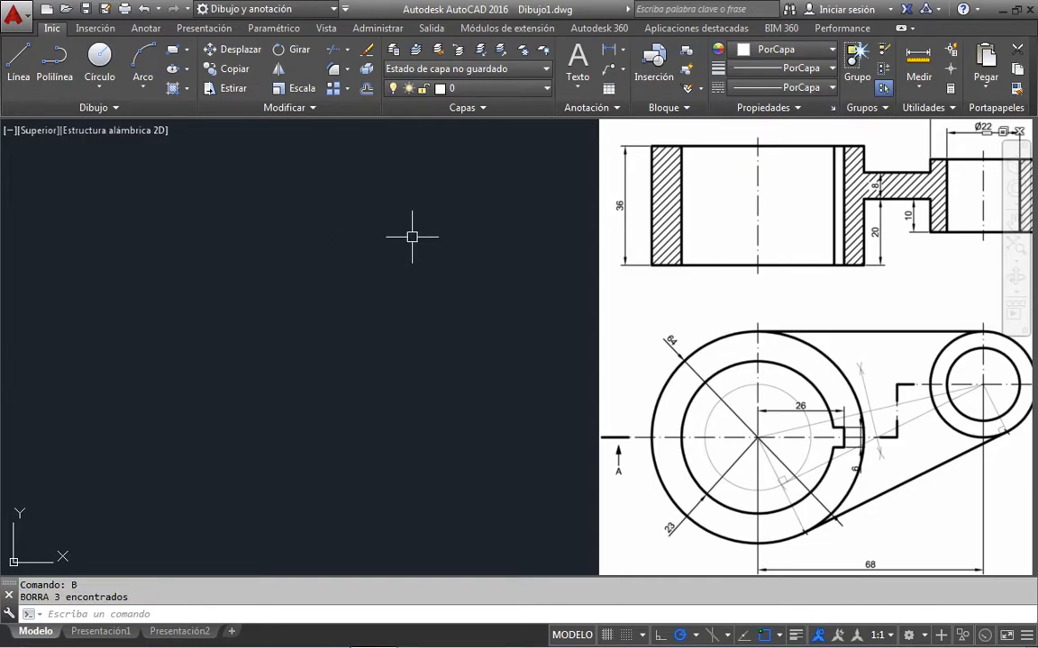
# Step: Switch the workspace back to AutoCAD clásico and close the tool palettes and the floating mesh toolbar
pyautogui.click(263, 9)
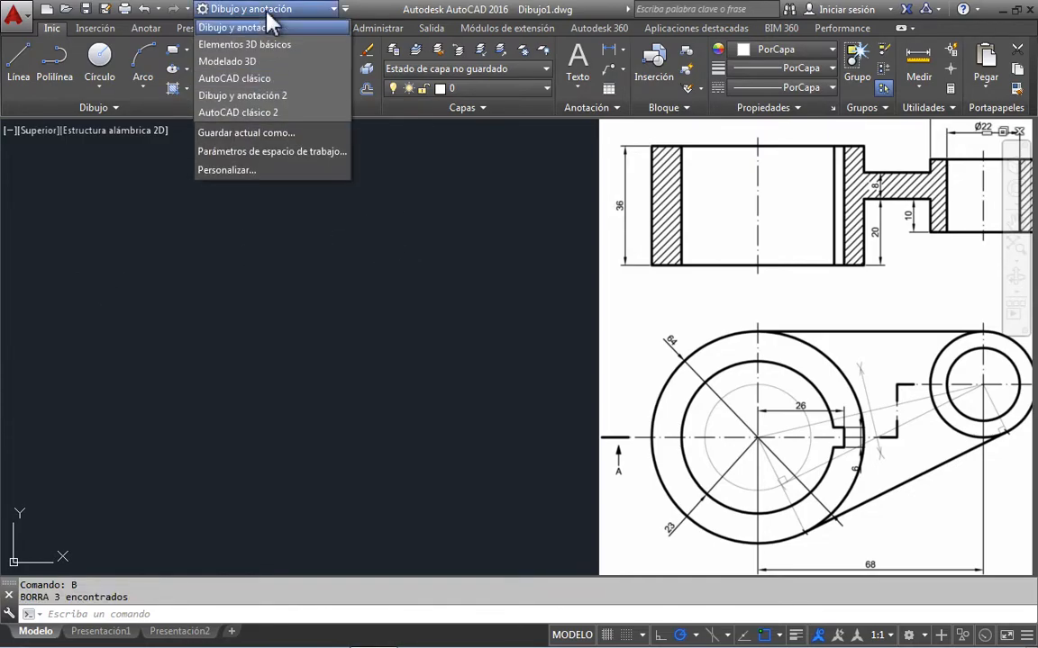
pyautogui.click(268, 77)
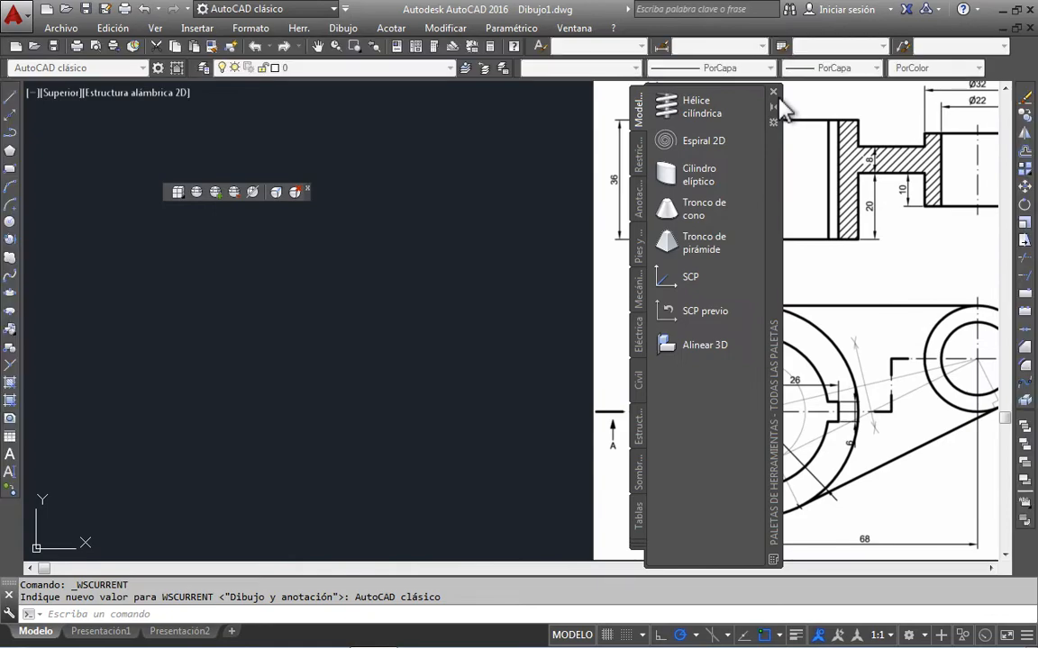
pyautogui.click(773, 92)
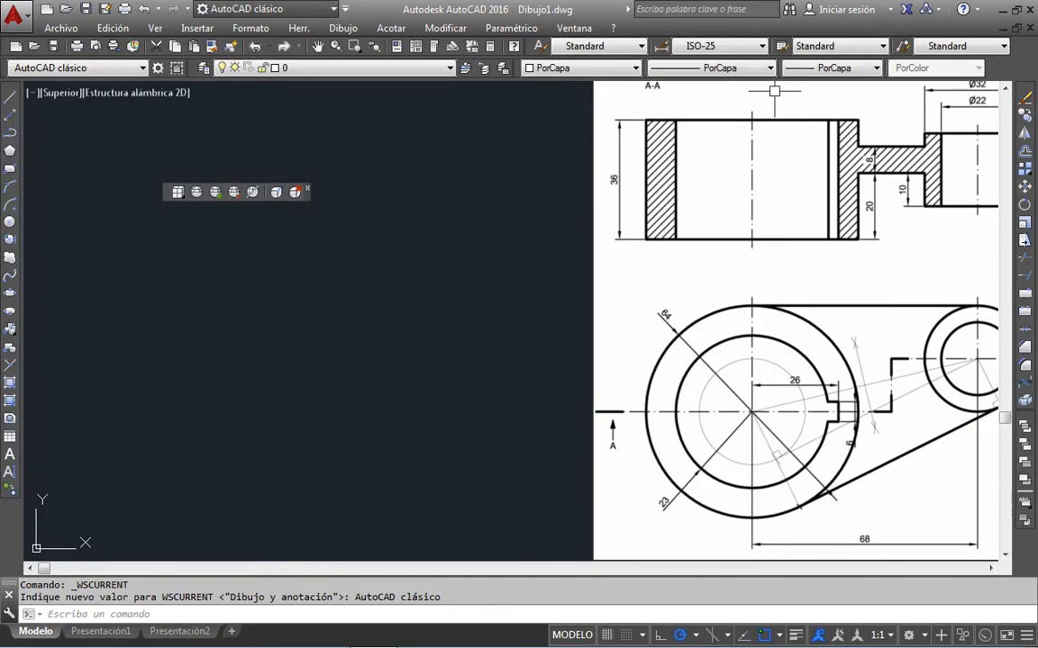
pyautogui.click(308, 188)
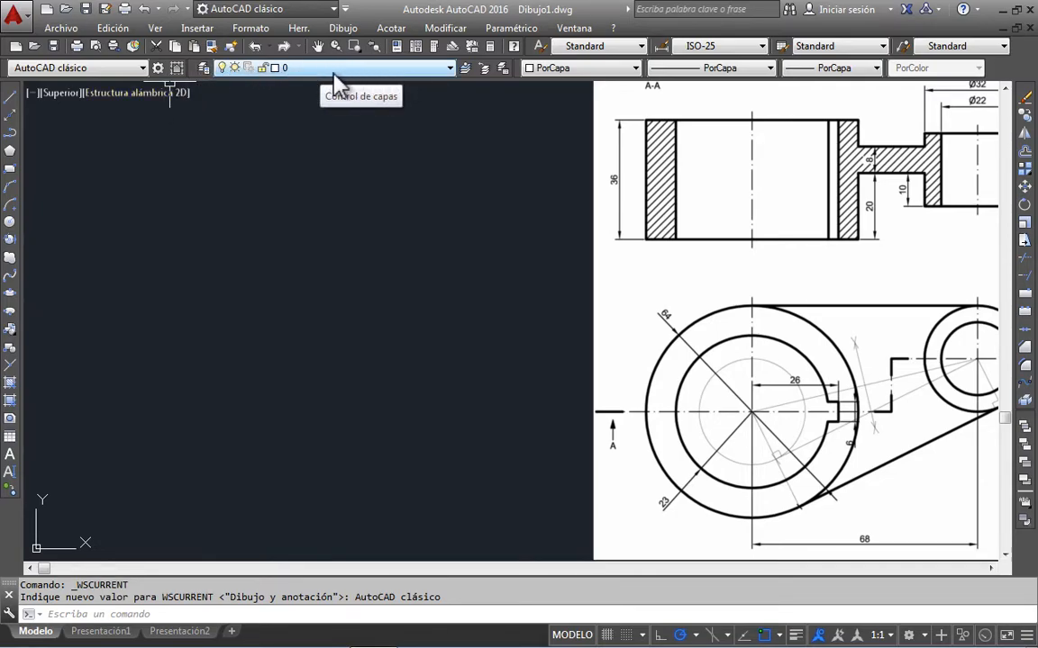
# Step: Create a new layer named LINEA GRUESA in the layer properties manager
pyautogui.click(440, 71)
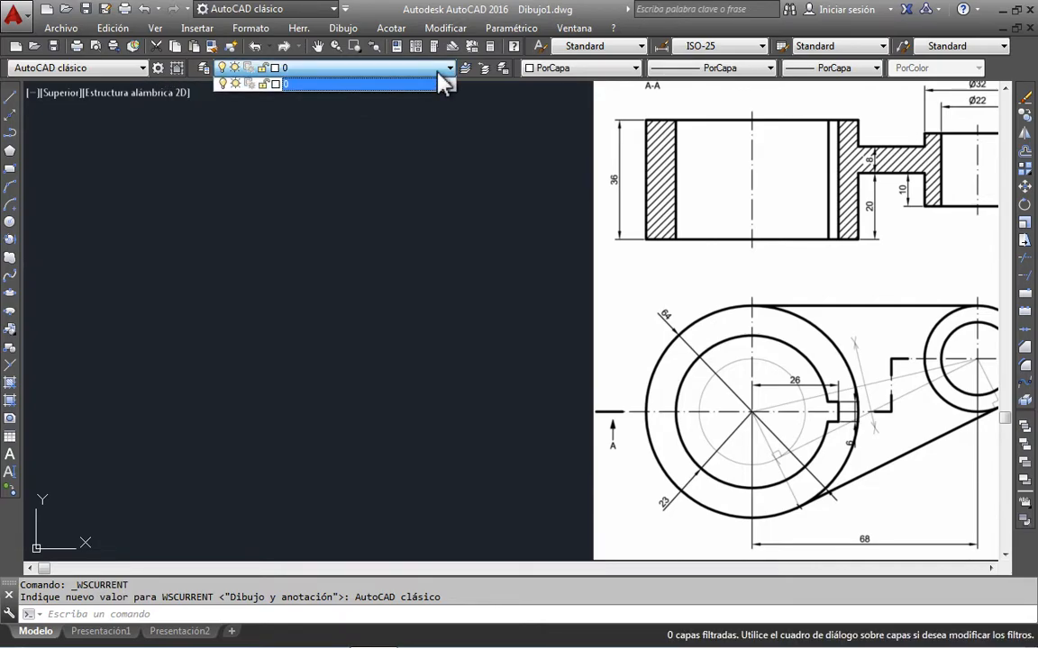
pyautogui.click(440, 83)
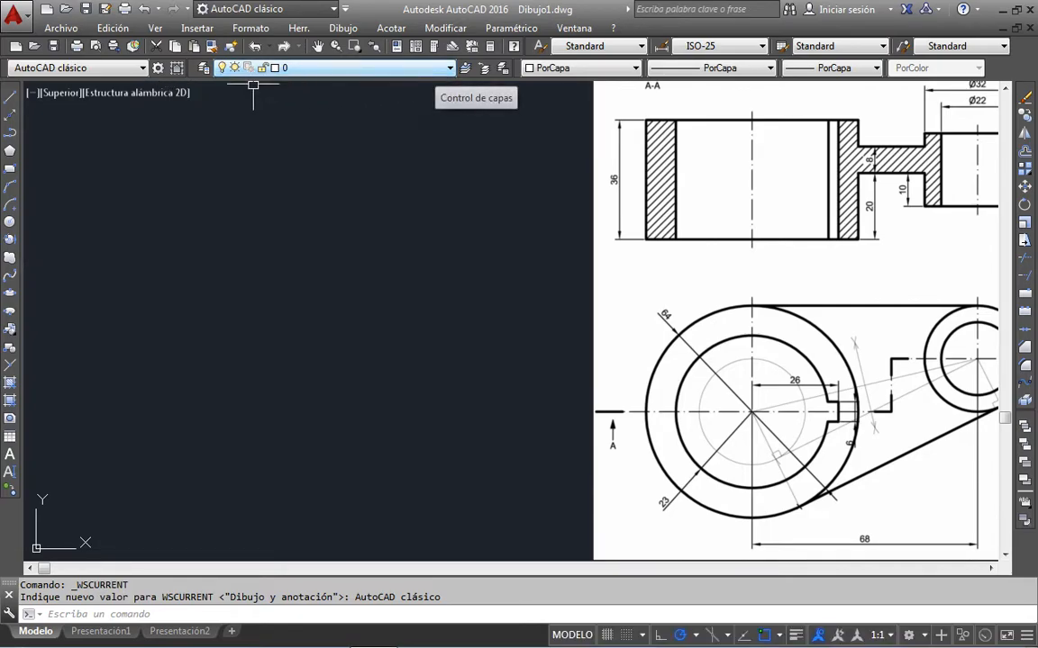
pyautogui.click(207, 69)
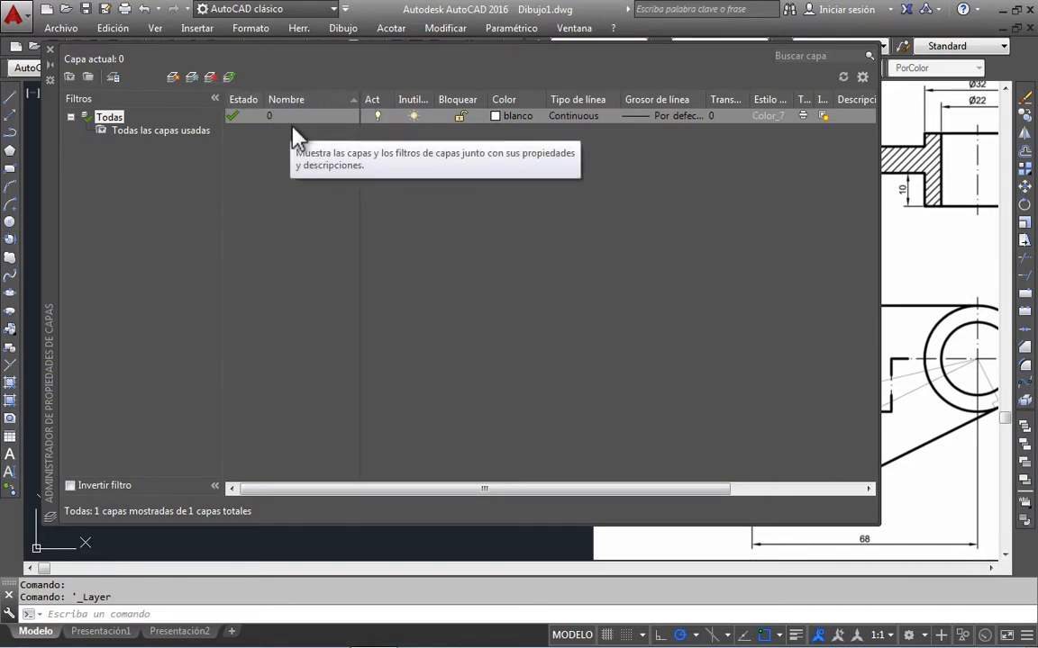
pyautogui.click(173, 77)
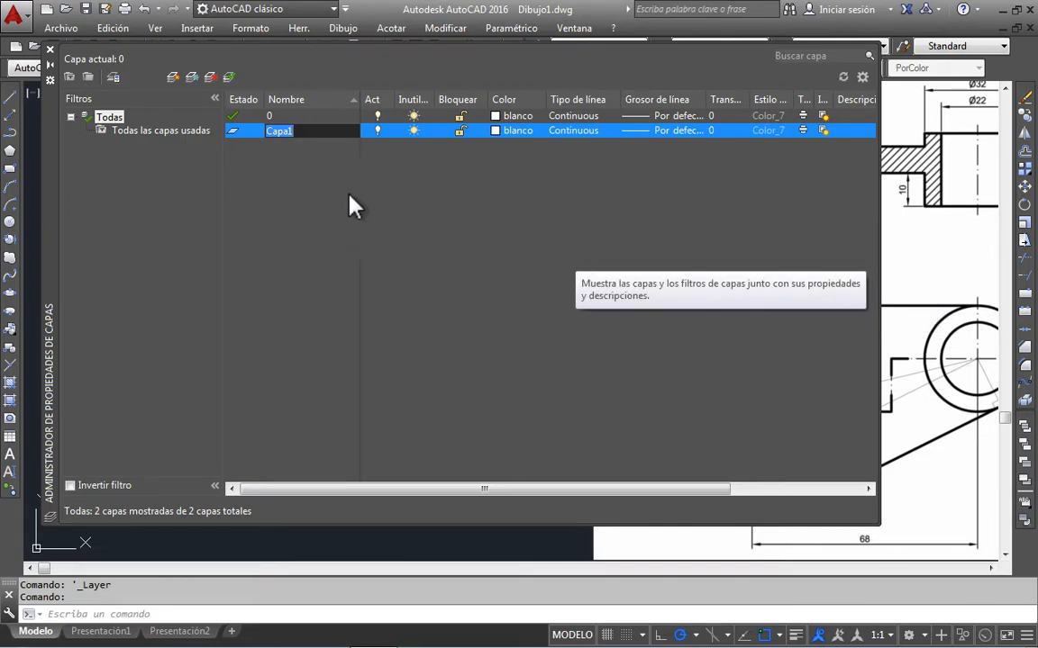
pyautogui.write('CAPA')
pyautogui.write(' GRUES')
pyautogui.write('A')
pyautogui.press('BackSpace')
pyautogui.press('BackSpace')
pyautogui.press('BackSpace')
pyautogui.press('BackSpace')
pyautogui.write('LINEA')
pyautogui.press('Return')
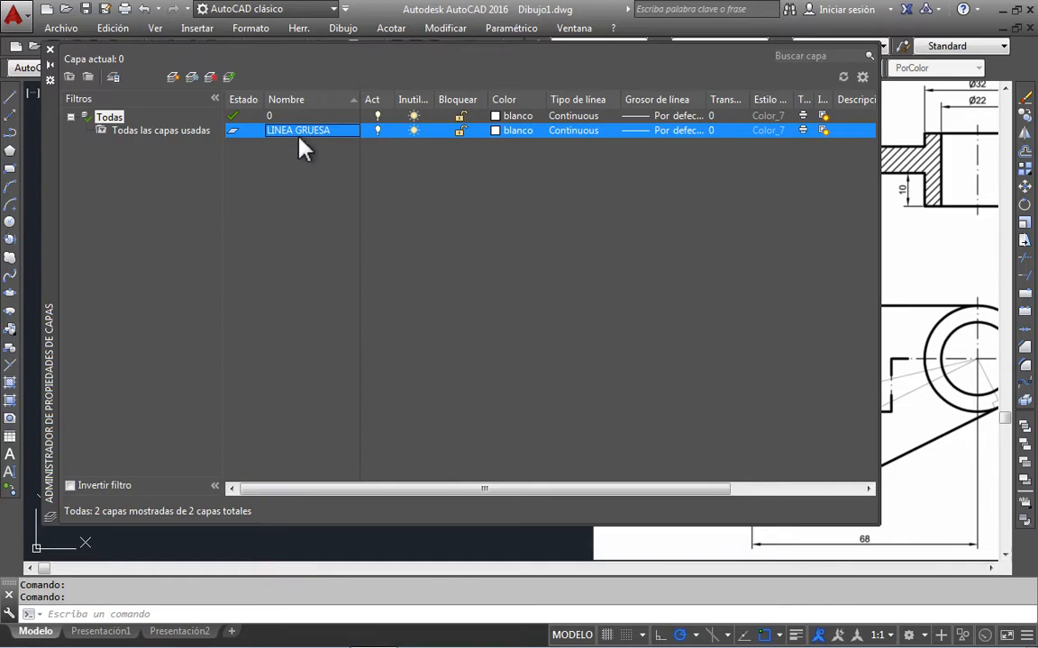
# Step: Lock and unlock the LINEA GRUESA layer, and accept blanco as its color
pyautogui.click(461, 135)
pyautogui.click(460, 130)
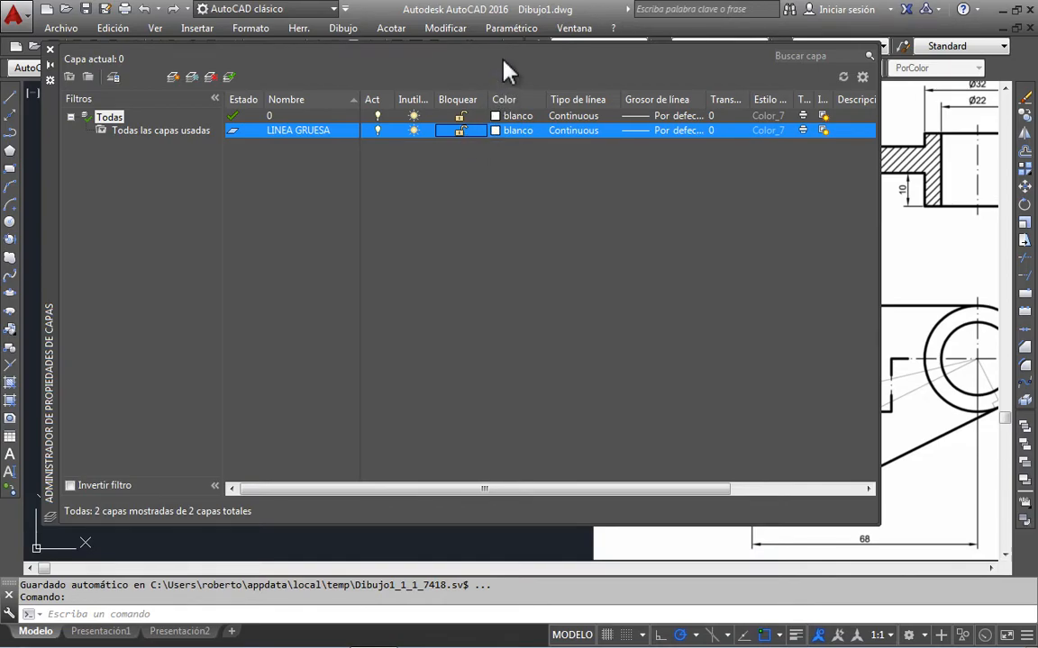
pyautogui.click(500, 135)
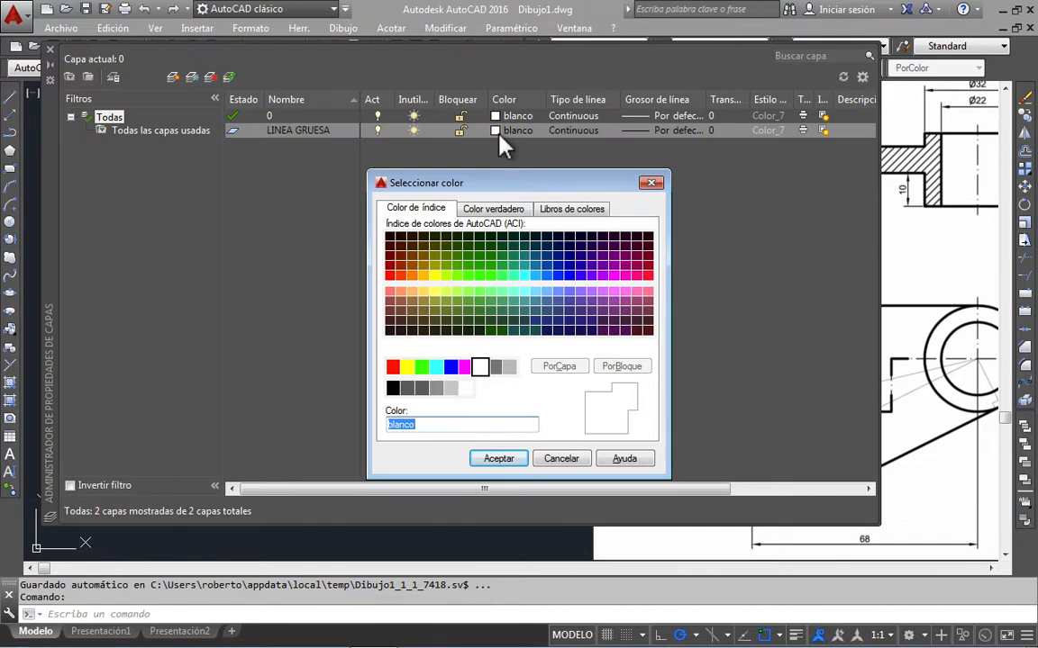
pyautogui.click(503, 459)
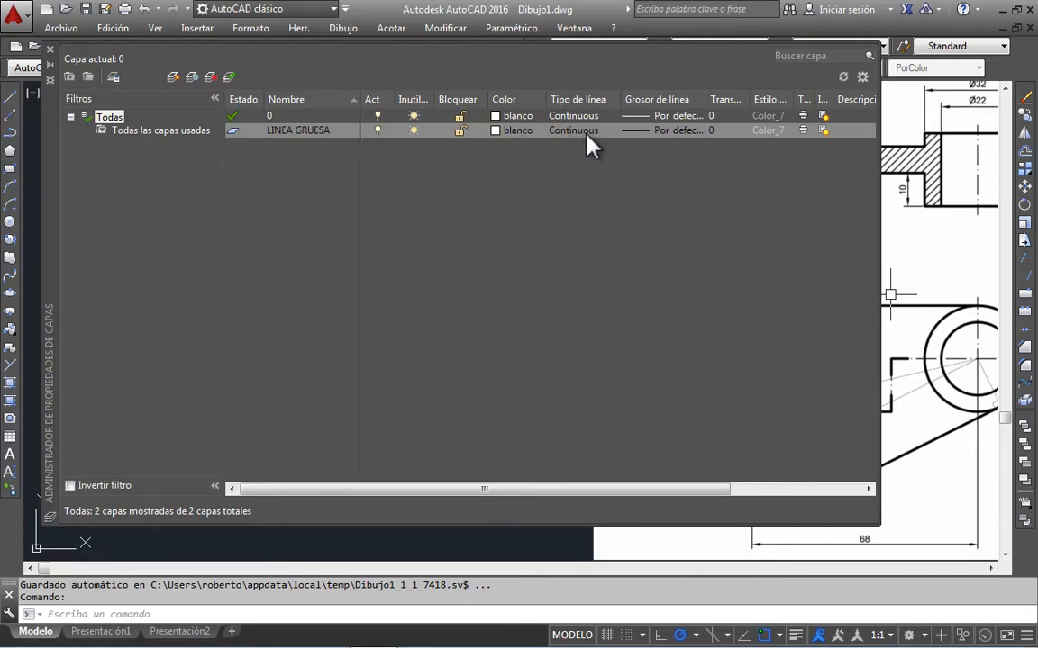
# Step: Set the lineweight of the LINEA GRUESA layer to 0.70 mm
pyautogui.click(655, 133)
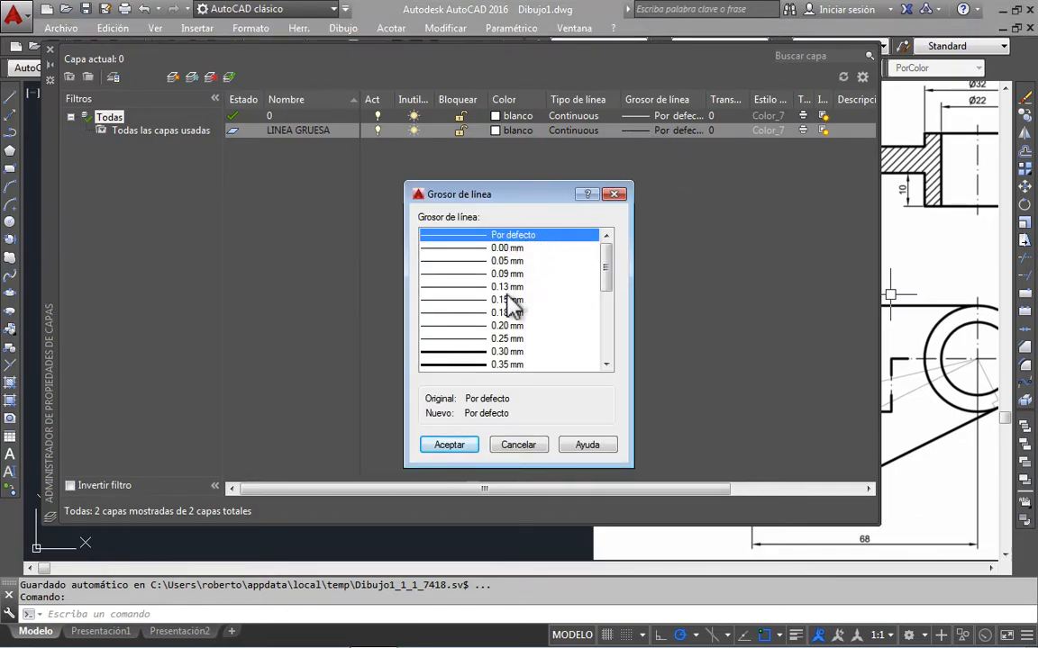
pyautogui.moveTo(610, 274); pyautogui.dragTo(611, 326)
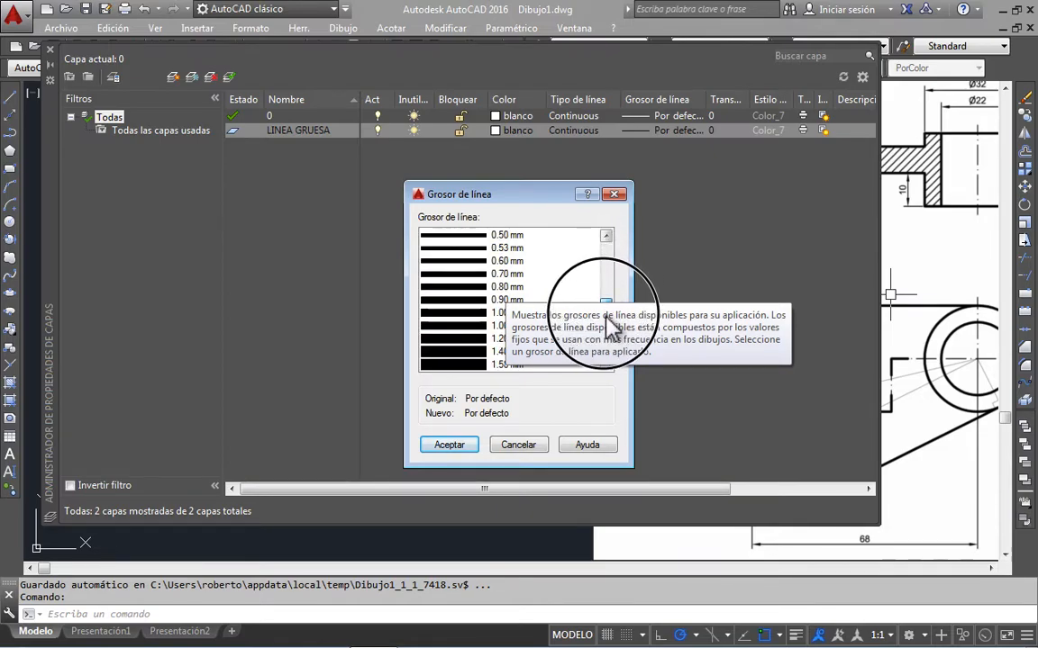
pyautogui.click(466, 275)
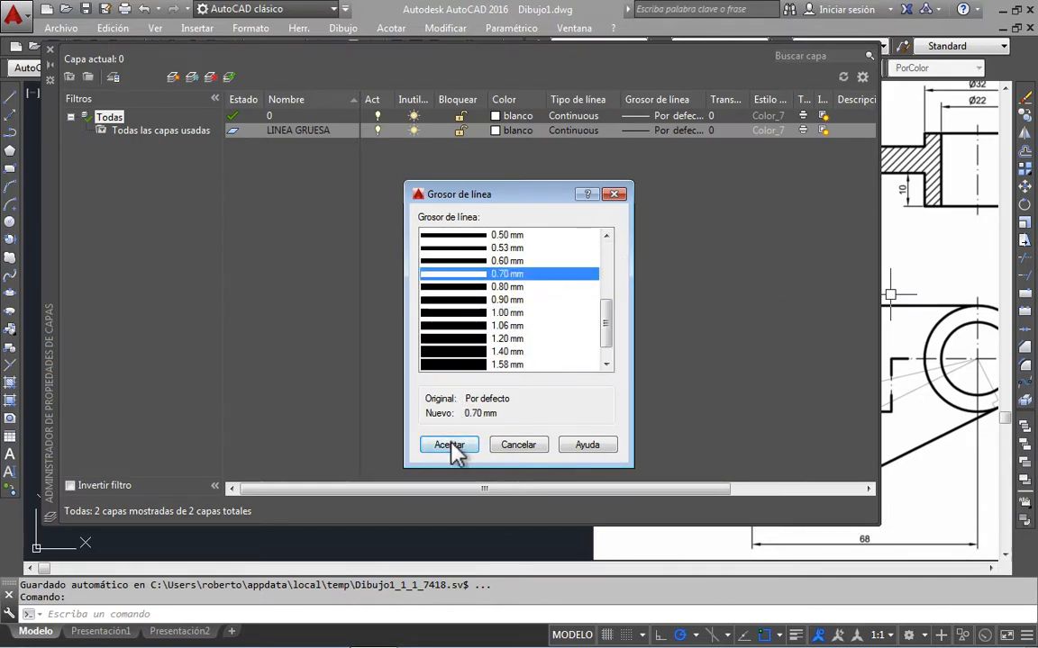
pyautogui.moveTo(613, 325); pyautogui.dragTo(616, 315)
pyautogui.click(501, 262)
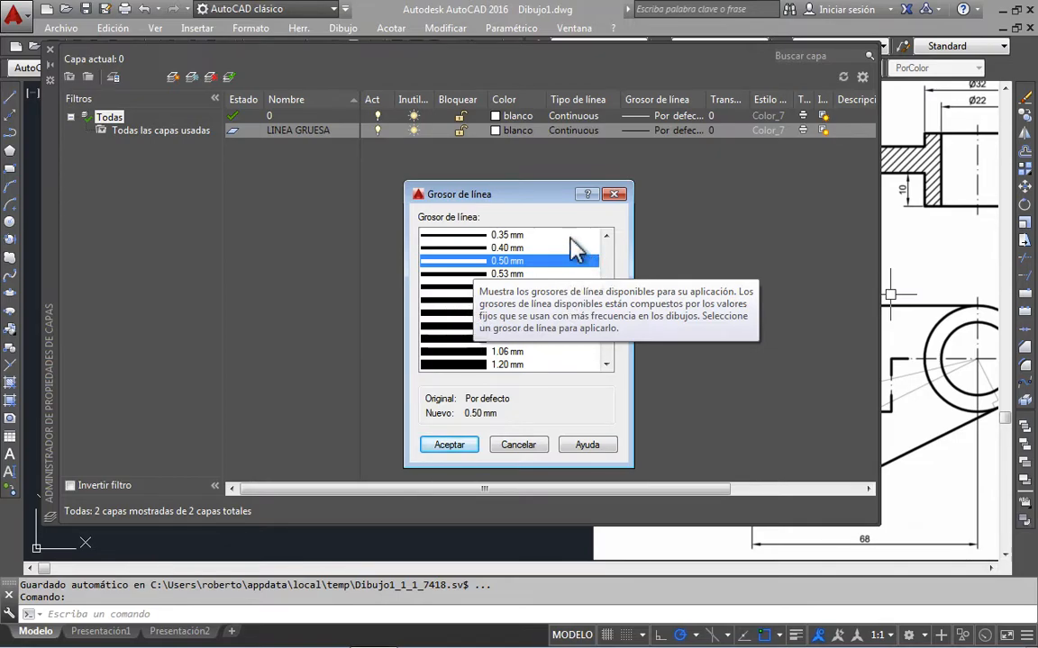
pyautogui.click(472, 300)
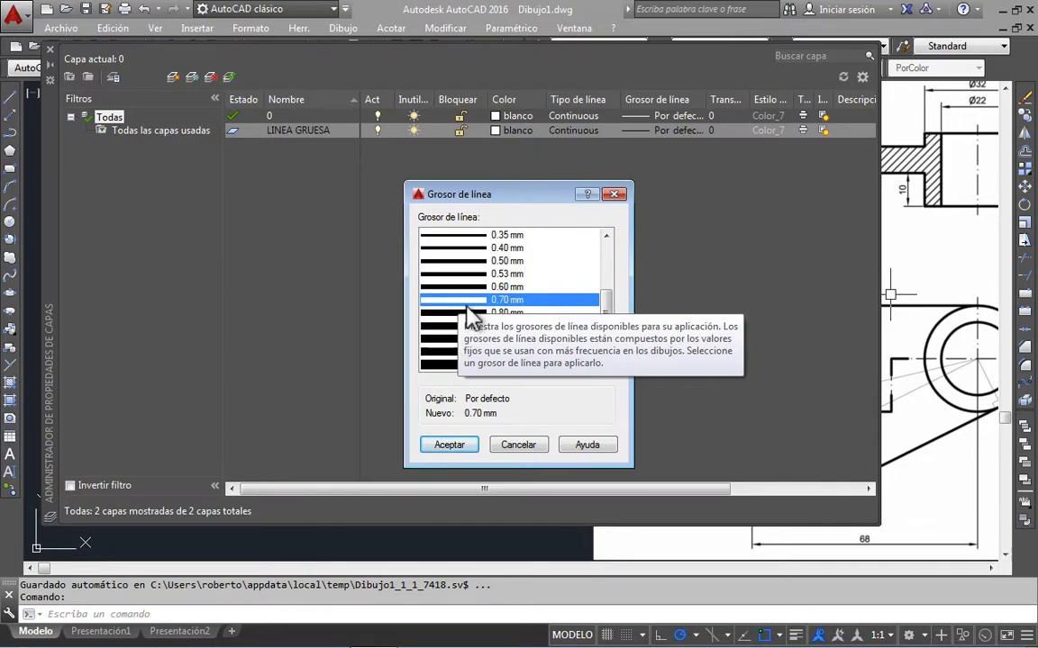
pyautogui.click(451, 447)
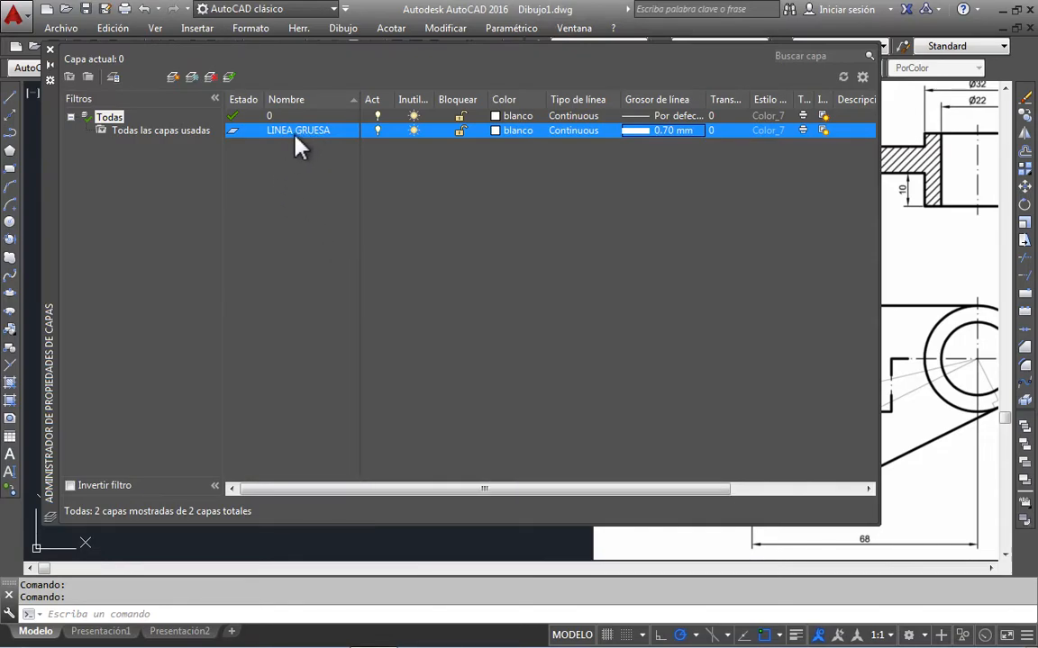
# Step: Create a new layer named COTAS and set its color to cián
pyautogui.click(174, 80)
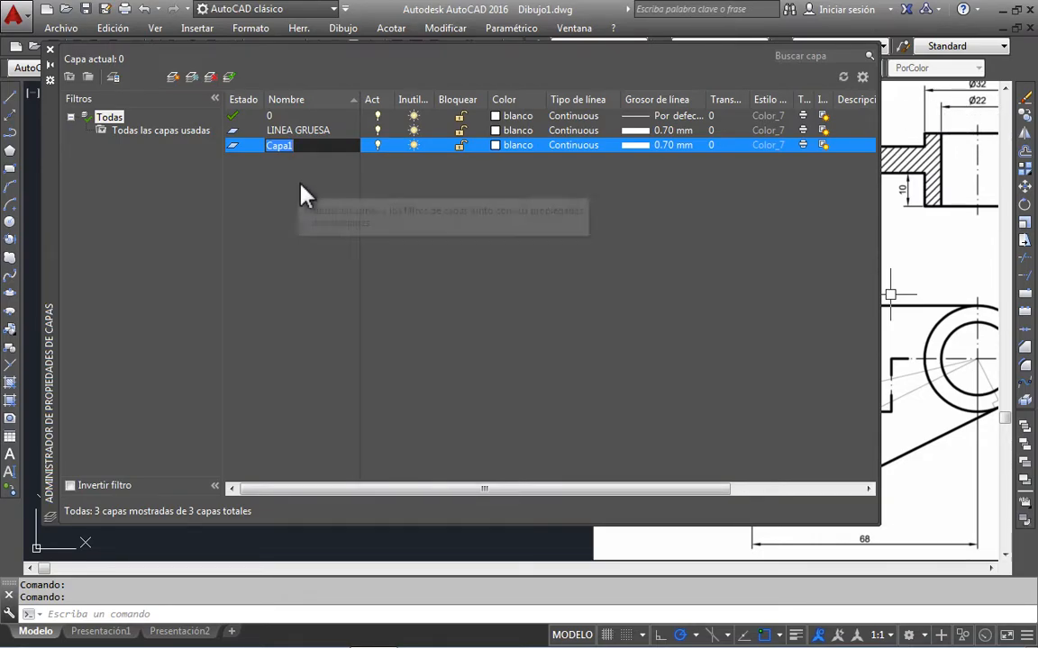
pyautogui.write('COTAS')
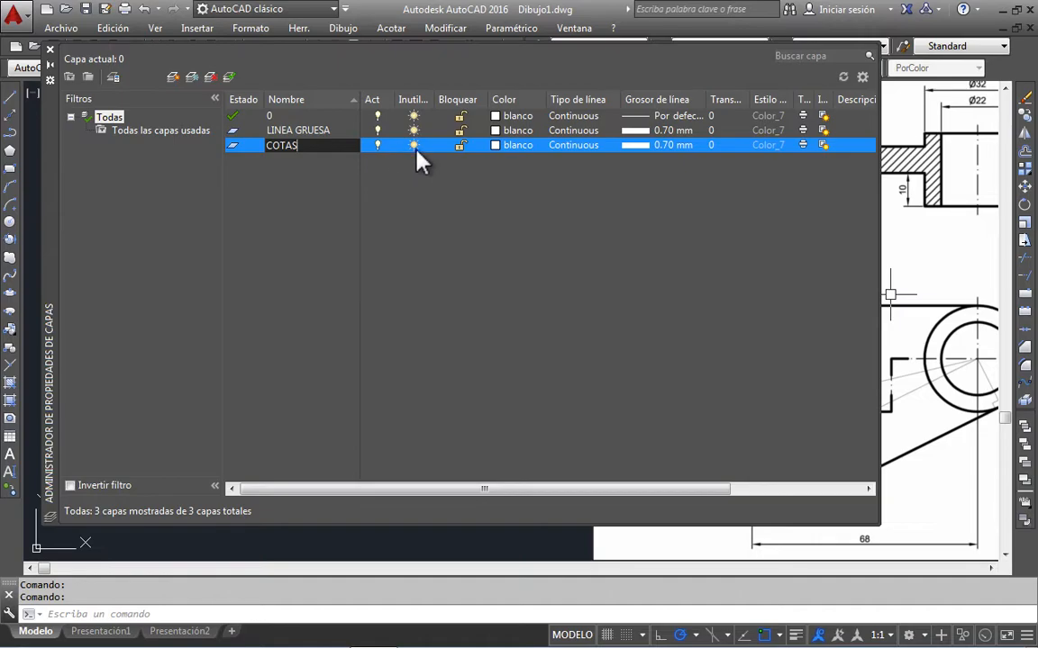
pyautogui.click(510, 145)
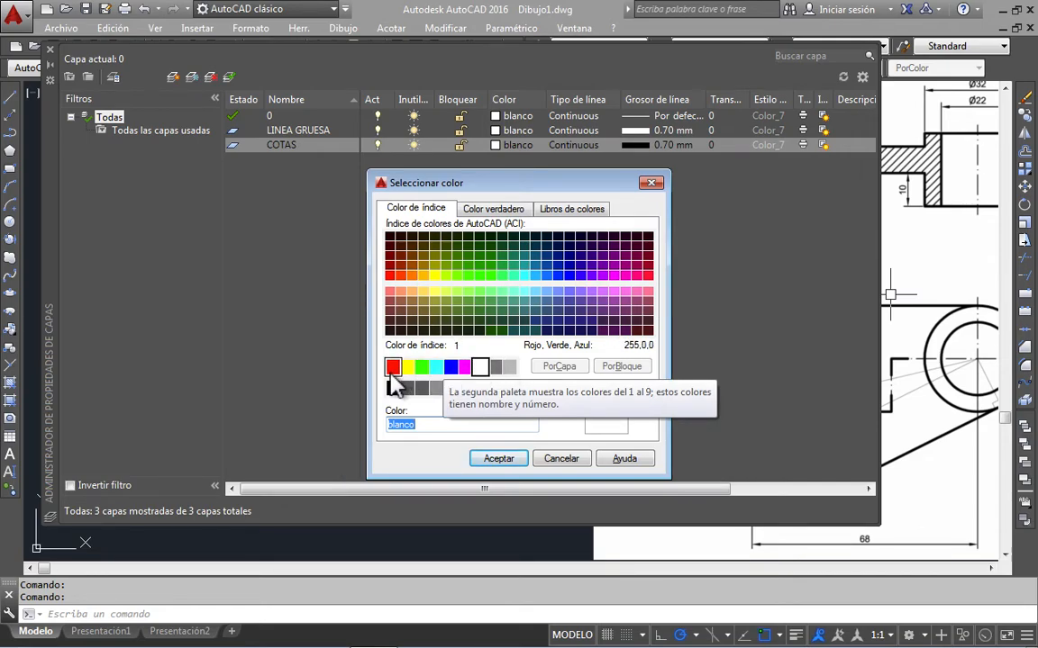
pyautogui.click(437, 369)
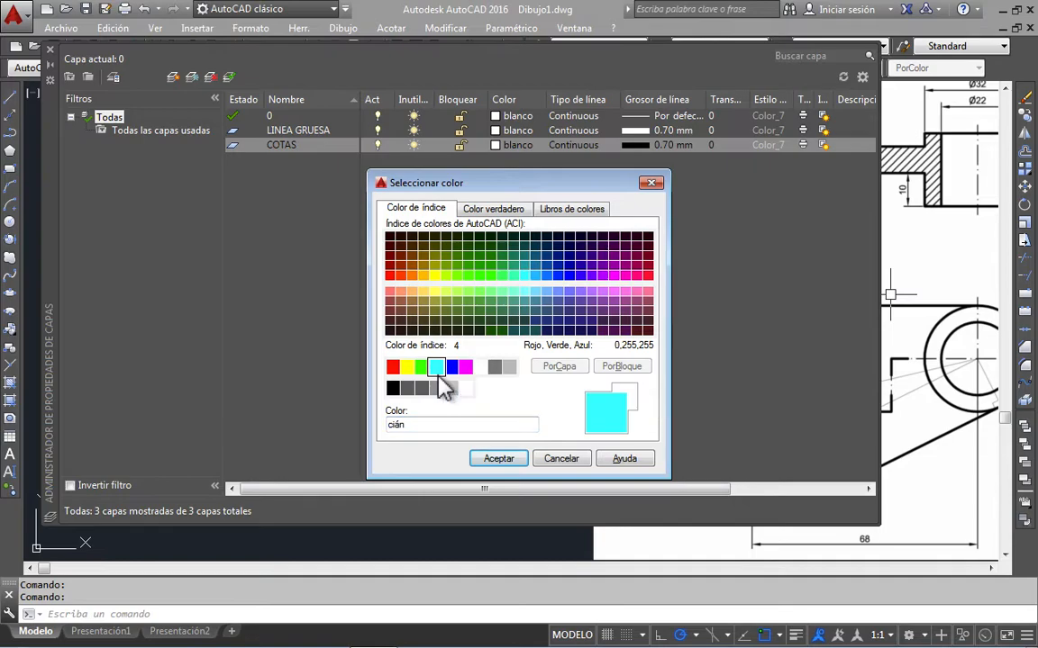
pyautogui.click(497, 460)
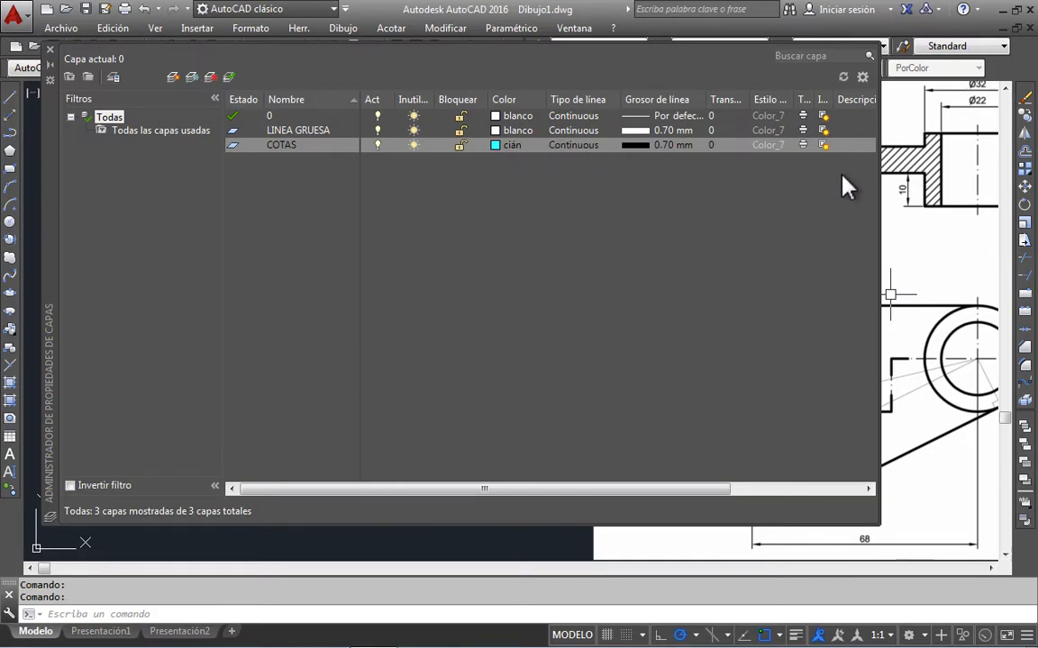
# Step: Set the lineweight of the COTAS layer to 0.18 mm
pyautogui.click(668, 146)
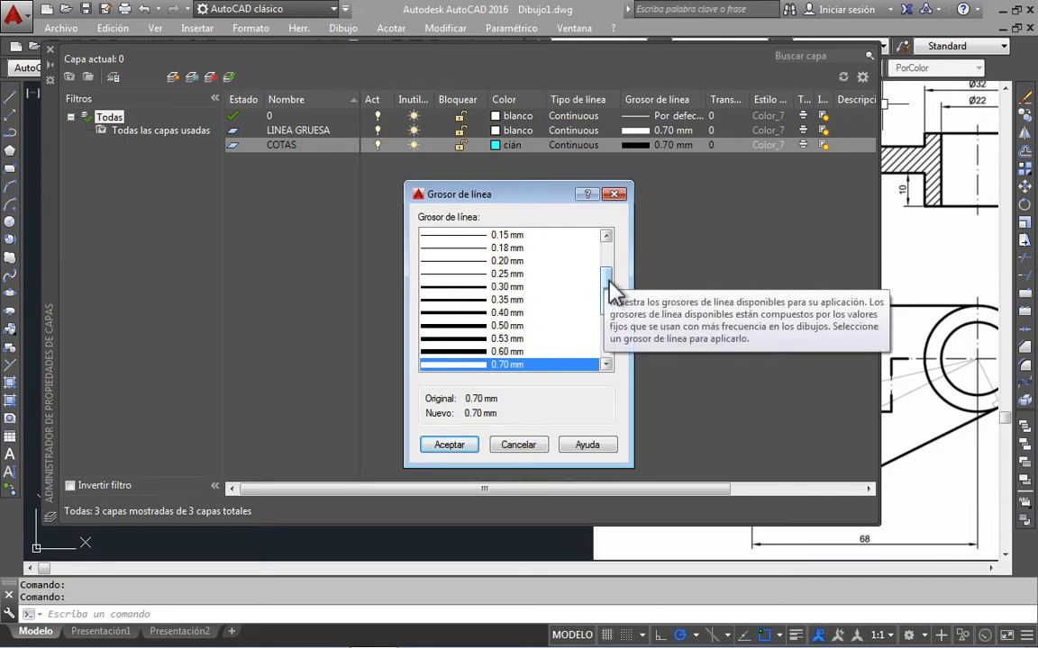
pyautogui.moveTo(610, 281); pyautogui.dragTo(609, 276)
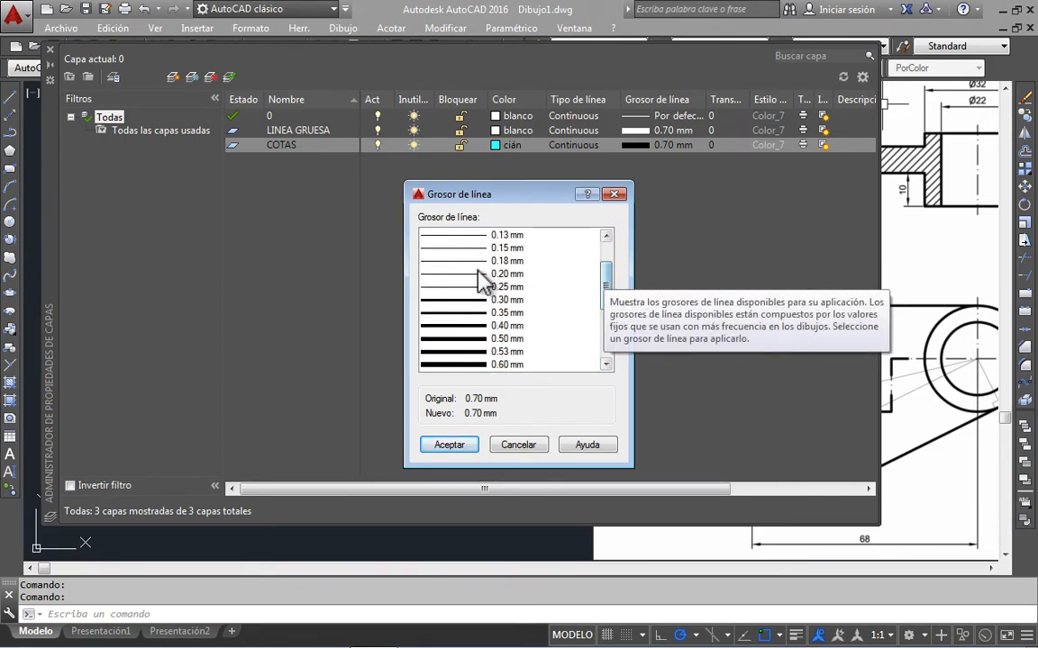
pyautogui.click(442, 260)
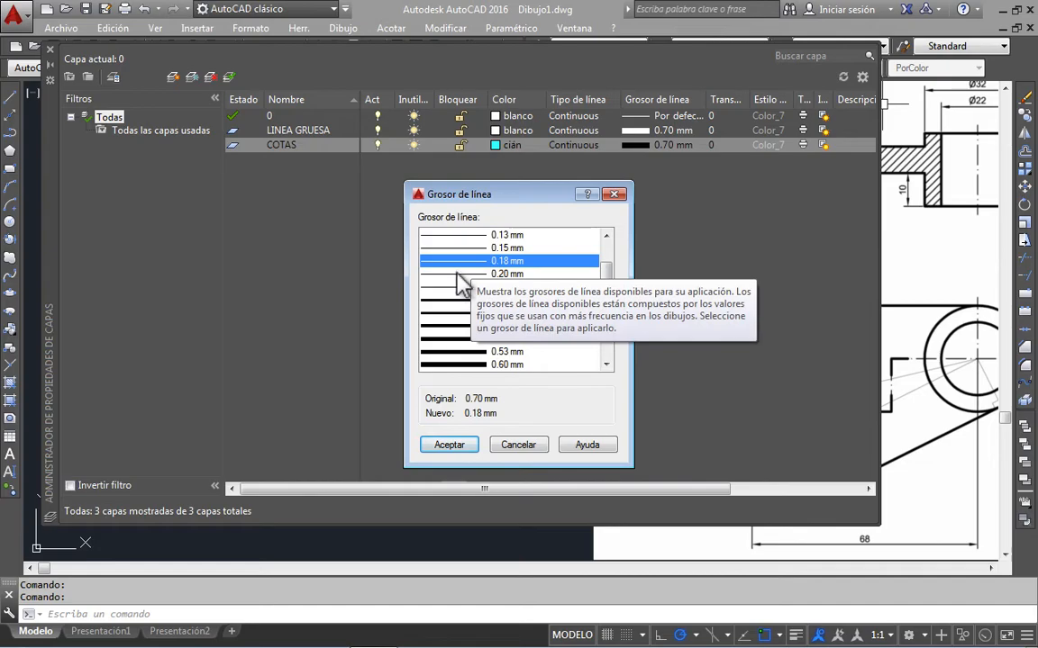
pyautogui.click(462, 445)
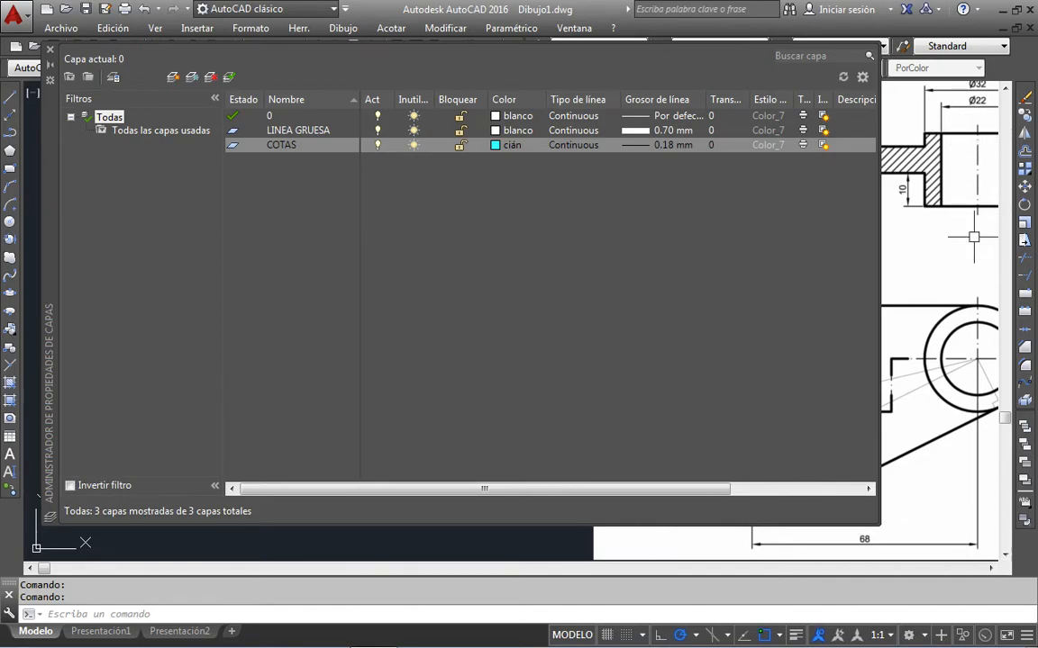
# Step: Create a layer named EJES PEQUEÑOS based on COTAS and set its color to amarillo
pyautogui.click(304, 151)
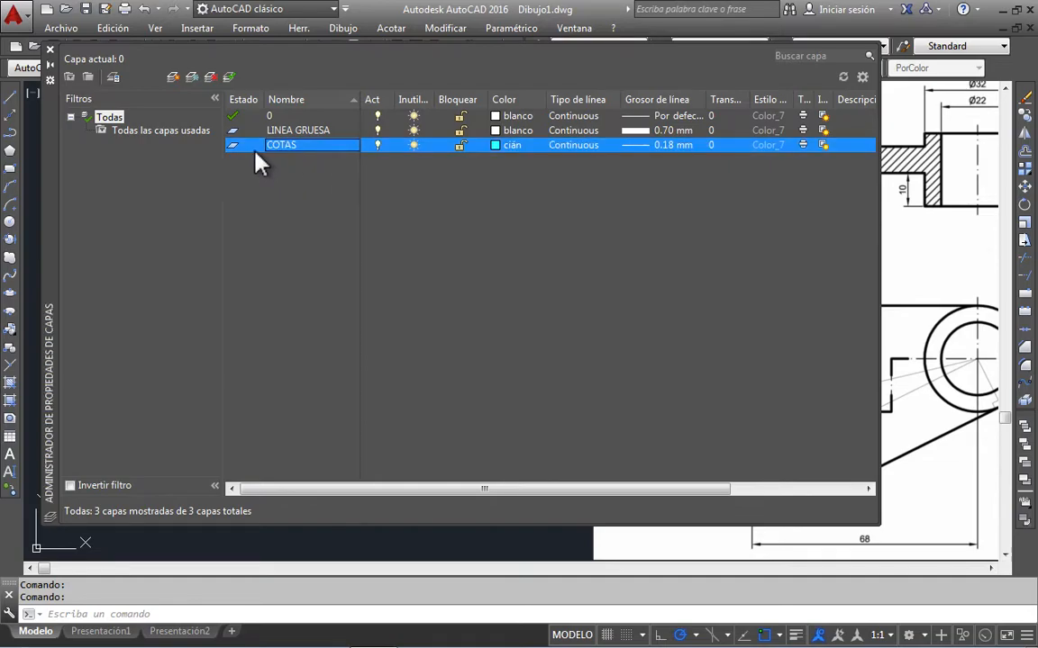
pyautogui.click(173, 78)
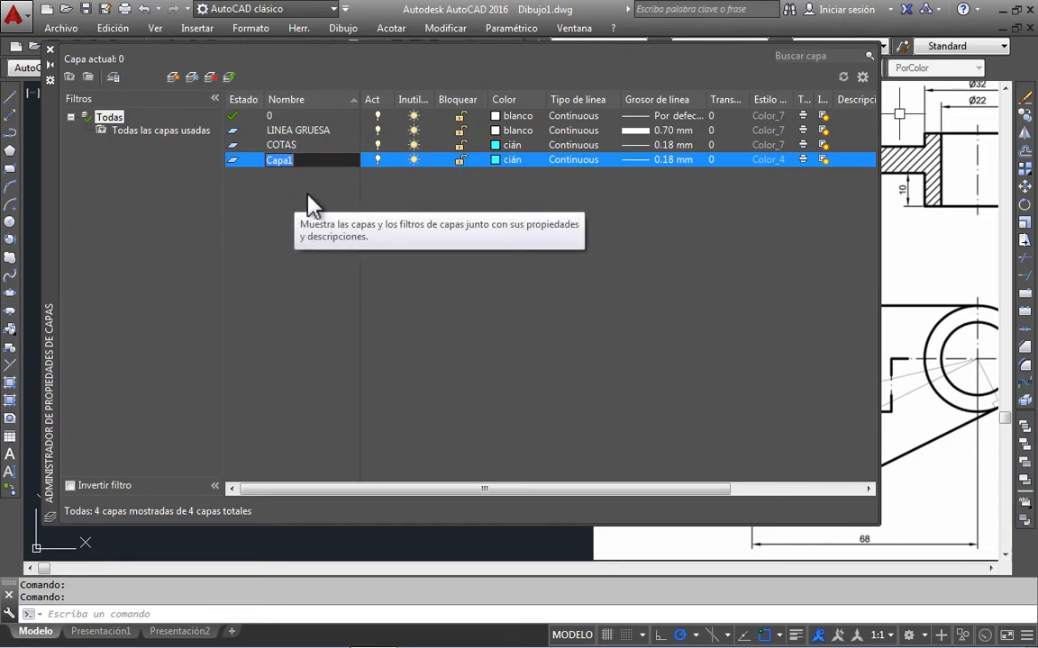
pyautogui.press('BackSpace')
pyautogui.write('EJES PEQUEÑOS')
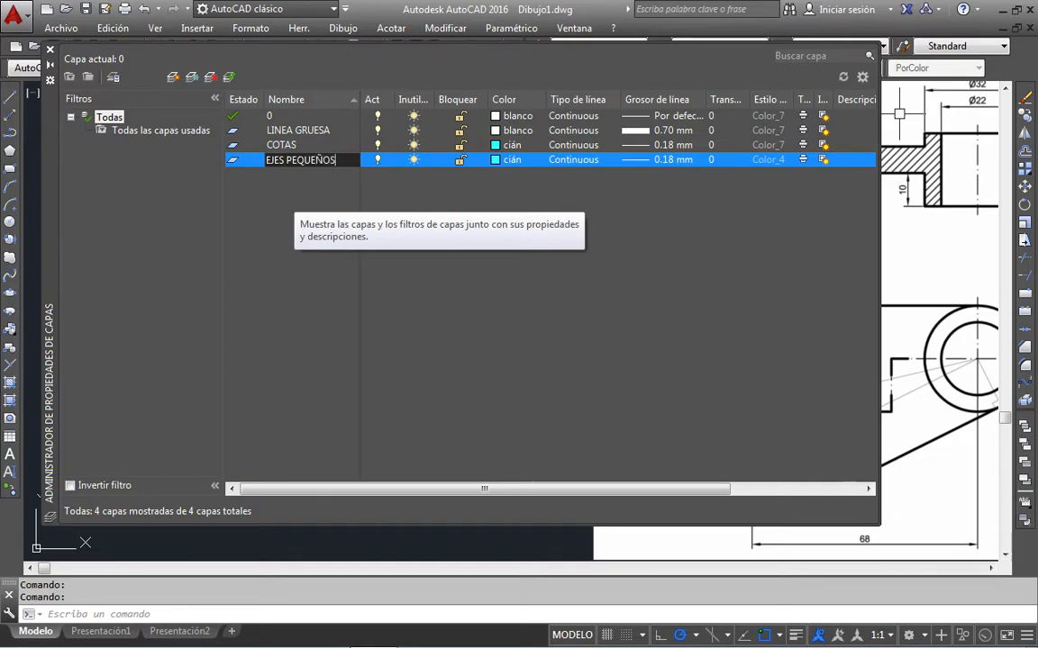
pyautogui.click(500, 161)
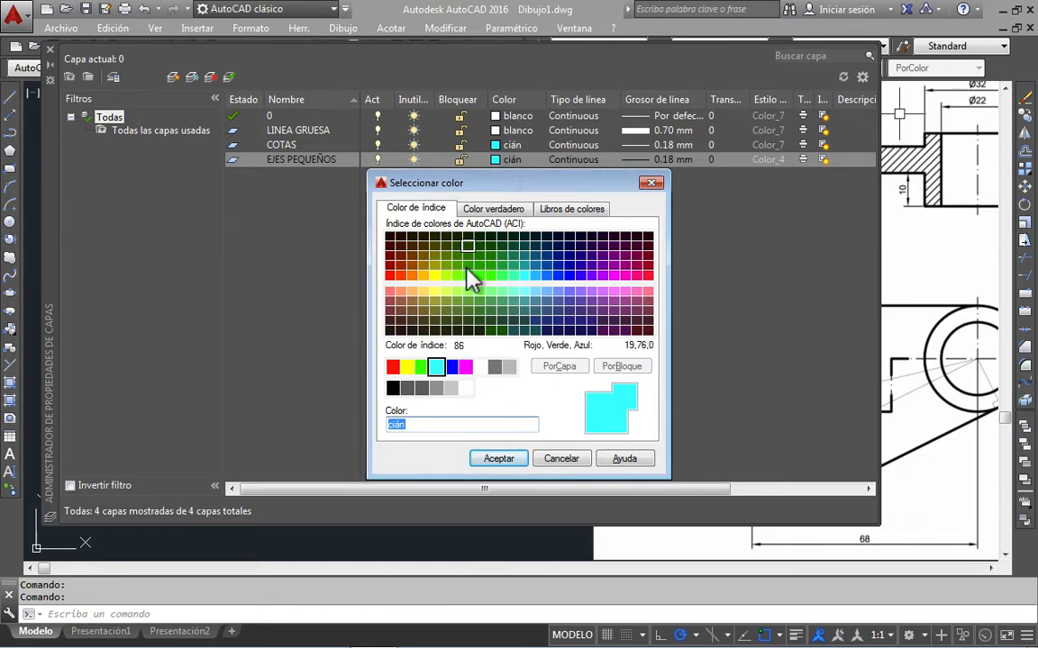
pyautogui.click(408, 368)
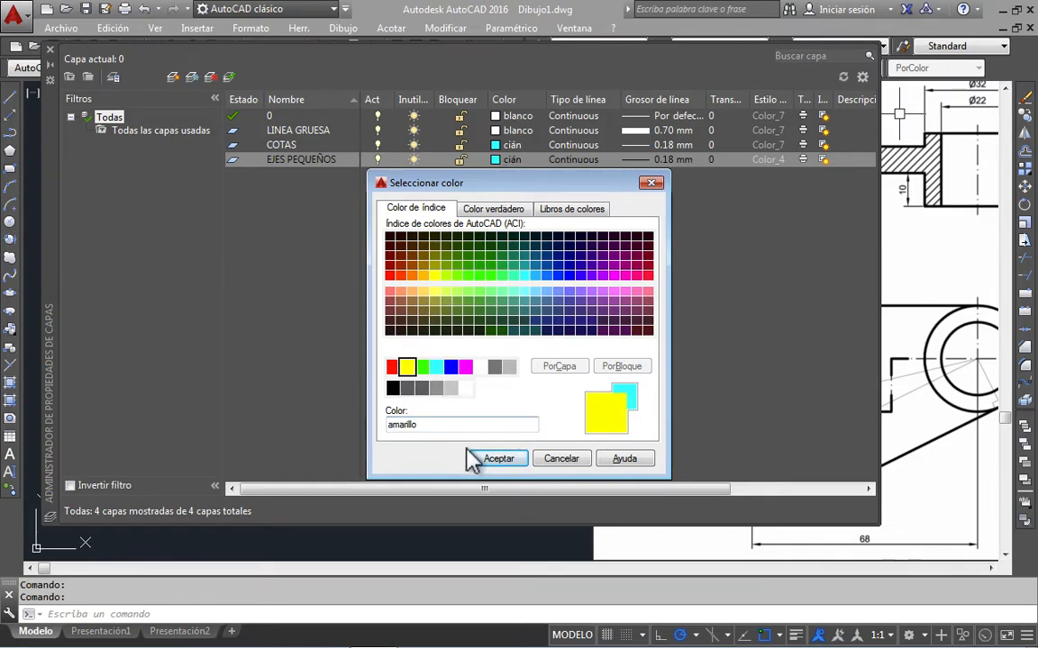
pyautogui.click(496, 460)
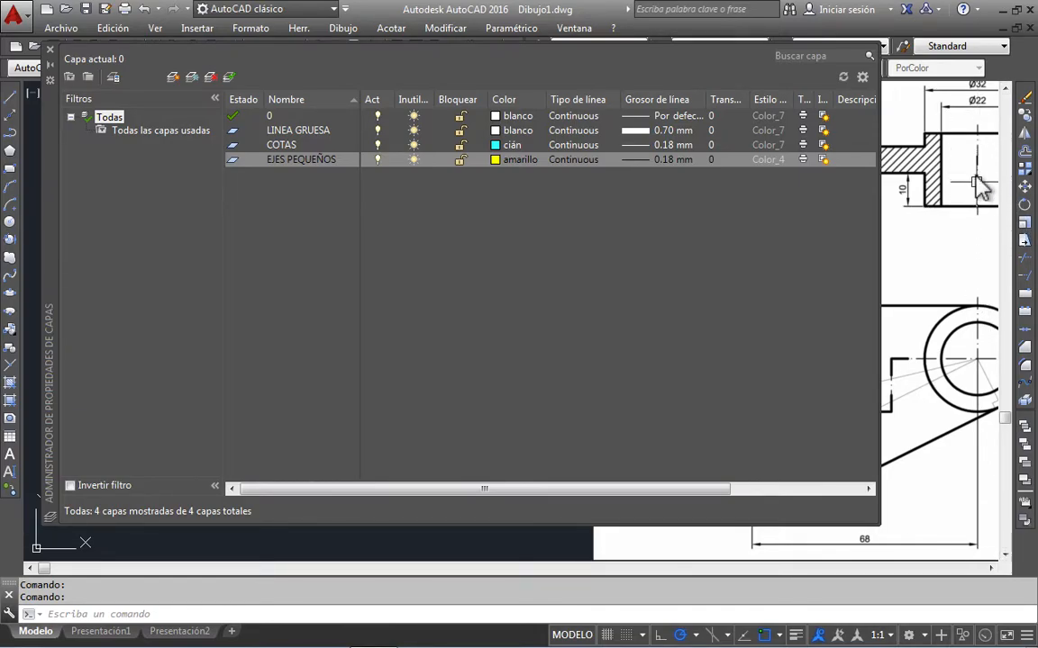
# Step: Load the TRAZO_Y_PUNTO2 linetype from acadiso.lin for the EJES PEQUEÑOS layer
pyautogui.click(576, 161)
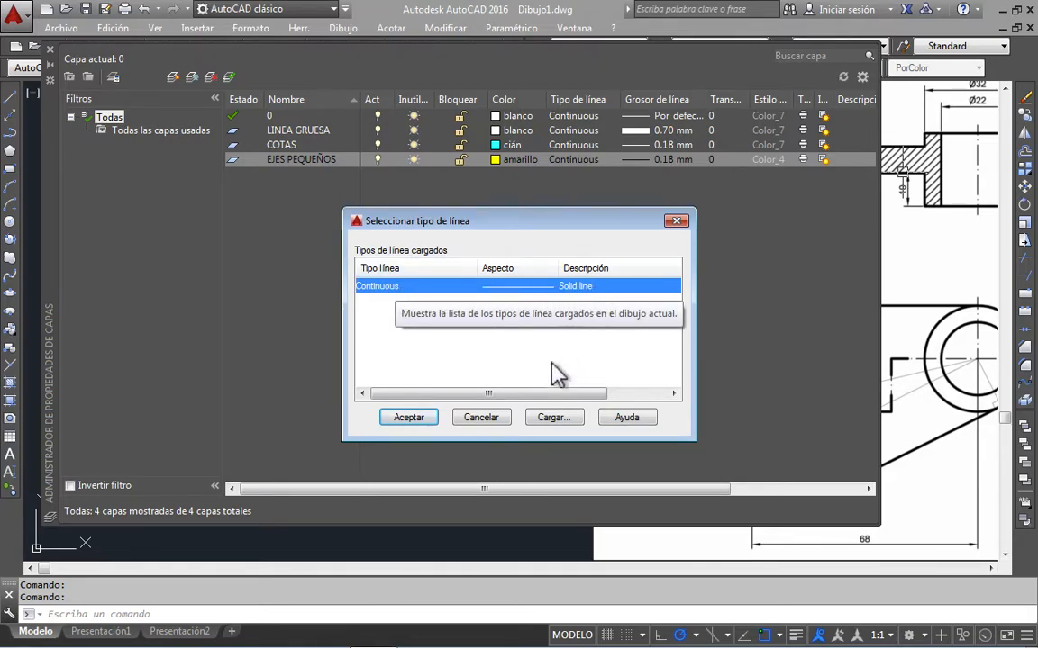
pyautogui.click(552, 418)
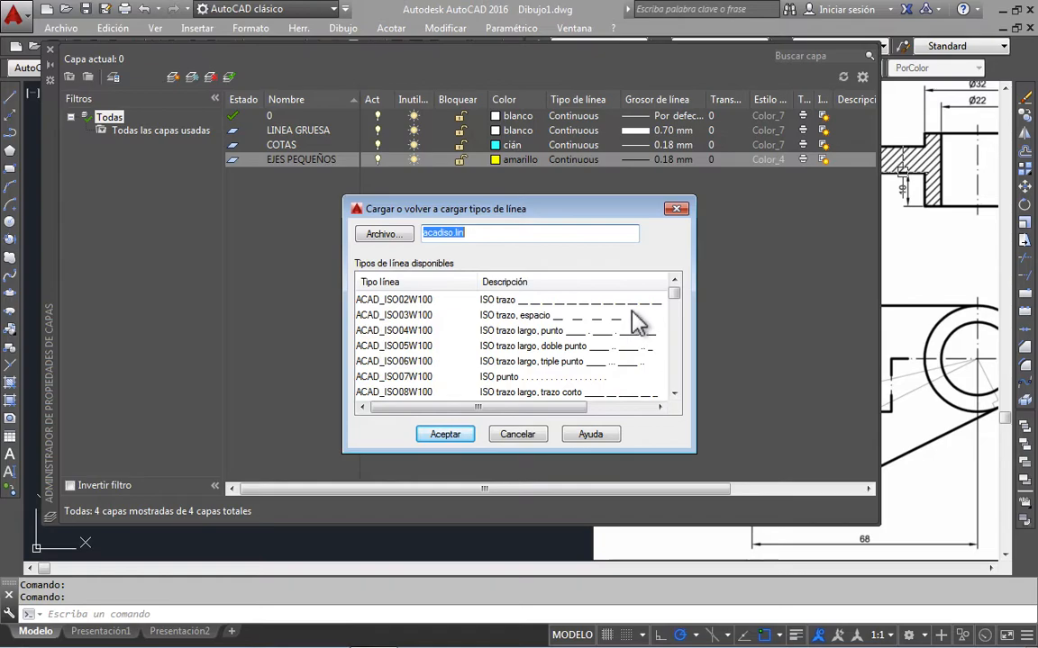
pyautogui.moveTo(674, 297); pyautogui.dragTo(677, 393)
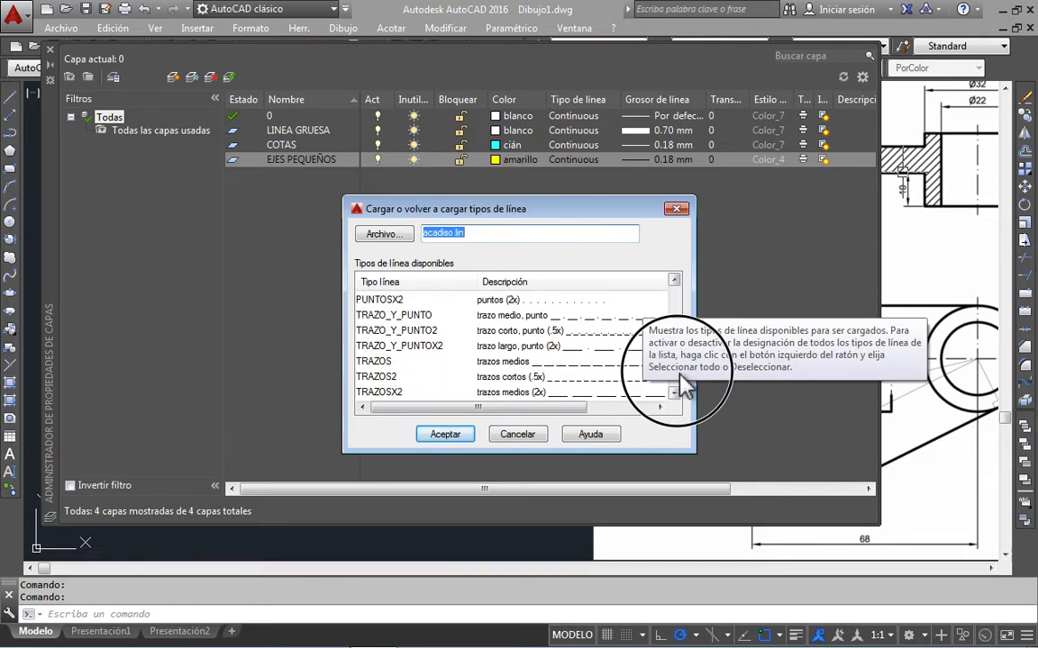
pyautogui.click(407, 330)
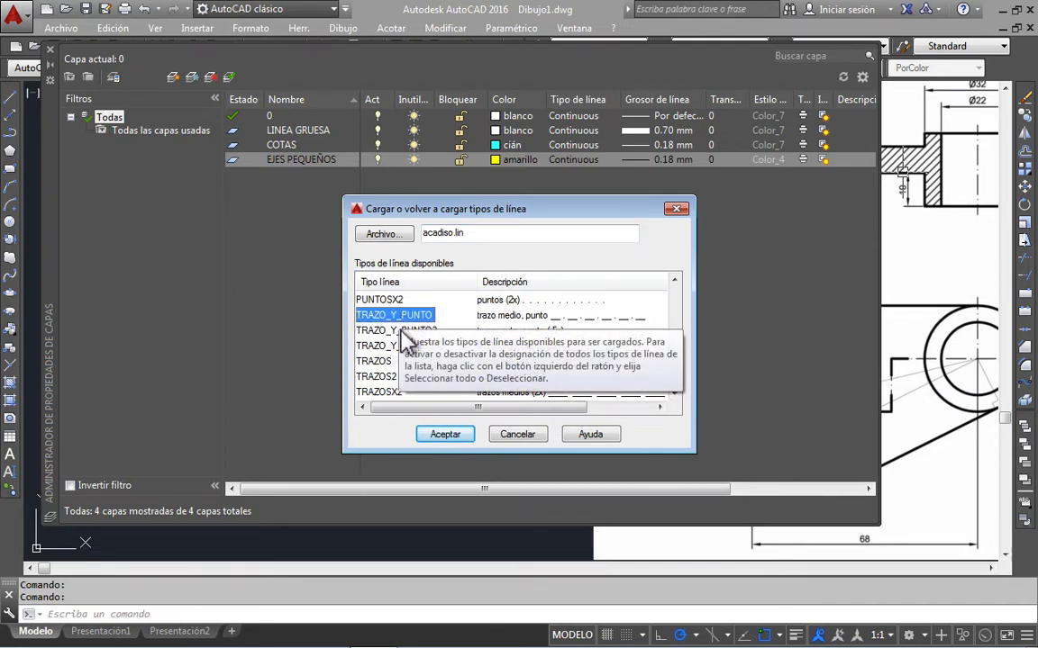
pyautogui.click(411, 348)
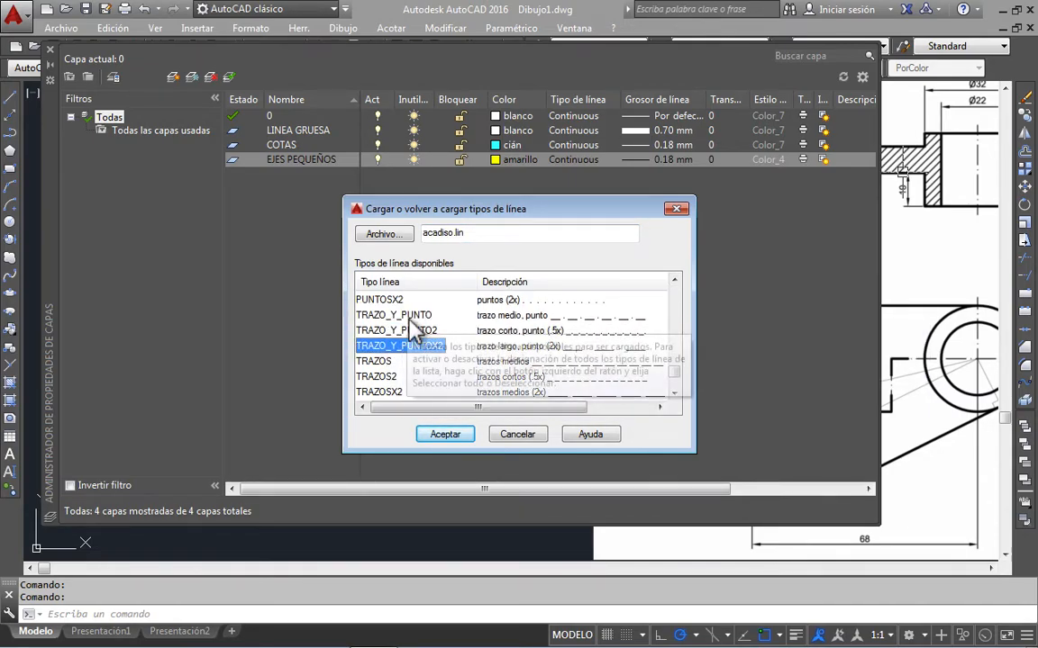
pyautogui.click(410, 317)
pyautogui.click(430, 330)
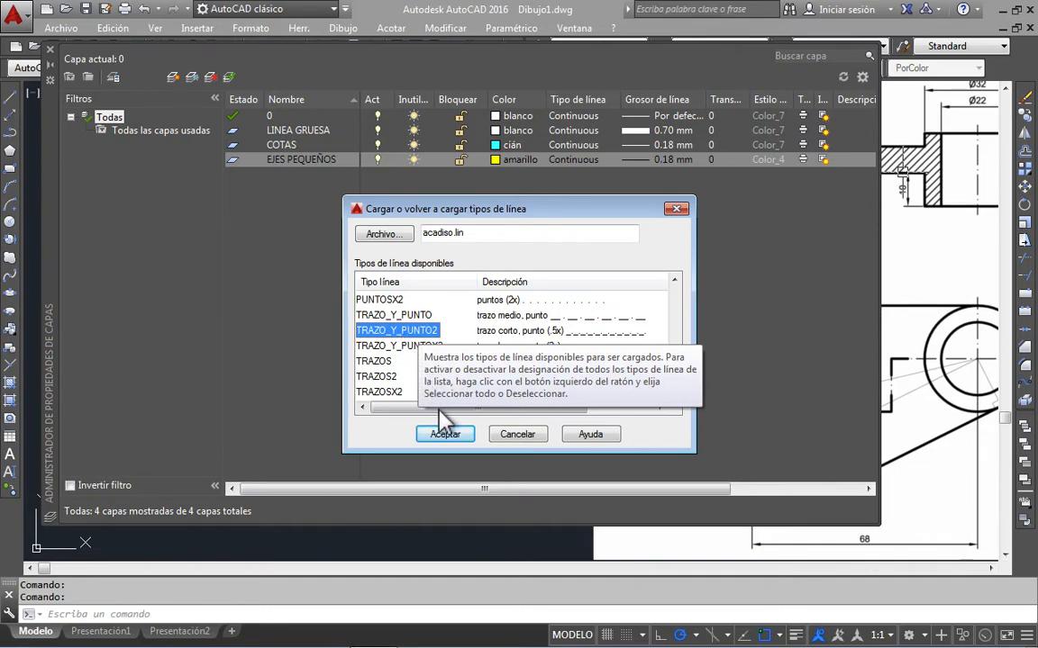
pyautogui.click(456, 431)
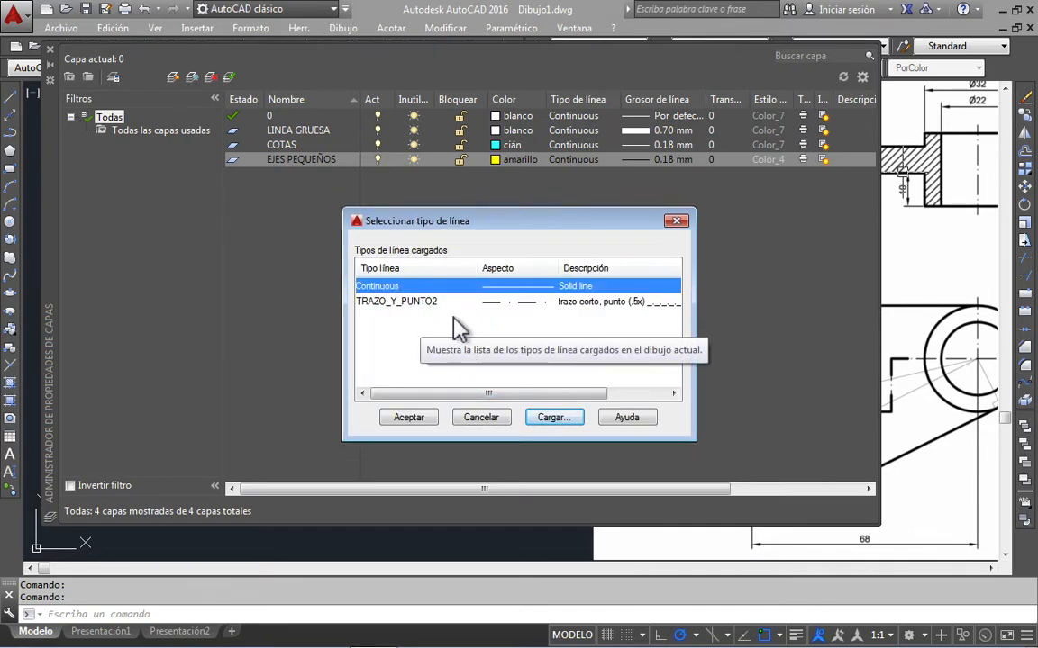
# Step: Assign the TRAZO_Y_PUNTO2 linetype to the EJES PEQUEÑOS layer and widen the linetype column to fit the full name
pyautogui.click(403, 303)
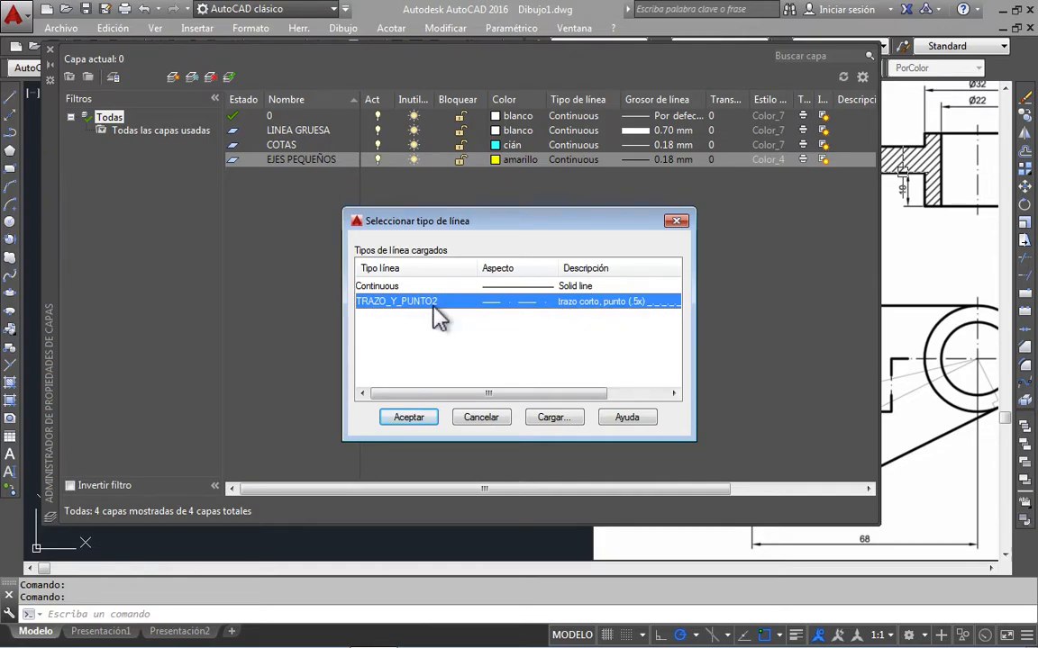
pyautogui.click(414, 419)
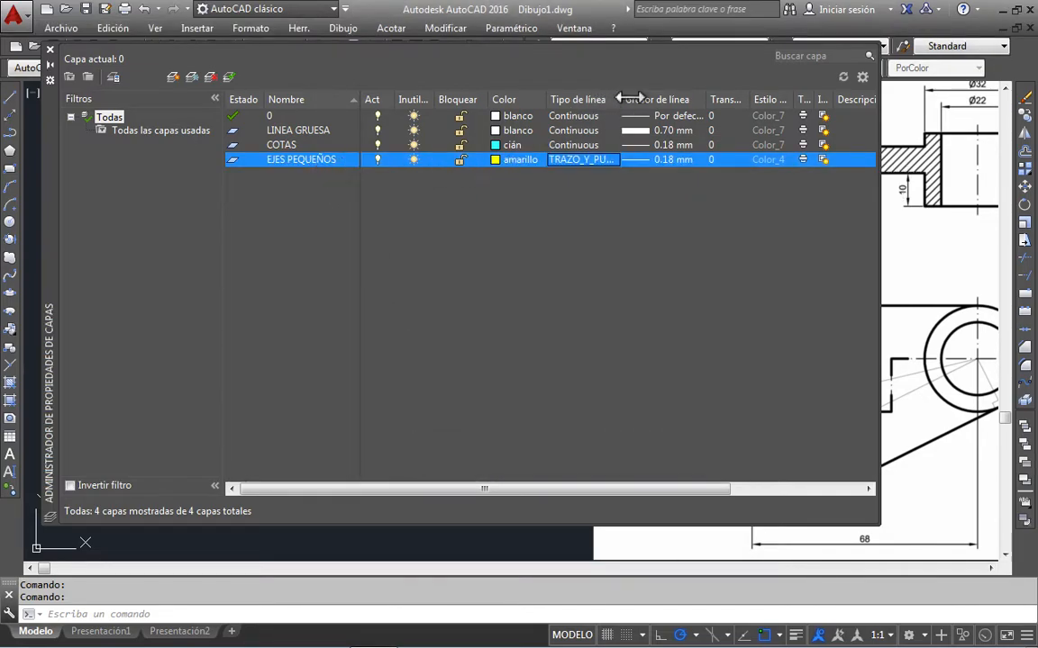
pyautogui.moveTo(629, 97); pyautogui.dragTo(649, 98)
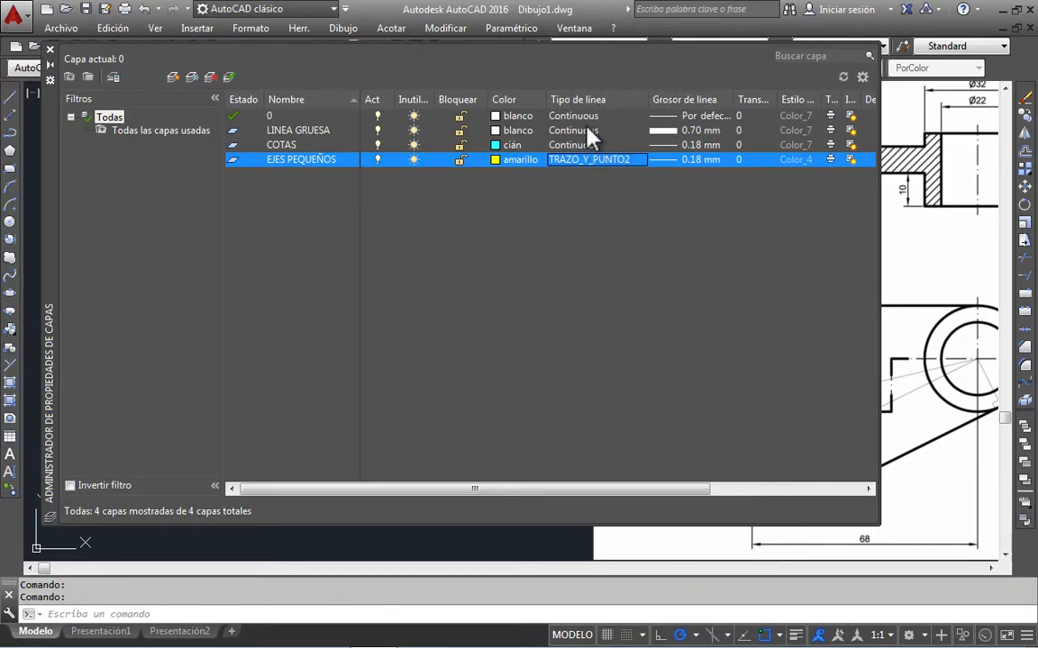
pyautogui.click(588, 131)
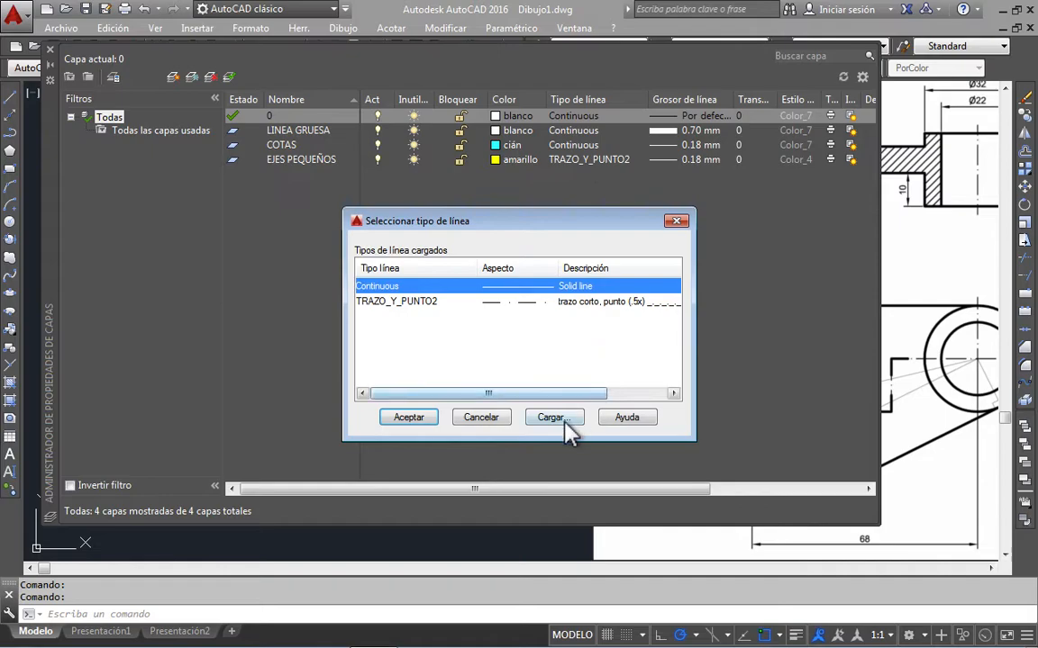
pyautogui.click(487, 419)
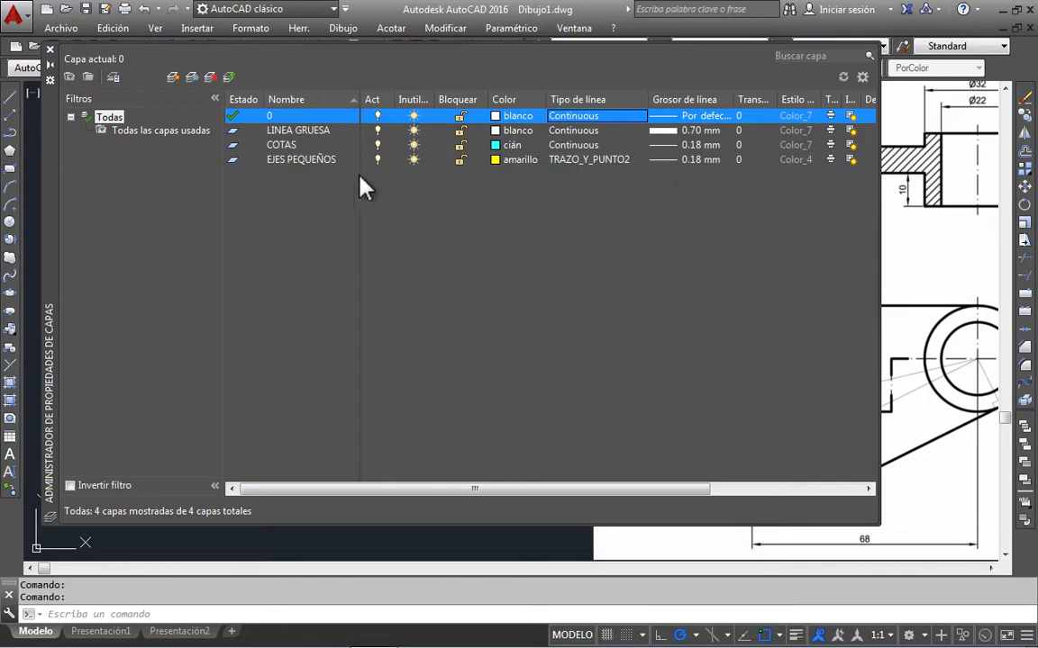
# Step: Create a layer named EJES GRANDES based on EJES PEQUEÑOS, keeping the color amarillo
pyautogui.click(317, 162)
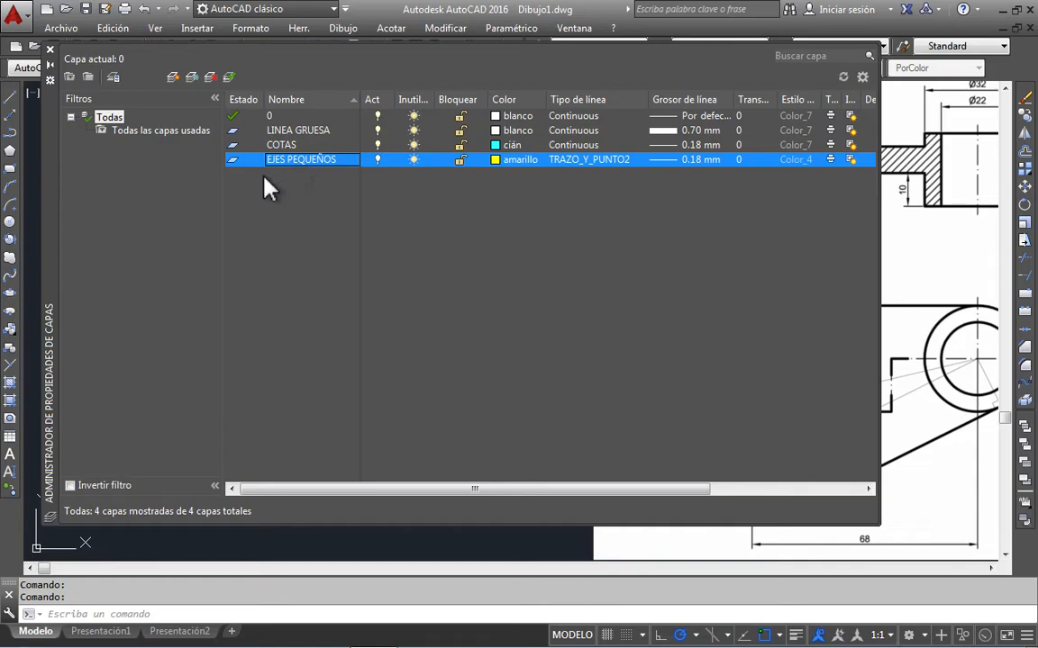
pyautogui.click(174, 79)
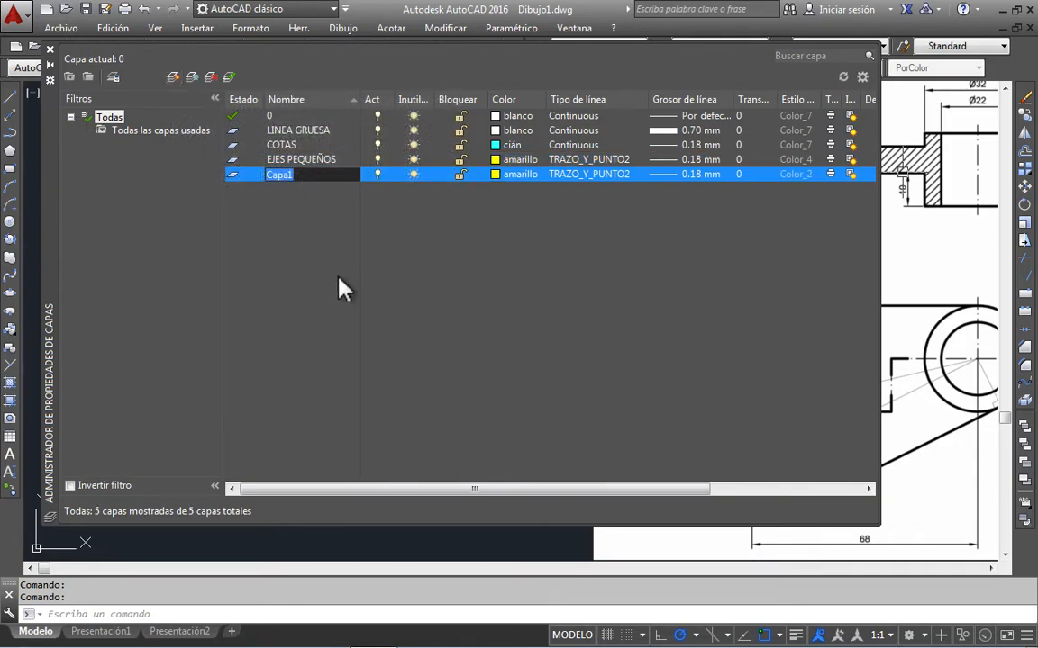
pyautogui.write('EJES GRANDES')
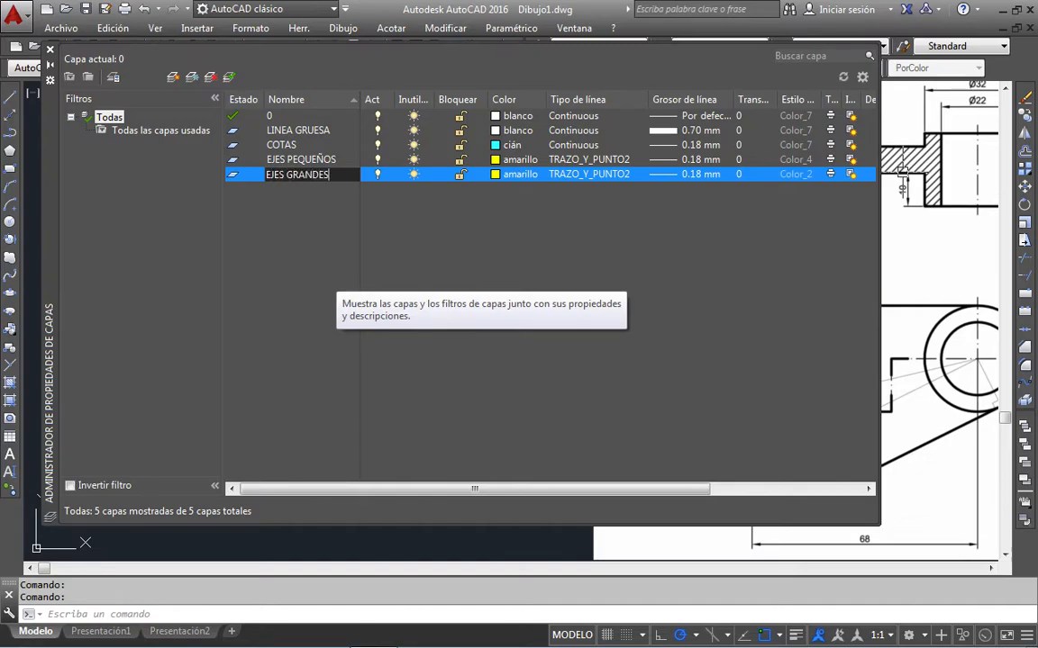
pyautogui.click(514, 176)
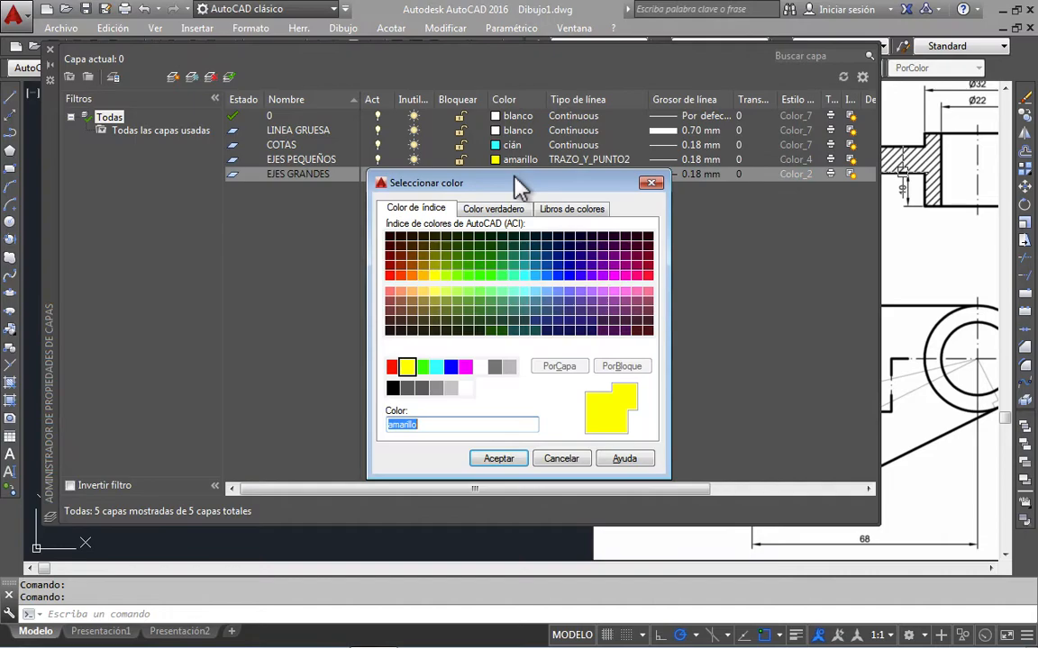
pyautogui.click(650, 183)
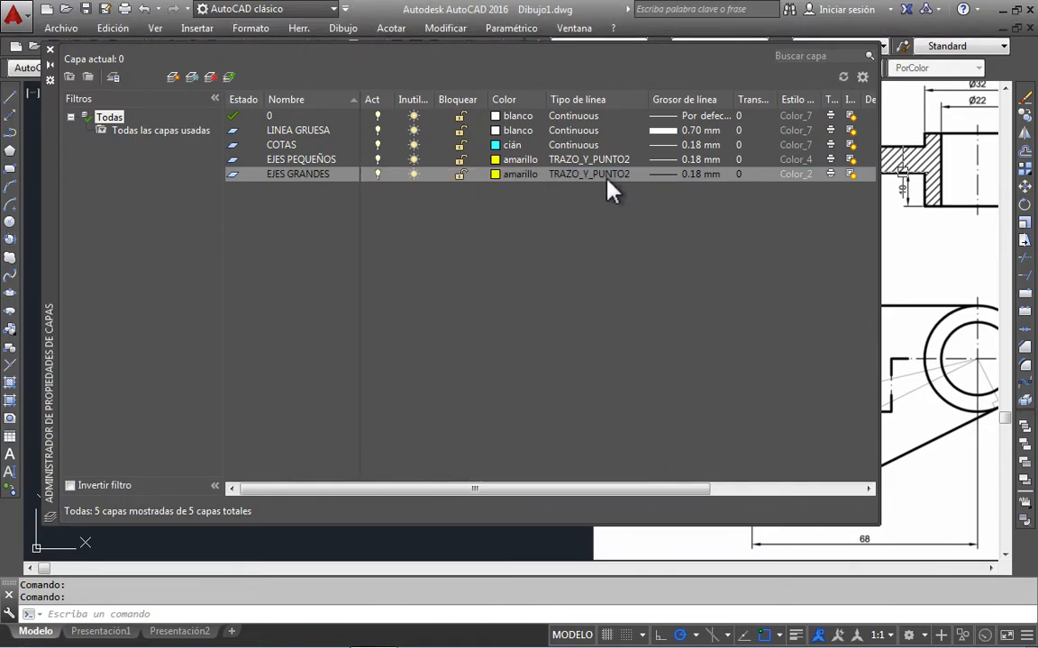
# Step: Load the TRAZO_Y_PUNTOX2 linetype from acadiso.lin for the EJES GRANDES layer
pyautogui.click(608, 175)
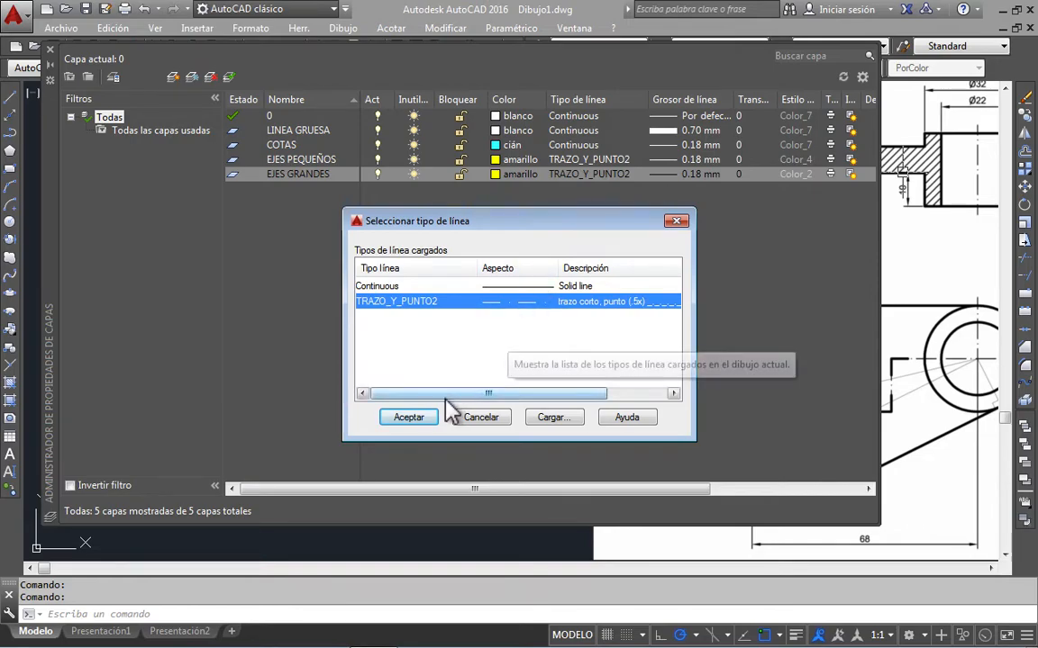
pyautogui.click(557, 420)
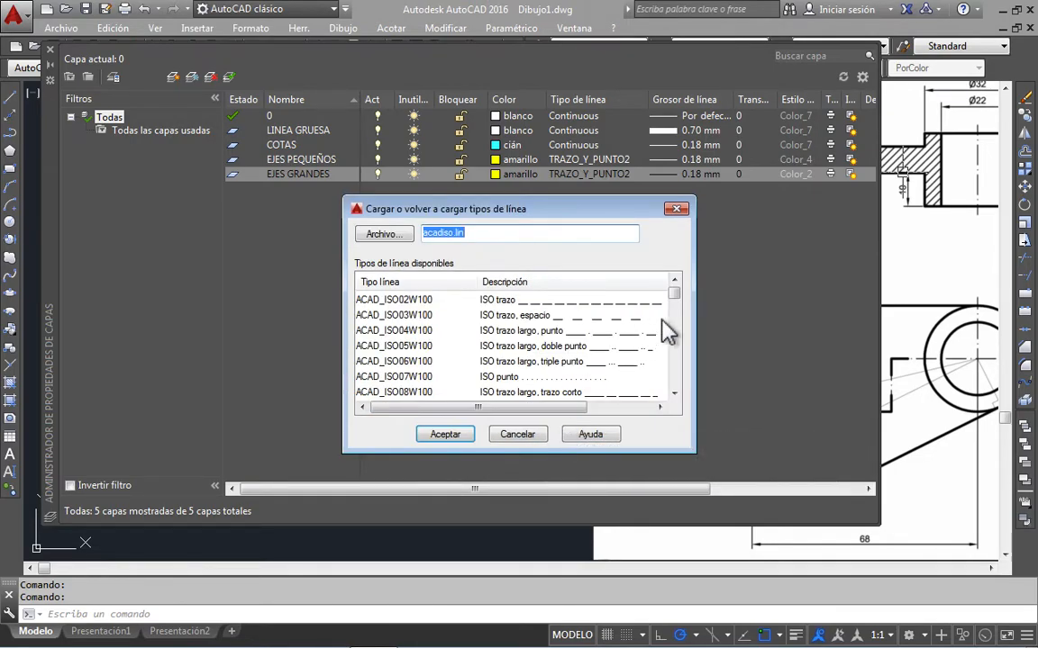
pyautogui.moveTo(673, 294); pyautogui.dragTo(682, 371)
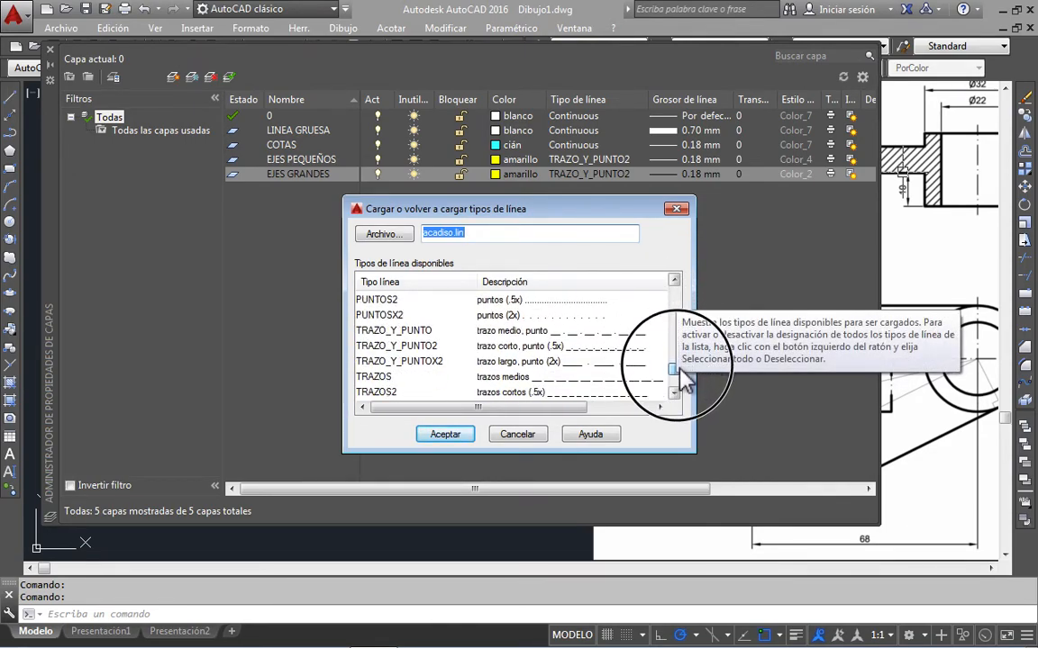
pyautogui.click(397, 347)
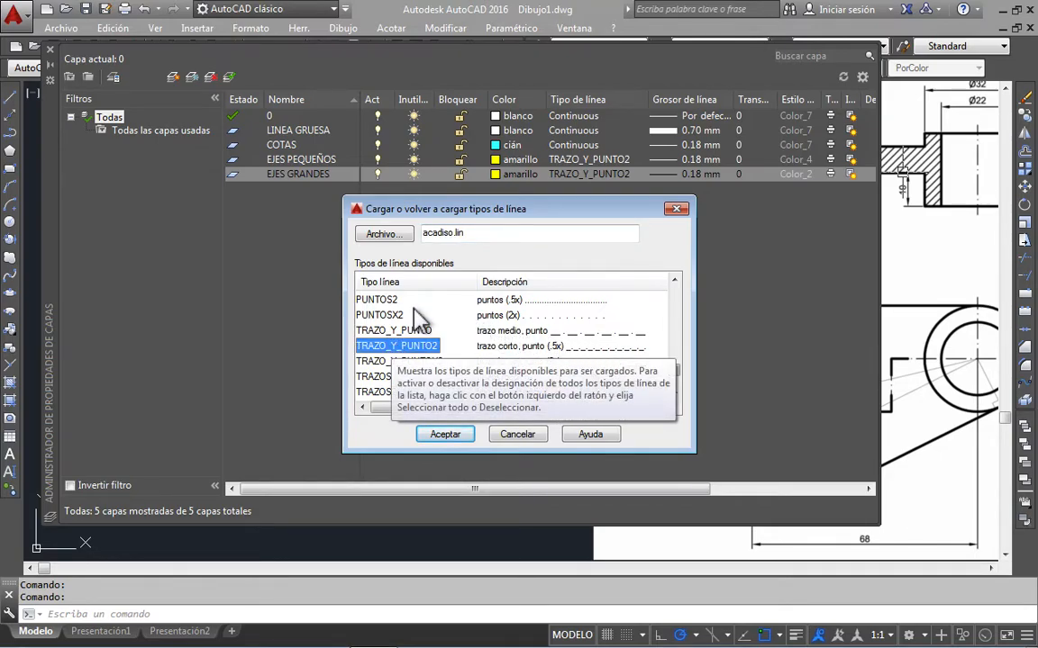
pyautogui.click(389, 361)
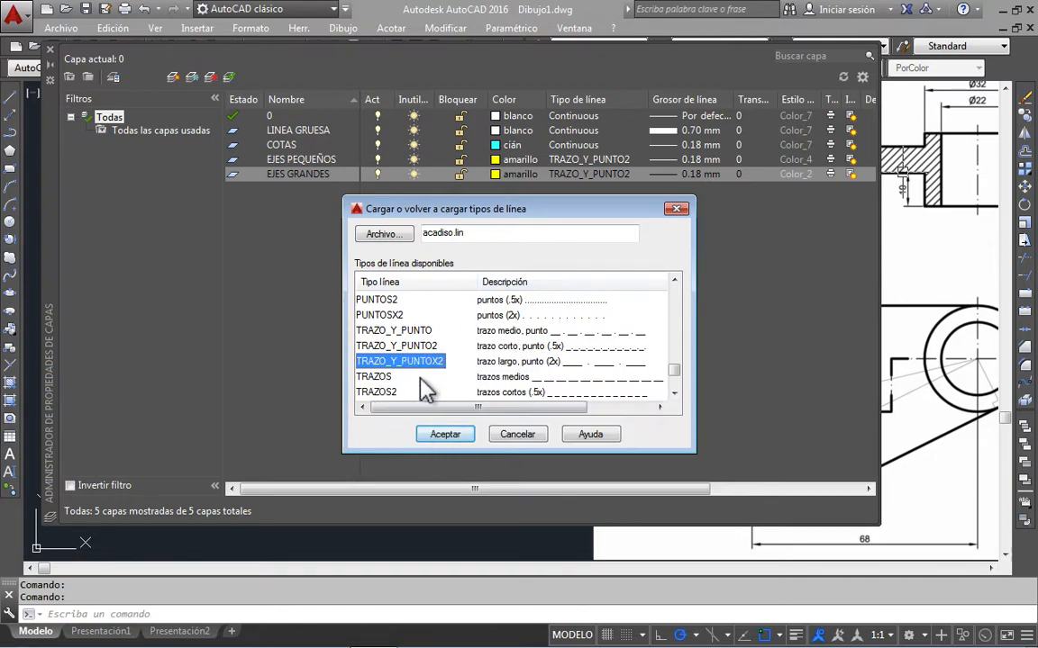
pyautogui.click(437, 438)
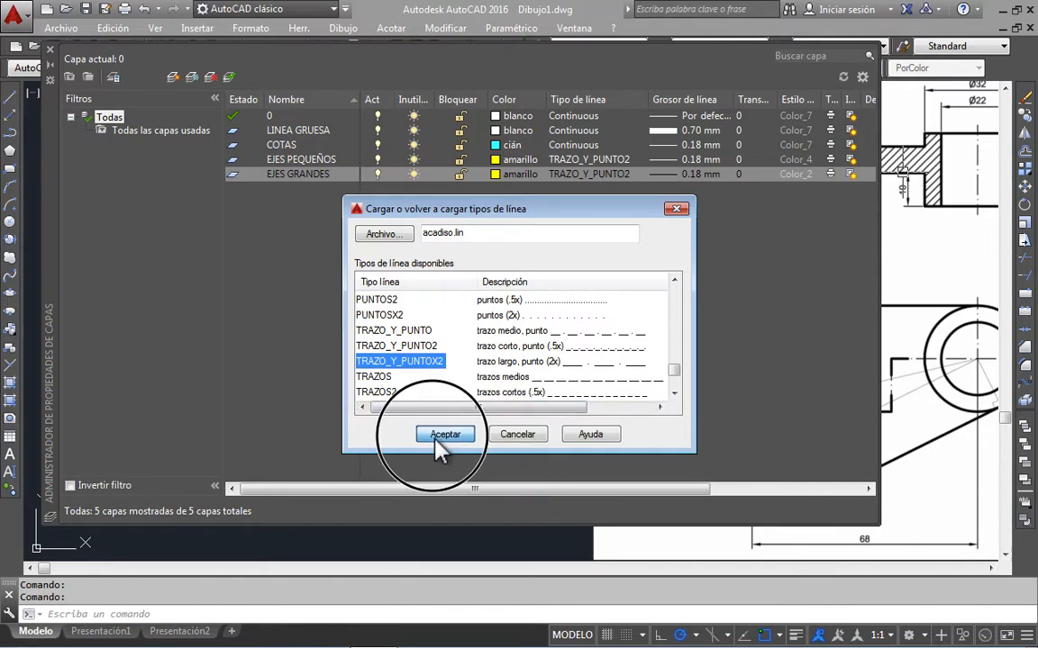
pyautogui.click(439, 436)
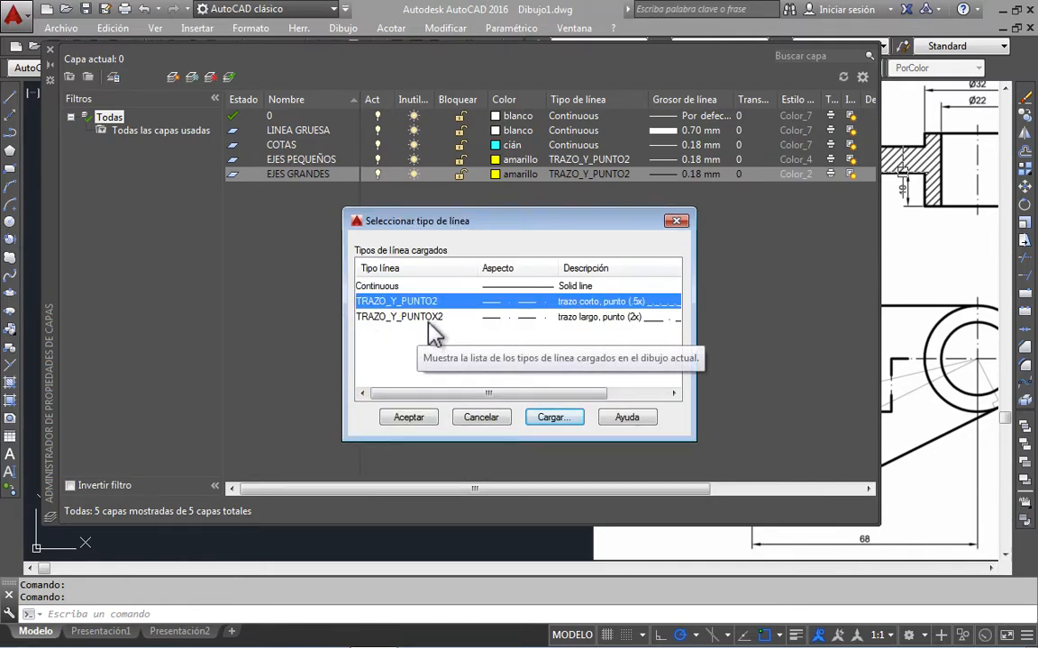
# Step: Assign the TRAZO_Y_PUNTOX2 linetype to the EJES GRANDES layer and close the layer properties manager
pyautogui.click(387, 318)
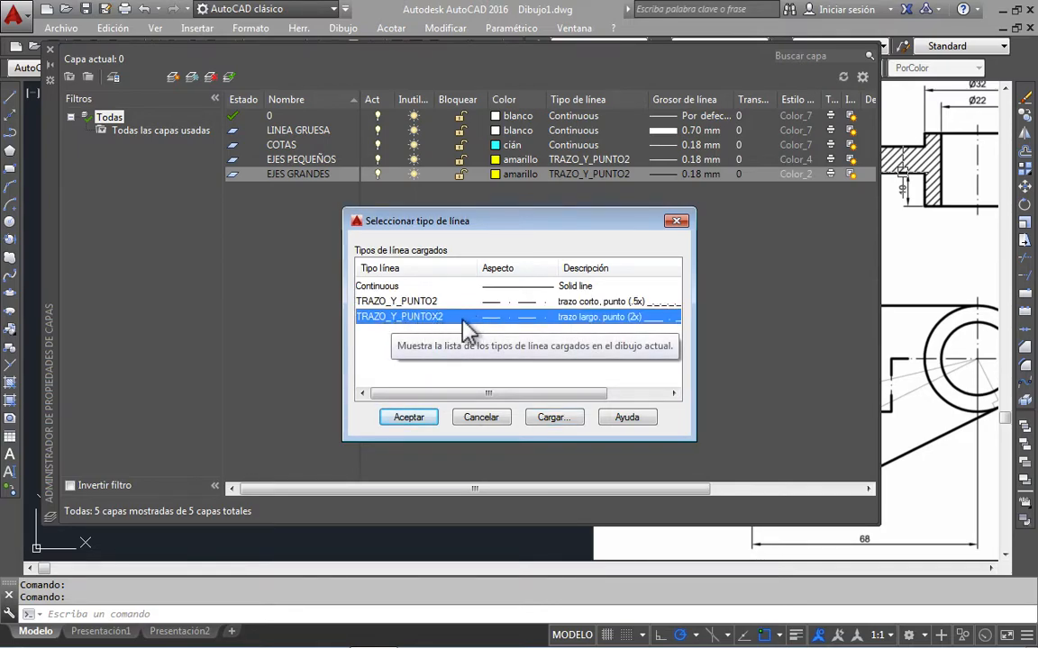
pyautogui.click(420, 431)
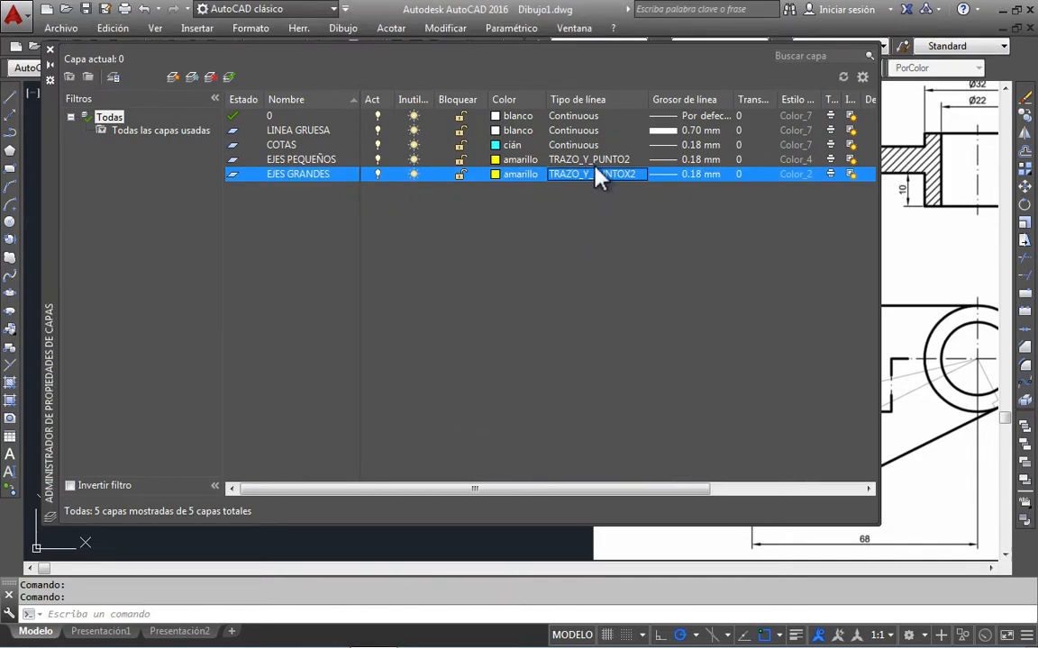
pyautogui.click(329, 164)
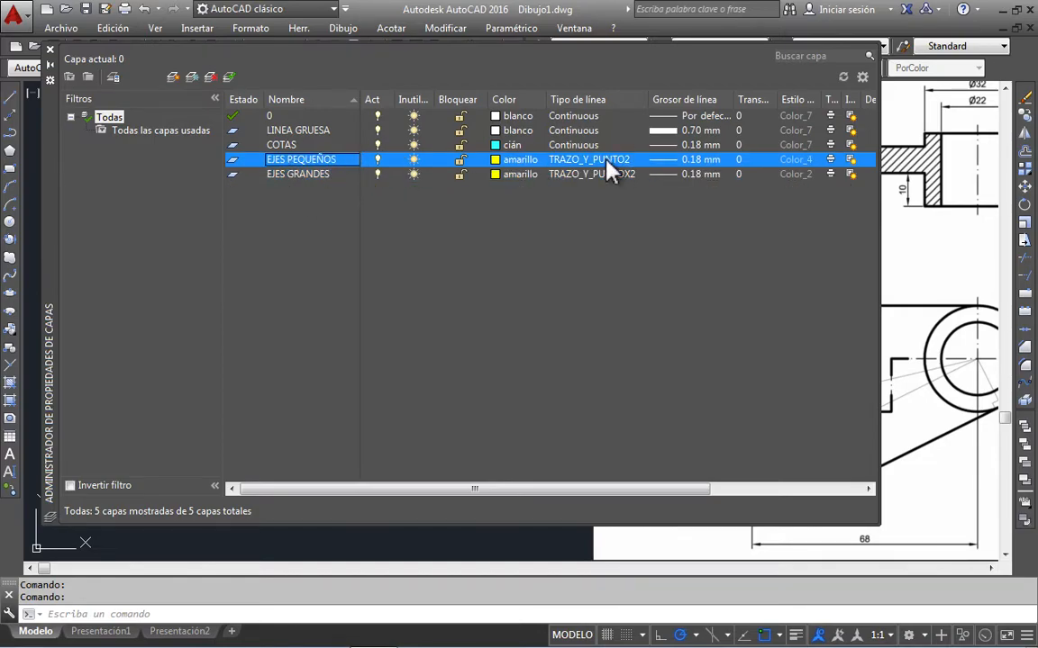
pyautogui.click(306, 176)
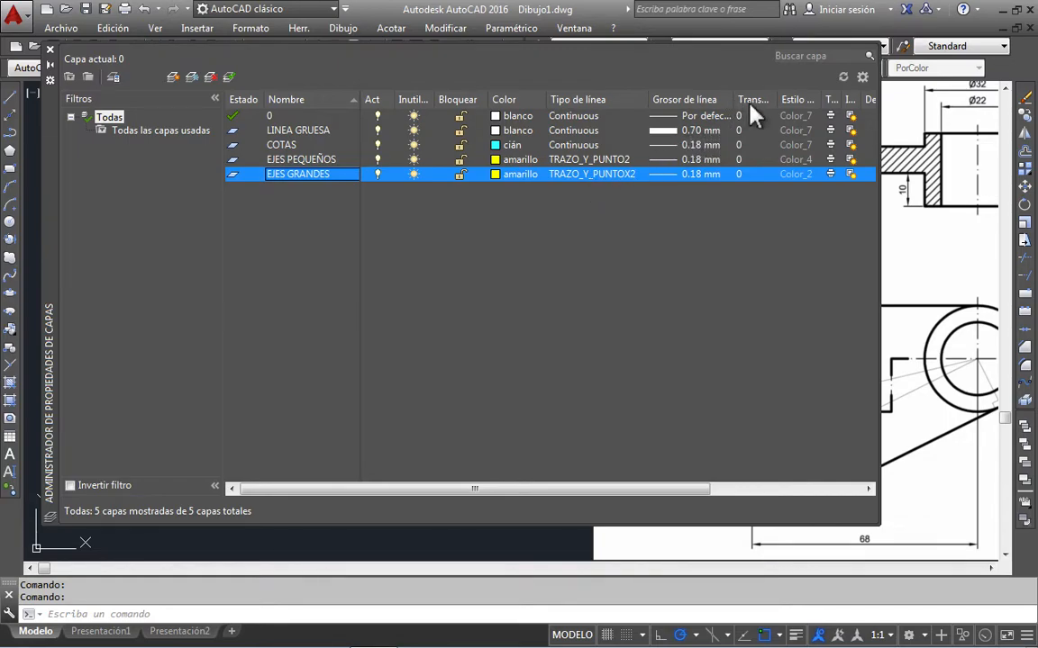
pyautogui.click(50, 49)
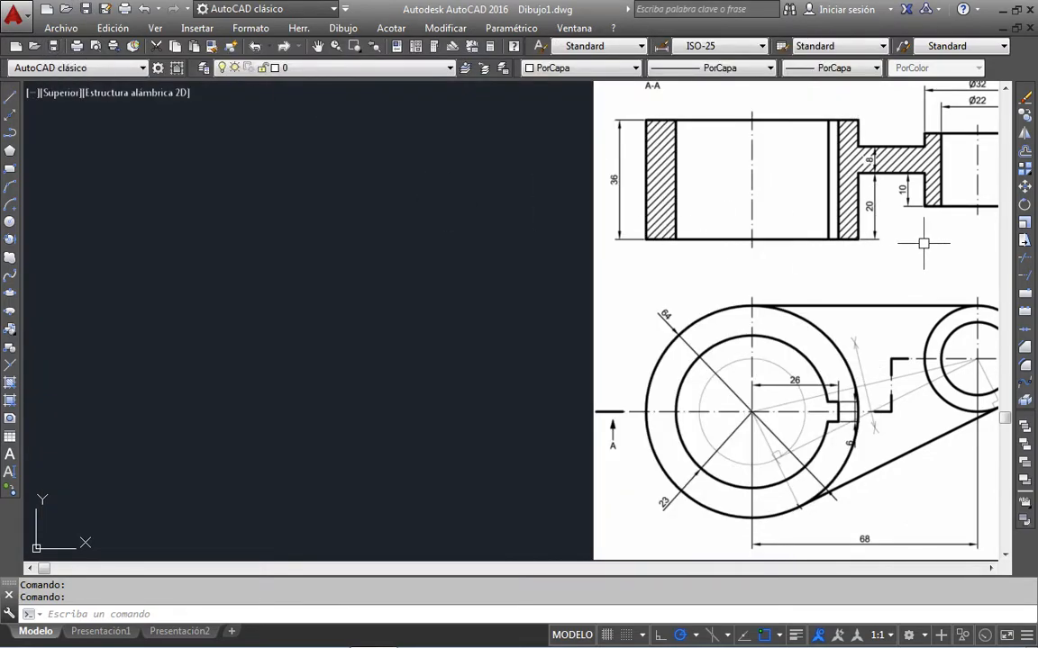
# Step: Examine the section A-A and the plan view of the part in the reference image, including their axes and dimensions
pyautogui.scroll(-2, 923, 243)
pyautogui.scroll(4, 974, 220)
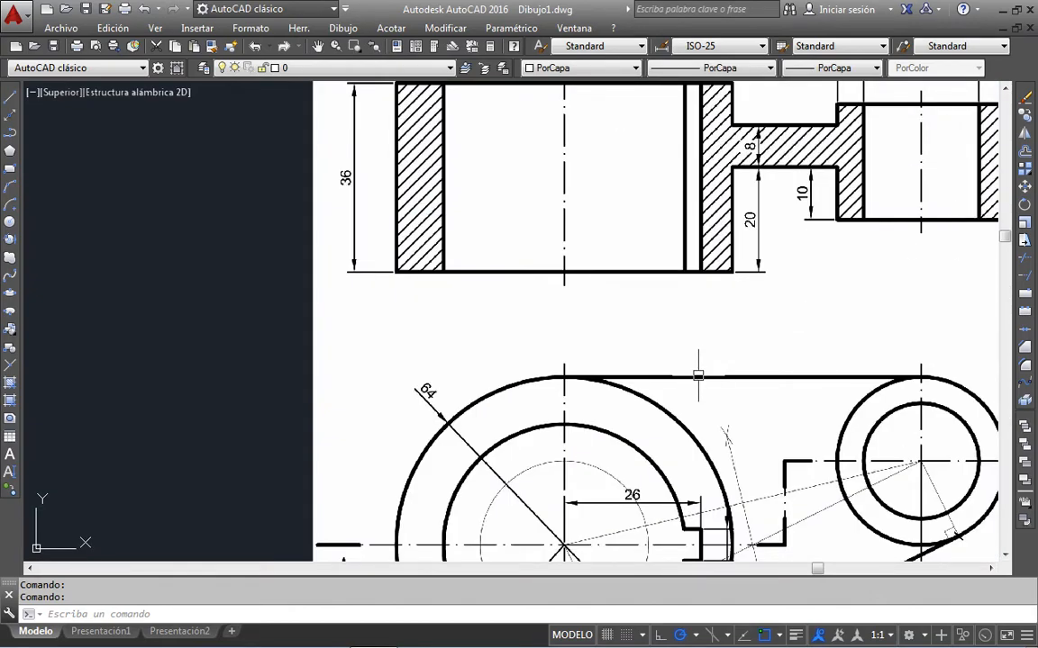
pyautogui.write('e')
pyautogui.press('Return')
pyautogui.moveTo(806, 308)
pyautogui.mouseDown()
pyautogui.moveTo(714, 322)
pyautogui.moveTo(647, 355)
pyautogui.mouseUp()
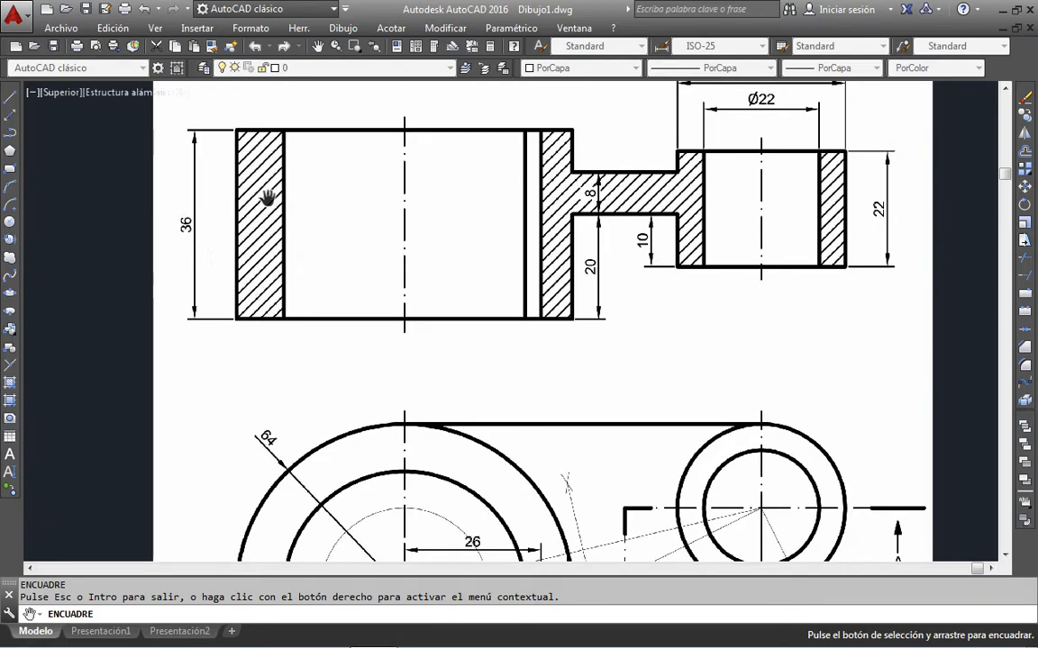
pyautogui.moveTo(479, 202); pyautogui.dragTo(419, 312)
pyautogui.moveTo(550, 365); pyautogui.dragTo(591, 194)
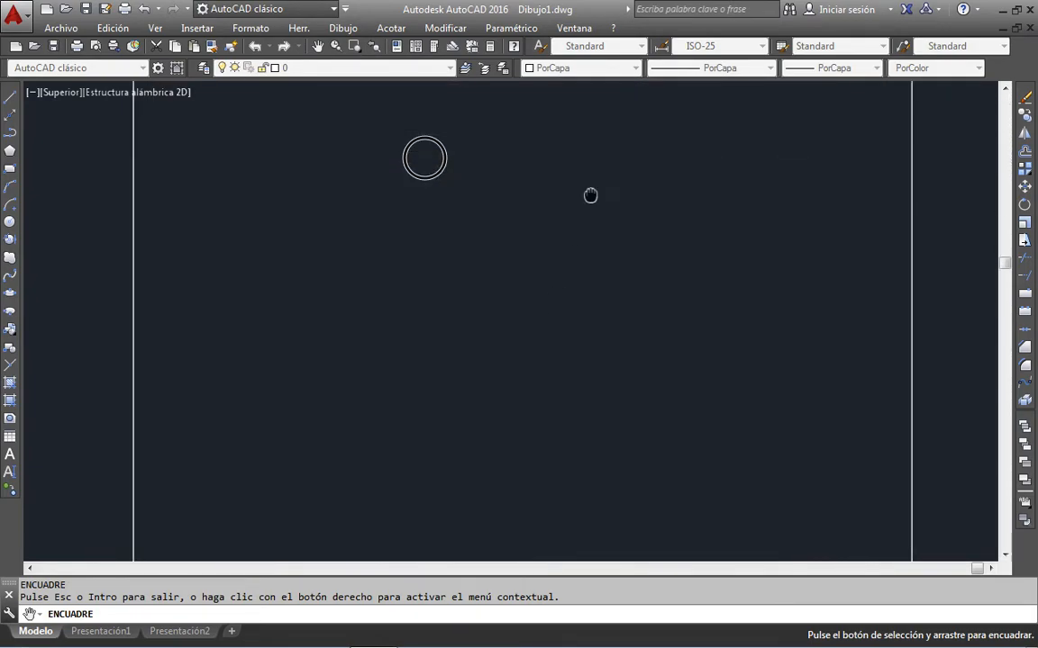
pyautogui.moveTo(591, 389); pyautogui.dragTo(556, 288)
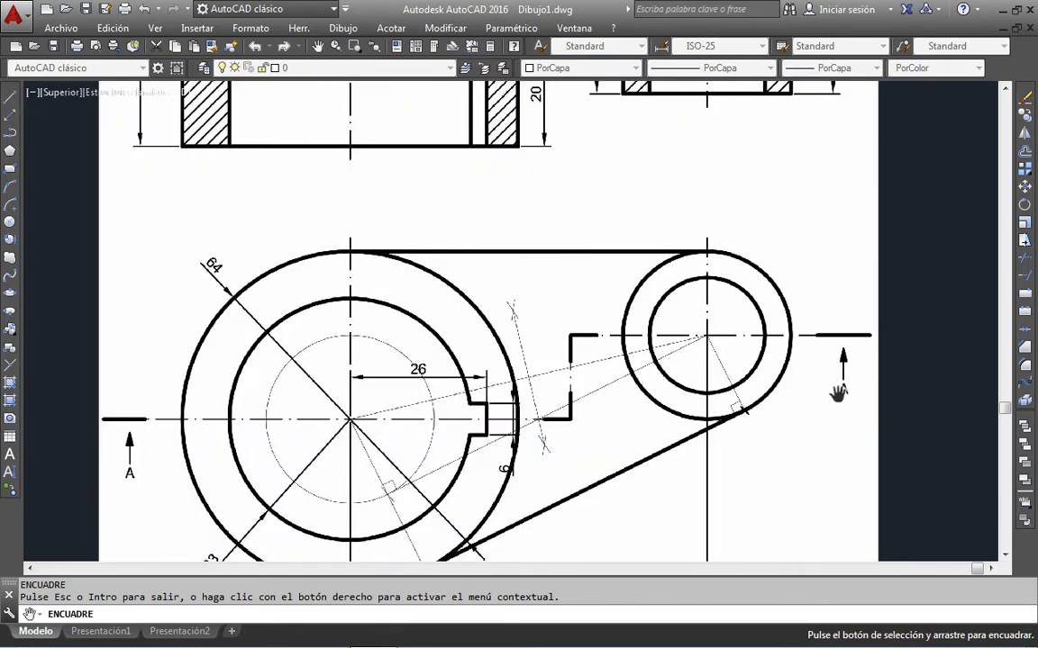
pyautogui.moveTo(597, 447)
pyautogui.mouseDown()
pyautogui.moveTo(603, 333)
pyautogui.moveTo(588, 457)
pyautogui.mouseUp()
pyautogui.moveTo(581, 223); pyautogui.dragTo(559, 498)
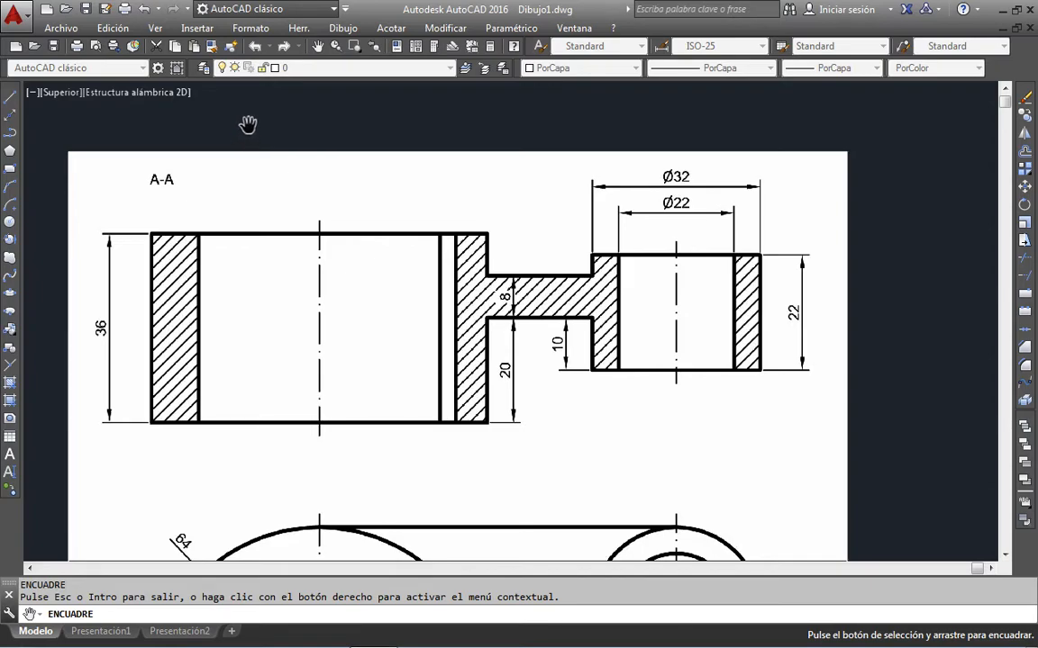
pyautogui.press('Escape')
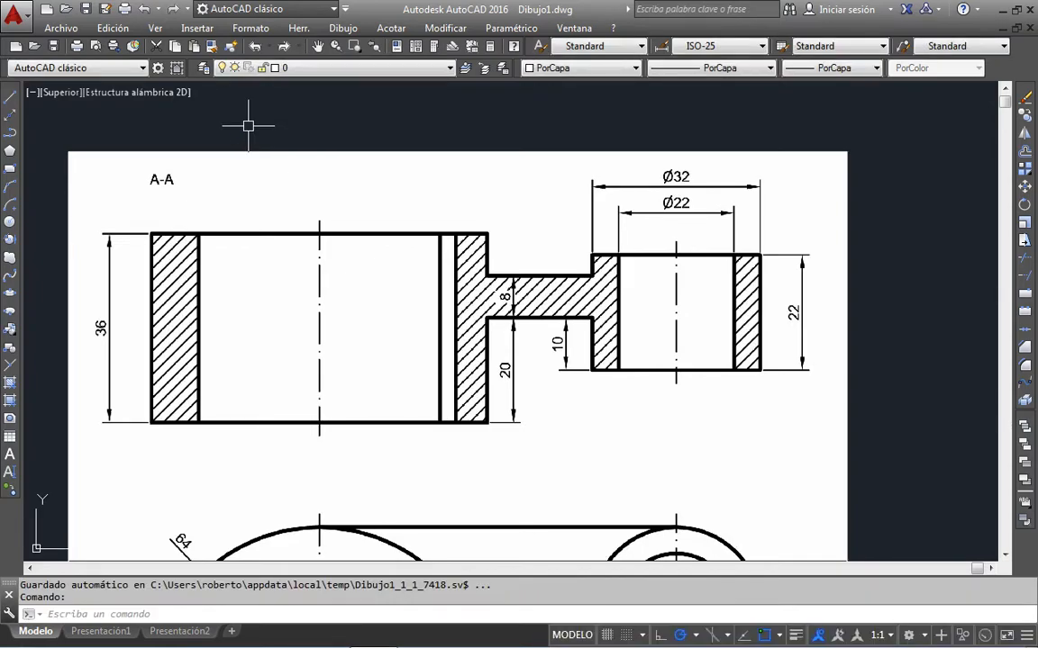
# Step: Create a new layer named FINA in the layer properties manager
pyautogui.click(206, 75)
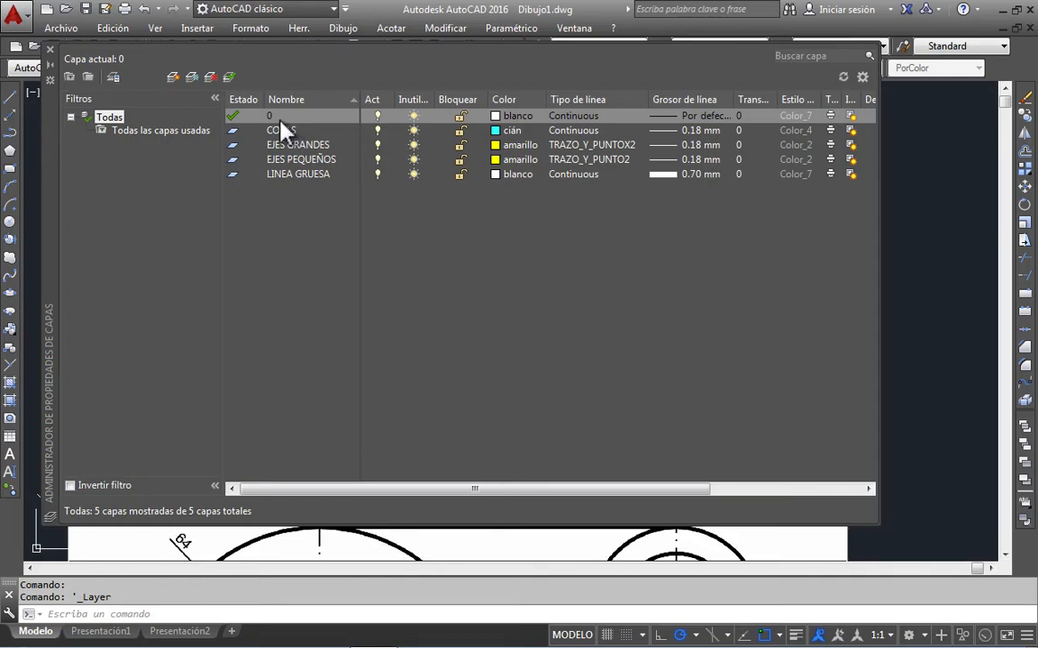
pyautogui.click(175, 76)
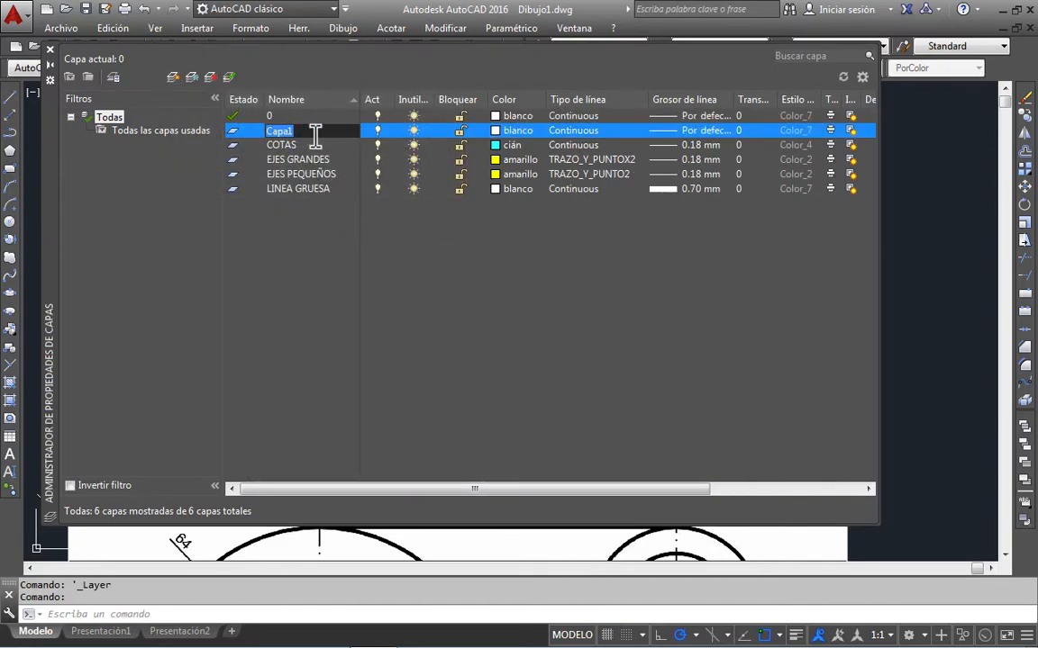
pyautogui.press('BackSpace')
pyautogui.write('CAPA FIN')
pyautogui.press('Left')
pyautogui.press('BackSpace')
pyautogui.press('BackSpace')
pyautogui.press('BackSpace')
pyautogui.press('BackSpace')
pyautogui.press('BackSpace')
pyautogui.press('Return')
# Step: Set the FINA layer's color to verde and its lineweight to 0.18 mm
pyautogui.click(501, 132)
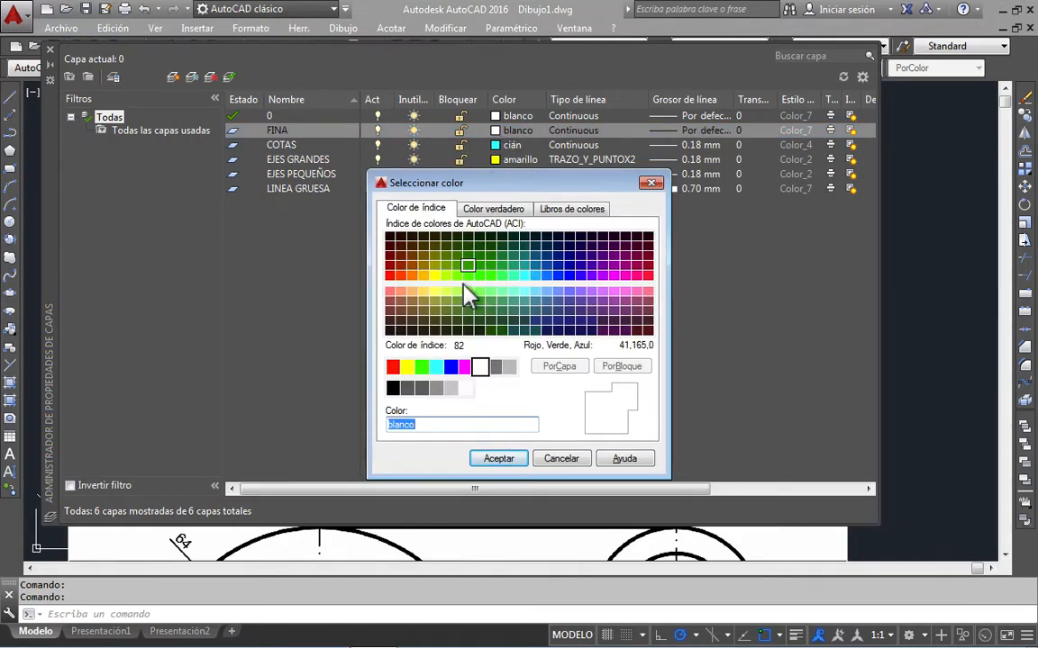
pyautogui.click(421, 368)
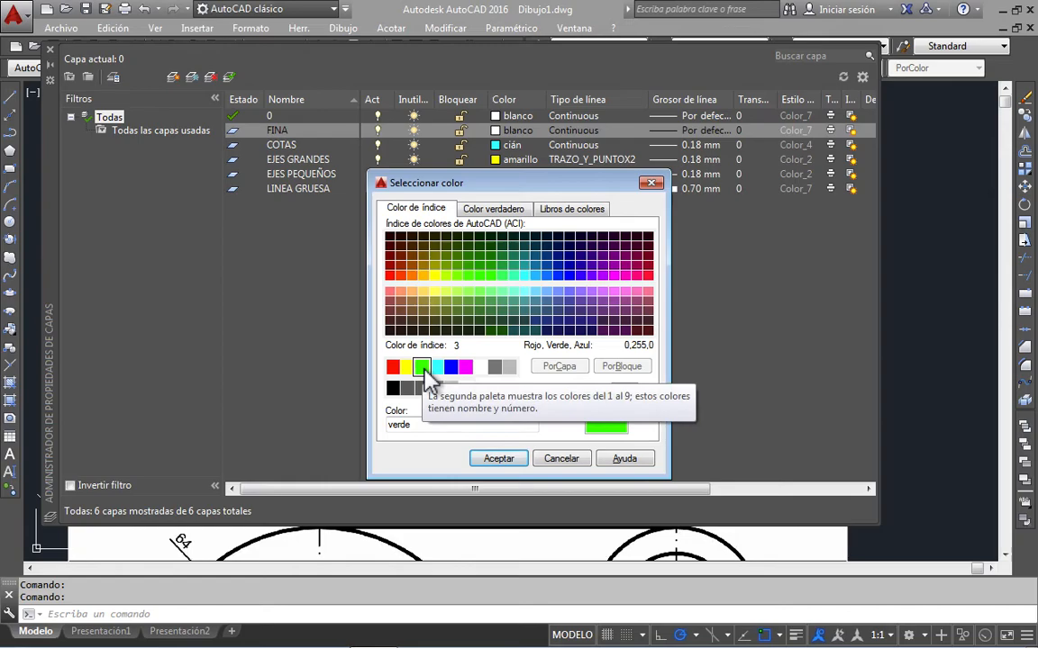
pyautogui.click(493, 461)
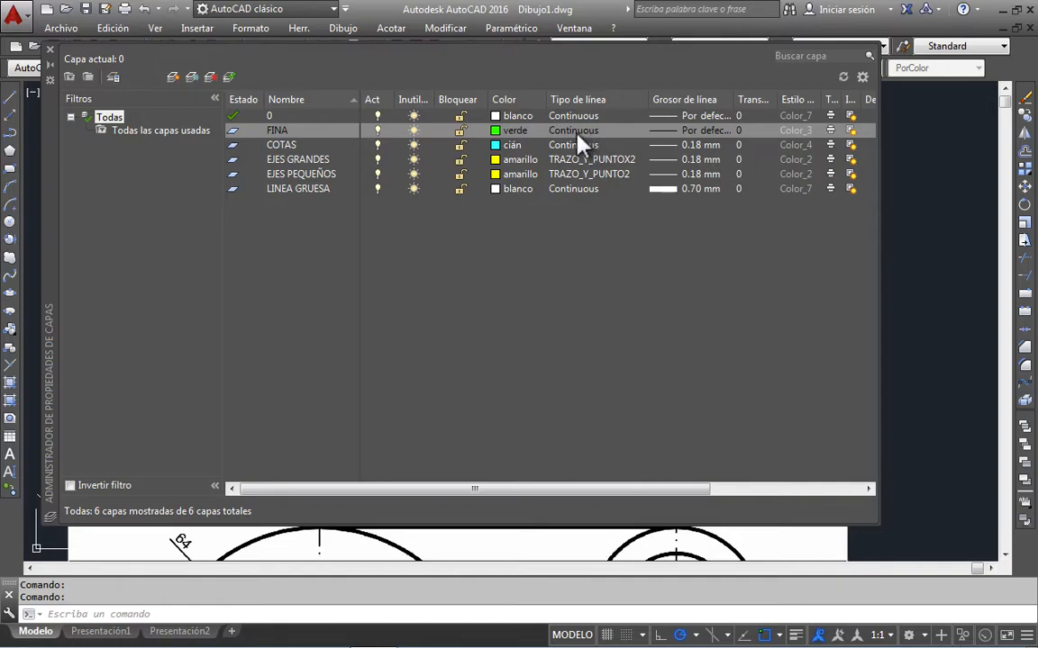
pyautogui.click(663, 131)
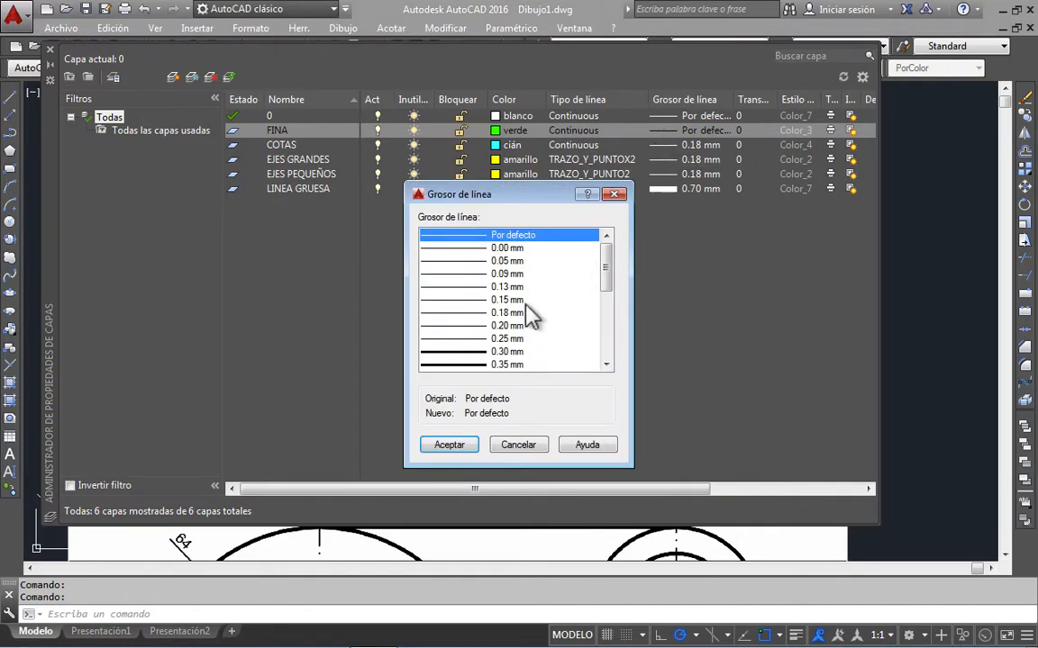
pyautogui.click(470, 314)
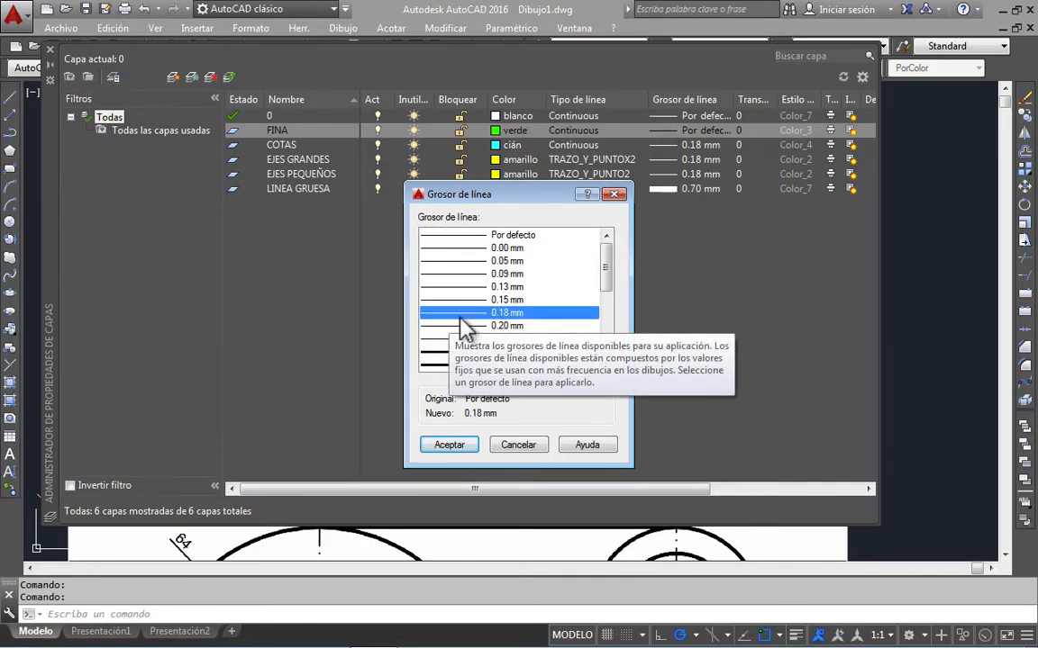
pyautogui.click(449, 445)
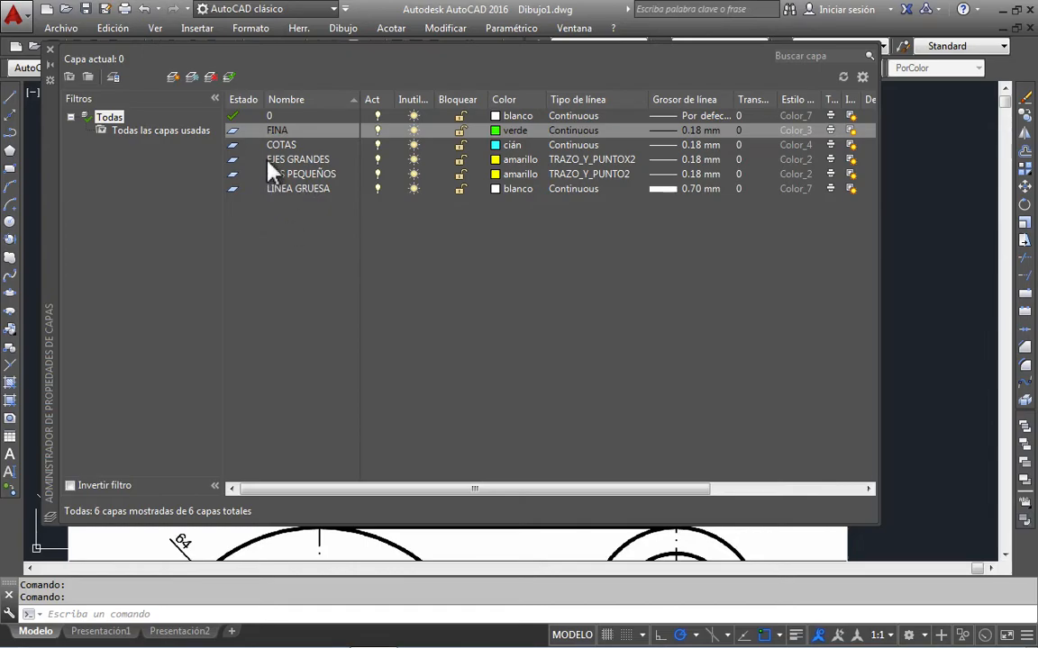
# Step: Create a layer named LINEAS OCULTAS based on FINA and set its color to rojo
pyautogui.click(174, 76)
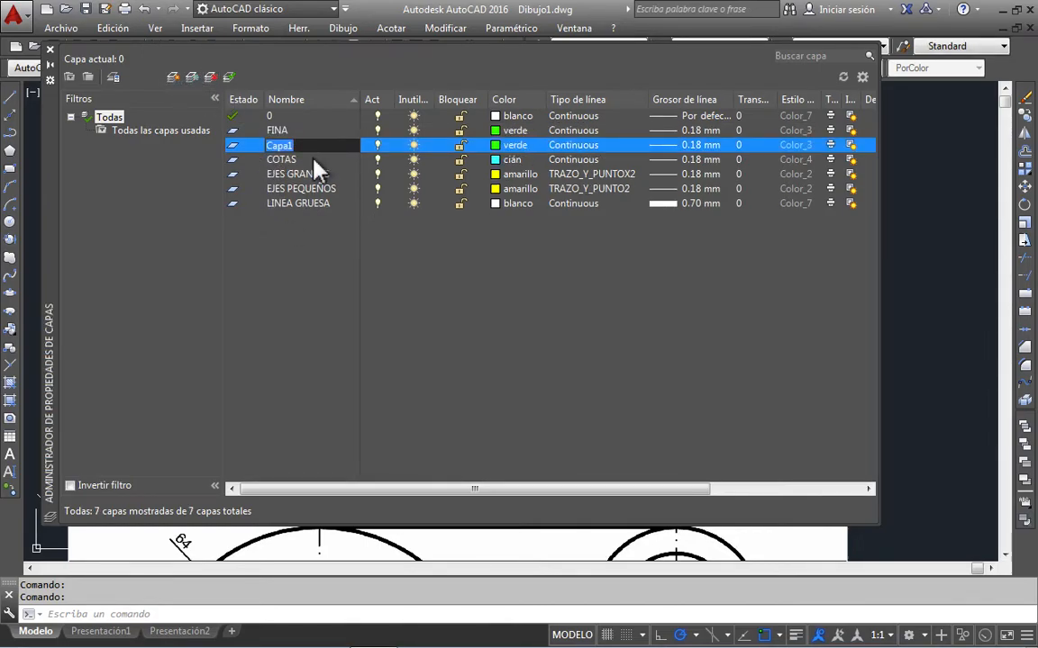
pyautogui.write('LINEAS OCUL')
pyautogui.click(501, 150)
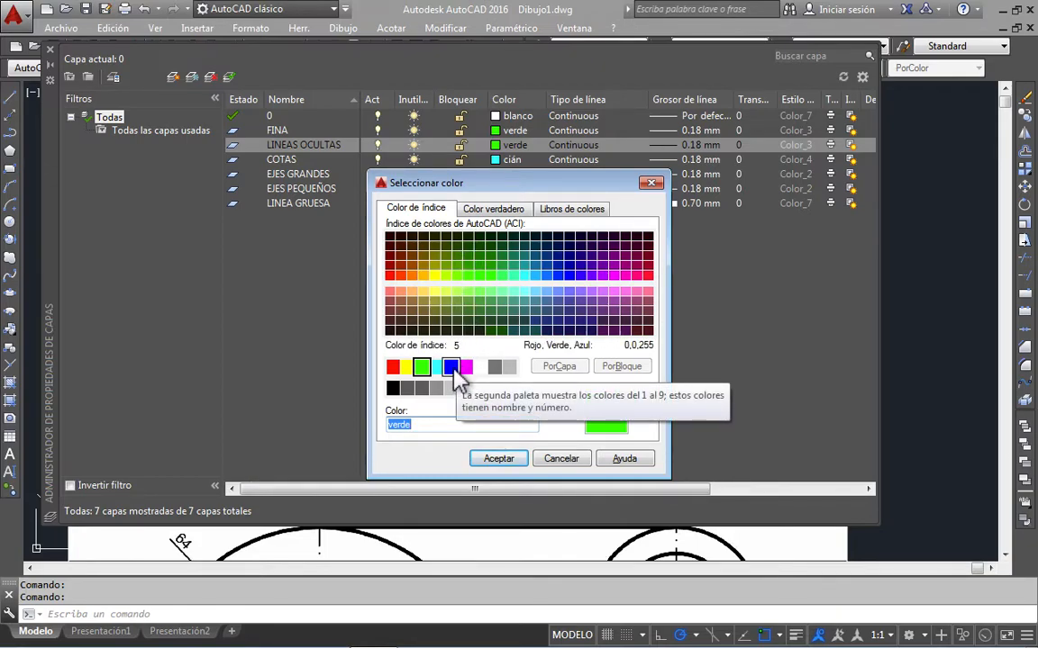
pyautogui.click(394, 366)
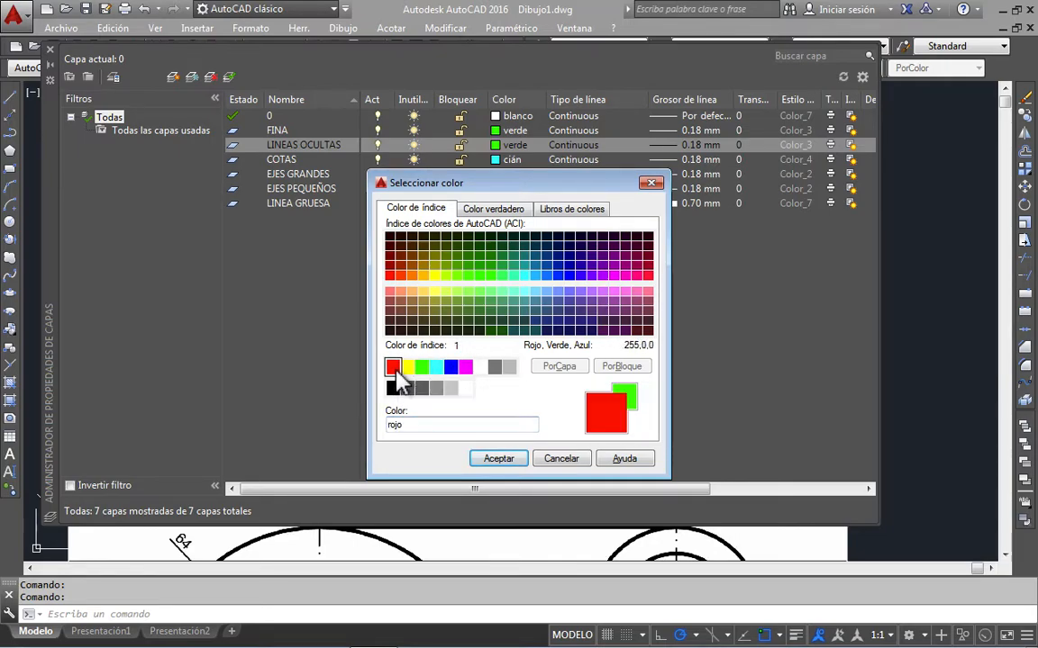
pyautogui.click(499, 459)
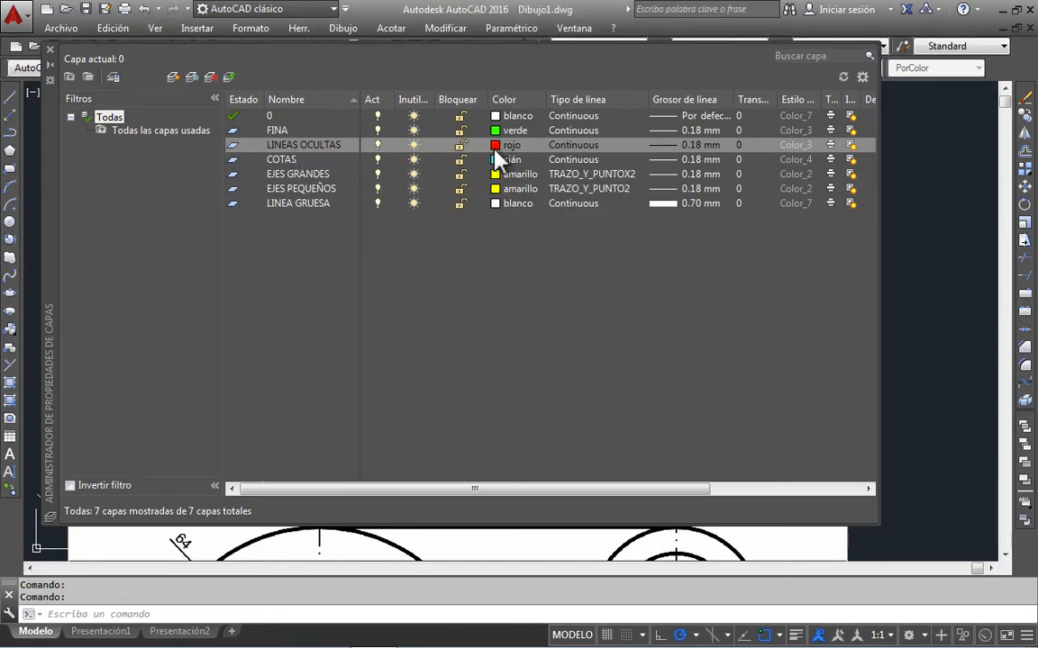
# Step: Load the LÍNEAS_OCULTAS2 linetype from acadiso.lin and assign it to the LINEAS OCULTAS layer
pyautogui.click(568, 150)
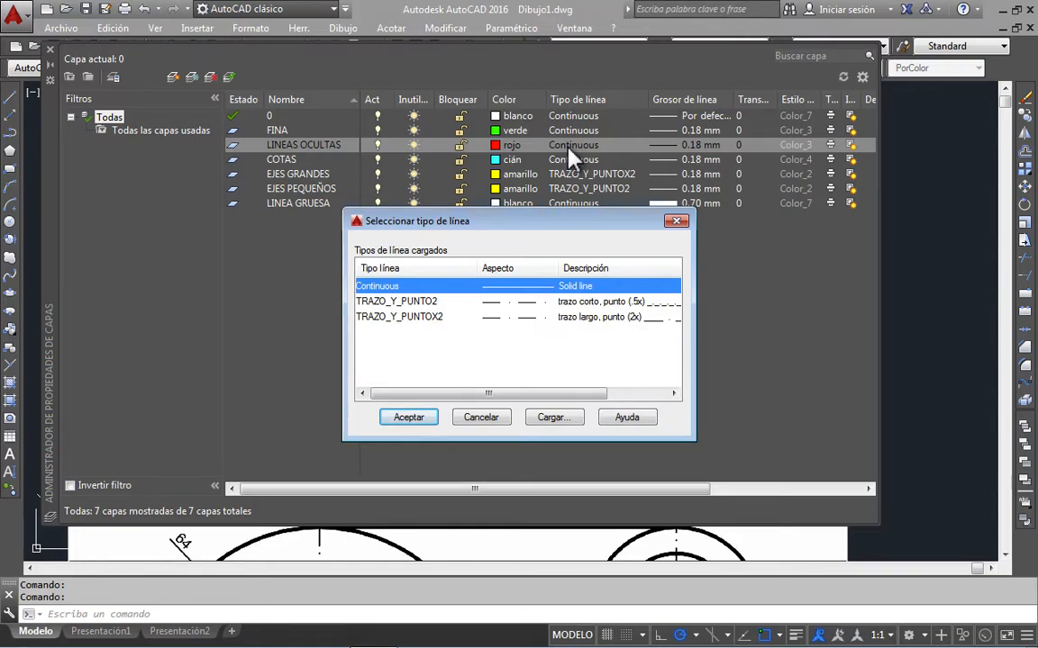
pyautogui.click(553, 417)
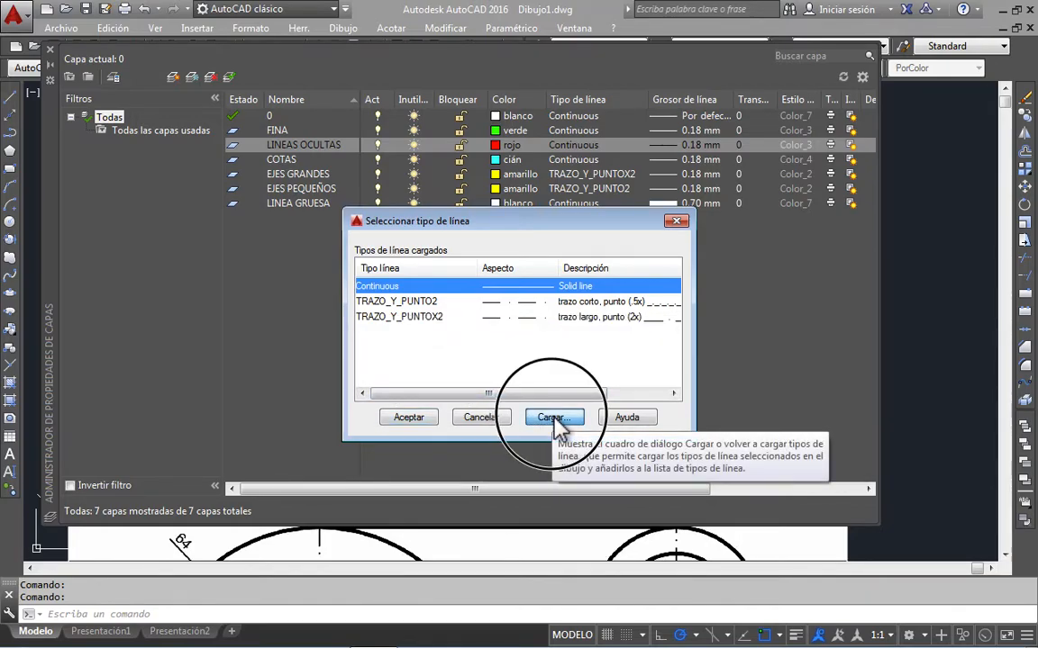
pyautogui.moveTo(673, 301); pyautogui.dragTo(676, 399)
pyautogui.click(676, 398)
pyautogui.click(676, 398)
pyautogui.click(676, 398)
pyautogui.click(677, 399)
pyautogui.click(676, 398)
pyautogui.click(676, 398)
pyautogui.click(676, 398)
pyautogui.click(676, 398)
pyautogui.click(677, 398)
pyautogui.click(676, 398)
pyautogui.click(677, 398)
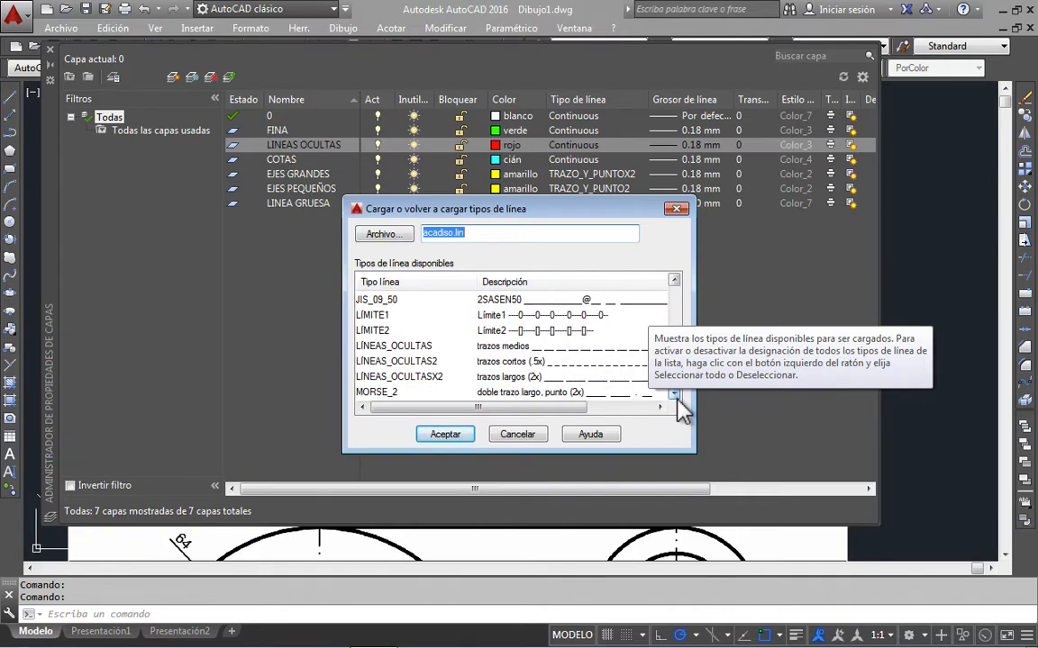
pyautogui.click(677, 398)
pyautogui.click(391, 331)
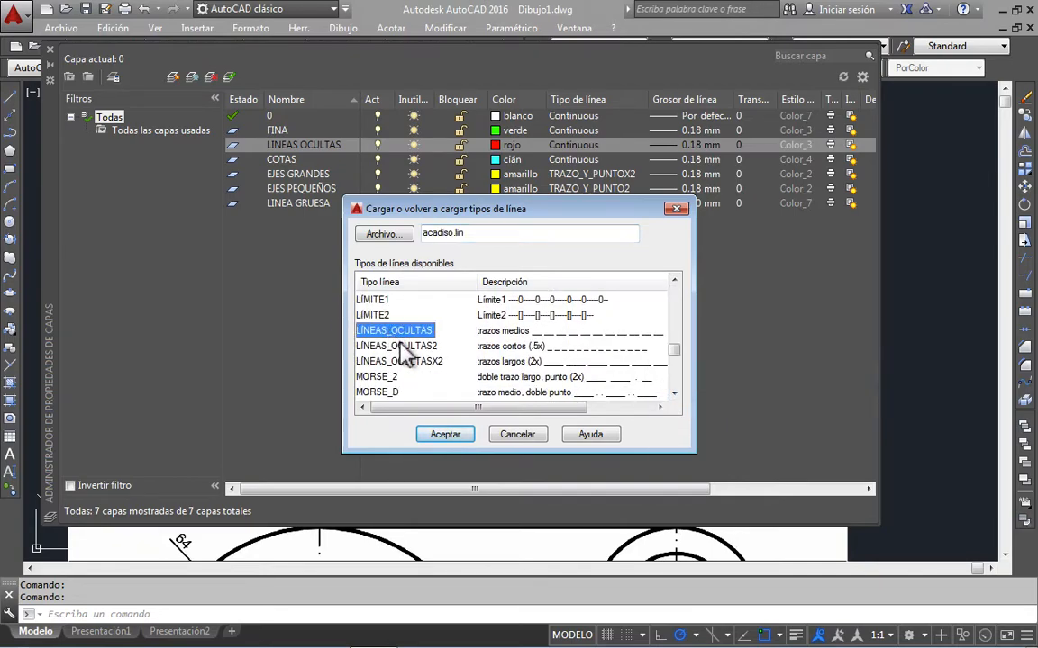
pyautogui.click(396, 345)
pyautogui.click(406, 361)
pyautogui.click(401, 346)
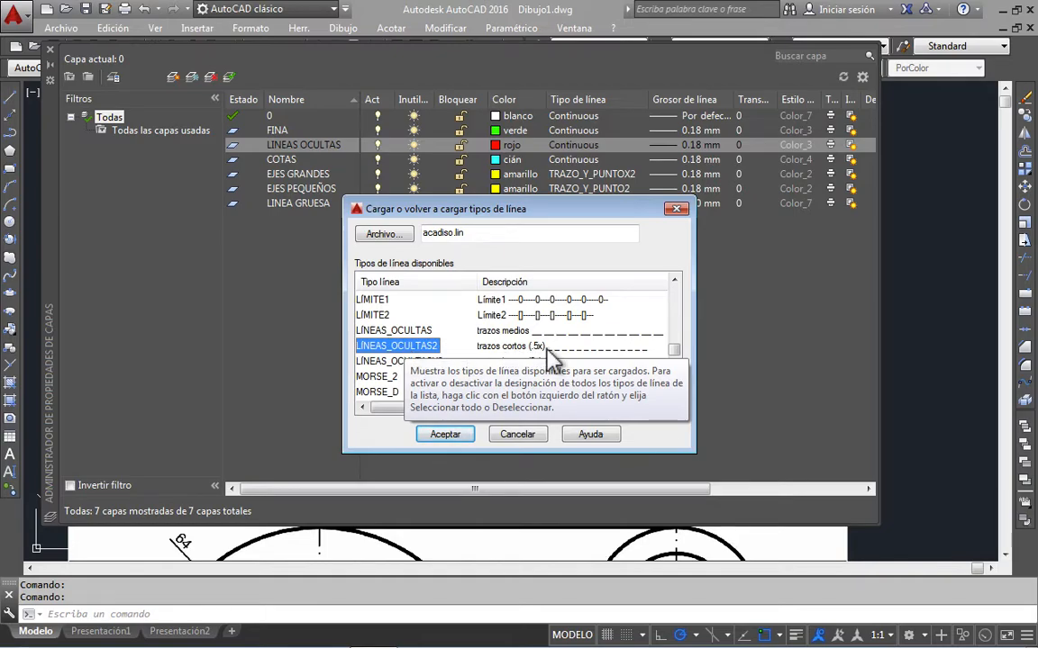
pyautogui.click(455, 438)
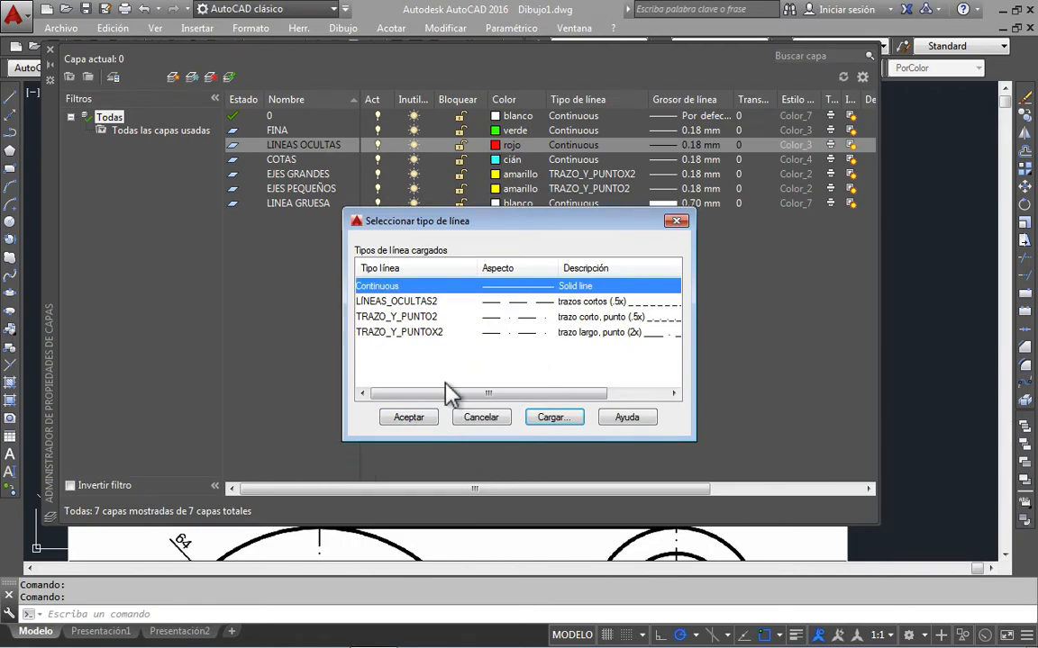
pyautogui.click(420, 304)
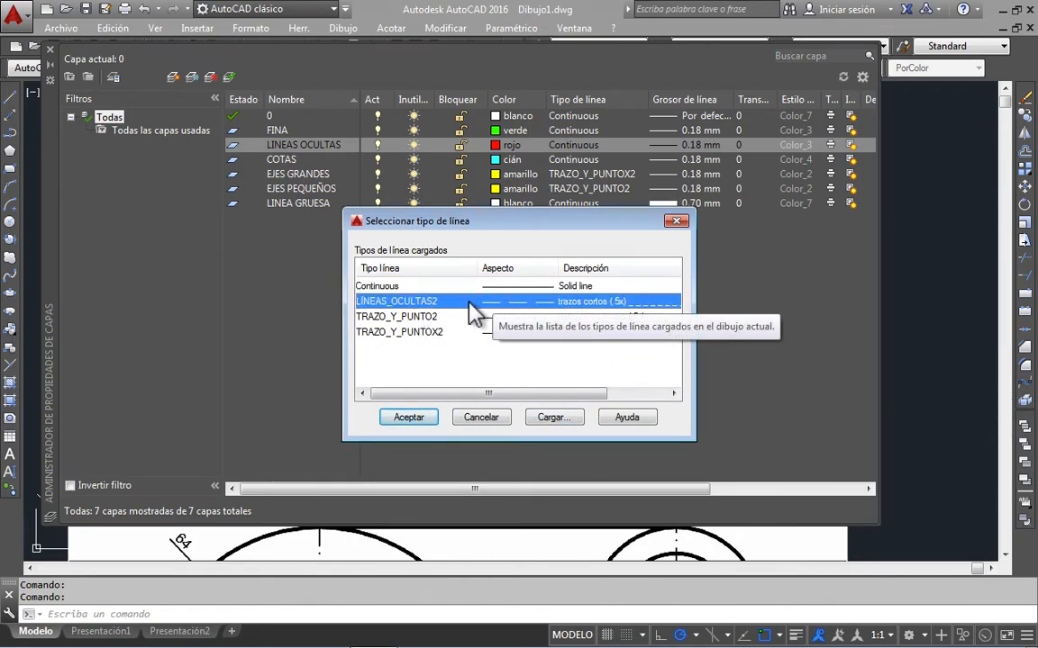
pyautogui.click(416, 422)
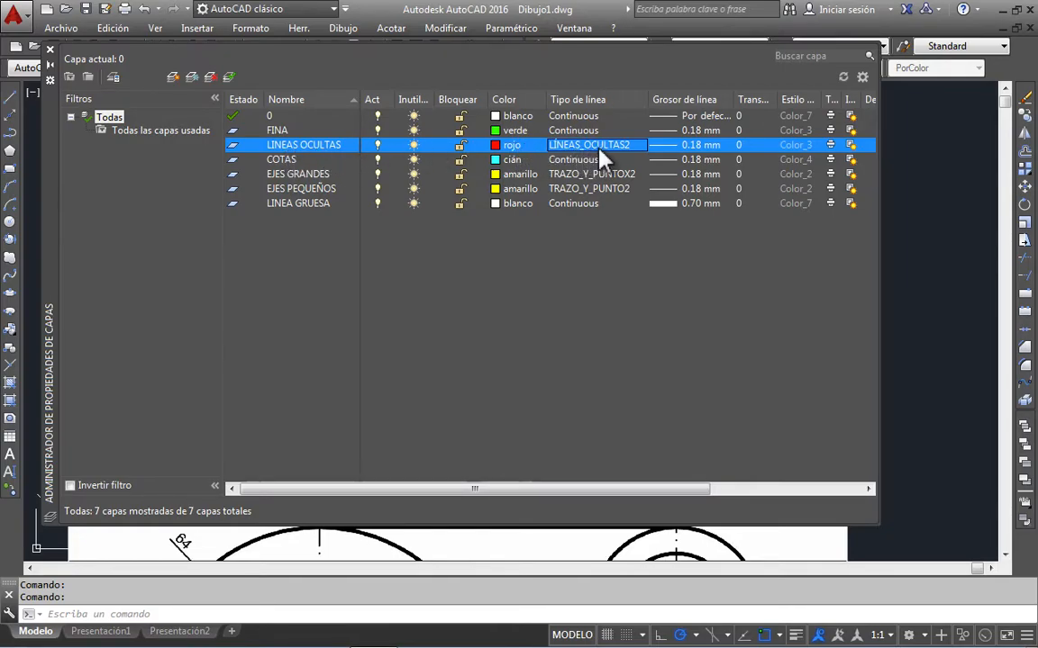
# Step: Set the LINEAS OCULTAS layer's lineweight to 0.35 mm and close the layer properties manager
pyautogui.click(692, 148)
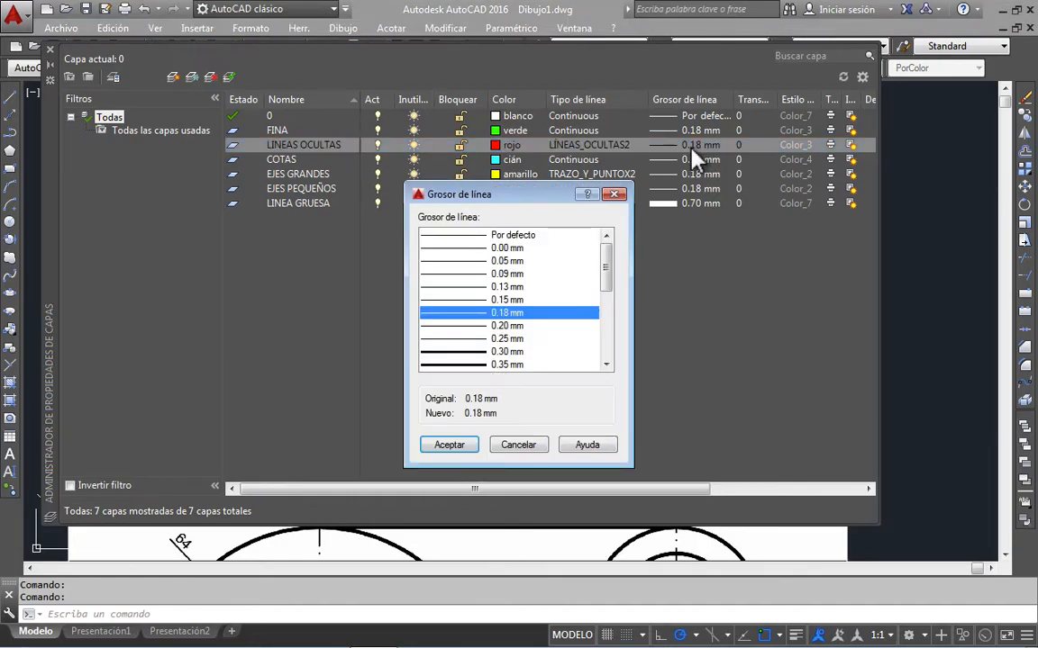
pyautogui.moveTo(607, 278); pyautogui.dragTo(610, 296)
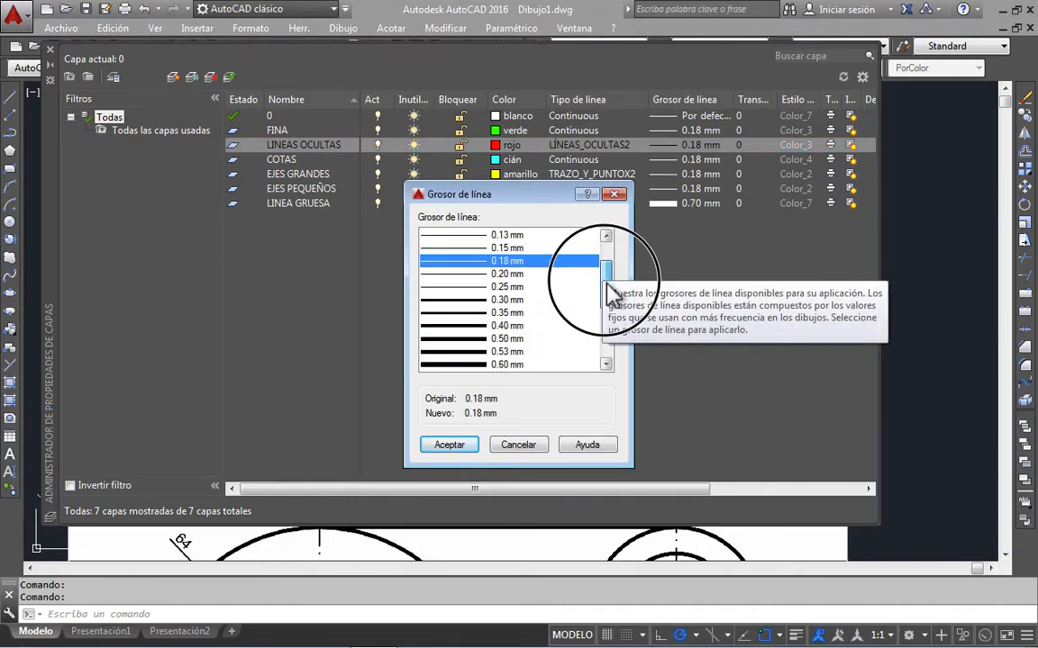
pyautogui.click(480, 314)
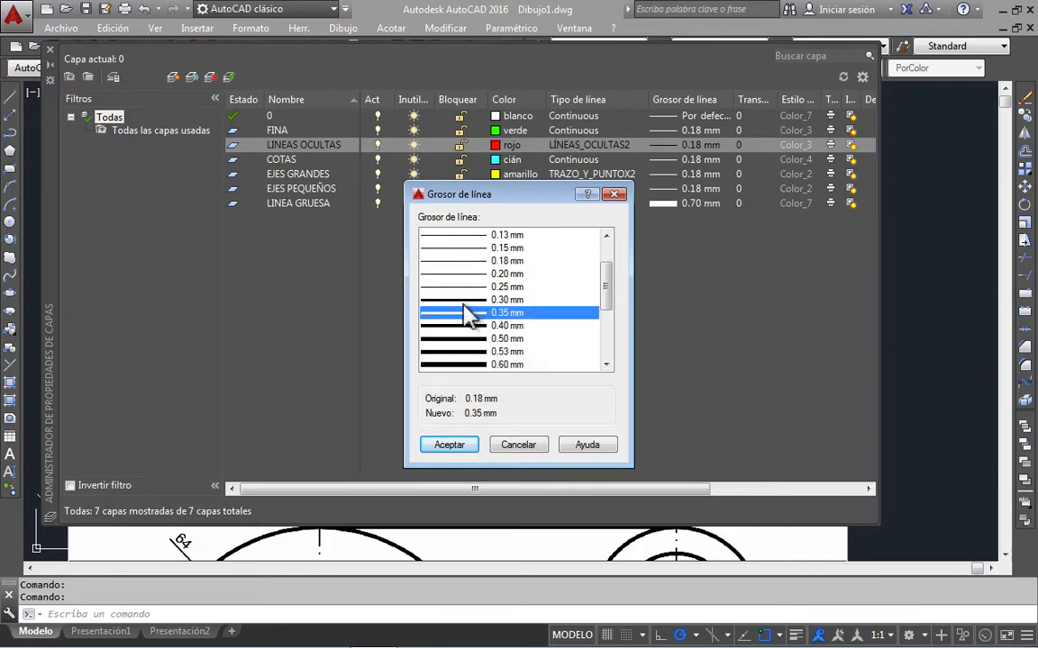
pyautogui.click(455, 451)
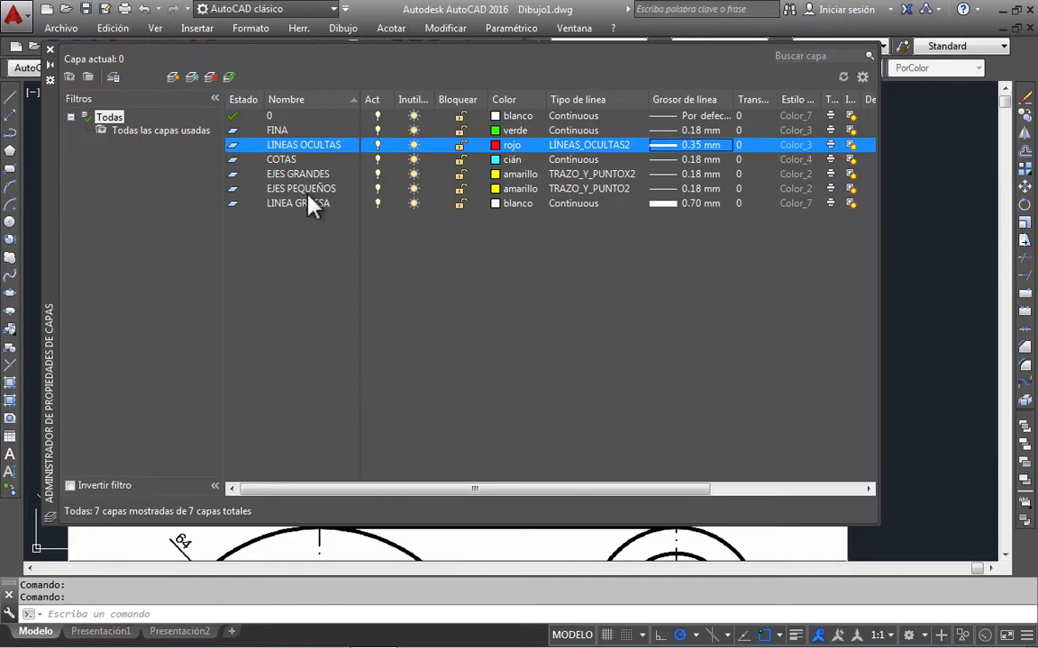
pyautogui.click(50, 49)
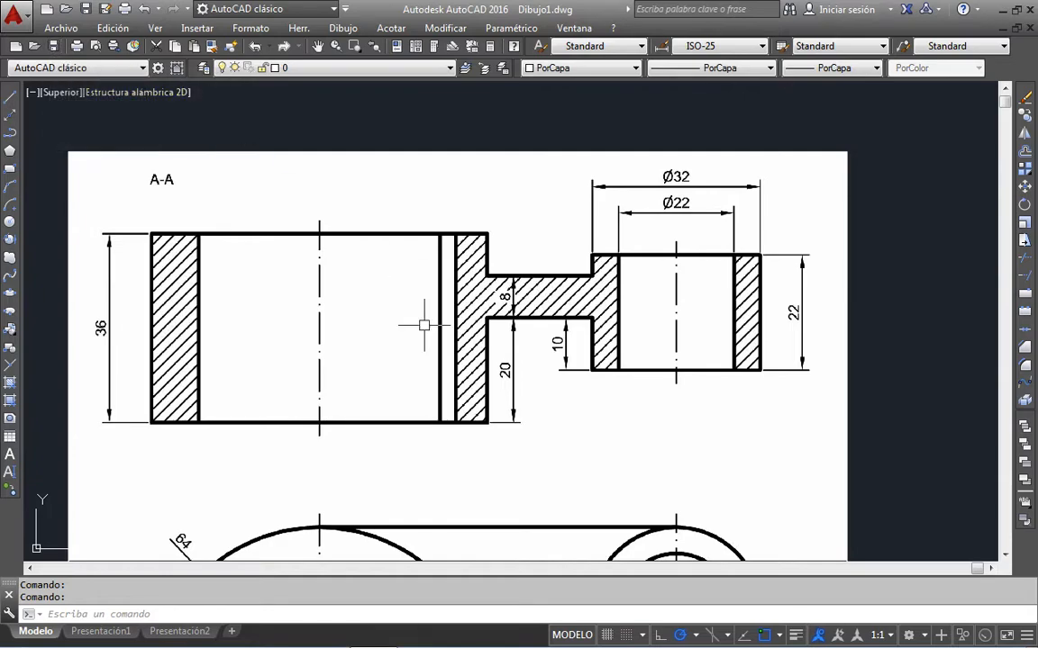
# Step: Move the reference image up and to the left to free drawing space beside it
pyautogui.scroll(-2, 424, 325)
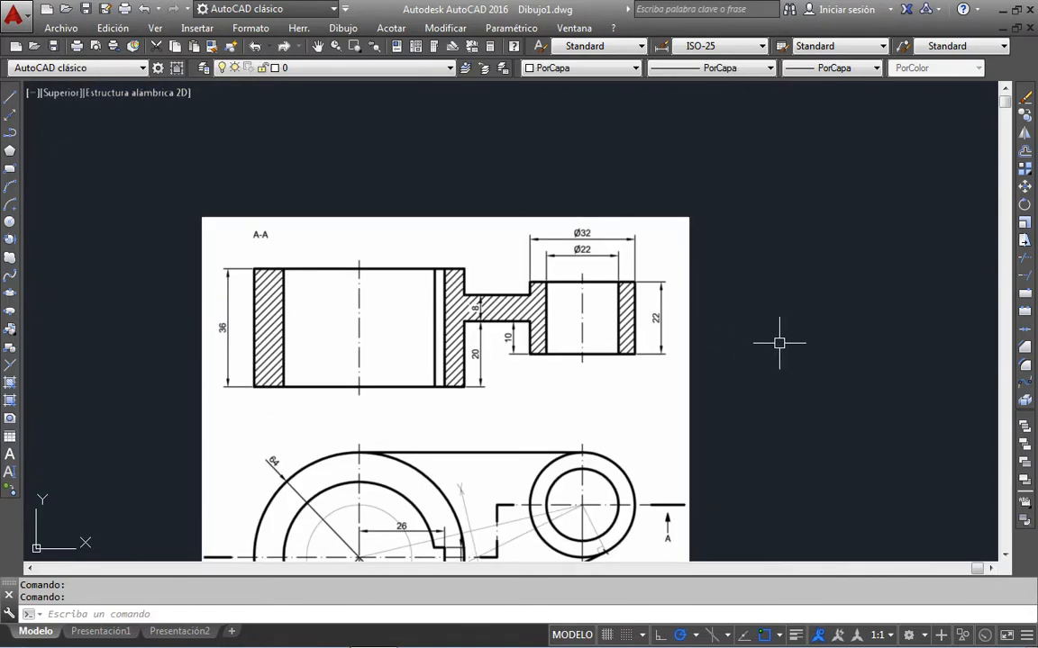
pyautogui.write('d')
pyautogui.press('Return')
pyautogui.moveTo(779, 343)
pyautogui.mouseDown()
pyautogui.moveTo(698, 305)
pyautogui.moveTo(646, 258)
pyautogui.moveTo(672, 445)
pyautogui.mouseUp()
pyautogui.press('Return')
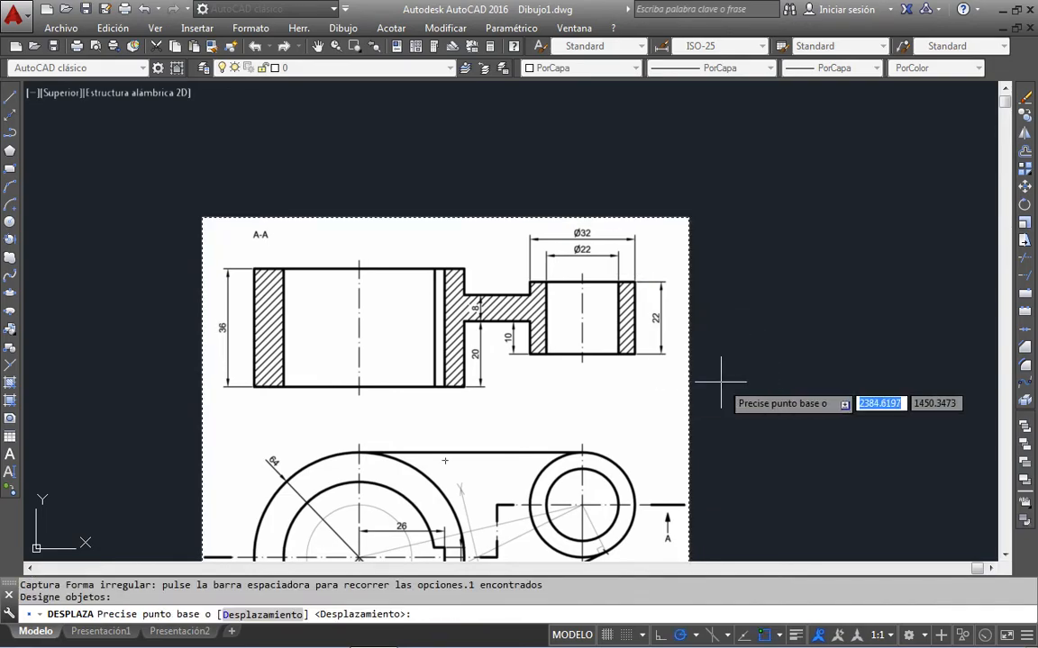
pyautogui.click(721, 382)
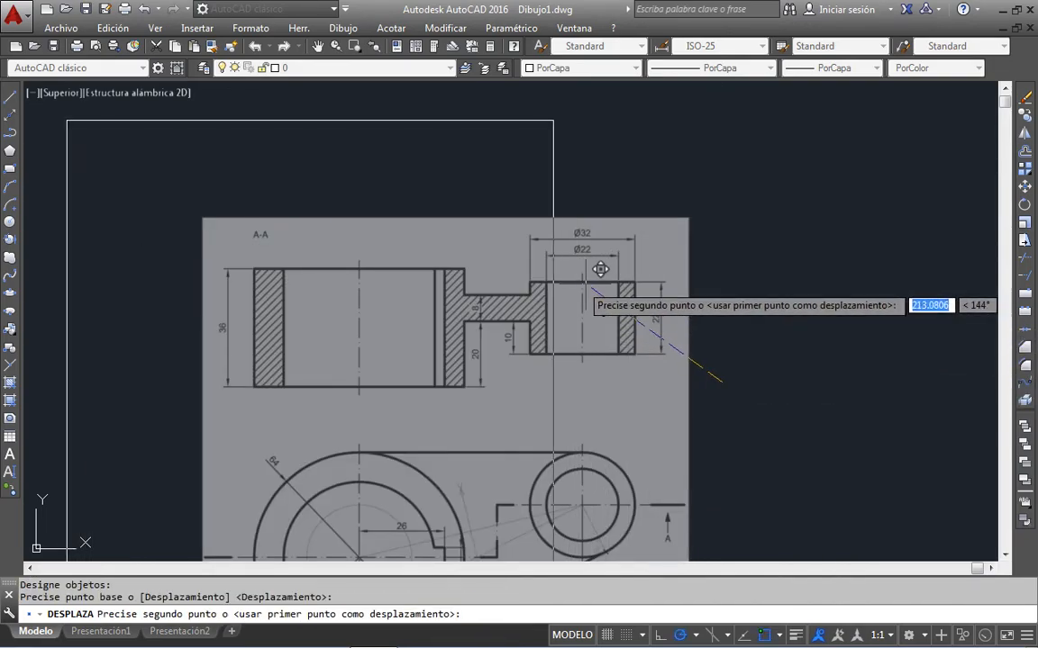
pyautogui.press('Escape')
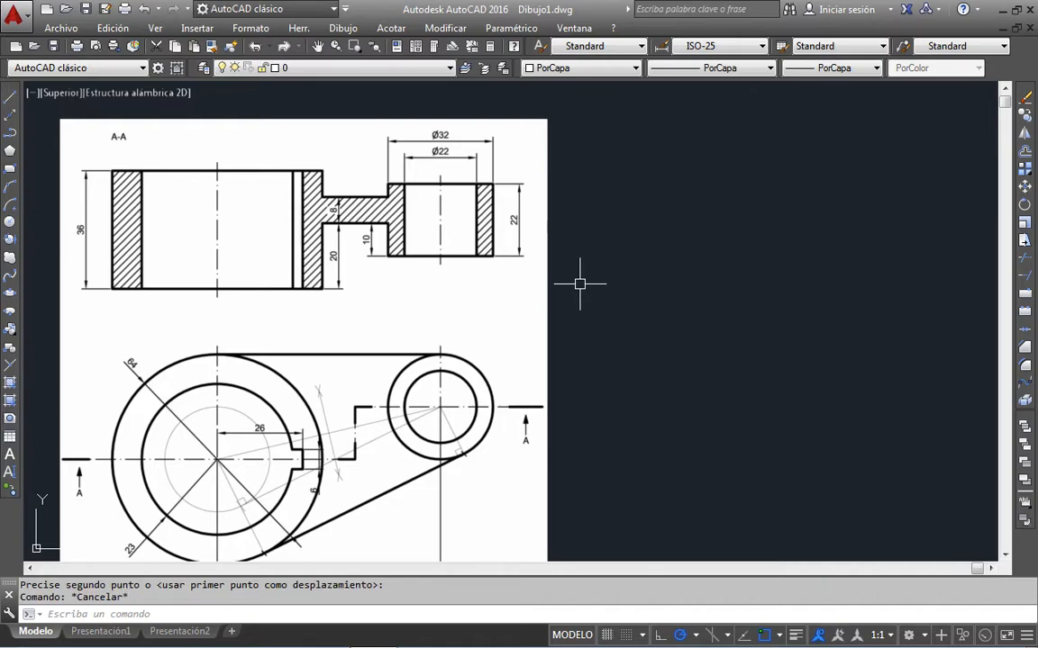
# Step: Draw a single horizontal line in the empty area to the right of the reference image
pyautogui.click(11, 98)
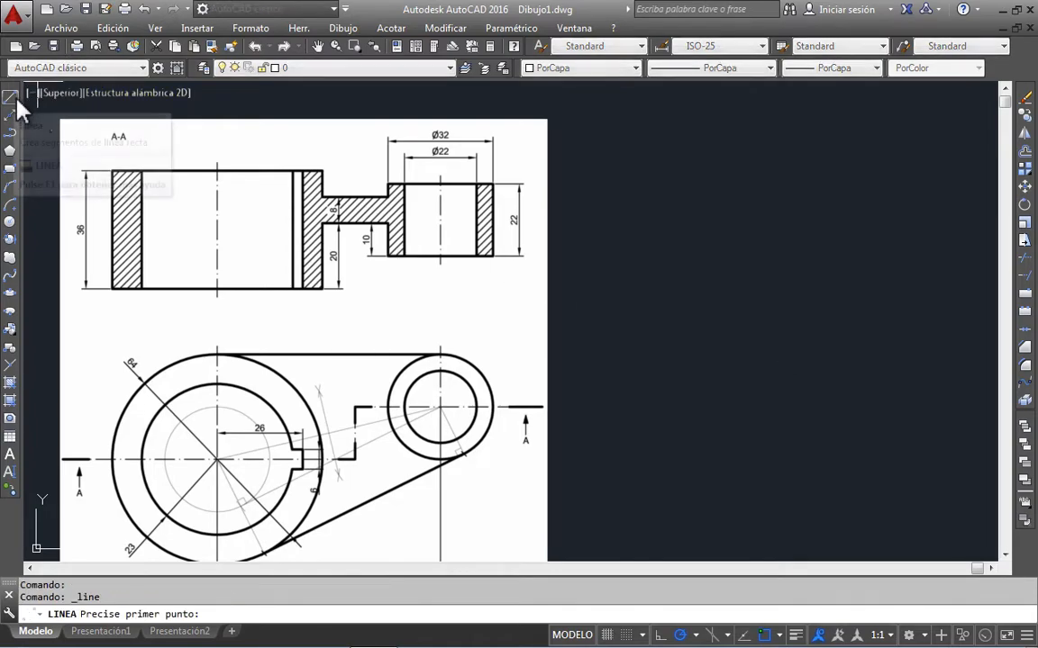
pyautogui.click(594, 319)
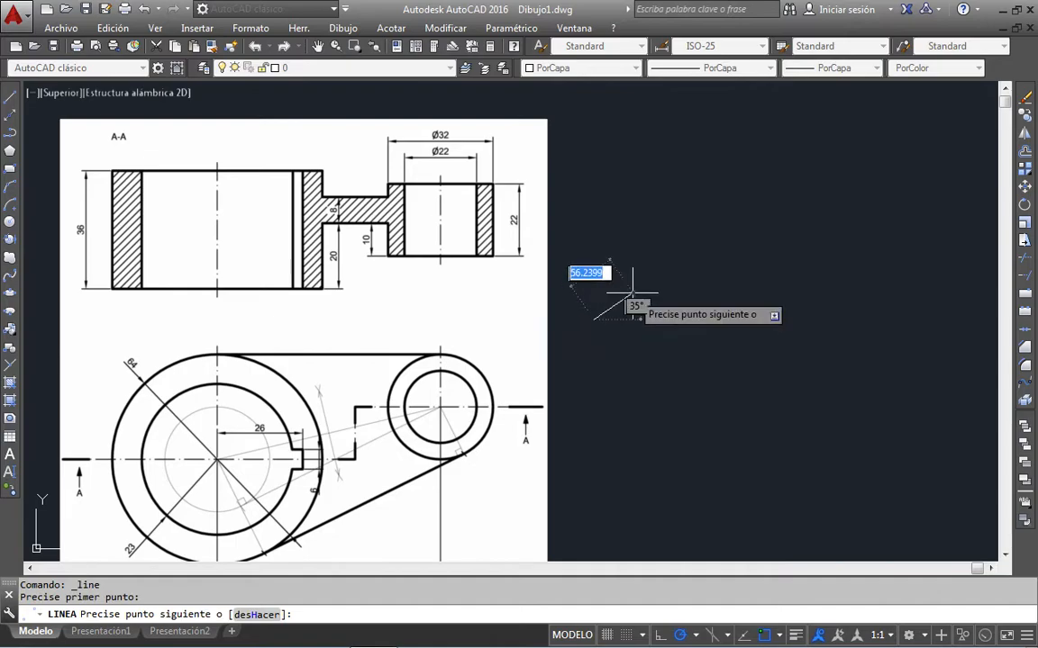
pyautogui.click(830, 319)
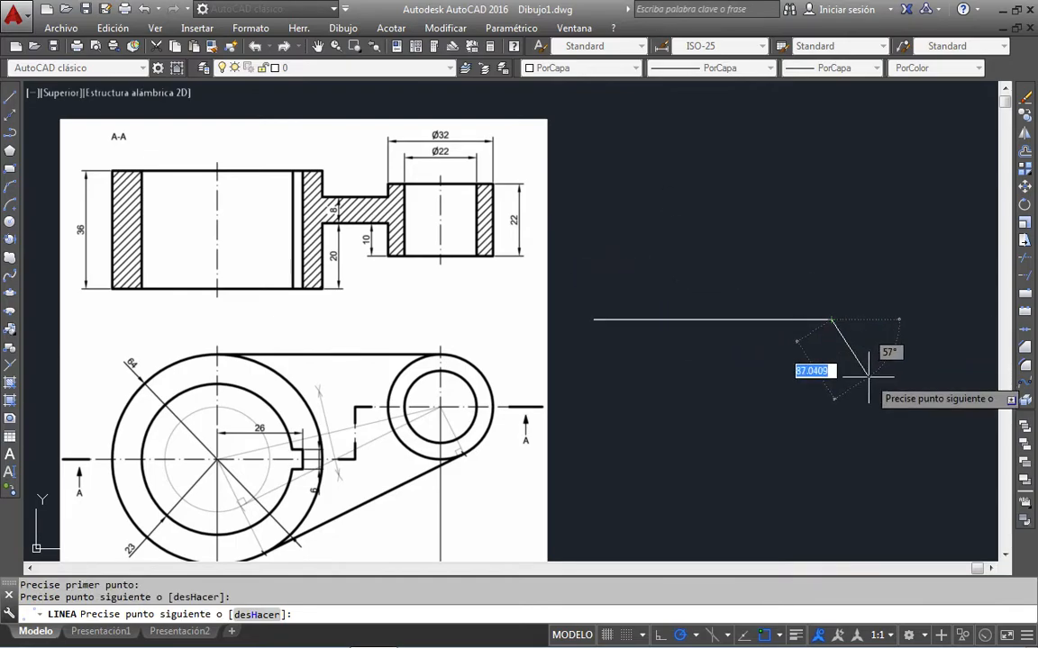
pyautogui.press('Escape')
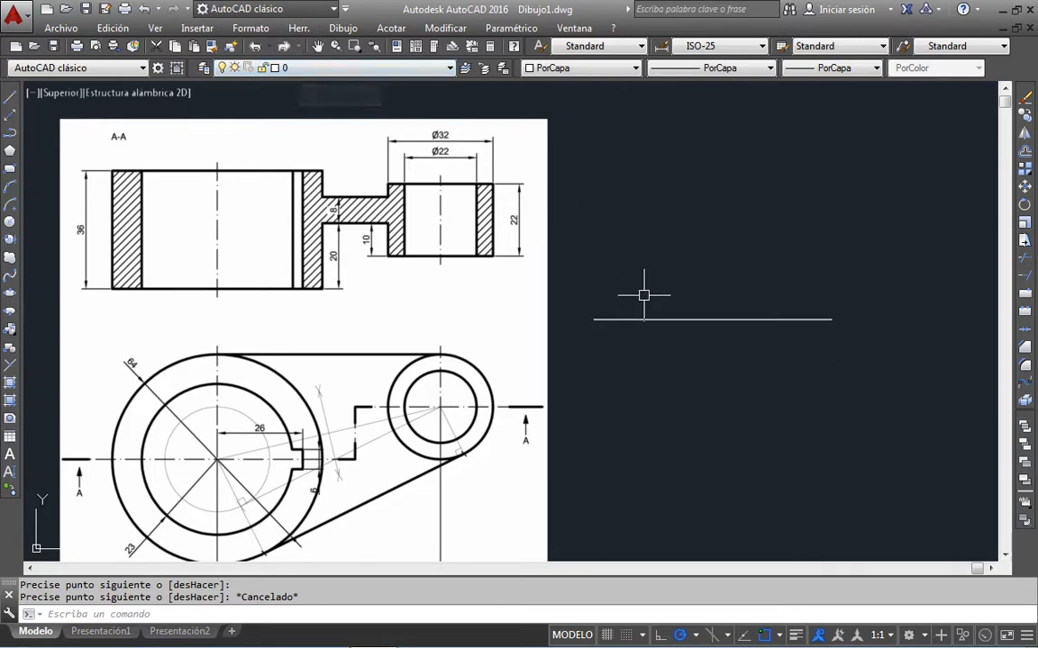
# Step: Move the horizontal line straight up, near the height of the reference image's section view
pyautogui.write('d')
pyautogui.press('Return')
pyautogui.click(684, 320)
pyautogui.press('Return')
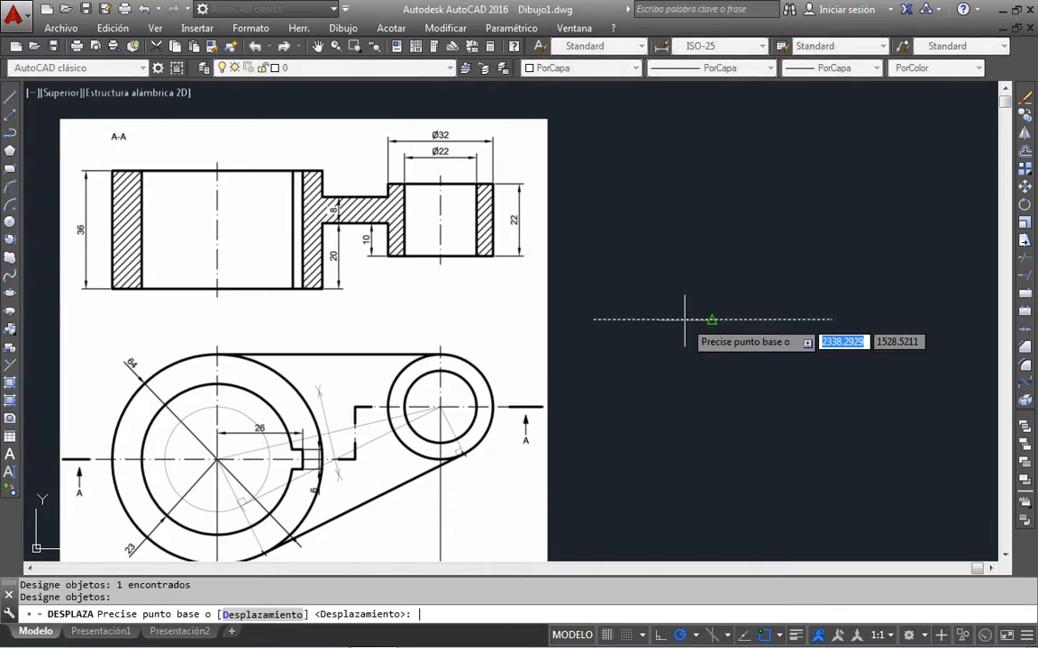
pyautogui.click(893, 382)
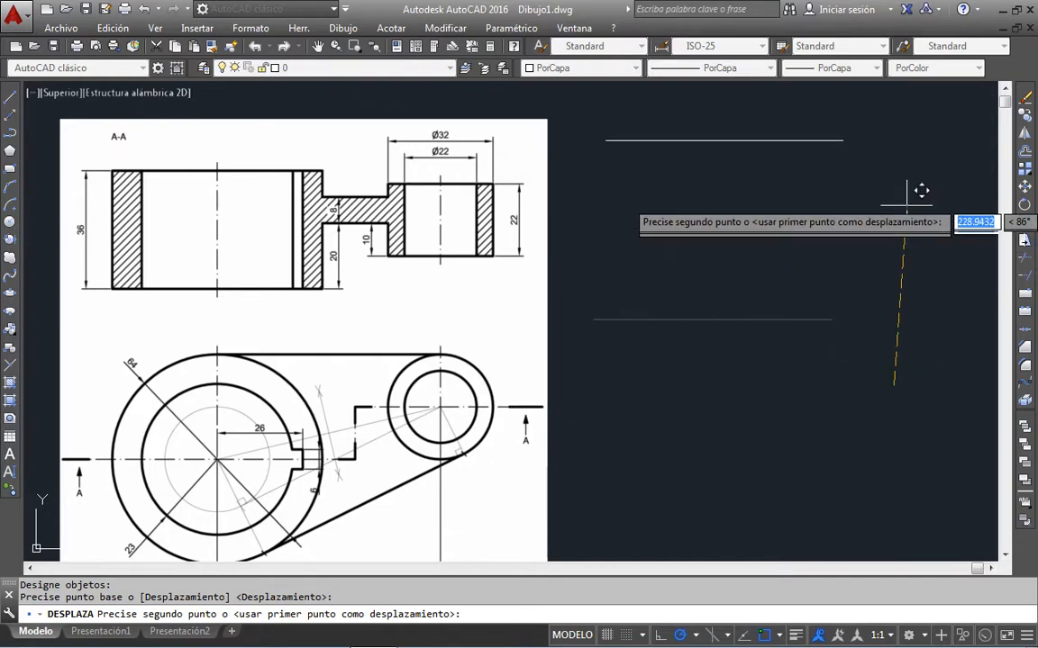
pyautogui.press('Escape')
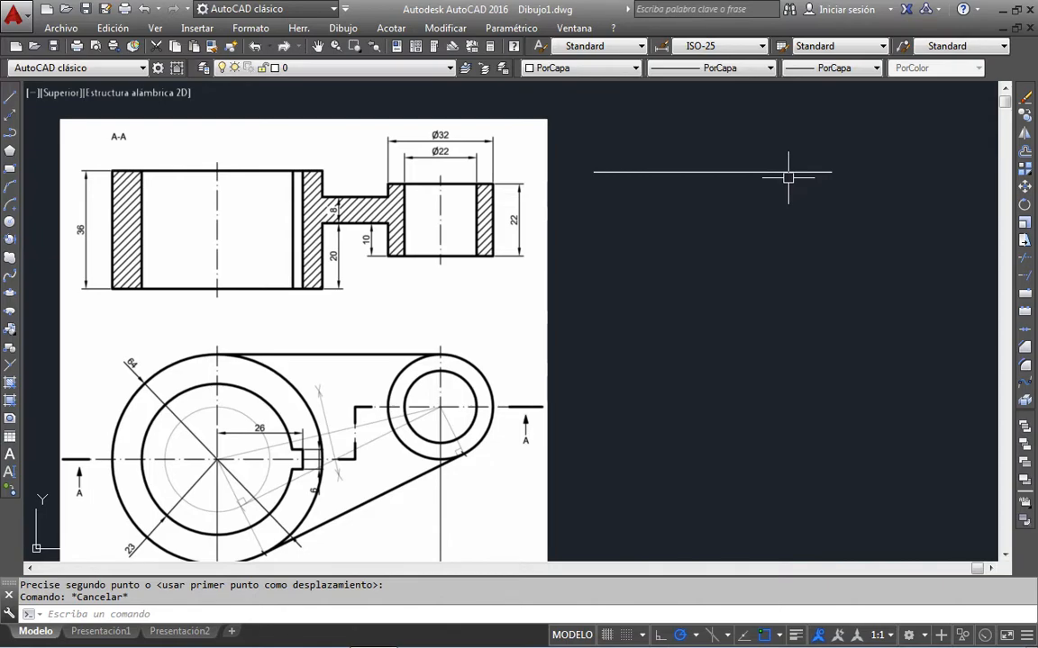
# Step: Offset the horizontal line downward by a picked distance of about 58 units to create a second parallel line
pyautogui.write('EQ')
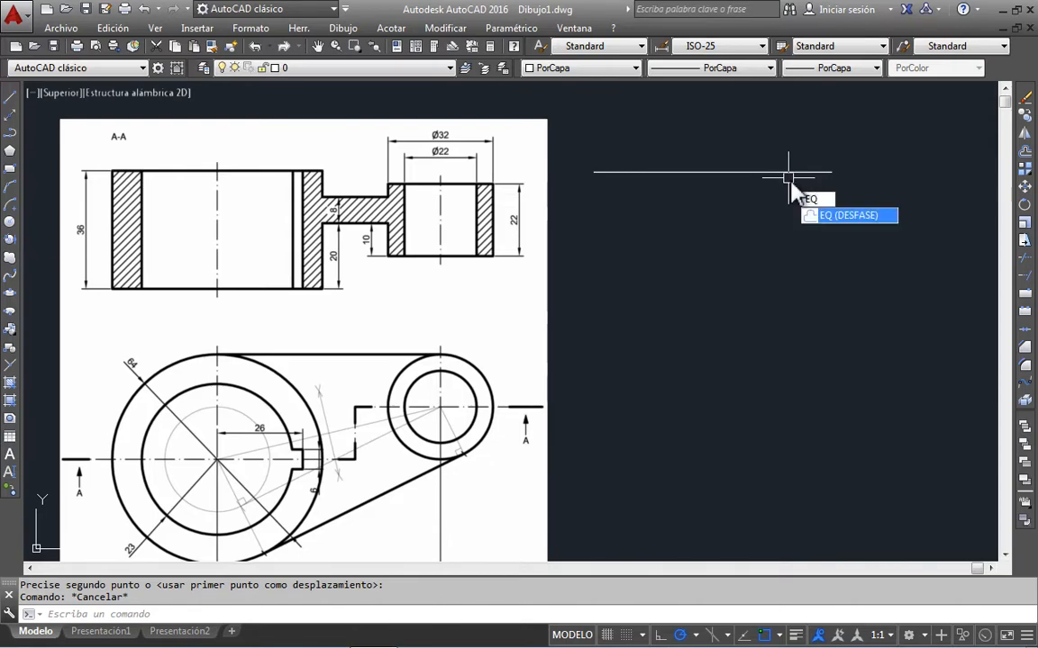
pyautogui.press('Return')
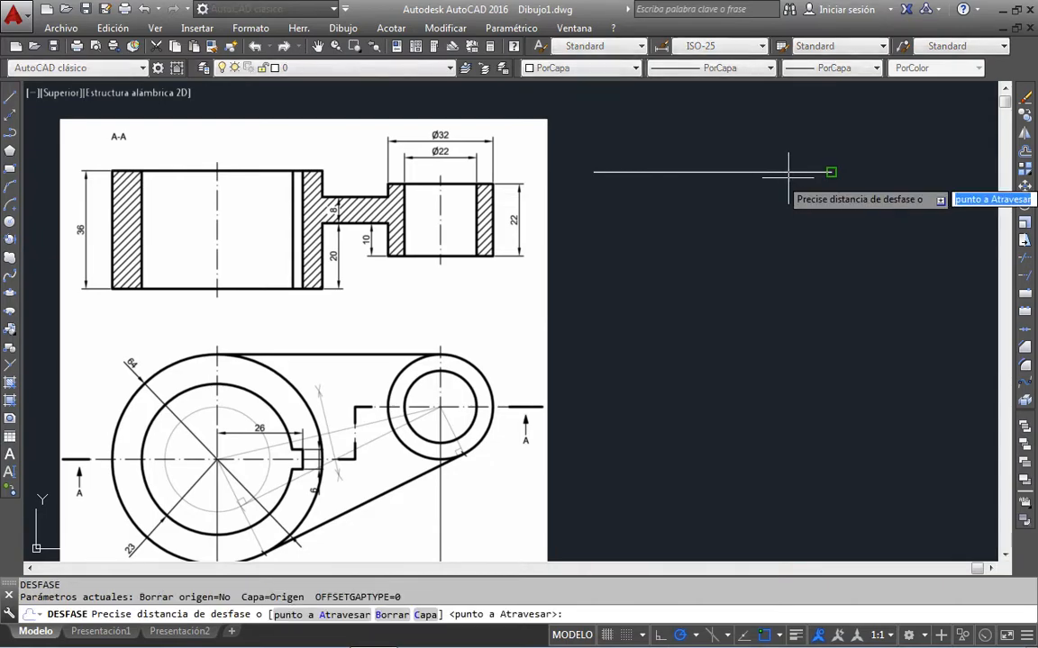
pyautogui.click(891, 183)
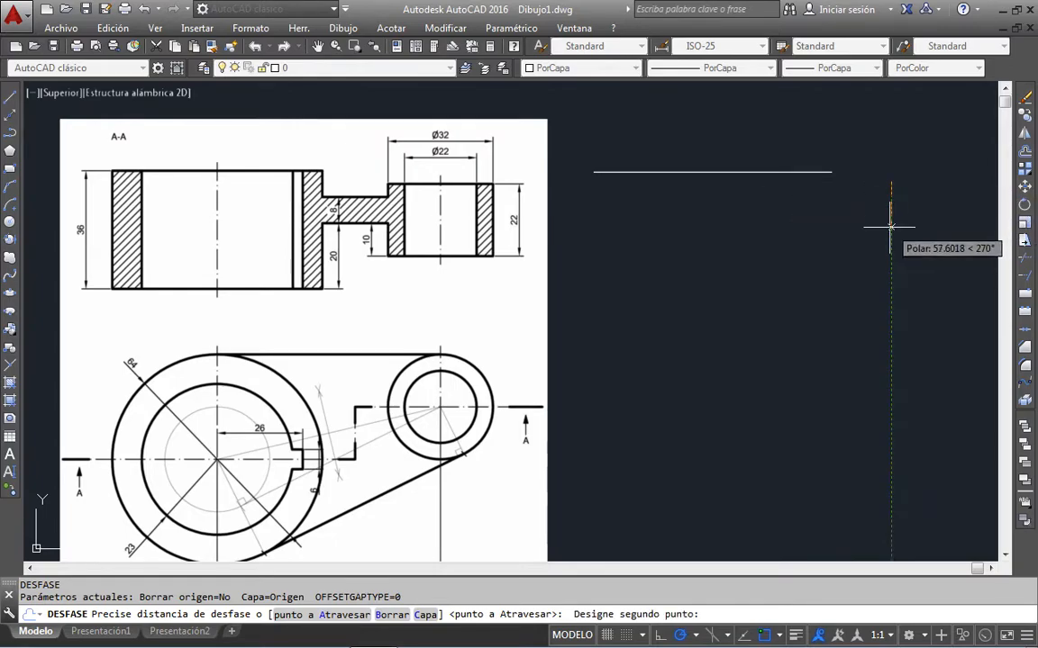
pyautogui.click(901, 225)
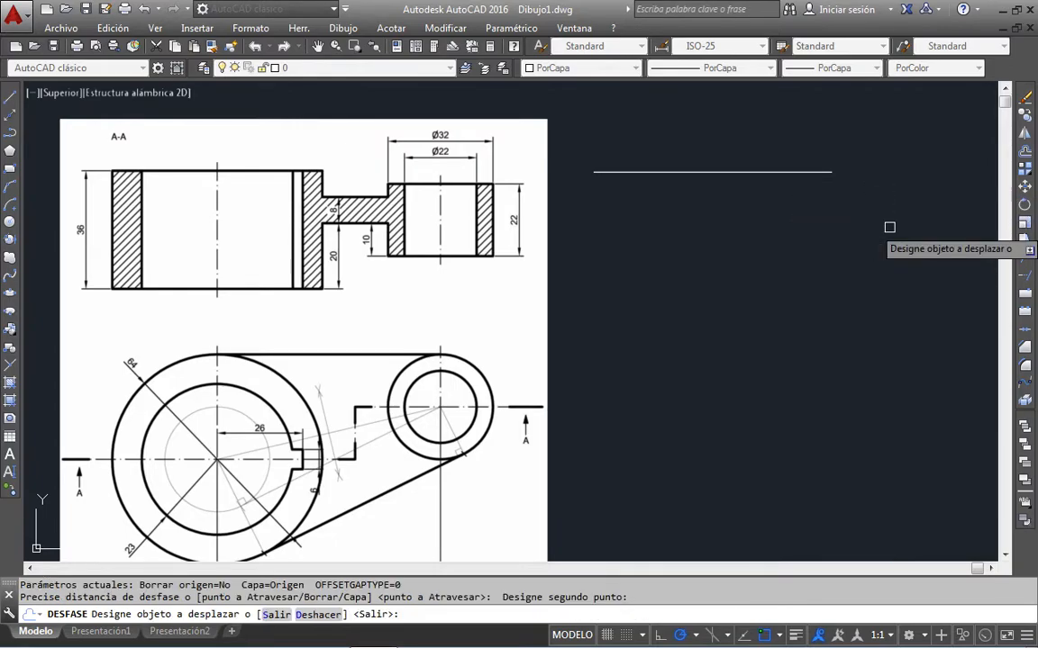
pyautogui.click(776, 170)
pyautogui.click(775, 212)
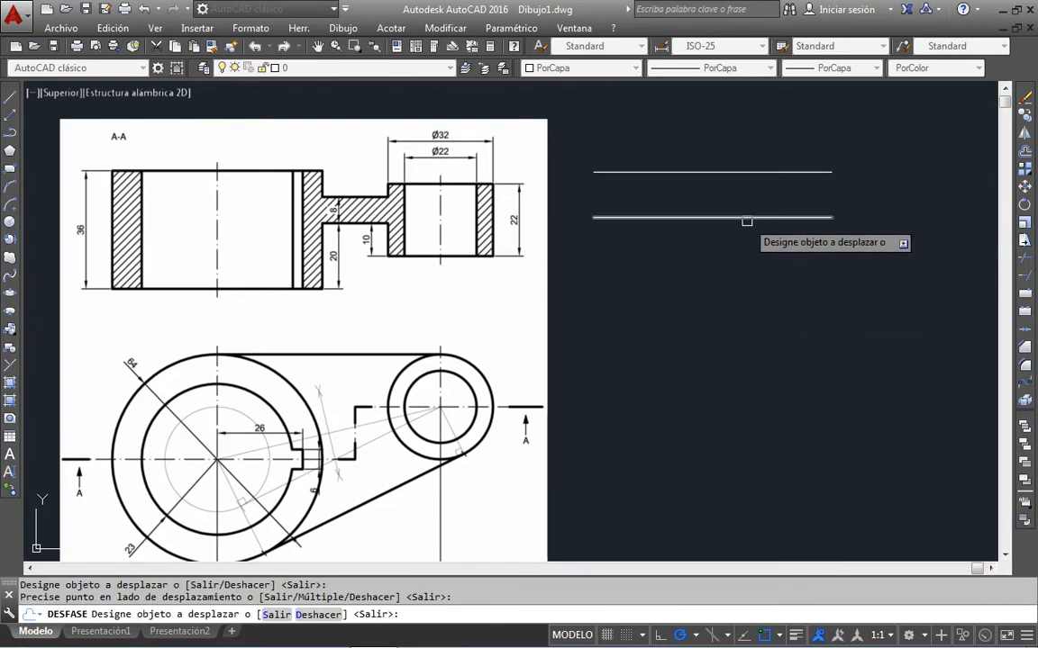
# Step: Offset each newest line downward at the same distance four more times, making six evenly spaced horizontal lines
pyautogui.click(746, 218)
pyautogui.click(742, 311)
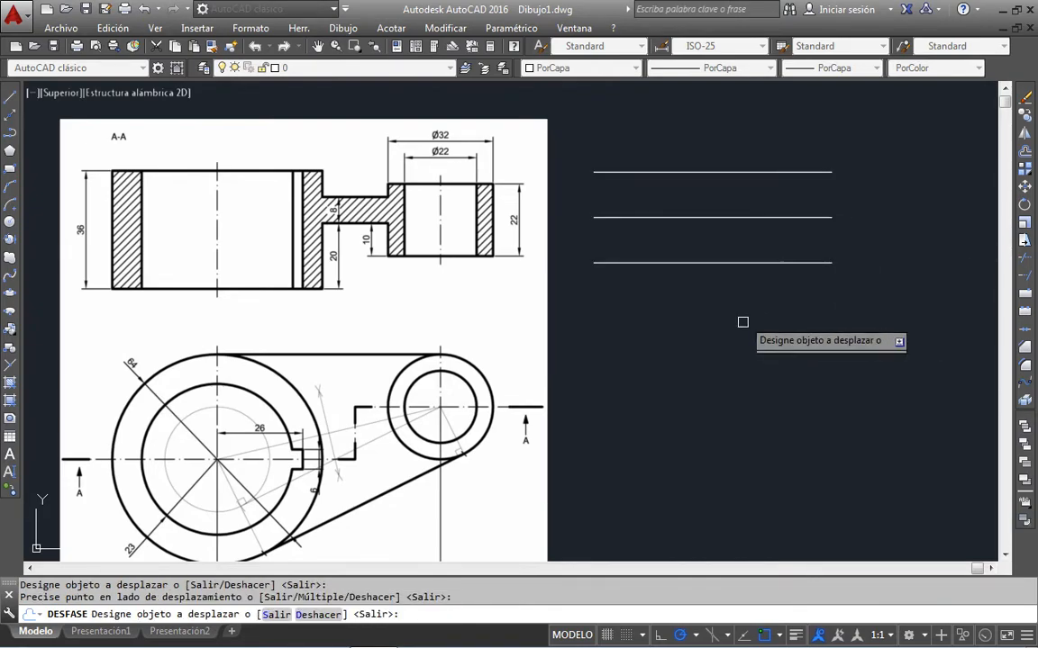
pyautogui.click(745, 262)
pyautogui.click(740, 313)
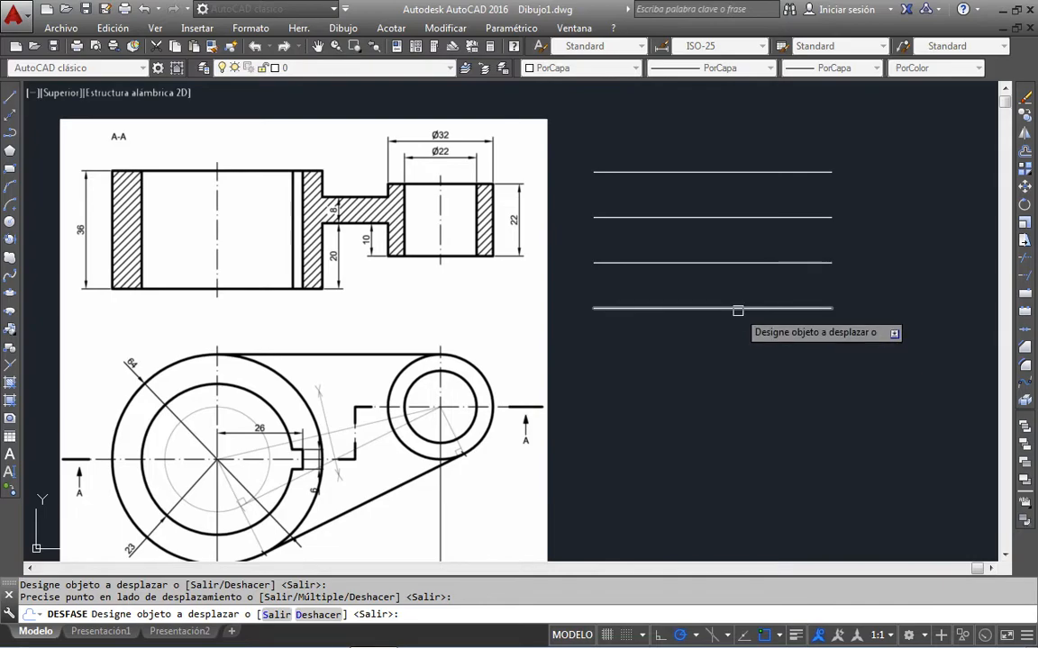
pyautogui.click(736, 307)
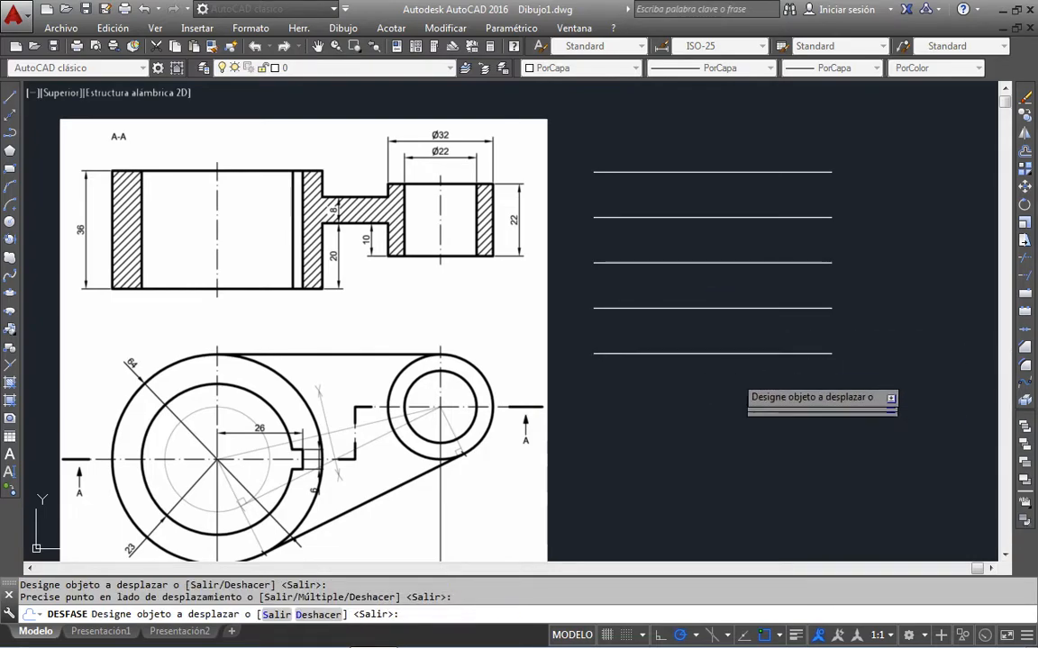
pyautogui.click(737, 353)
pyautogui.click(738, 389)
pyautogui.press('Return')
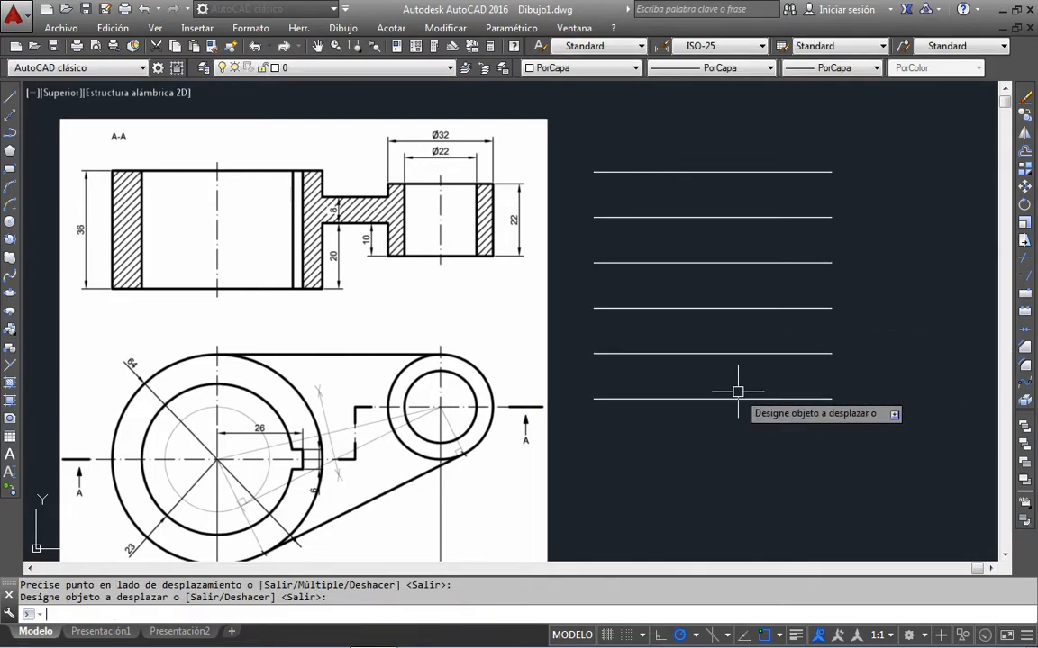
# Step: Assign the first, uppermost line to the LINEA GRUESA layer
pyautogui.click(652, 172)
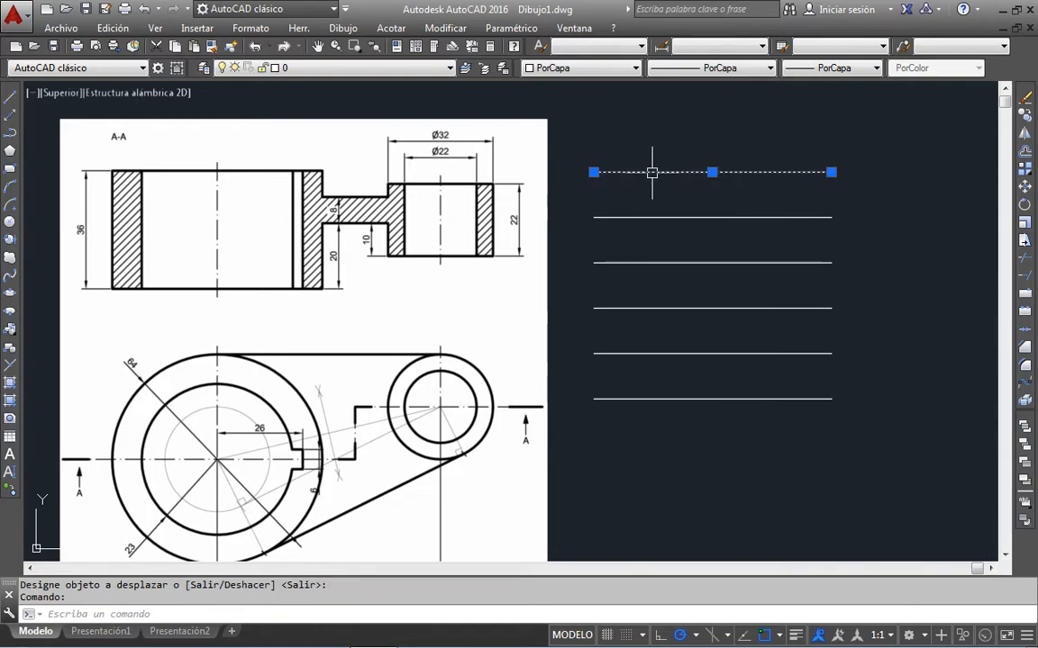
pyautogui.press('Escape')
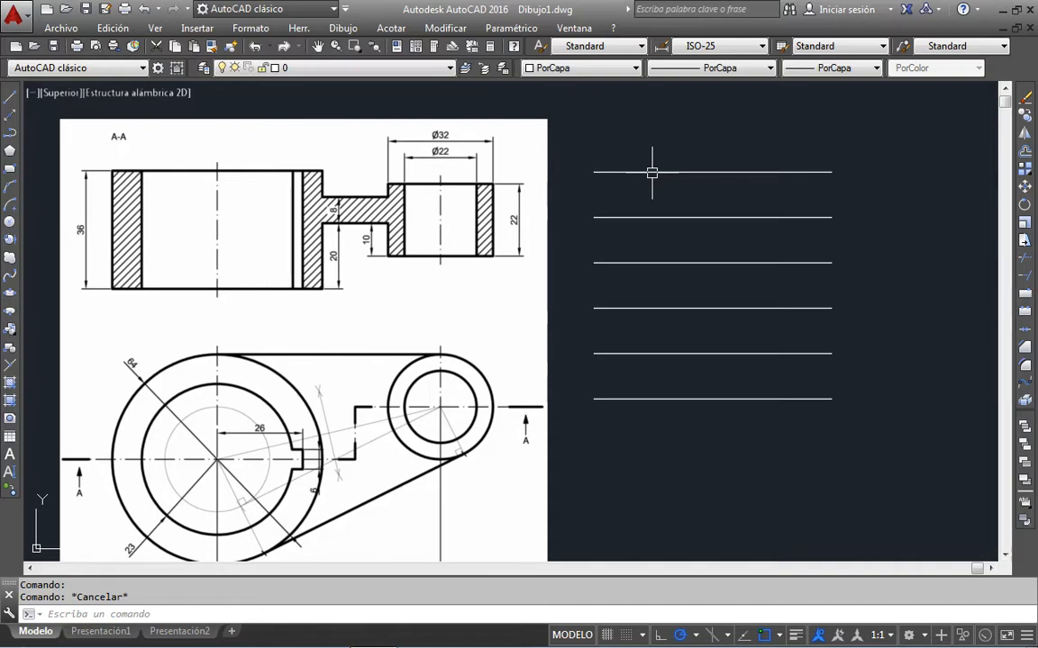
pyautogui.click(652, 172)
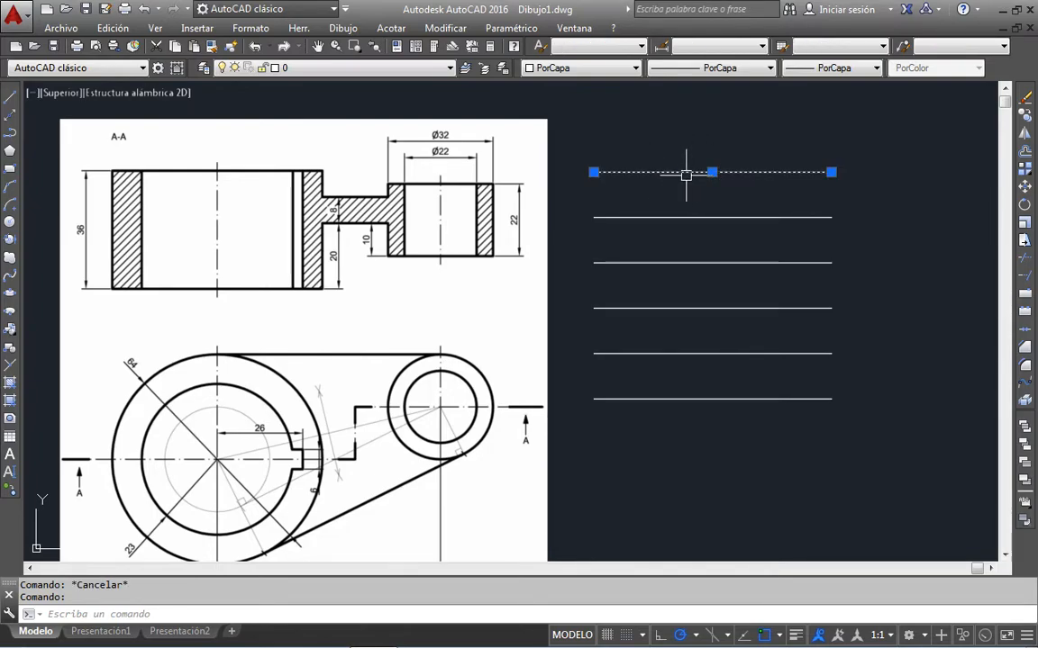
pyautogui.click(377, 68)
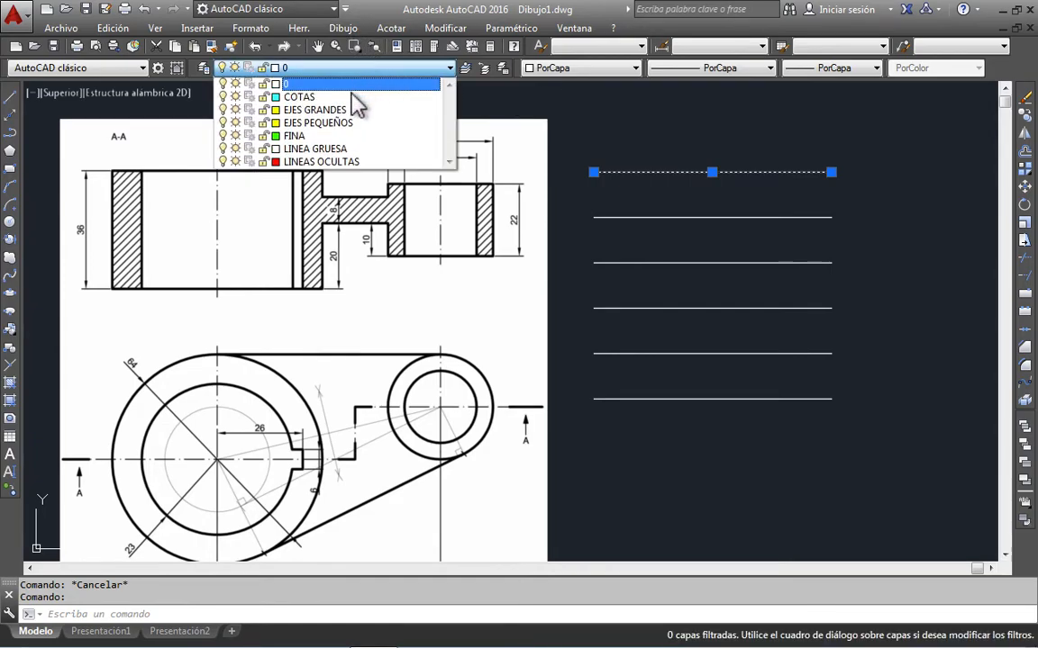
pyautogui.click(342, 150)
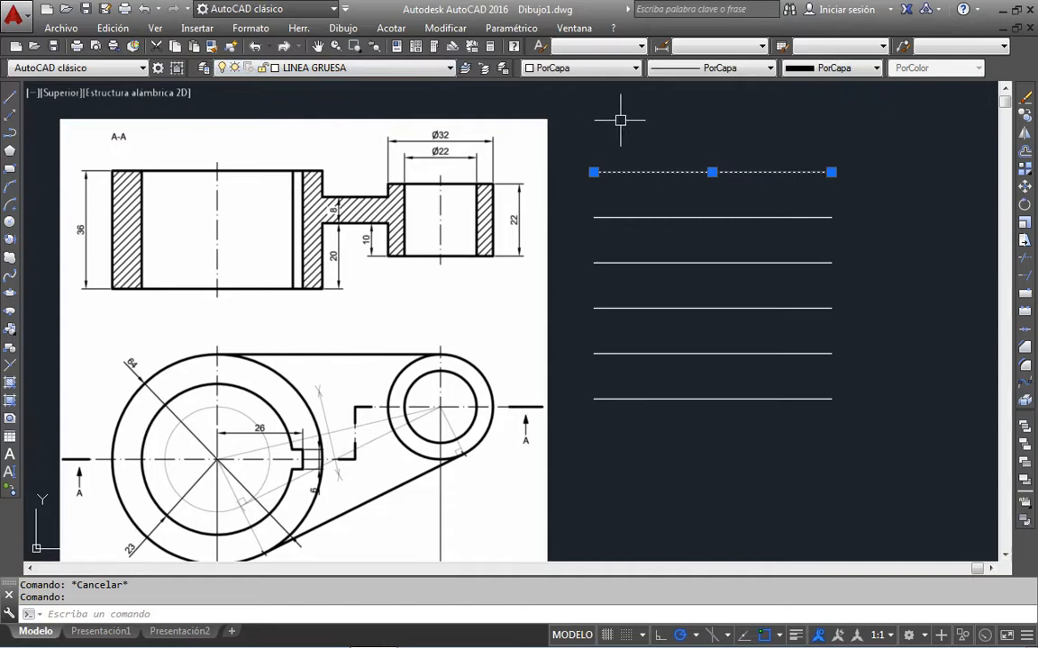
pyautogui.press('Escape')
pyautogui.moveTo(753, 172)
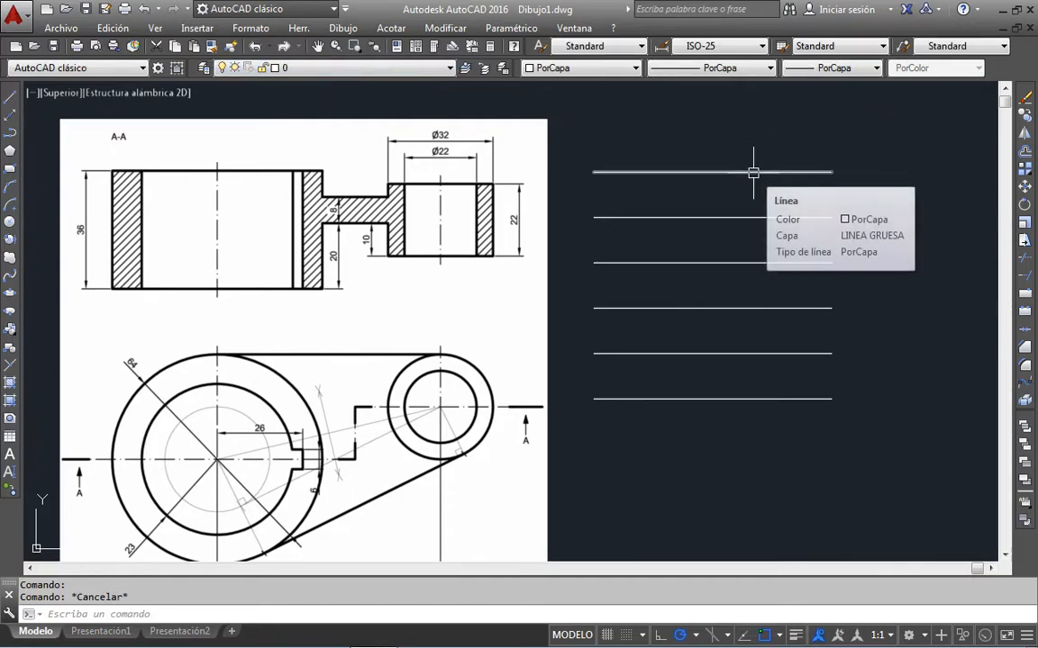
# Step: Assign the second line from the top to the COTAS layer
pyautogui.click(752, 218)
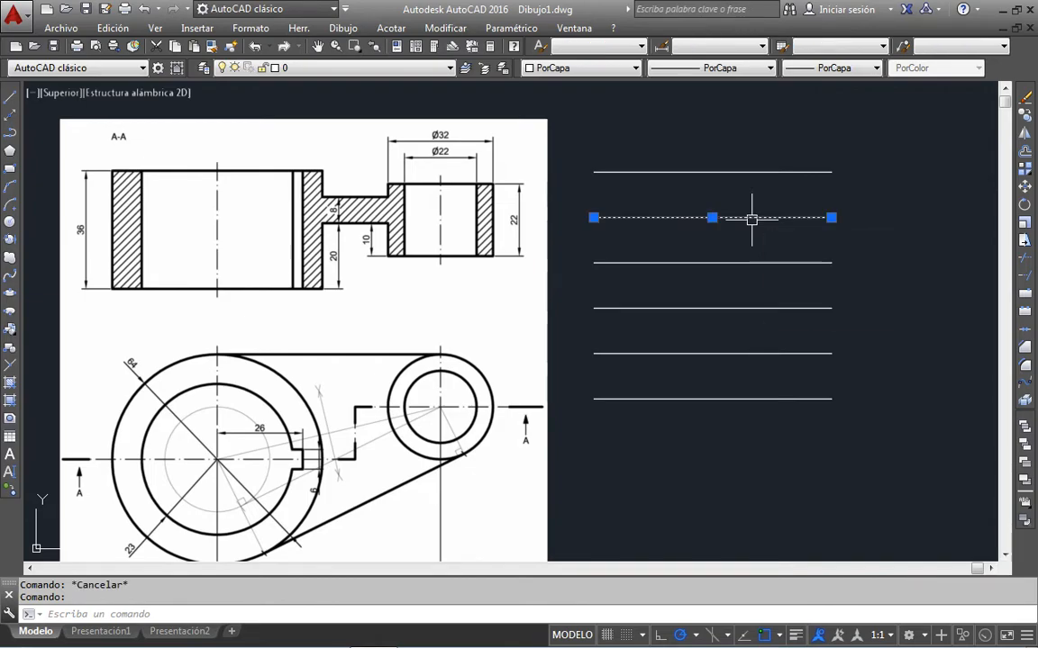
pyautogui.click(336, 70)
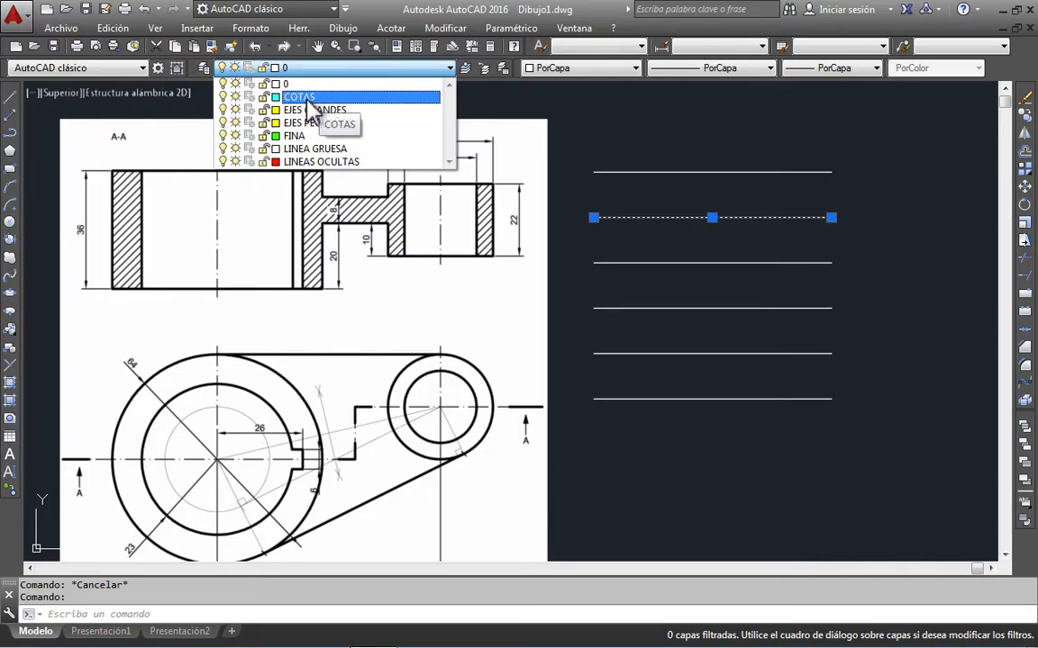
pyautogui.click(307, 98)
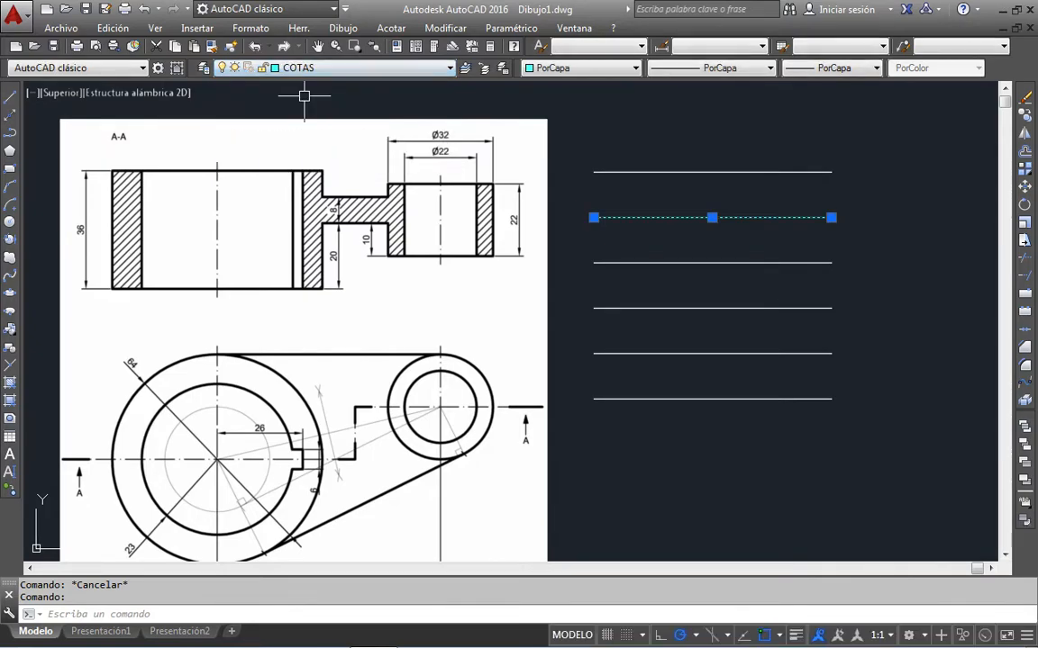
pyautogui.press('Escape')
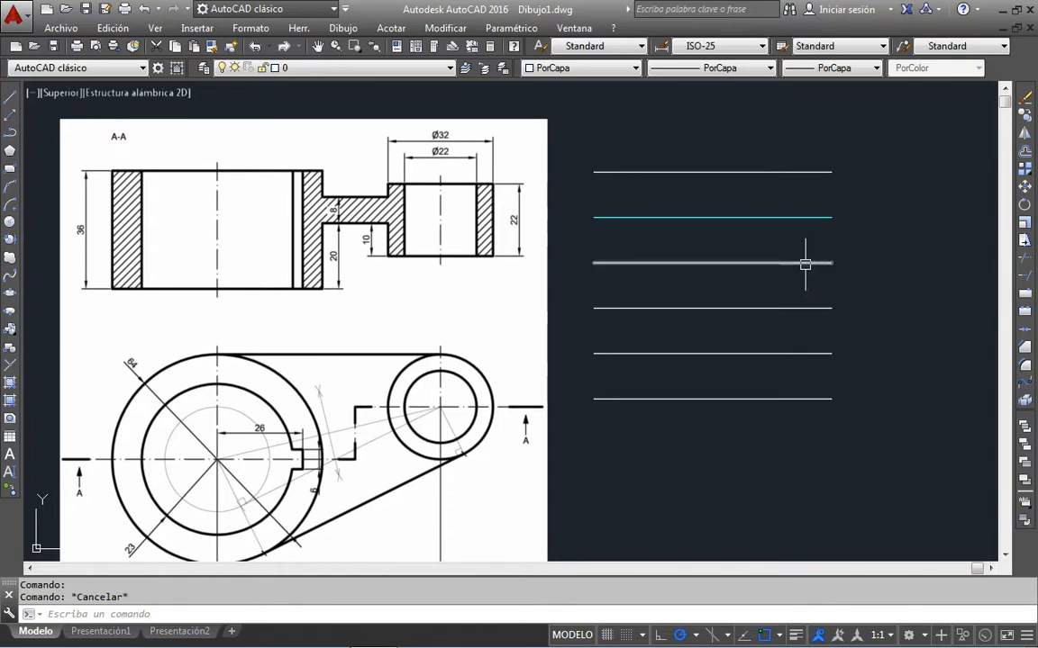
# Step: Assign the third line from the top to the EJES GRANDES layer
pyautogui.click(804, 263)
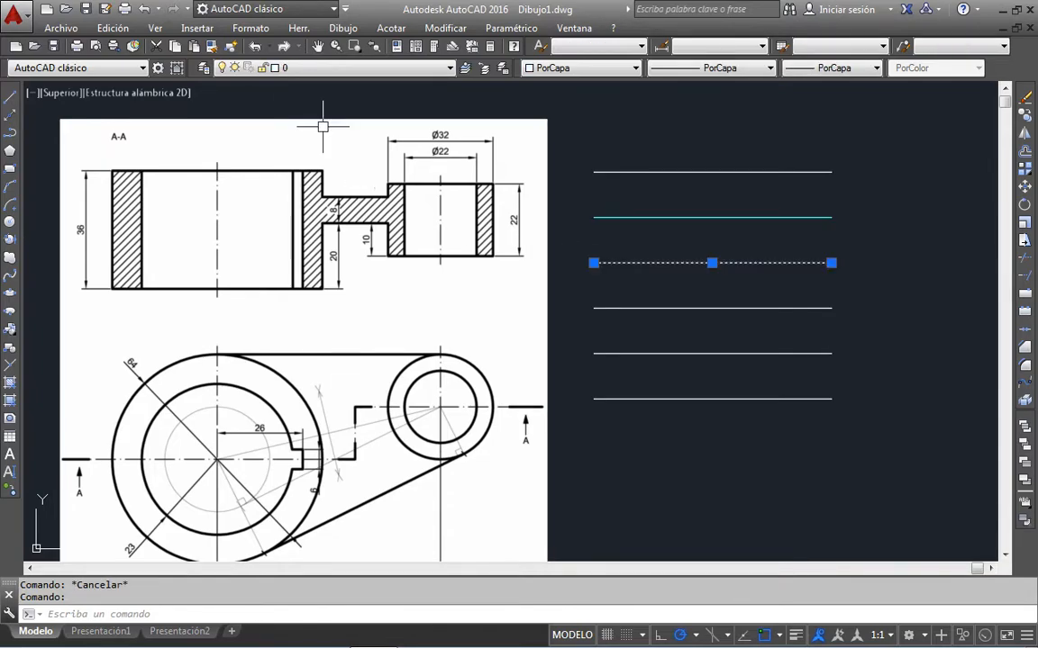
pyautogui.click(307, 69)
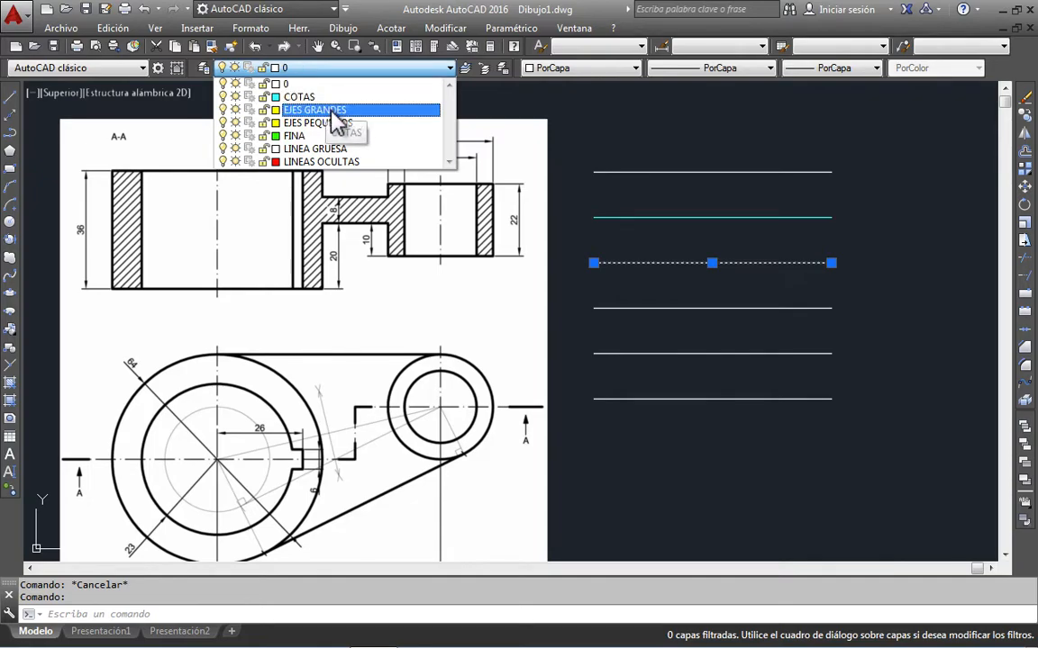
pyautogui.click(320, 109)
pyautogui.press('Escape')
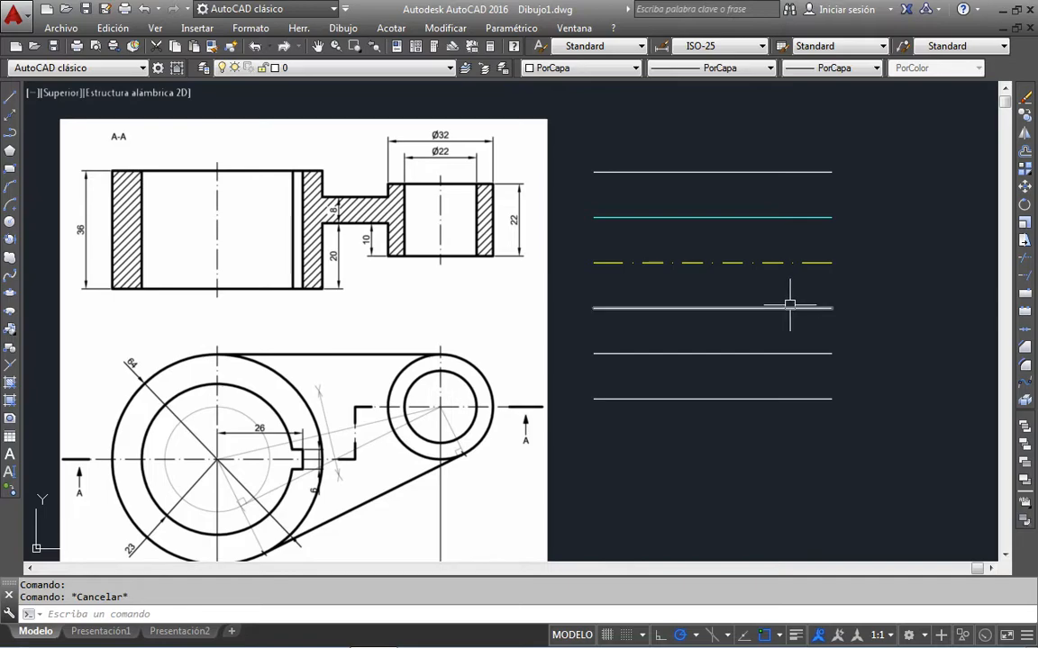
# Step: Assign the fourth line from the top to the EJES PEQUEÑOS layer
pyautogui.click(789, 306)
pyautogui.click(347, 68)
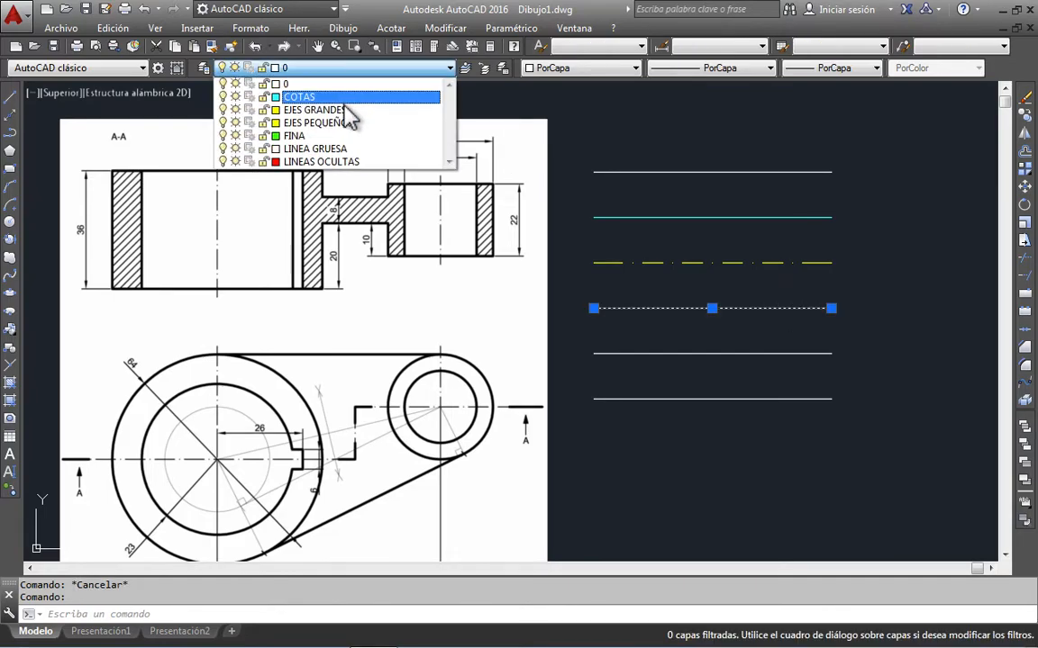
pyautogui.click(345, 122)
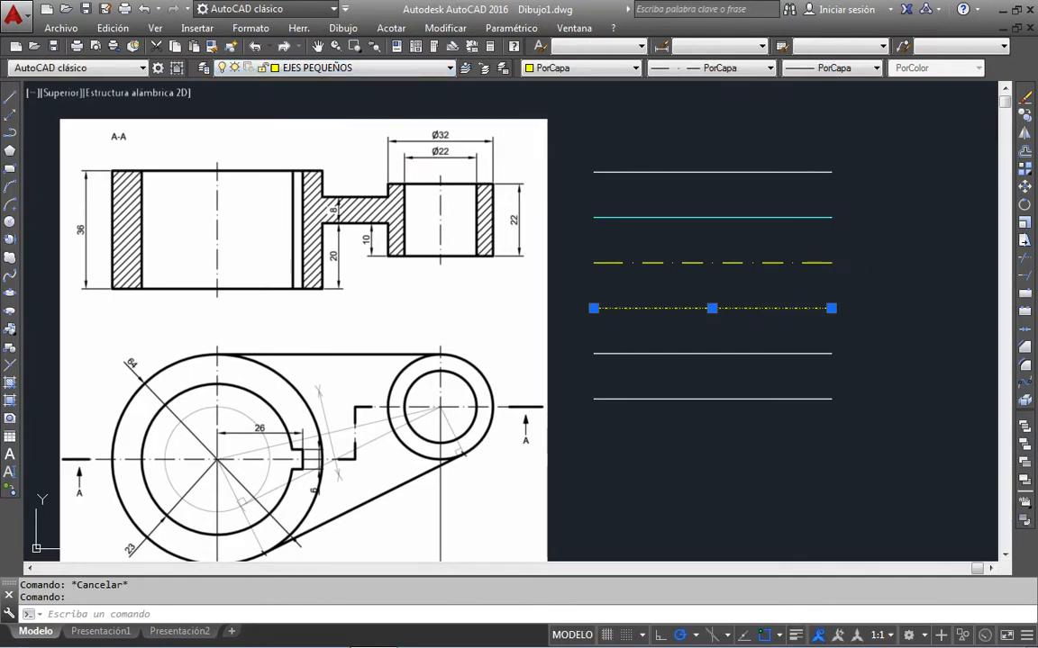
pyautogui.press('Escape')
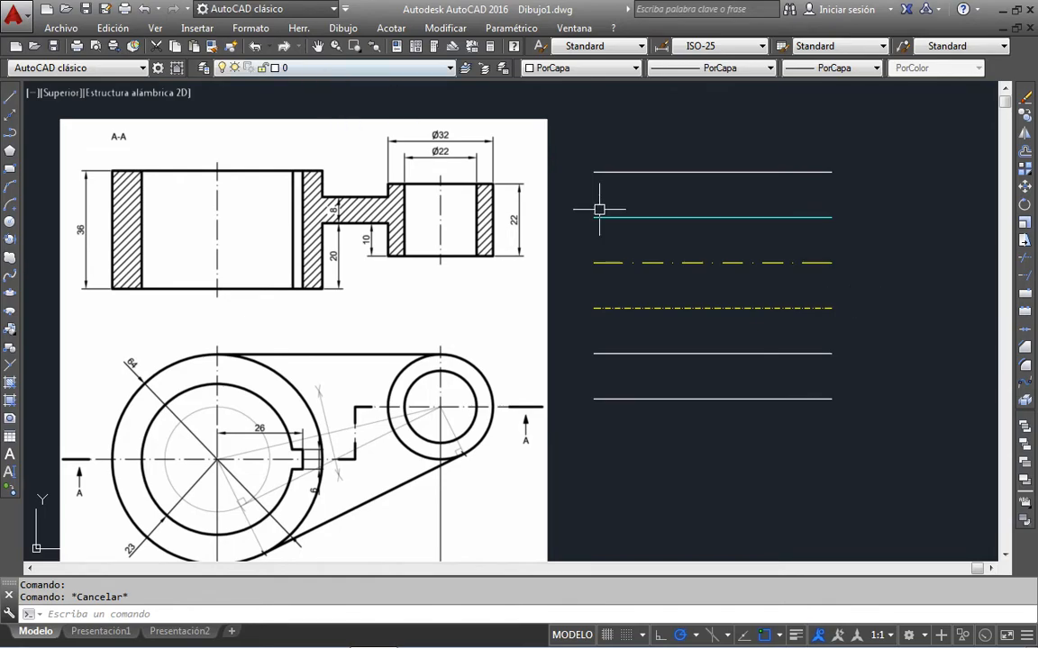
# Step: Assign the fifth line from the top to the FINA layer
pyautogui.click(721, 353)
pyautogui.click(323, 68)
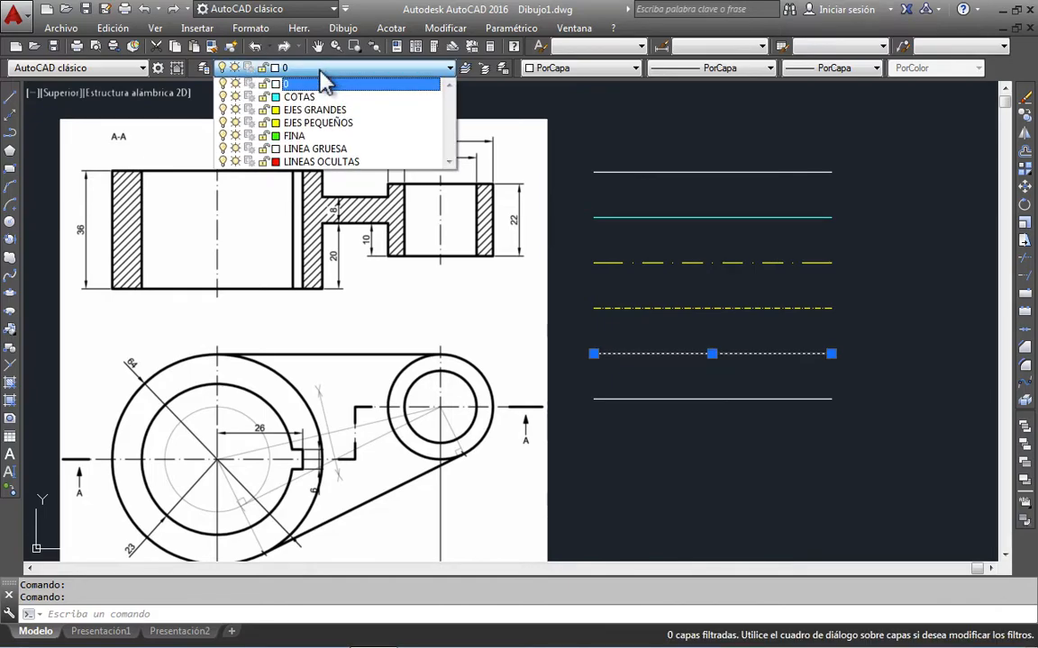
pyautogui.click(315, 135)
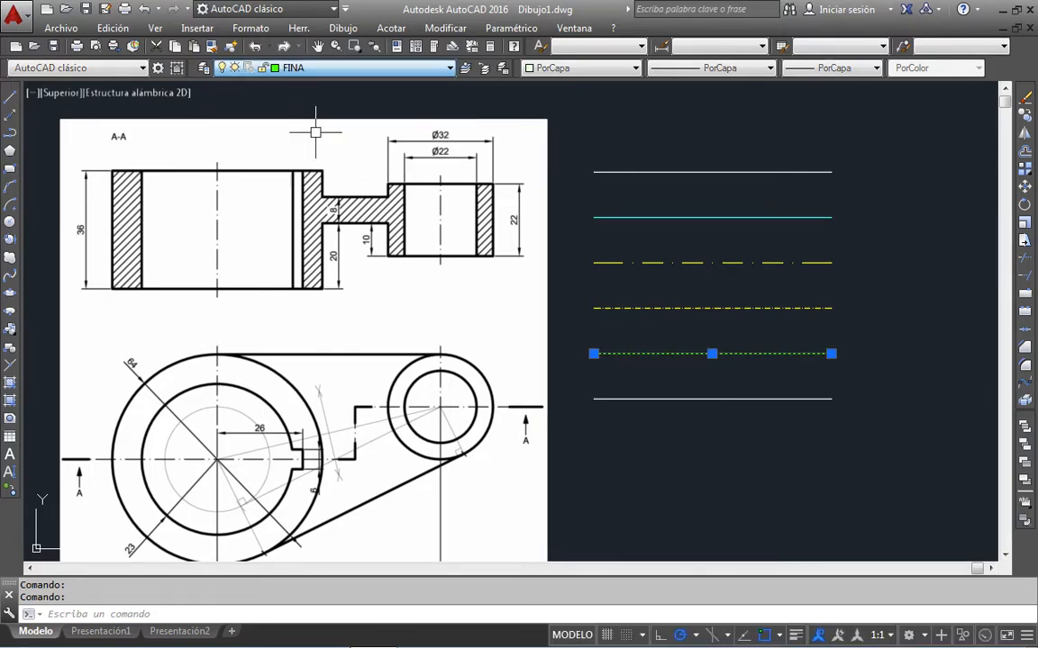
pyautogui.press('Escape')
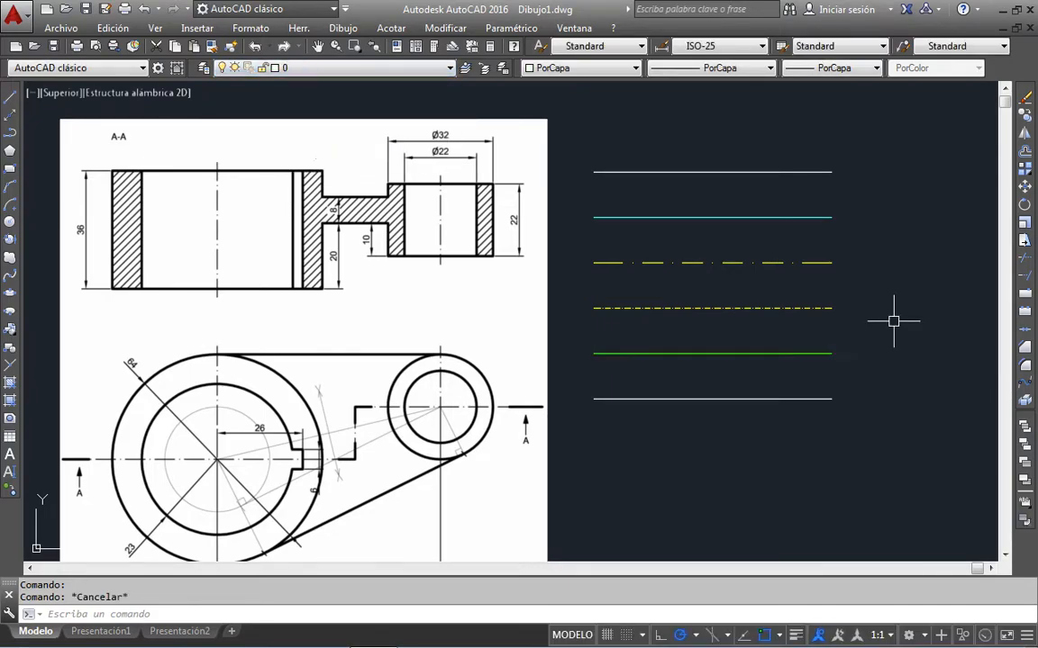
# Step: Assign the lowest line to the LINEAS OCULTAS layer
pyautogui.click(759, 399)
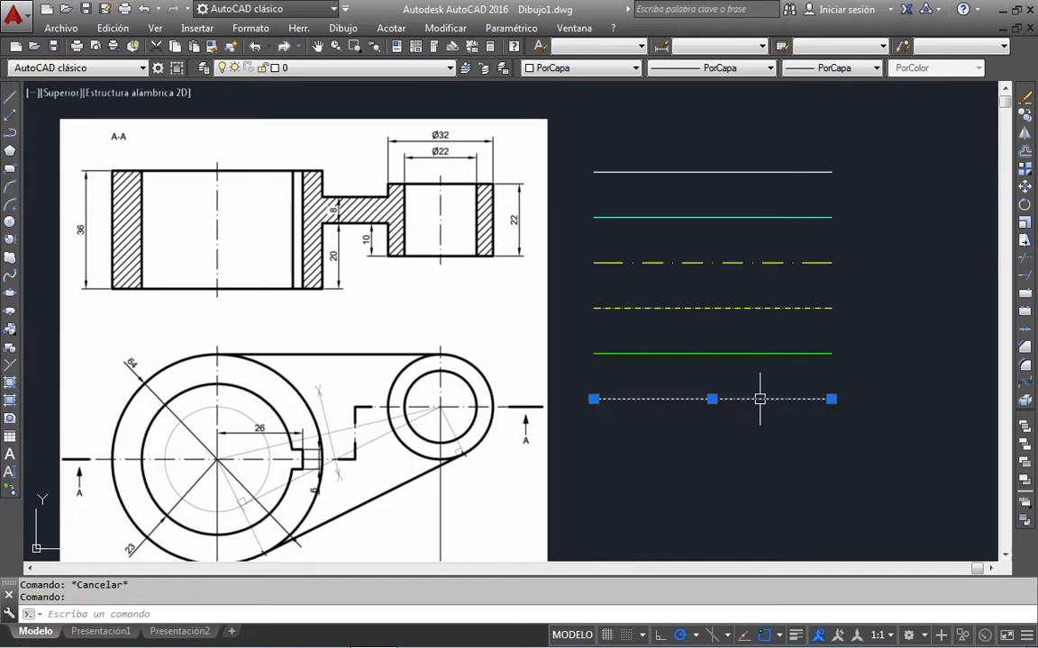
pyautogui.click(309, 70)
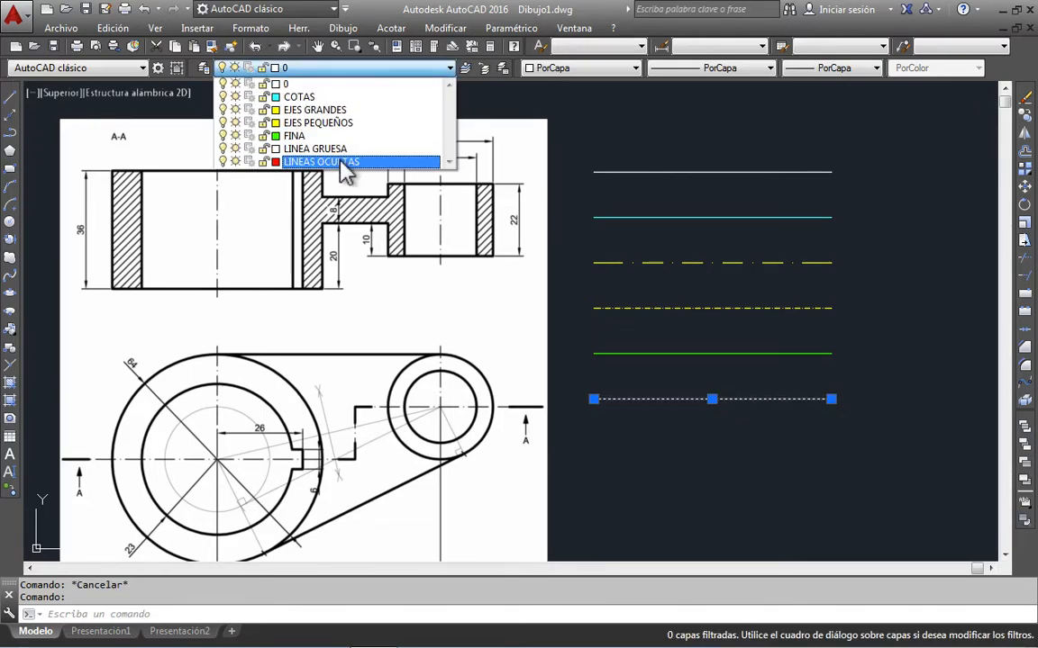
pyautogui.click(344, 163)
pyautogui.press('Escape')
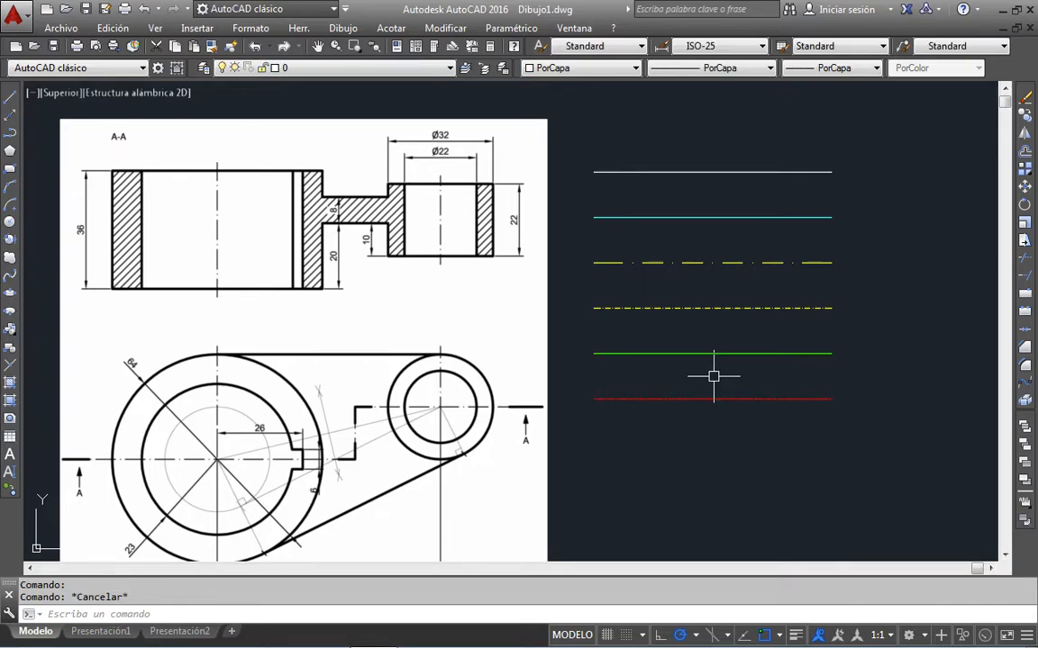
# Step: Zoom in on the six sample lines and review the line types and line weights of all layers
pyautogui.write('z')
pyautogui.press('Return')
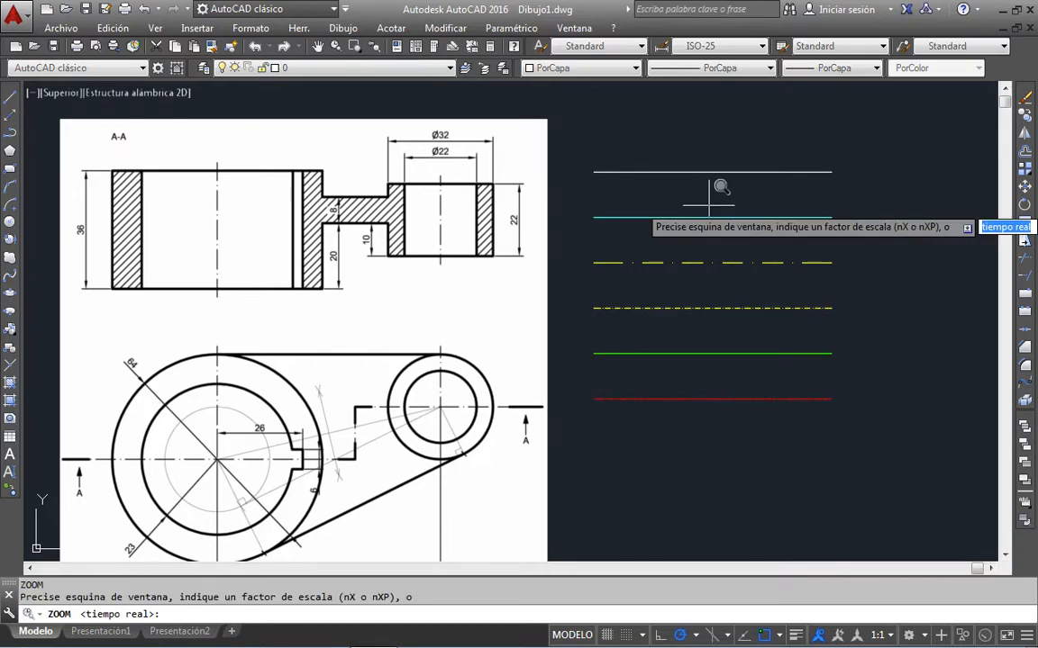
pyautogui.click(572, 158)
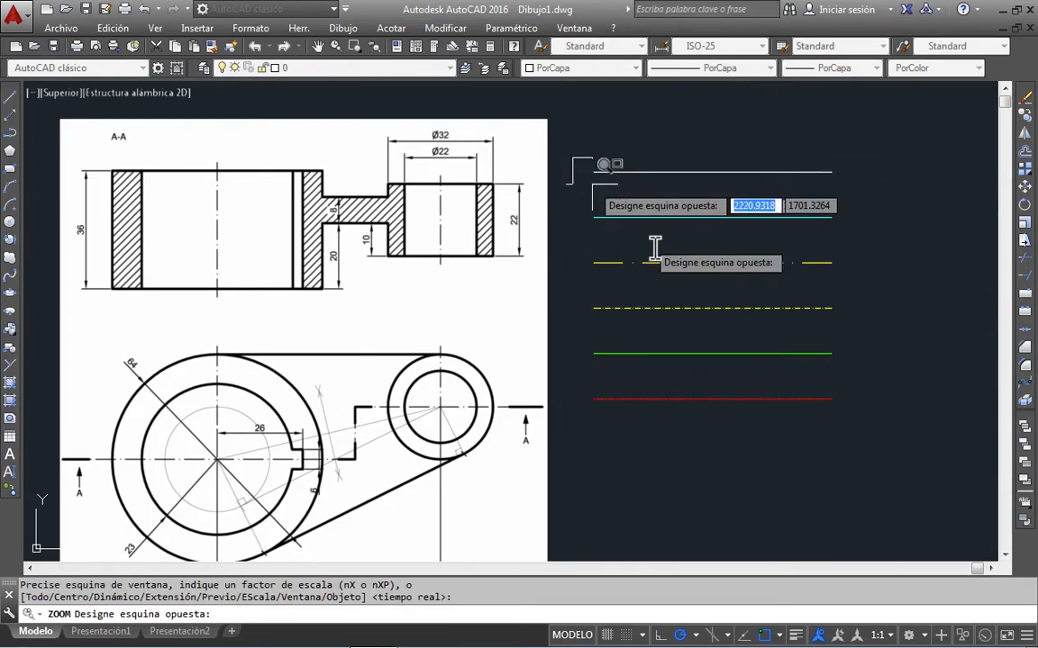
pyautogui.click(888, 425)
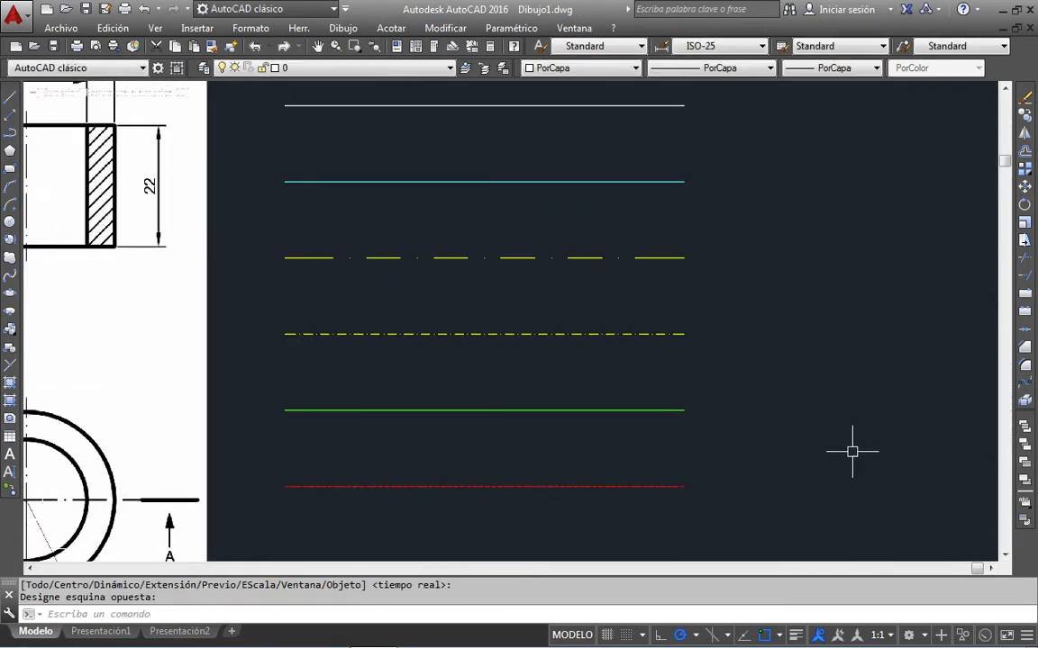
pyautogui.press('Escape')
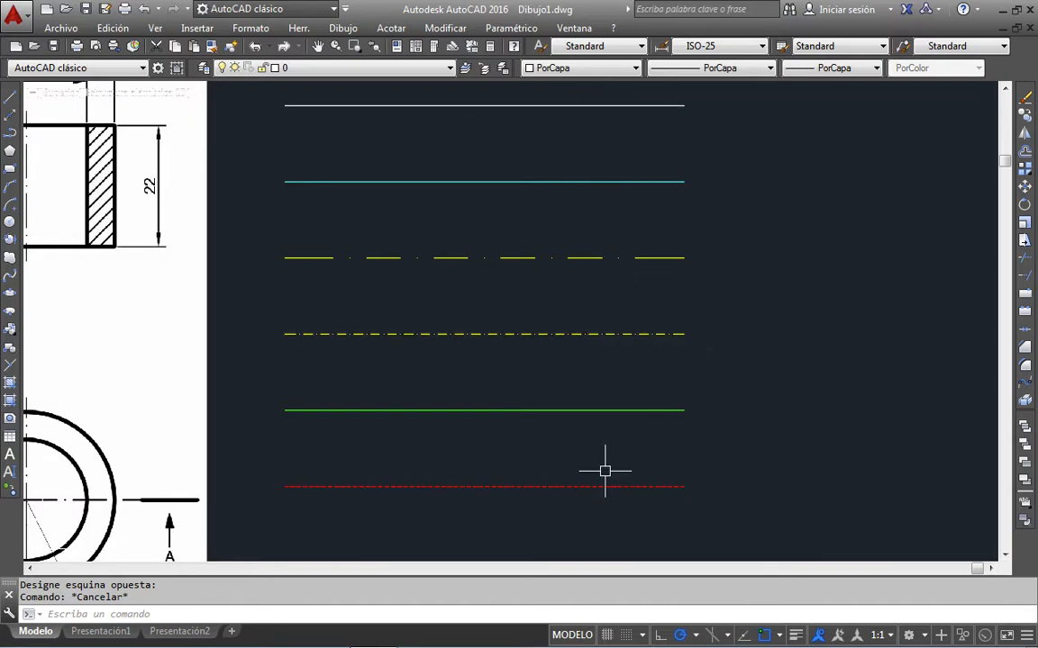
pyautogui.click(204, 68)
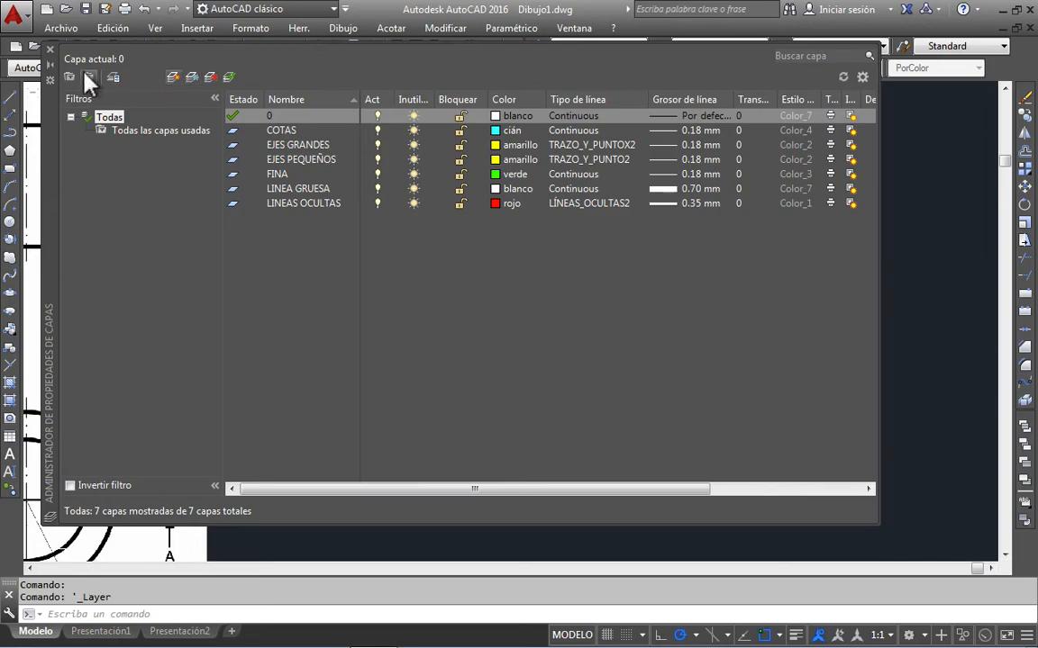
pyautogui.click(51, 50)
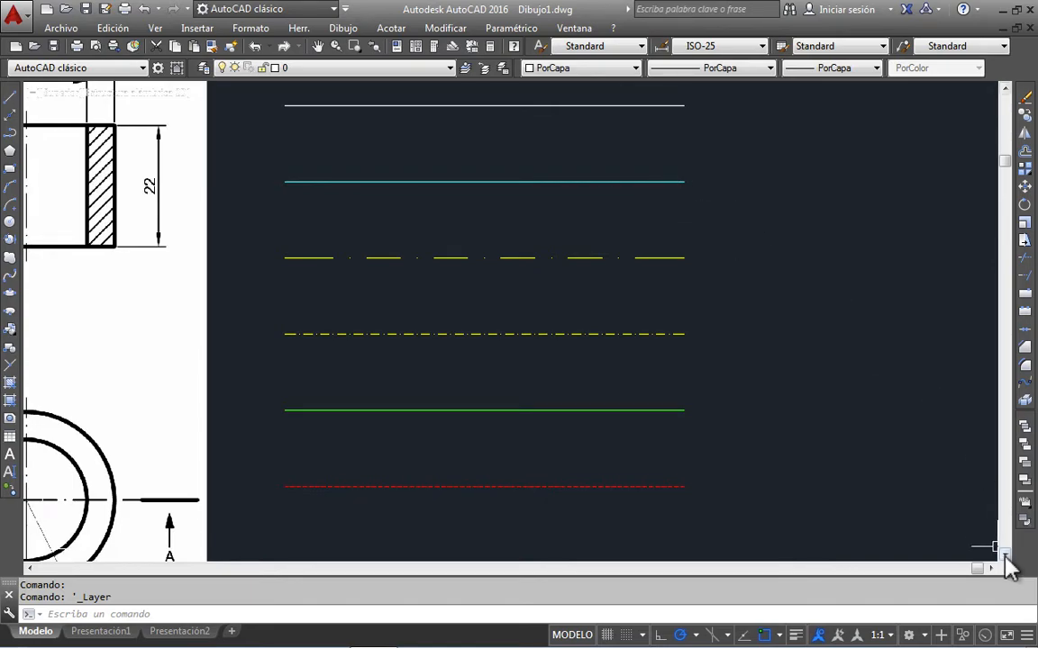
# Step: Remove the Grosor de línea toggle from the status bar and add it back
pyautogui.click(1028, 638)
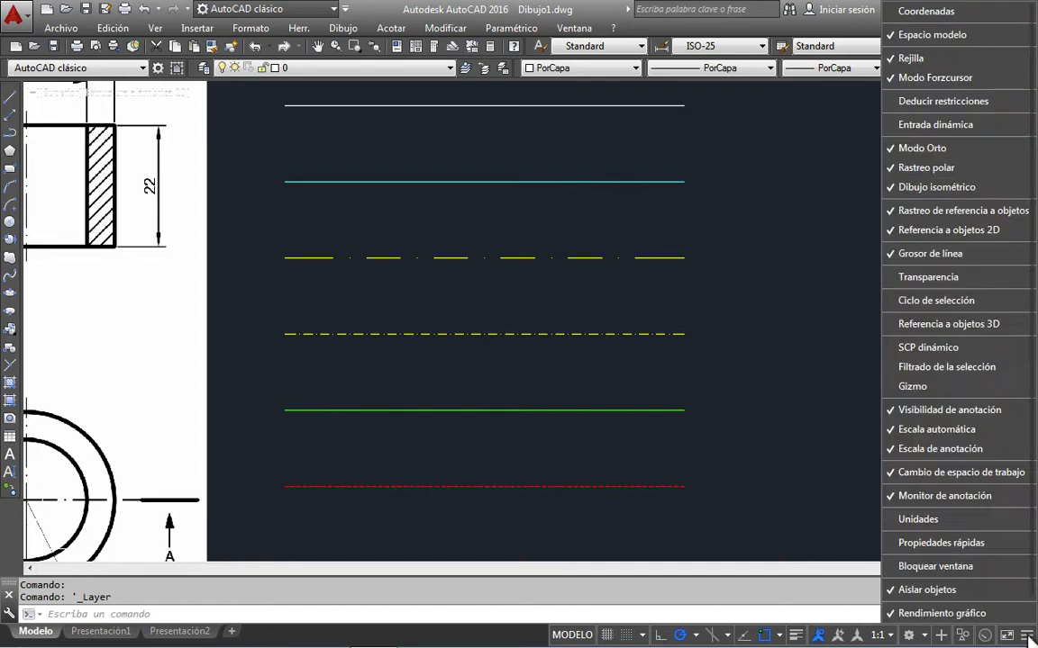
pyautogui.click(967, 256)
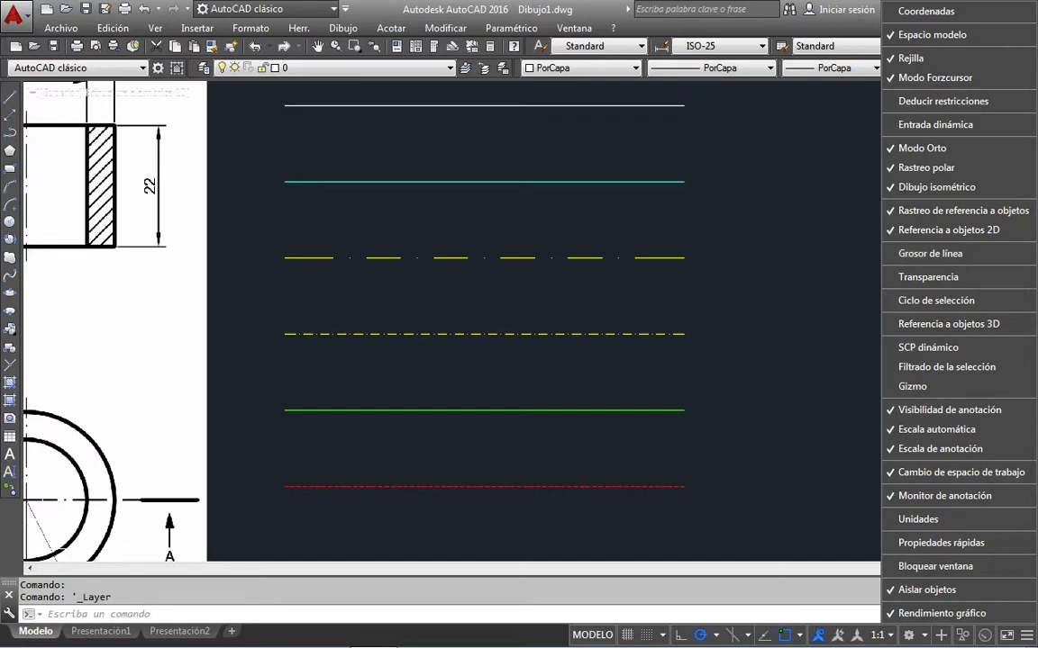
pyautogui.click(751, 250)
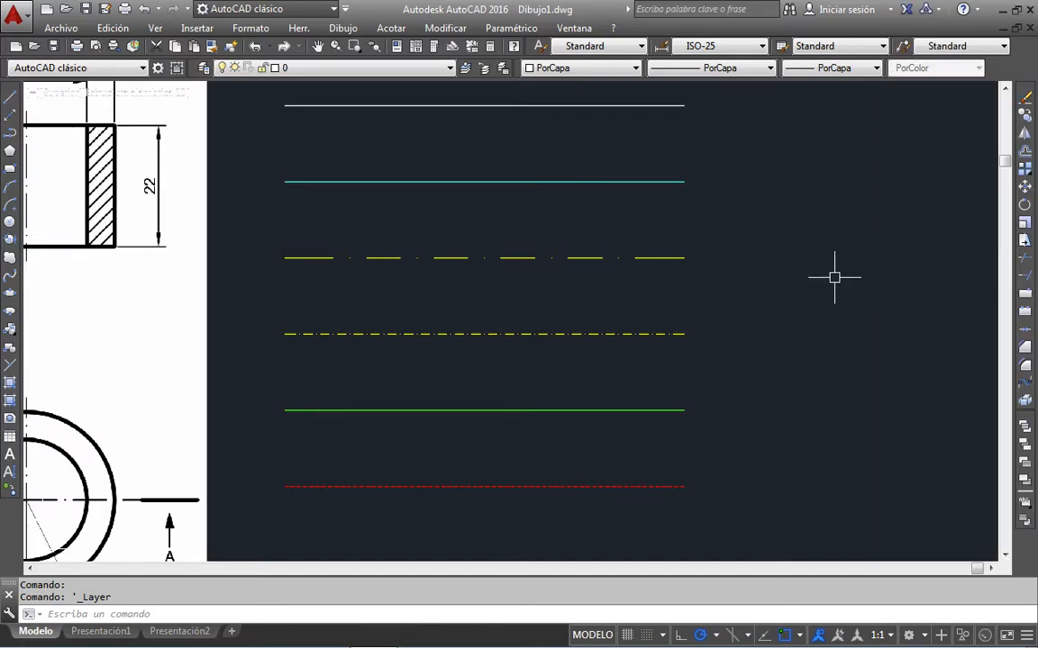
pyautogui.click(1026, 635)
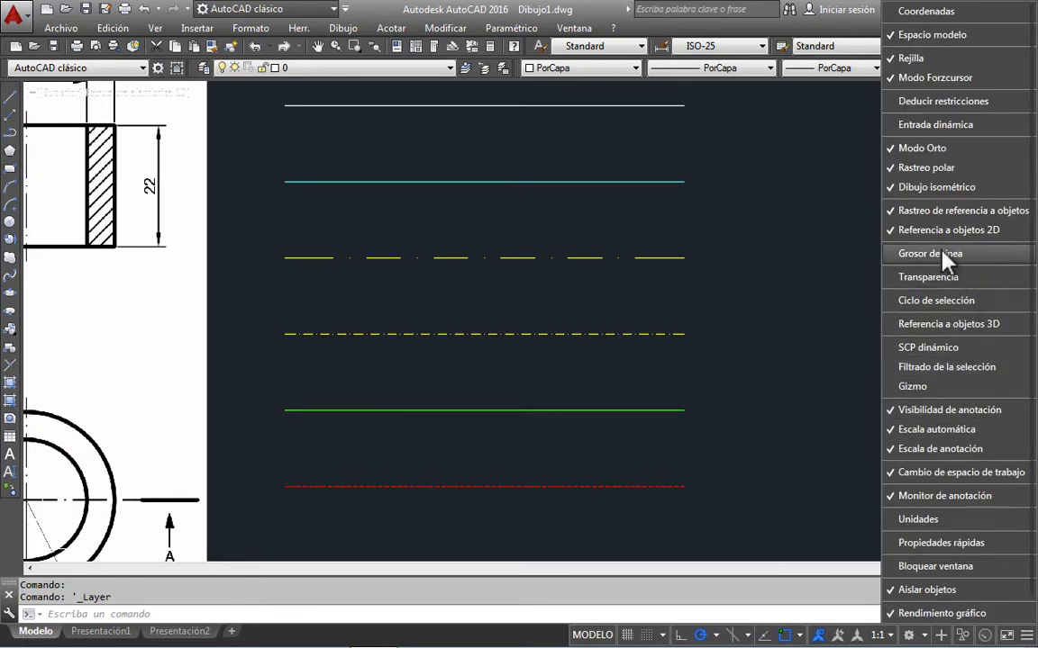
pyautogui.click(980, 268)
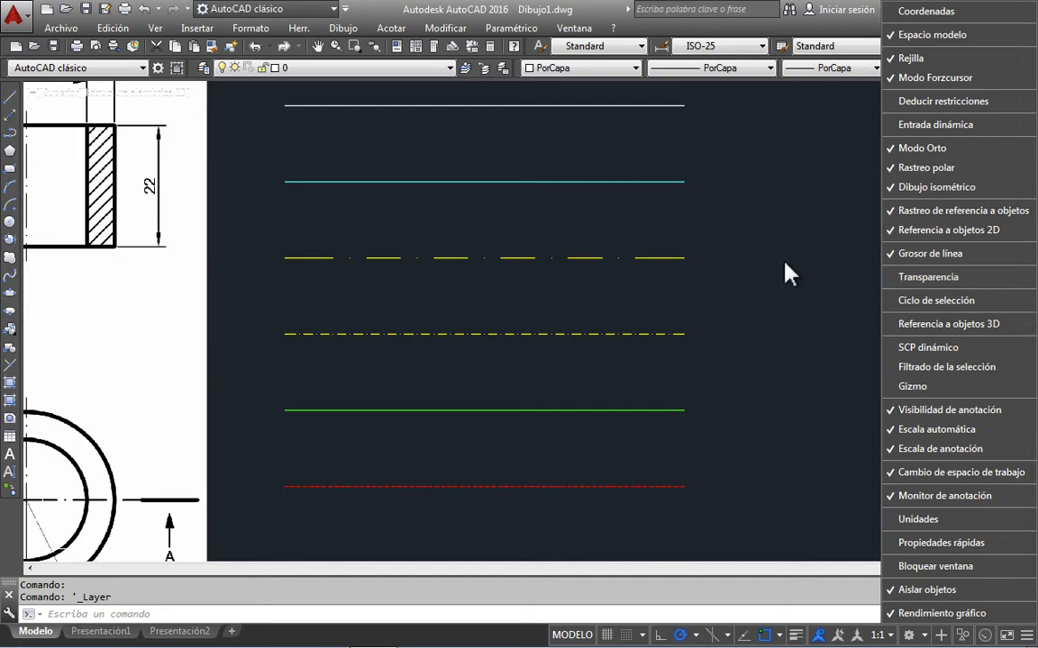
pyautogui.click(720, 271)
pyautogui.click(809, 261)
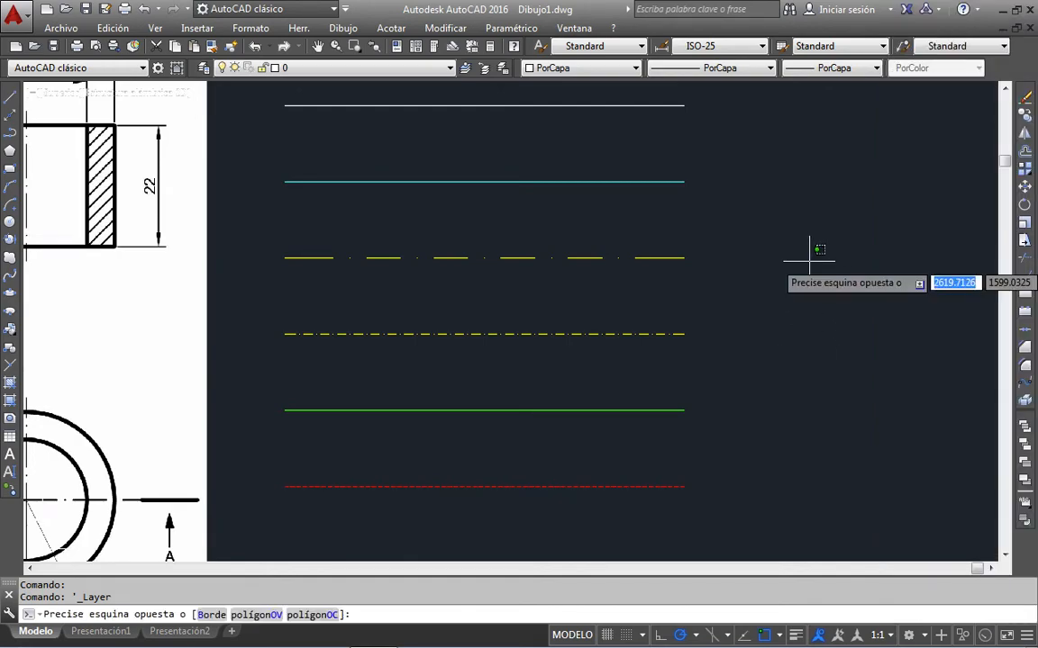
pyautogui.click(831, 290)
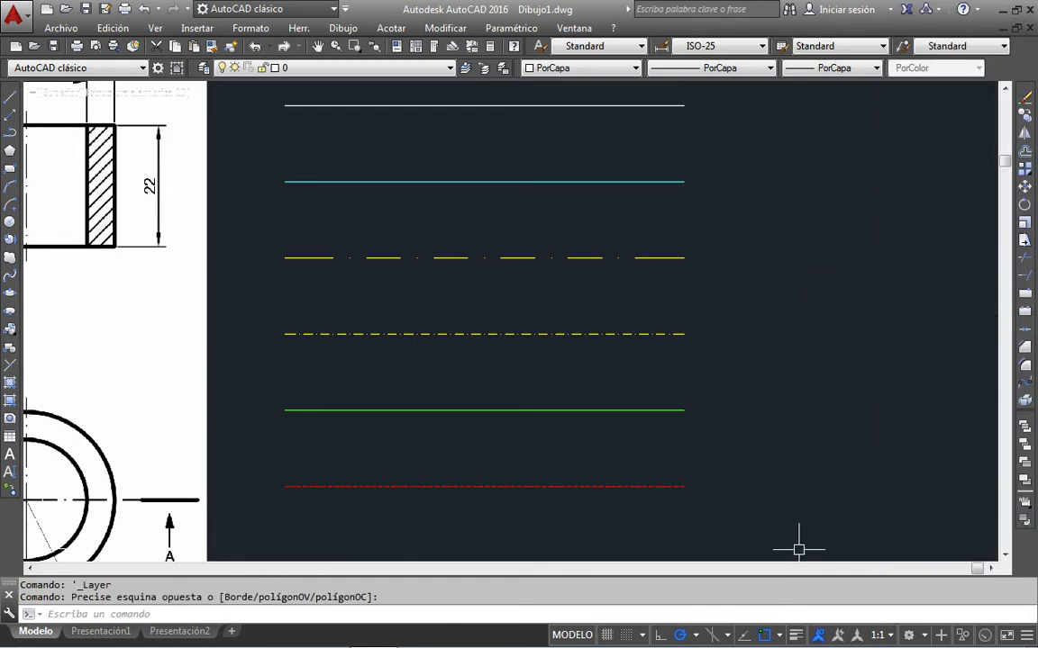
# Step: Turn on the display of line weights in the drawing
pyautogui.click(797, 636)
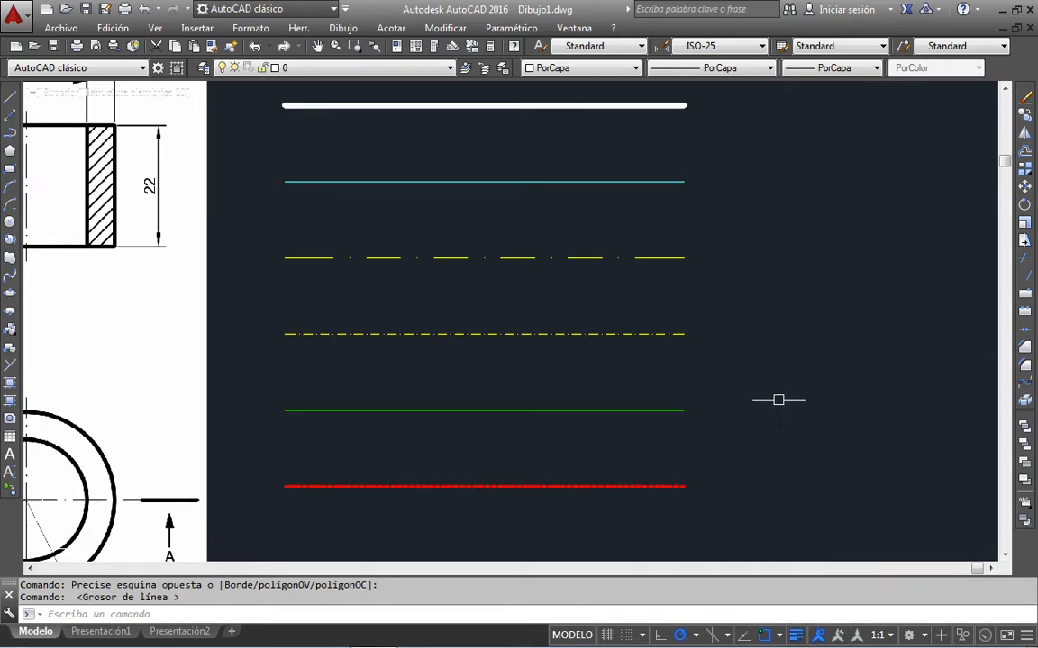
pyautogui.click(773, 247)
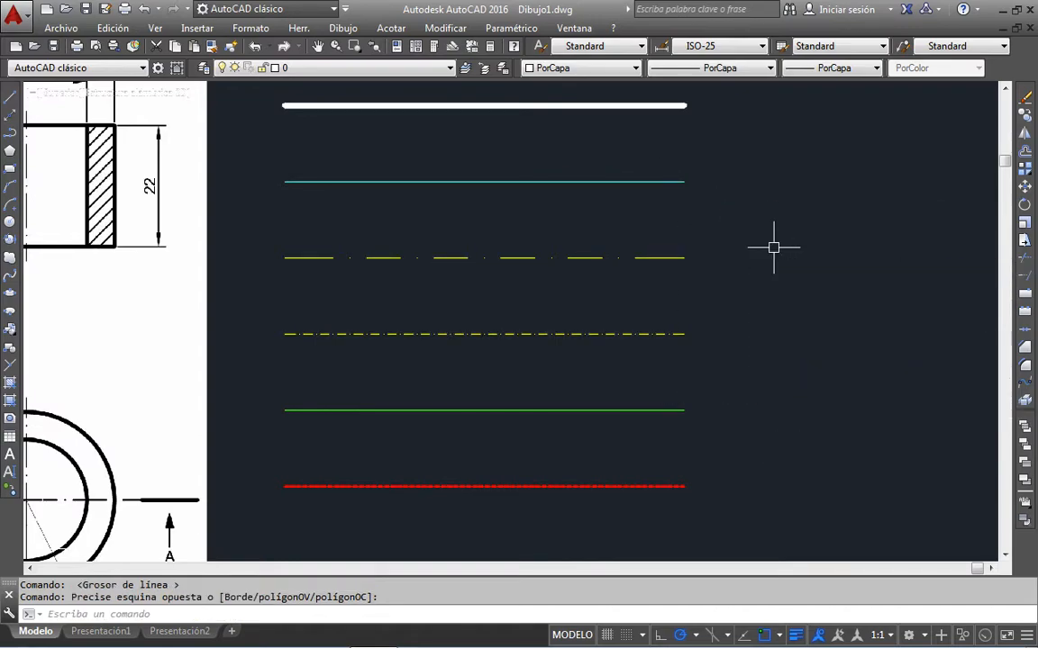
# Step: Examine the displayed thickness and dash pattern of each sample line, from the thick one down to the hidden one
pyautogui.moveTo(638, 109)
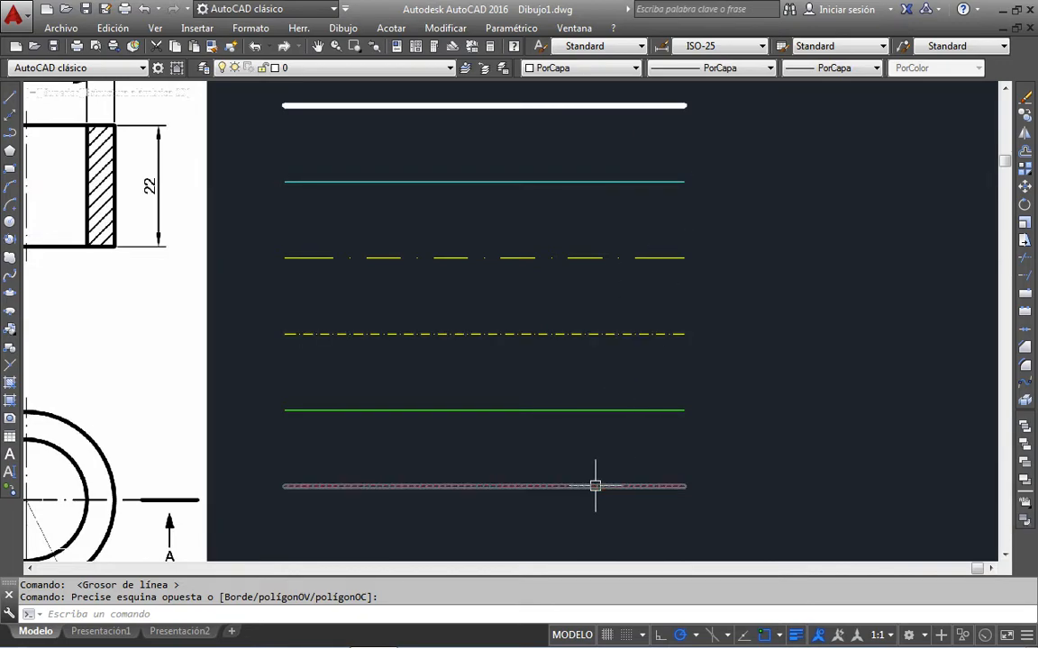
pyautogui.scroll(2, 595, 486)
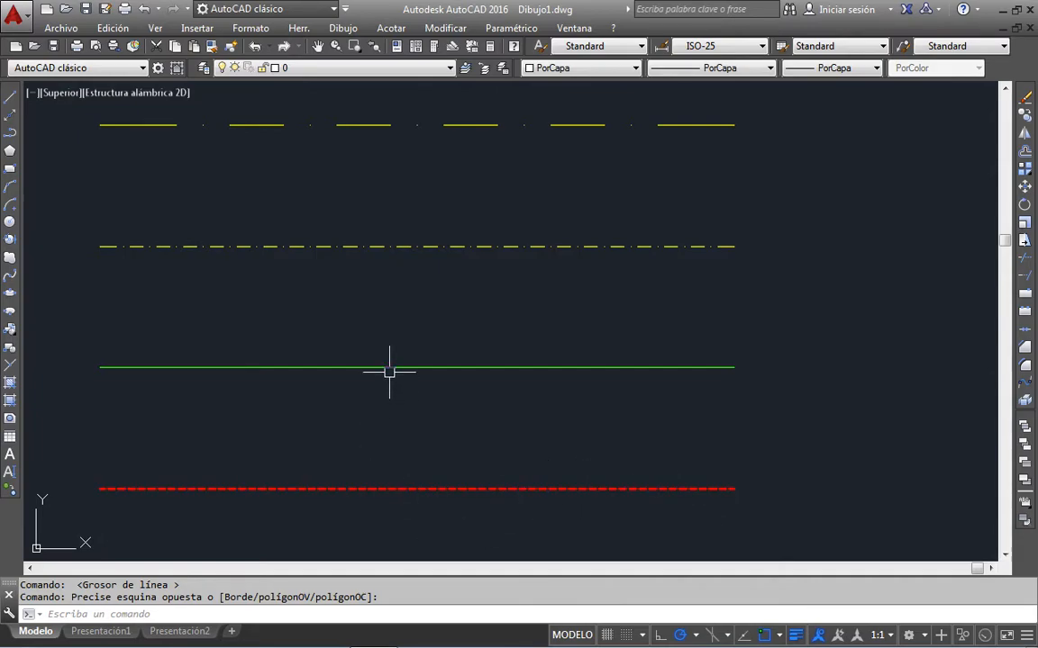
pyautogui.scroll(-4, 389, 372)
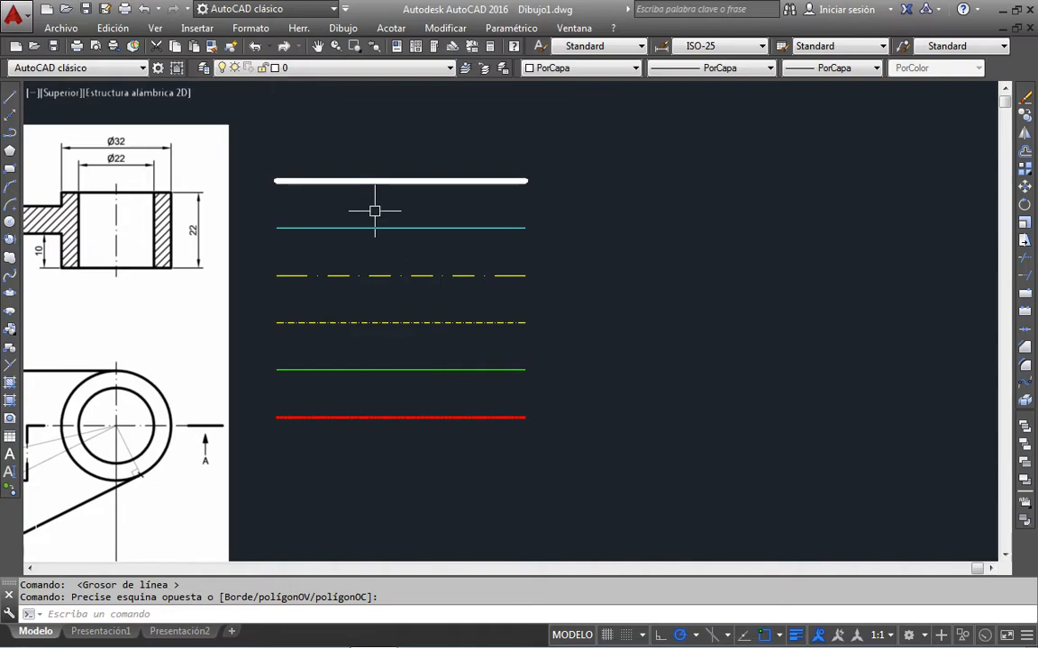
pyautogui.scroll(2, 374, 210)
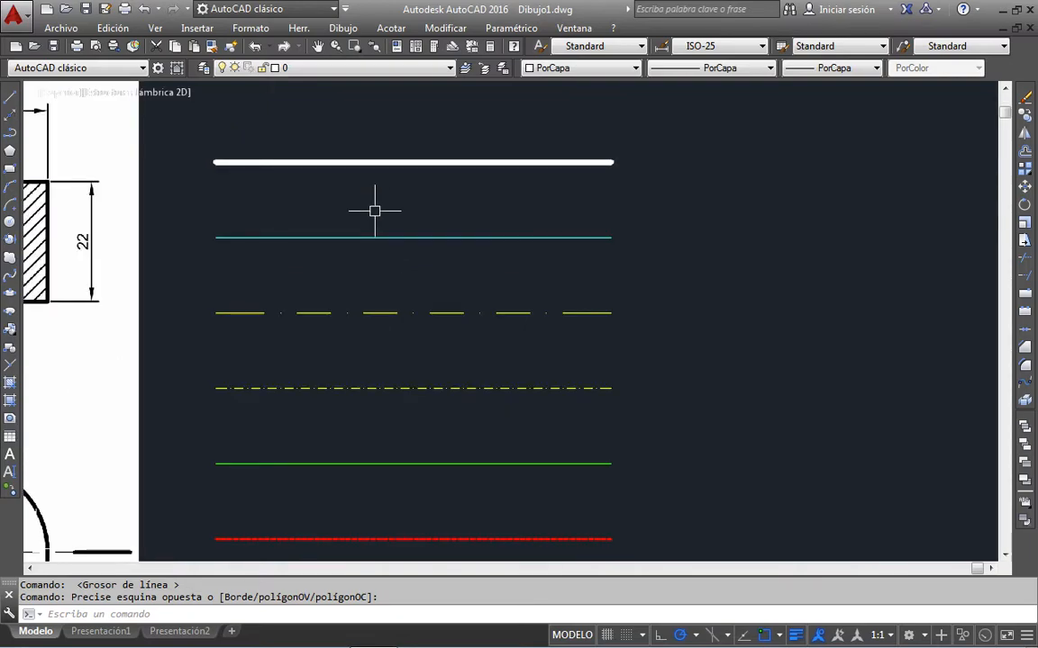
pyautogui.click(543, 225)
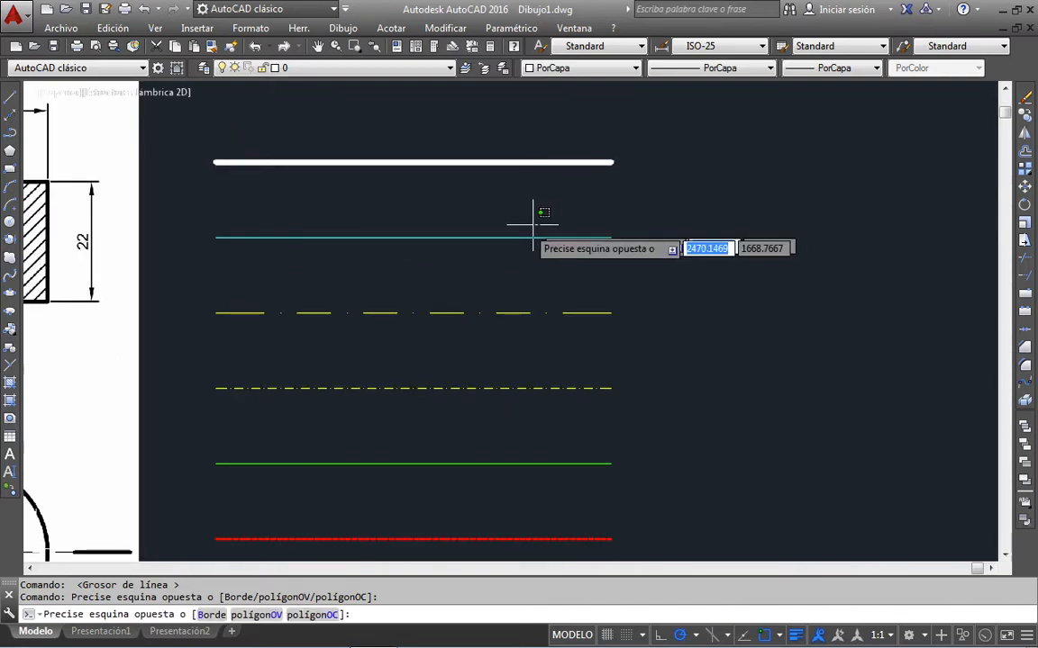
pyautogui.click(429, 478)
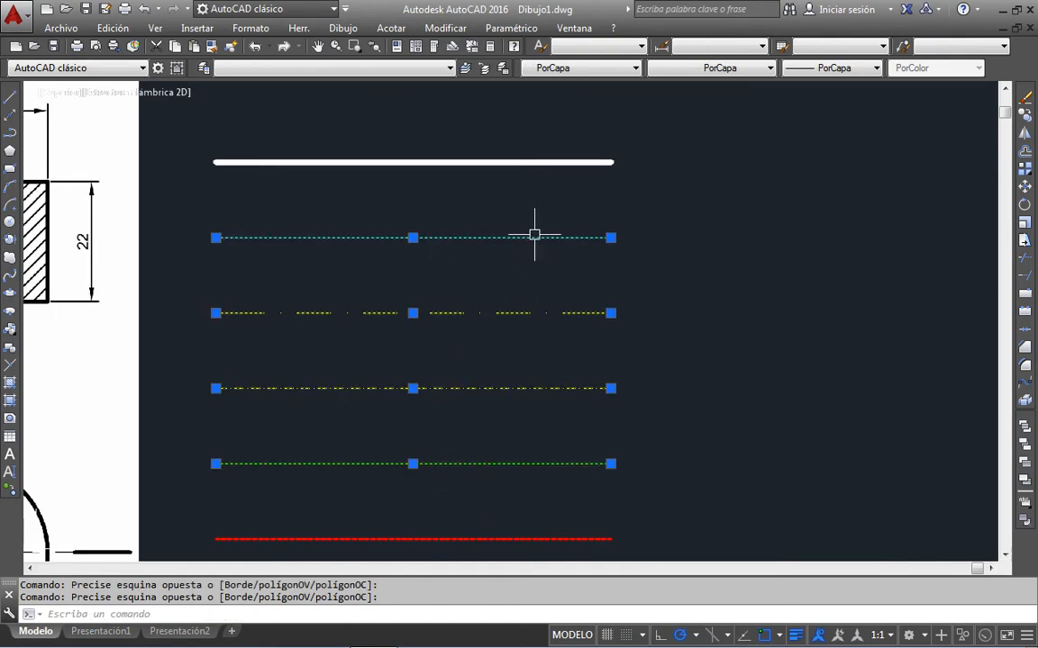
pyautogui.press('Escape')
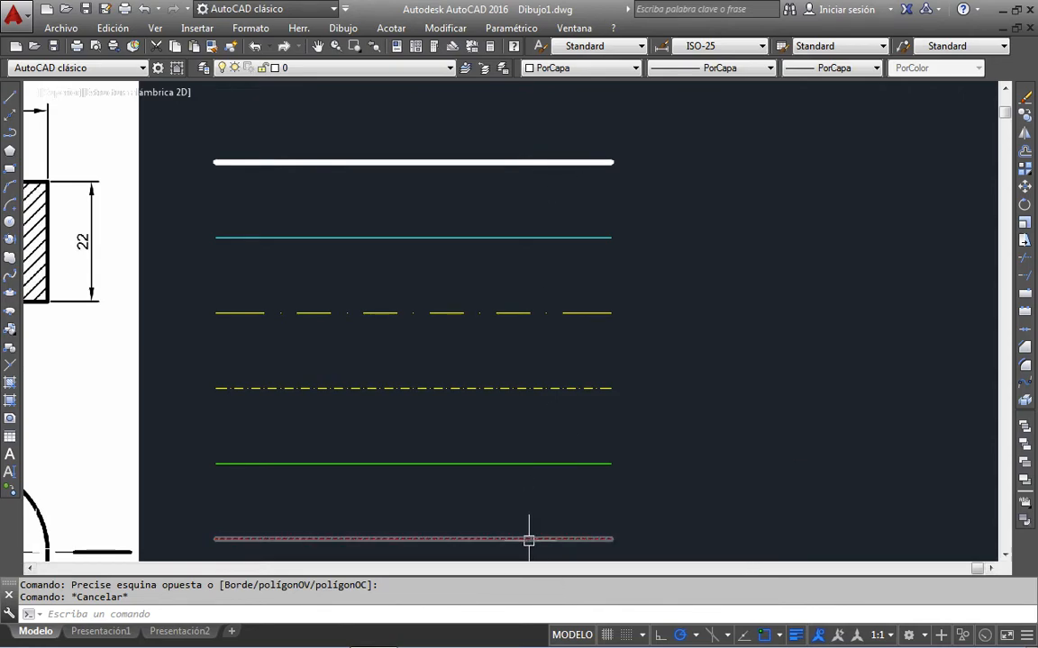
pyautogui.moveTo(527, 539)
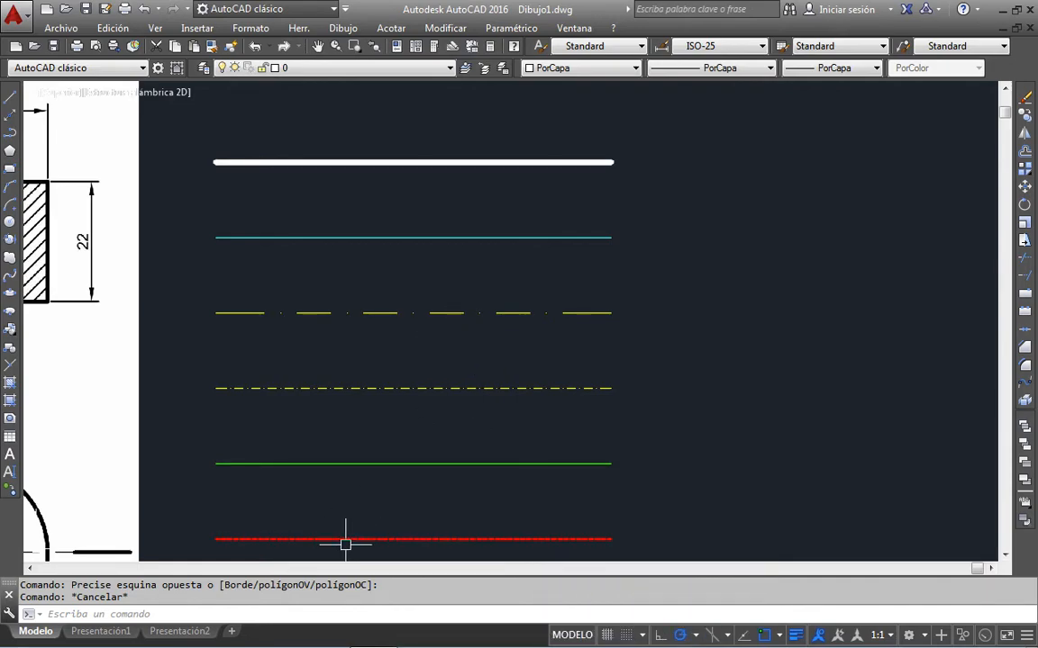
pyautogui.scroll(6, 345, 544)
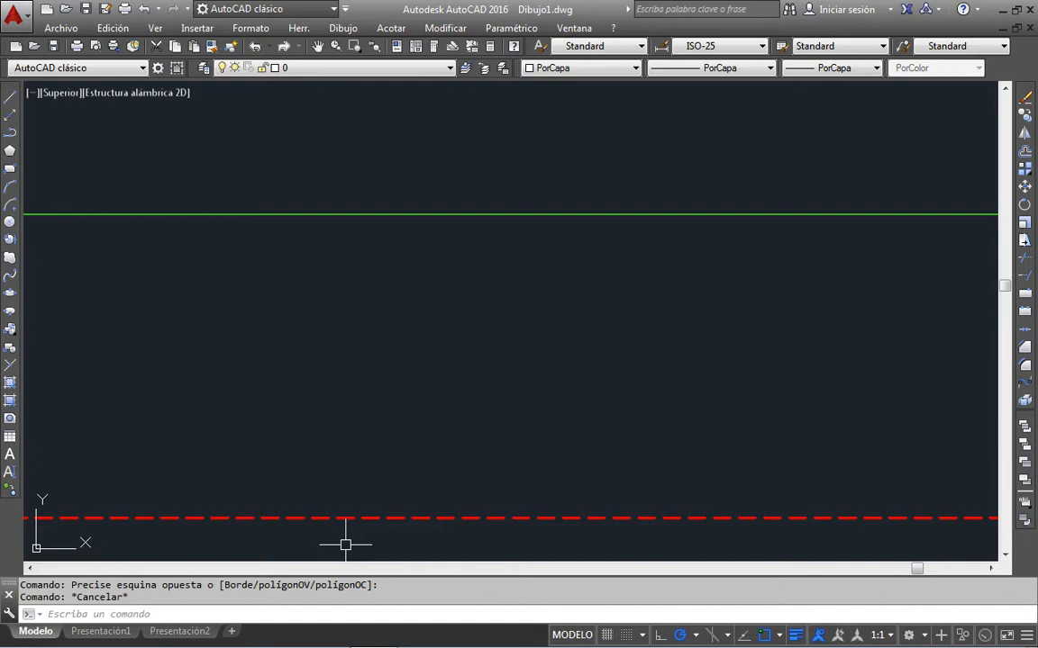
pyautogui.scroll(-2, 345, 544)
pyautogui.scroll(-4, 345, 544)
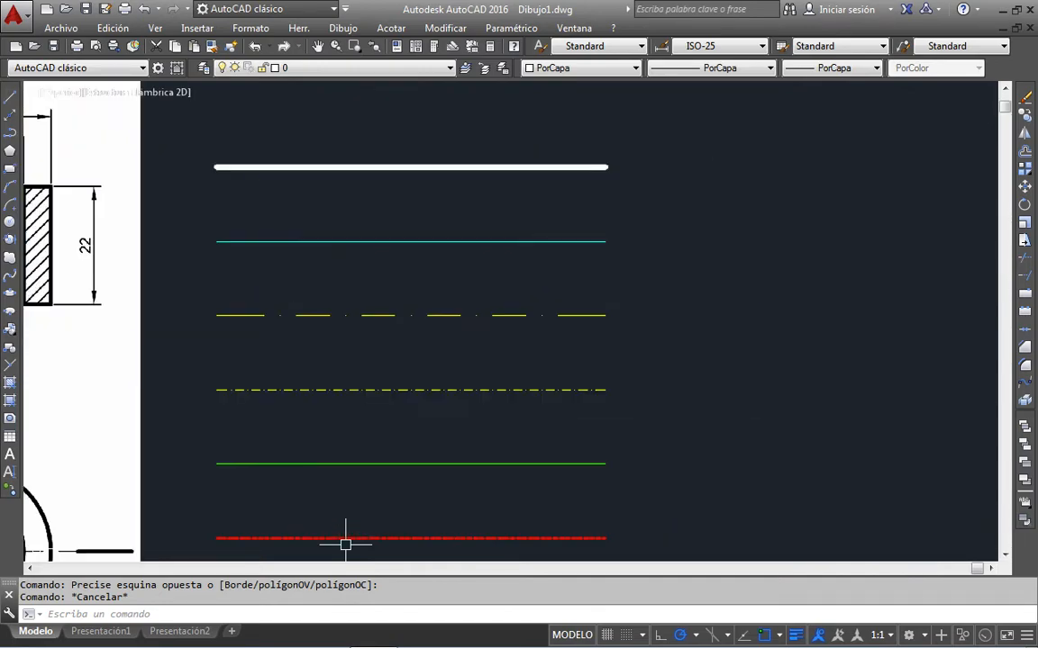
# Step: Draw a horizontal line 50 units long just above the start of the lowest, dashed sample line
pyautogui.write('L')
pyautogui.press('Return')
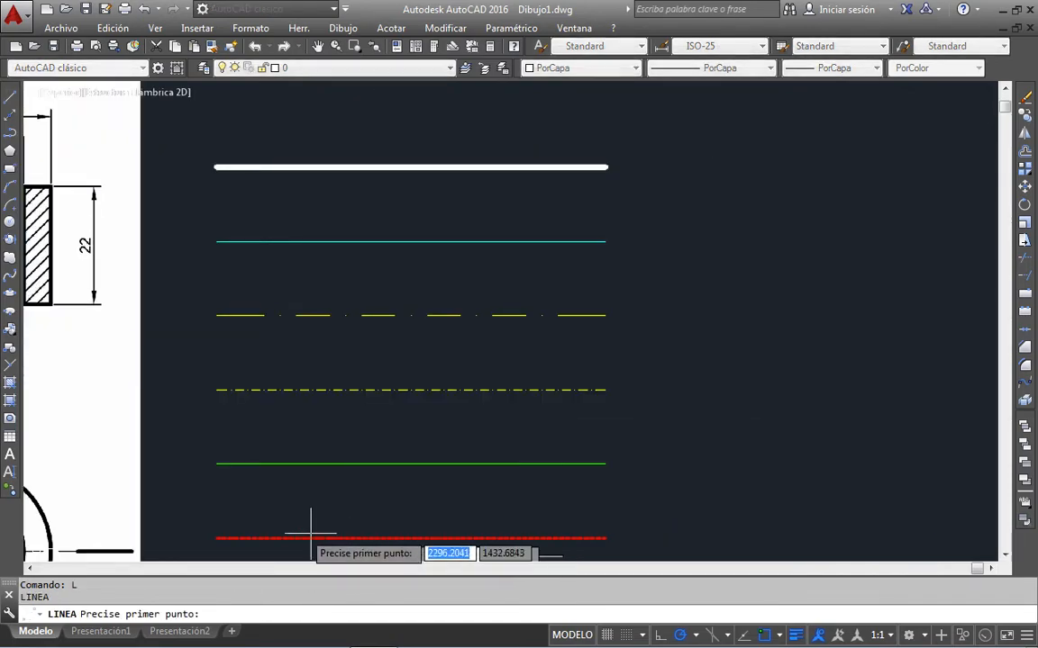
pyautogui.click(215, 520)
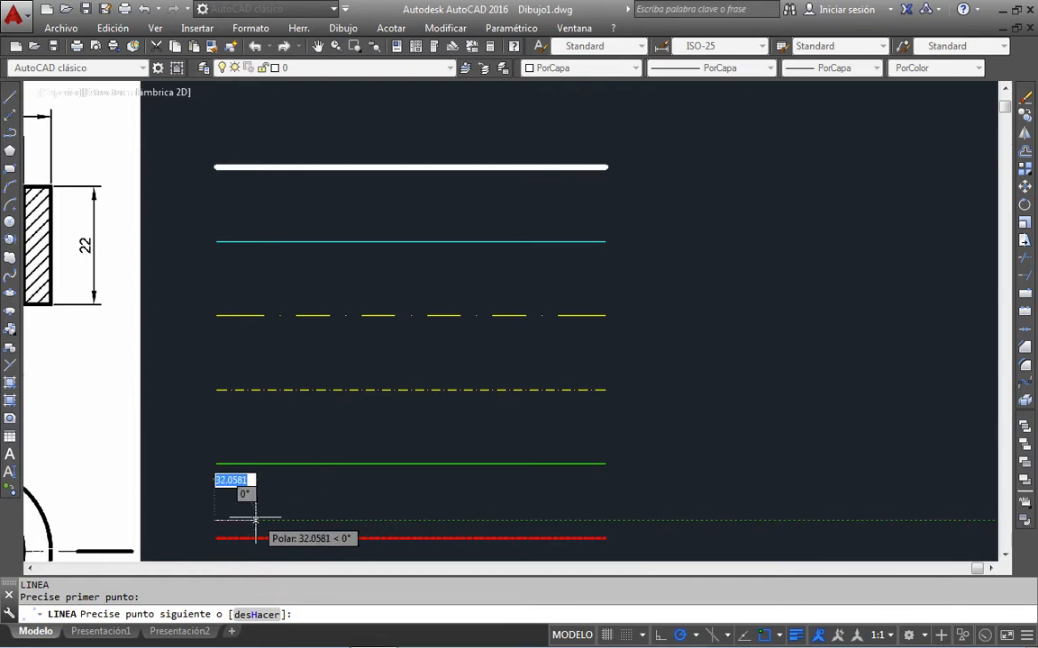
pyautogui.write('50')
pyautogui.press('Return')
pyautogui.press('Return')
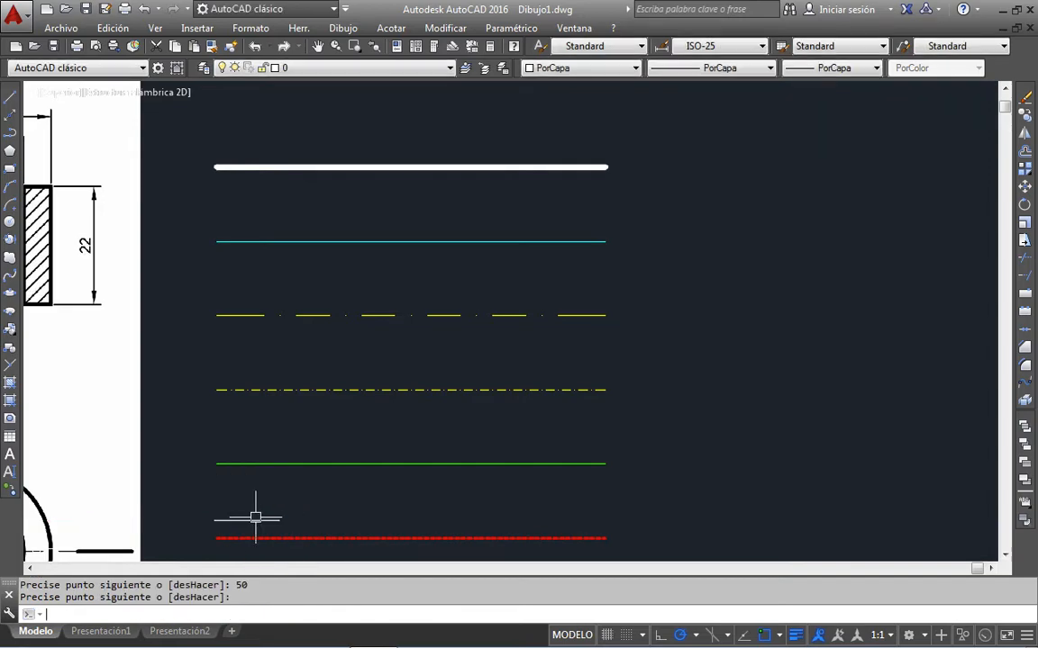
# Step: Assign the short 50-unit line to the LINEAS OCULTAS layer and compare its dashes with the long hidden line
pyautogui.write('z')
pyautogui.press('Return')
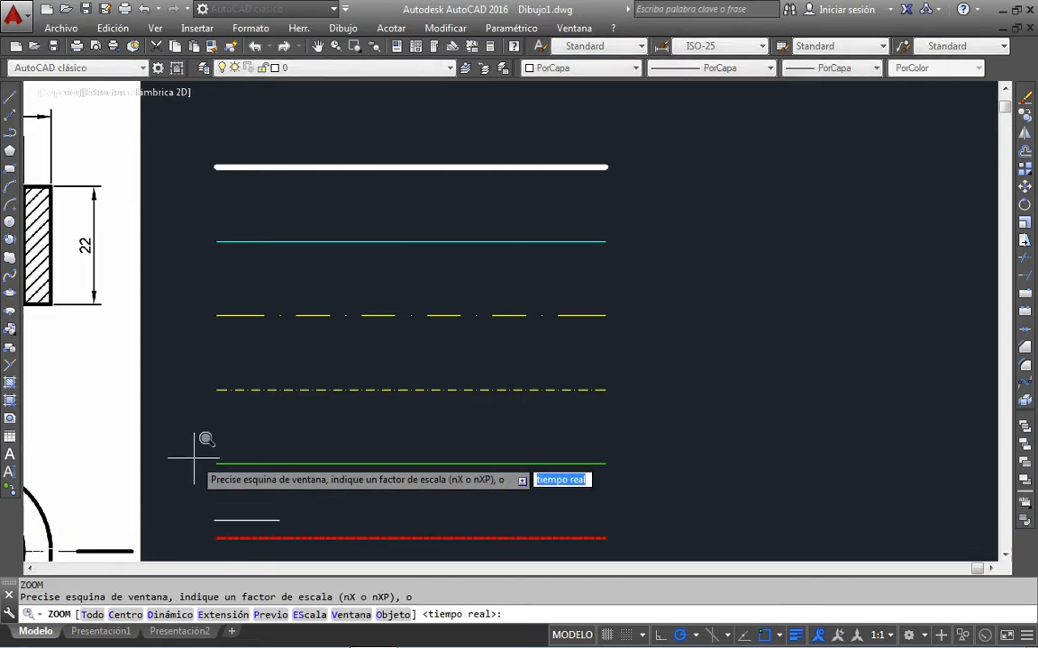
pyautogui.click(192, 458)
pyautogui.click(333, 537)
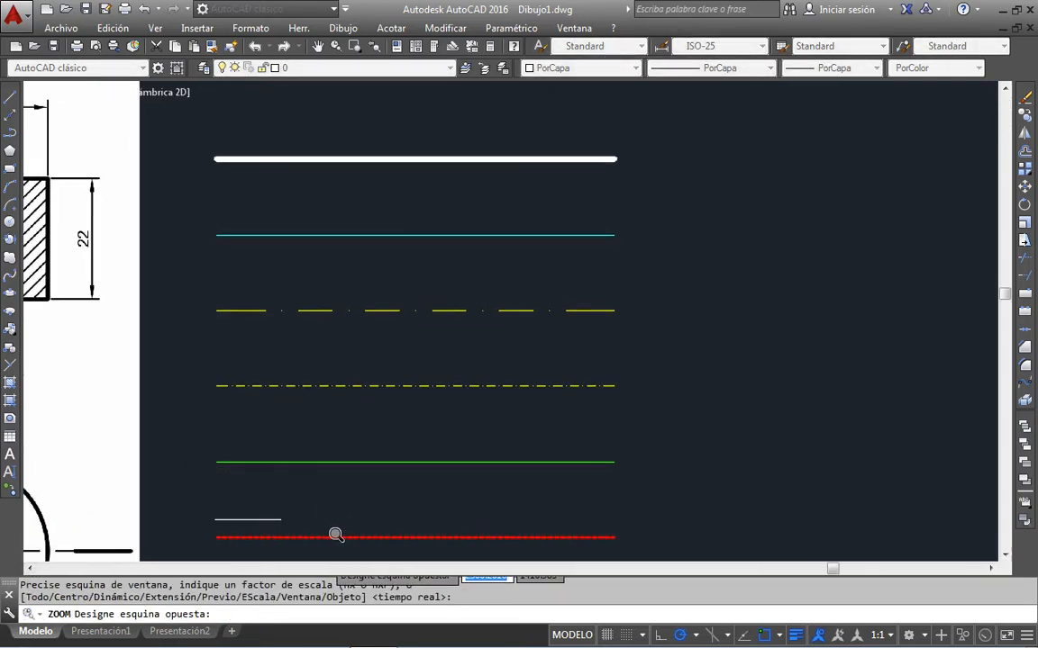
pyautogui.press('Escape')
pyautogui.click(466, 398)
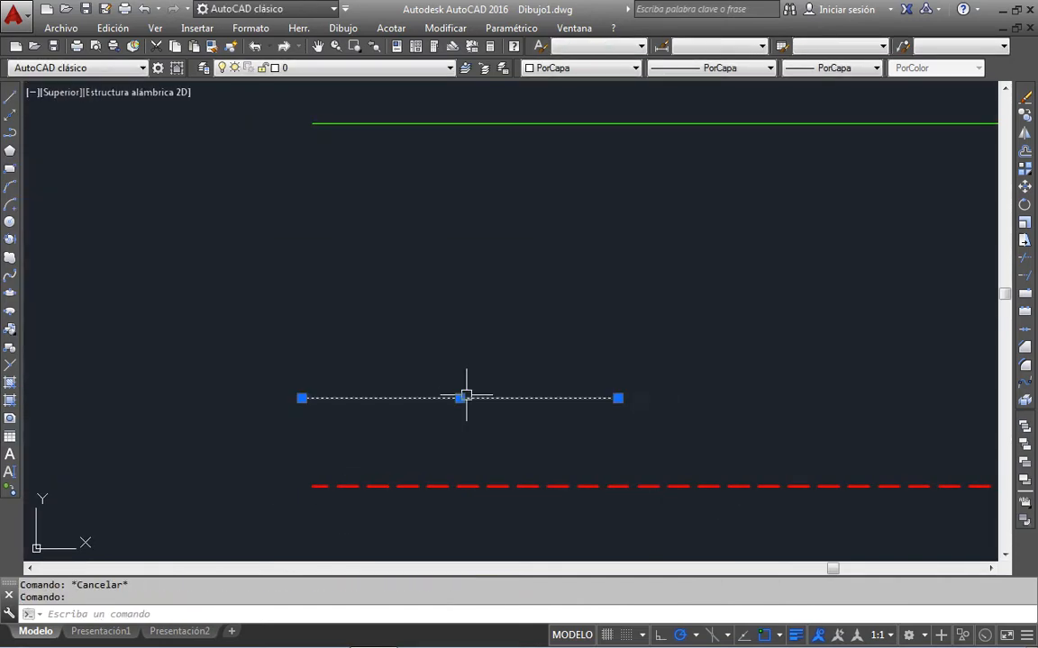
pyautogui.click(356, 68)
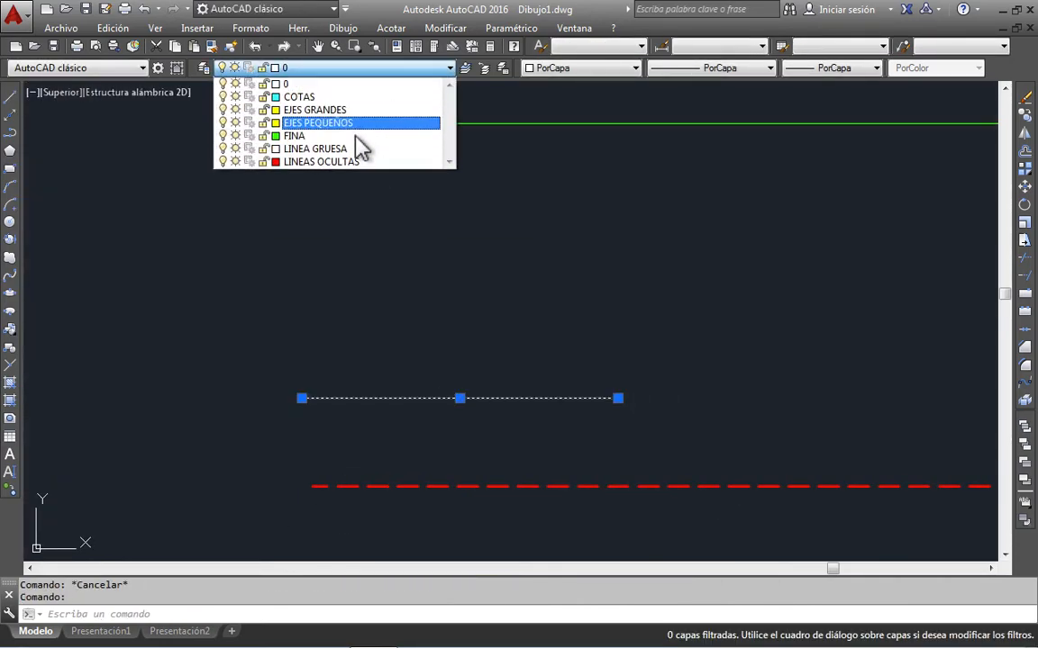
pyautogui.click(360, 162)
pyautogui.press('Escape')
pyautogui.scroll(-4, 524, 367)
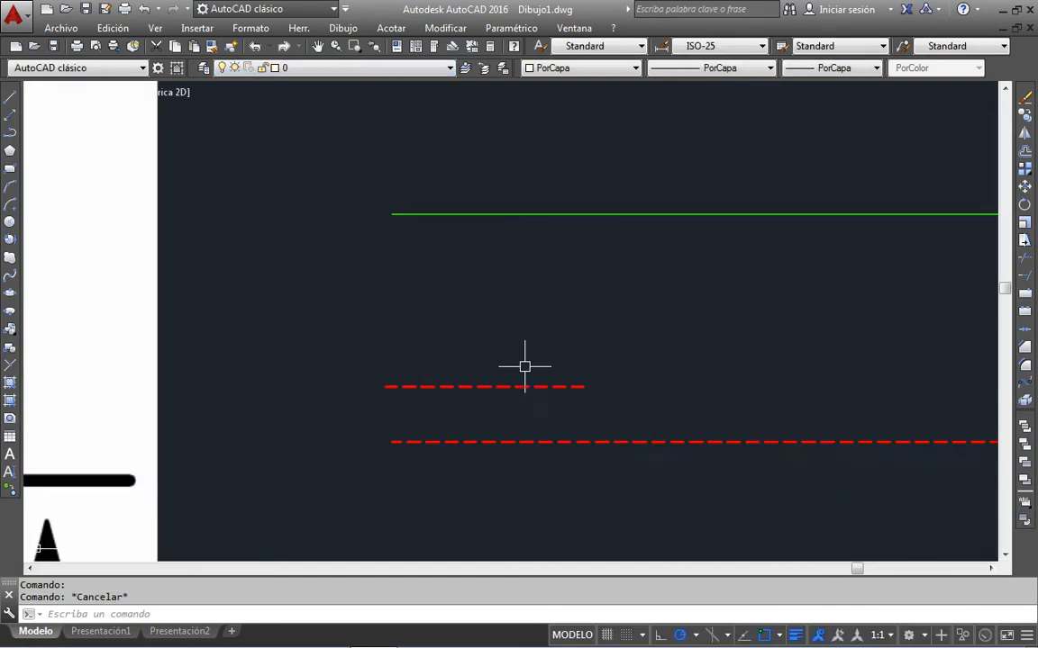
pyautogui.scroll(2, 524, 367)
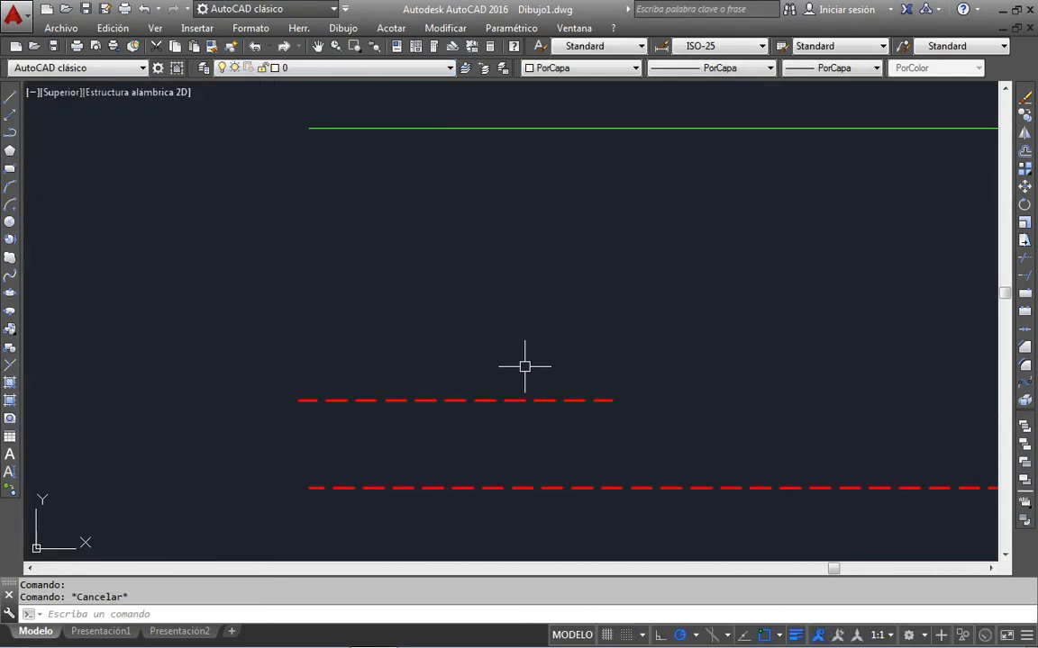
# Step: Return to the earlier overall view that shows all the sample lines together
pyautogui.write('z')
pyautogui.press('Return')
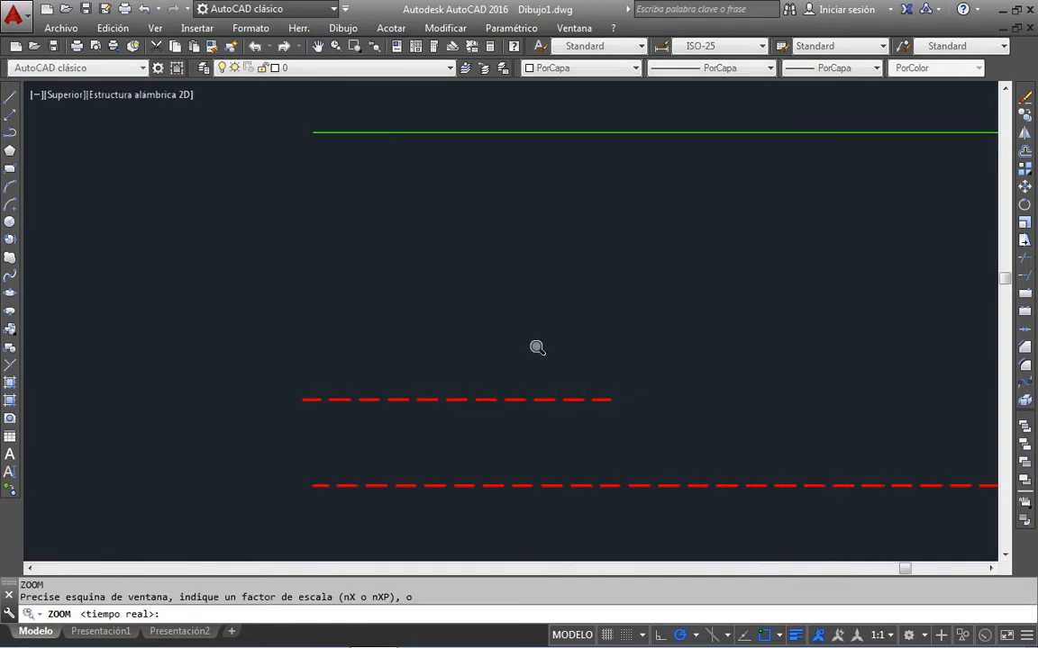
pyautogui.write('p')
pyautogui.press('Return')
pyautogui.write('z')
pyautogui.press('Return')
pyautogui.write('p')
pyautogui.press('Return')
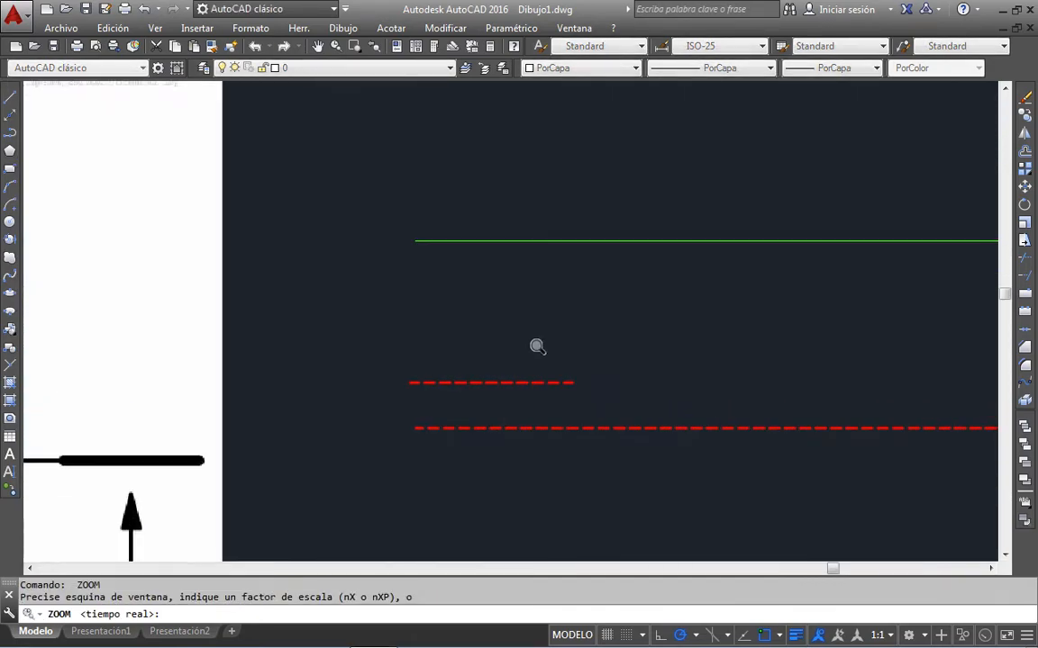
pyautogui.write('z')
pyautogui.press('Return')
pyautogui.write('p')
pyautogui.press('Return')
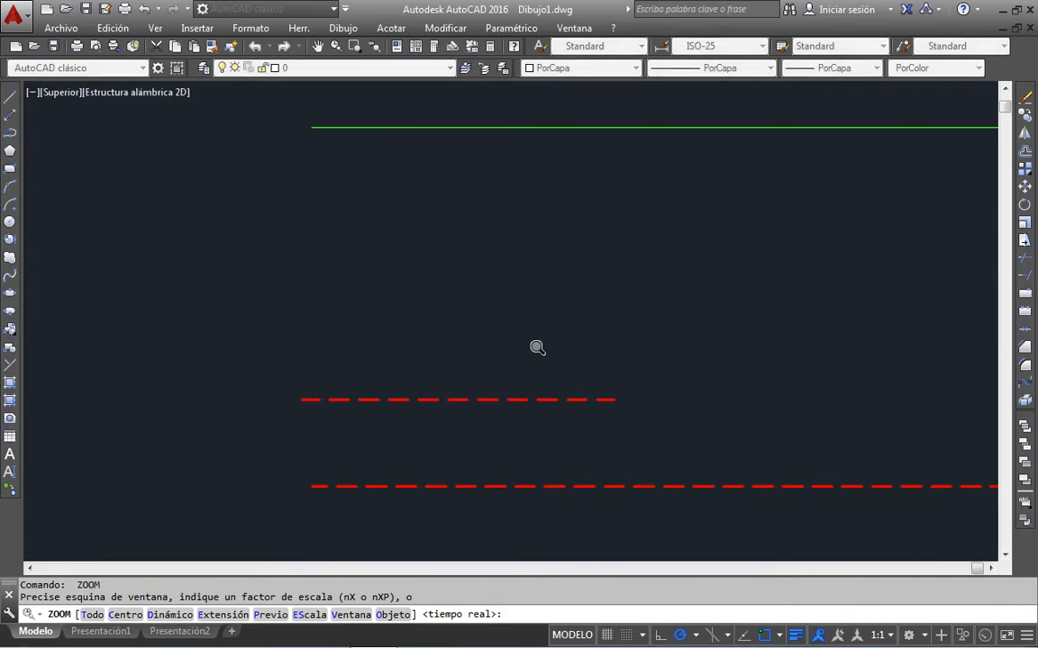
pyautogui.press('Escape')
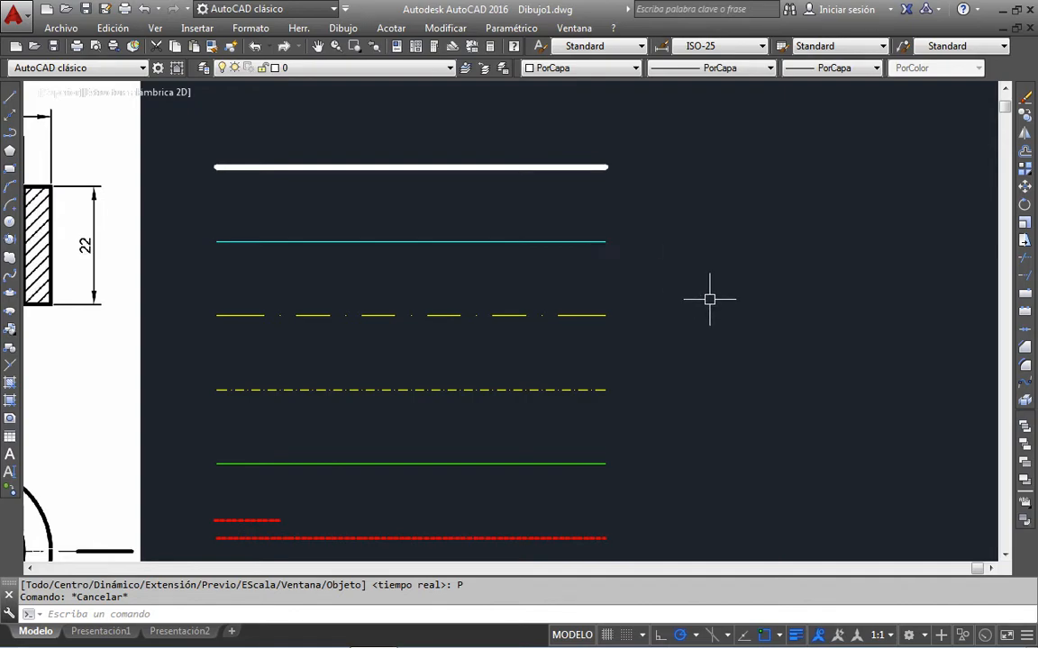
# Step: Make COTAS the current layer and draw a circle of radius about 117 in the empty area beside the sample lines
pyautogui.click(324, 70)
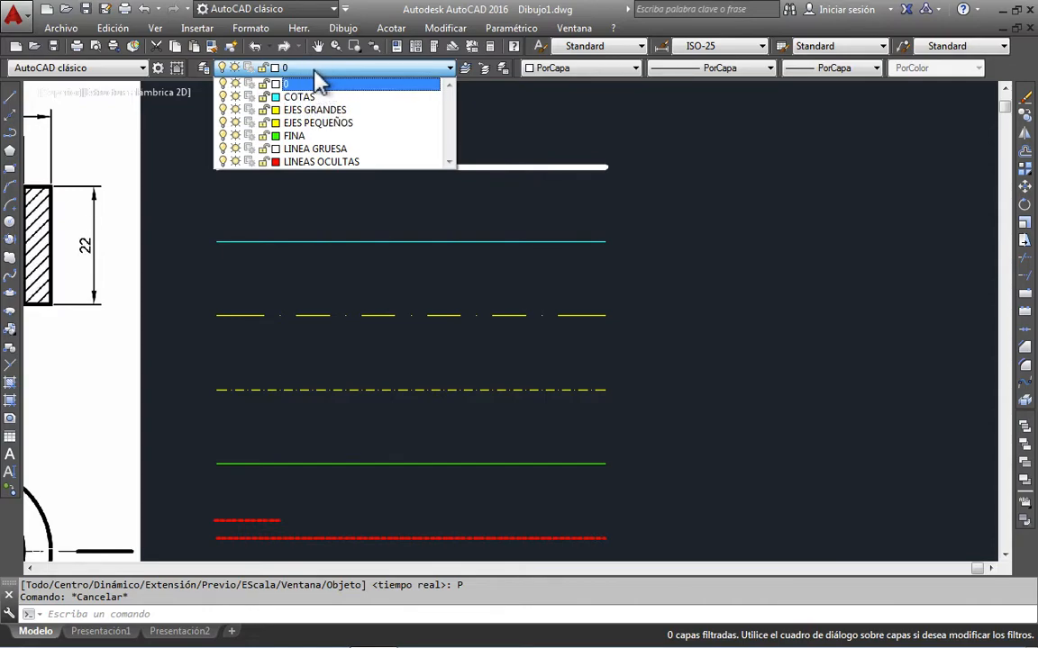
pyautogui.click(288, 97)
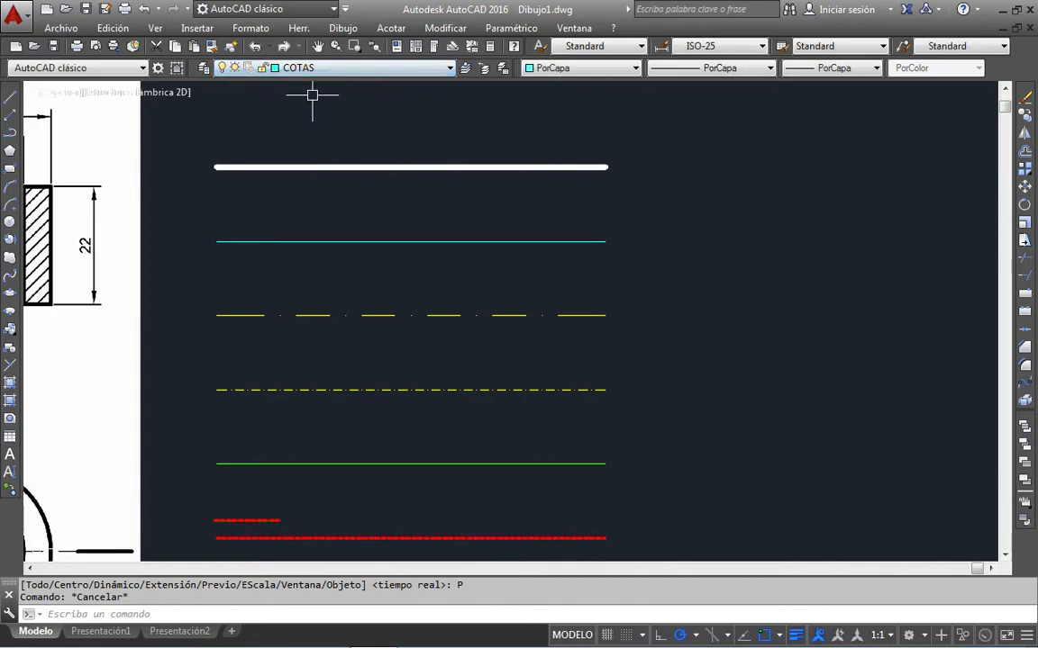
pyautogui.write('p')
pyautogui.press('Return')
pyautogui.moveTo(655, 303)
pyautogui.mouseDown()
pyautogui.moveTo(430, 294)
pyautogui.moveTo(227, 259)
pyautogui.moveTo(231, 271)
pyautogui.mouseUp()
pyautogui.press('Escape')
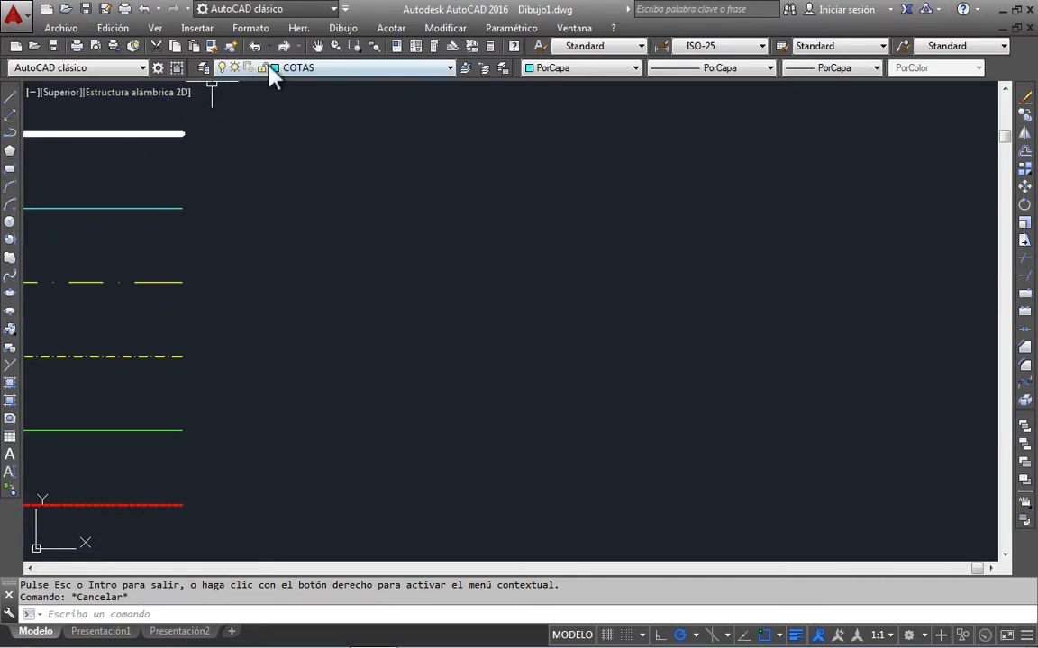
pyautogui.click(11, 224)
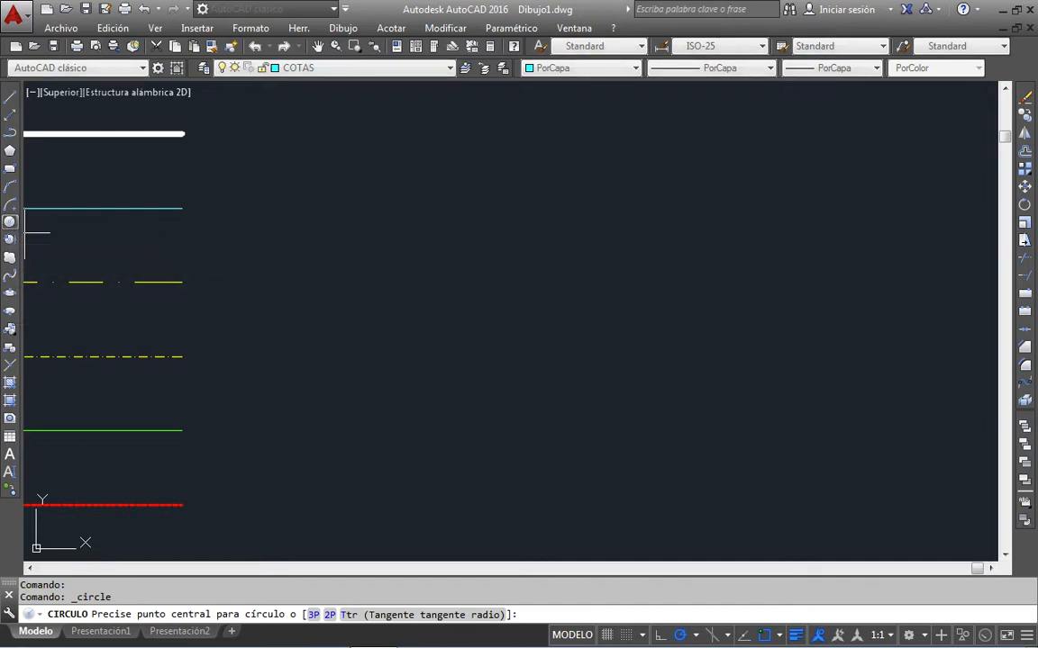
pyautogui.click(599, 347)
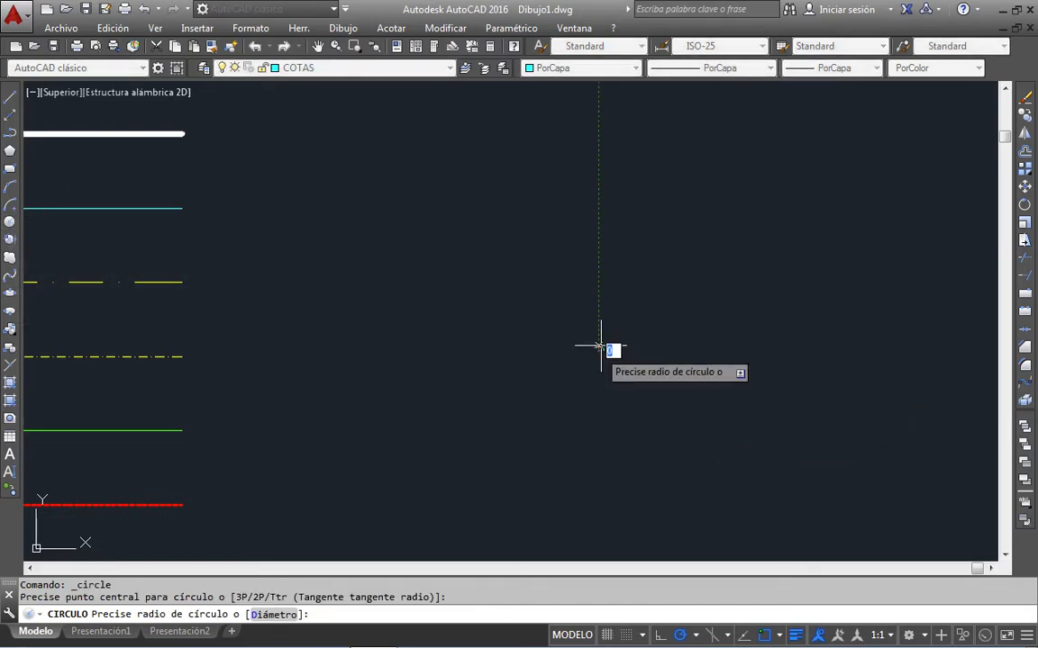
pyautogui.click(718, 260)
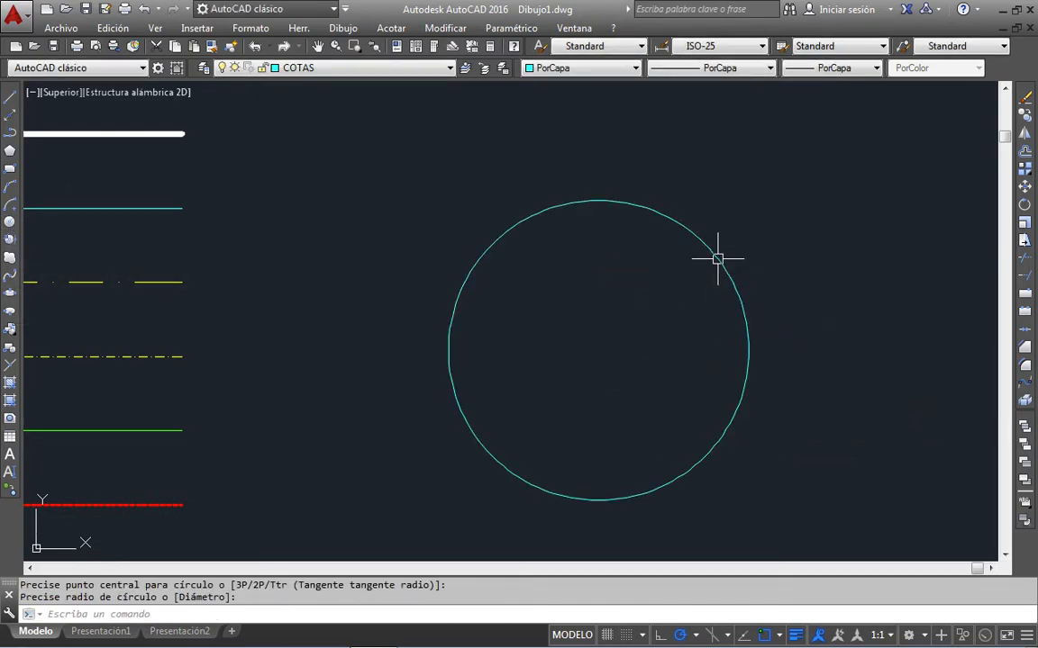
# Step: Draw a smaller circle inside the first one, sharing its centre
pyautogui.press('Return')
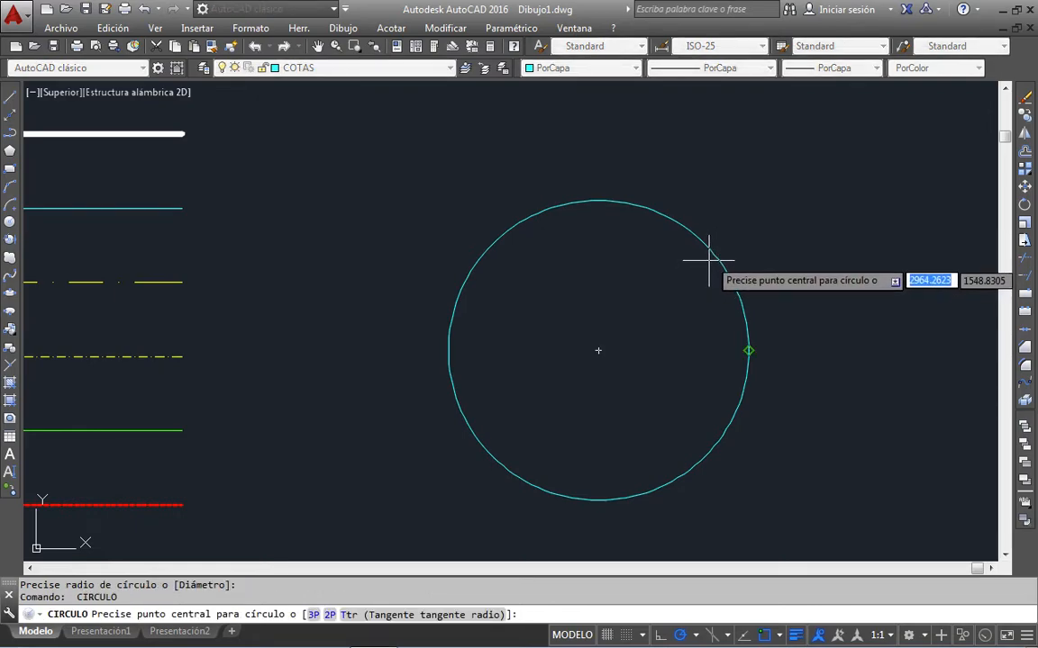
pyautogui.click(598, 349)
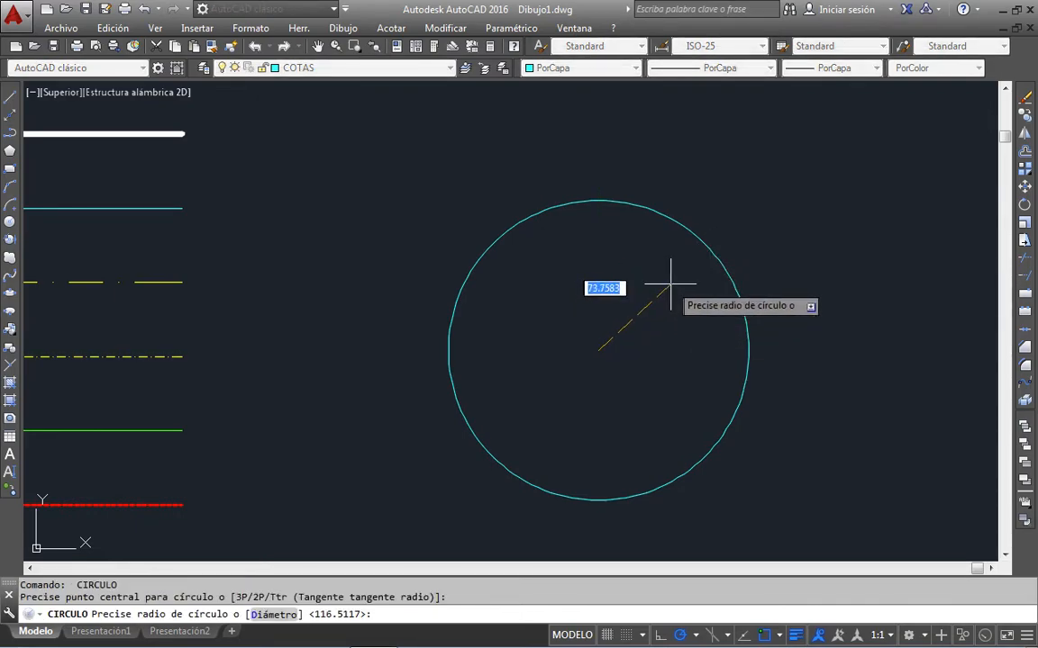
pyautogui.press('Escape')
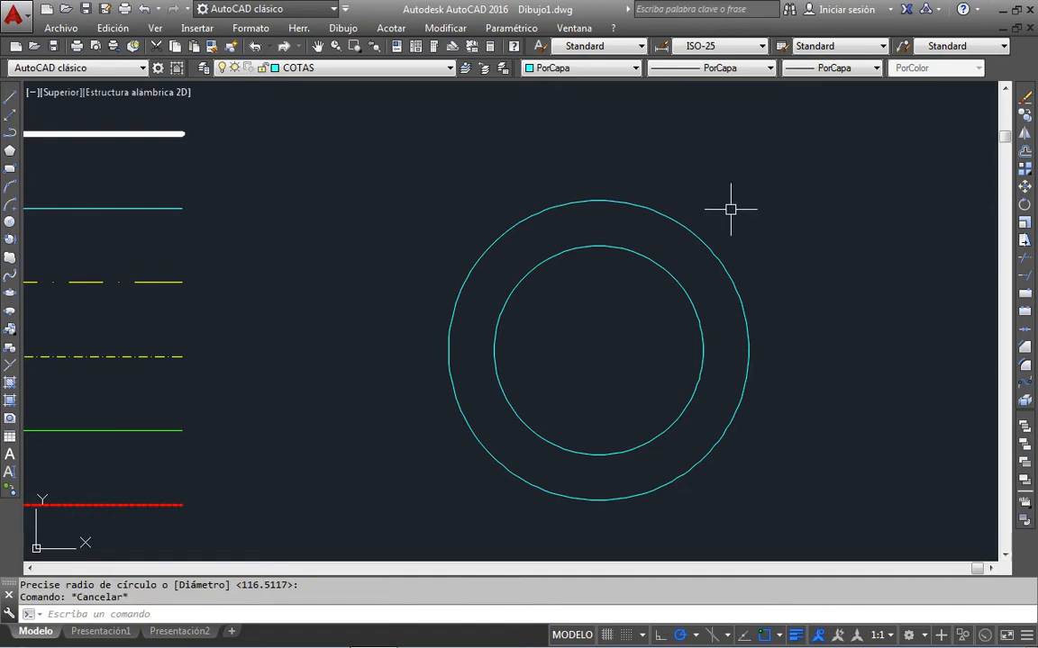
# Step: Assign both concentric circles to the LINEA GRUESA layer
pyautogui.click(731, 209)
pyautogui.click(631, 274)
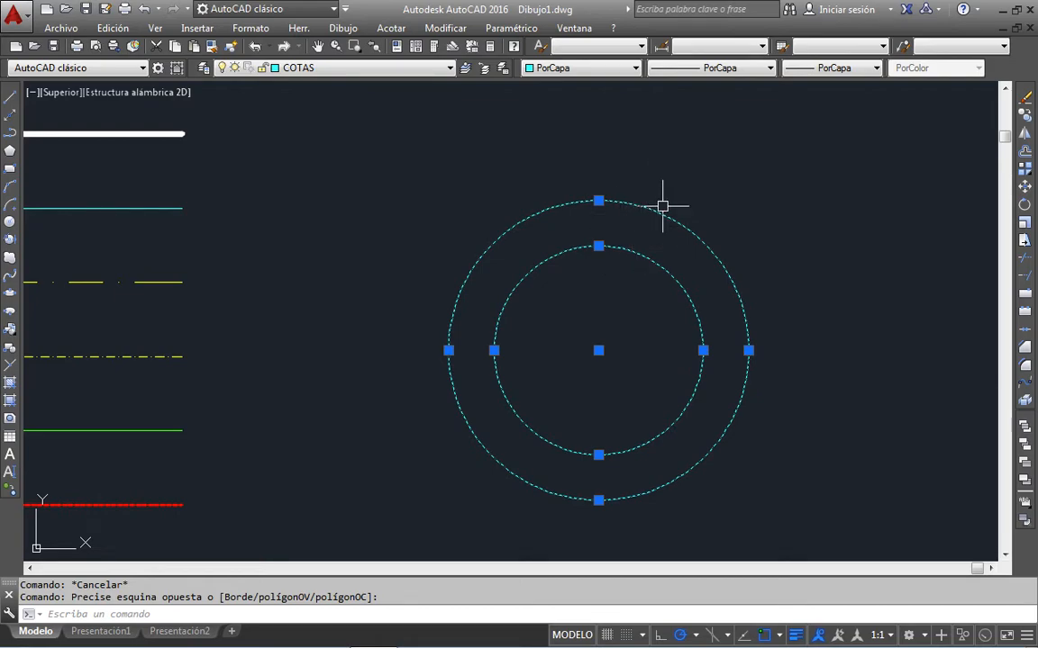
pyautogui.click(415, 71)
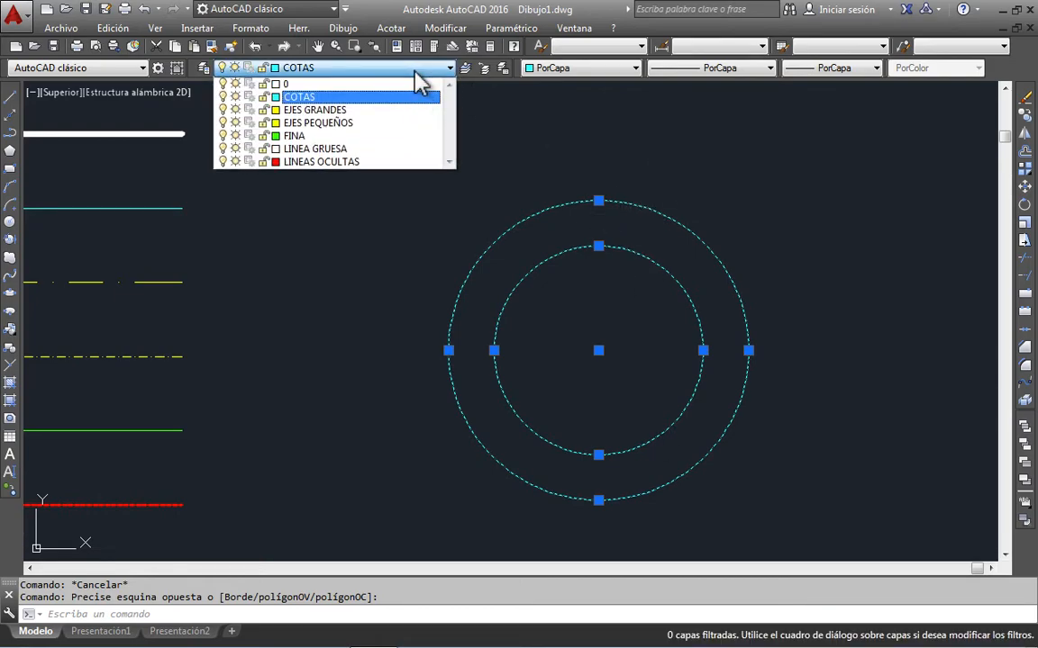
pyautogui.click(326, 149)
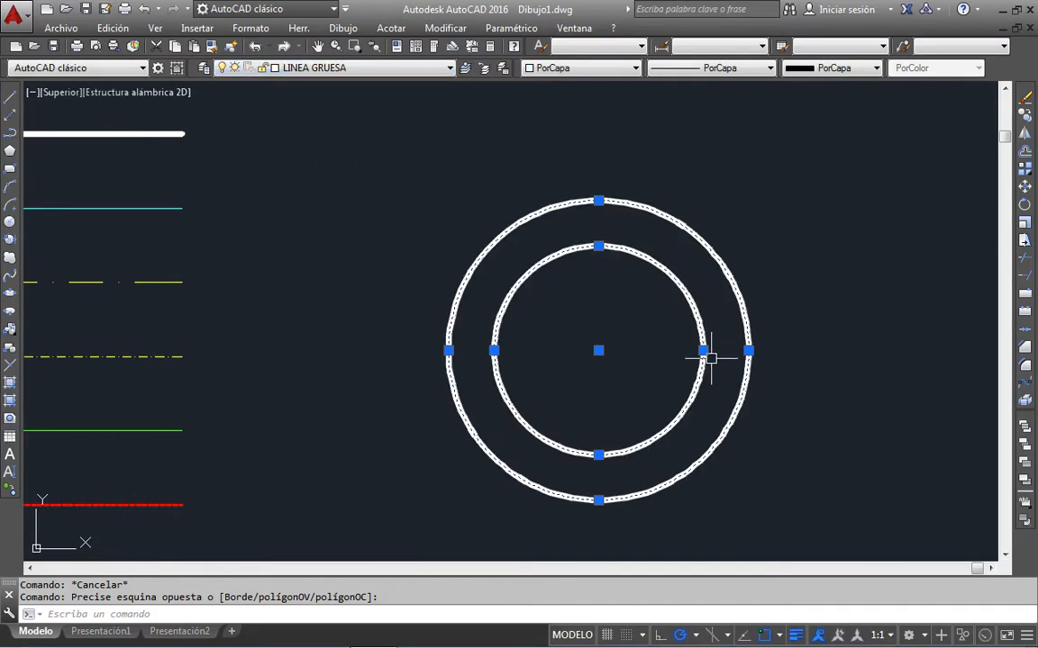
pyautogui.press('Escape')
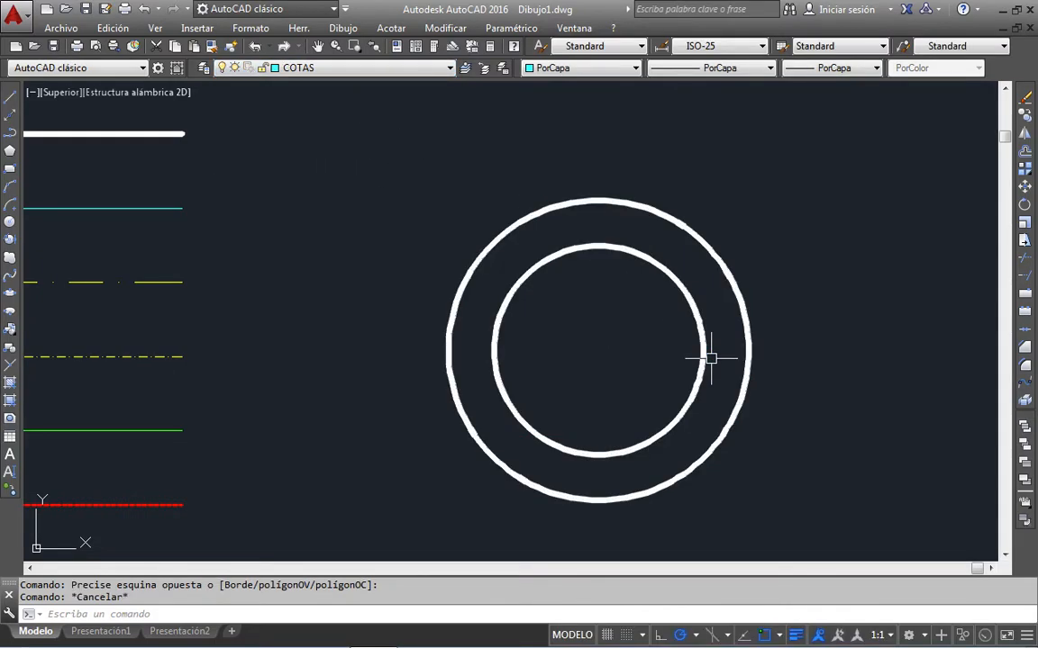
# Step: Draw a horizontal line from the circles' centre rightward to slightly beyond the outer circle
pyautogui.write('L')
pyautogui.press('Return')
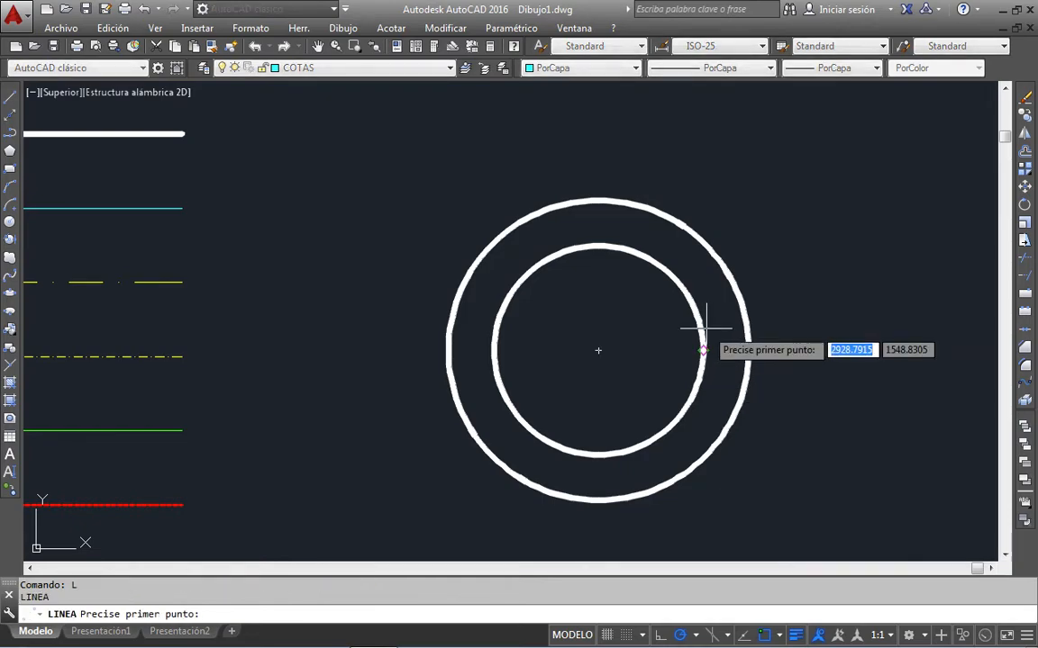
pyautogui.click(598, 350)
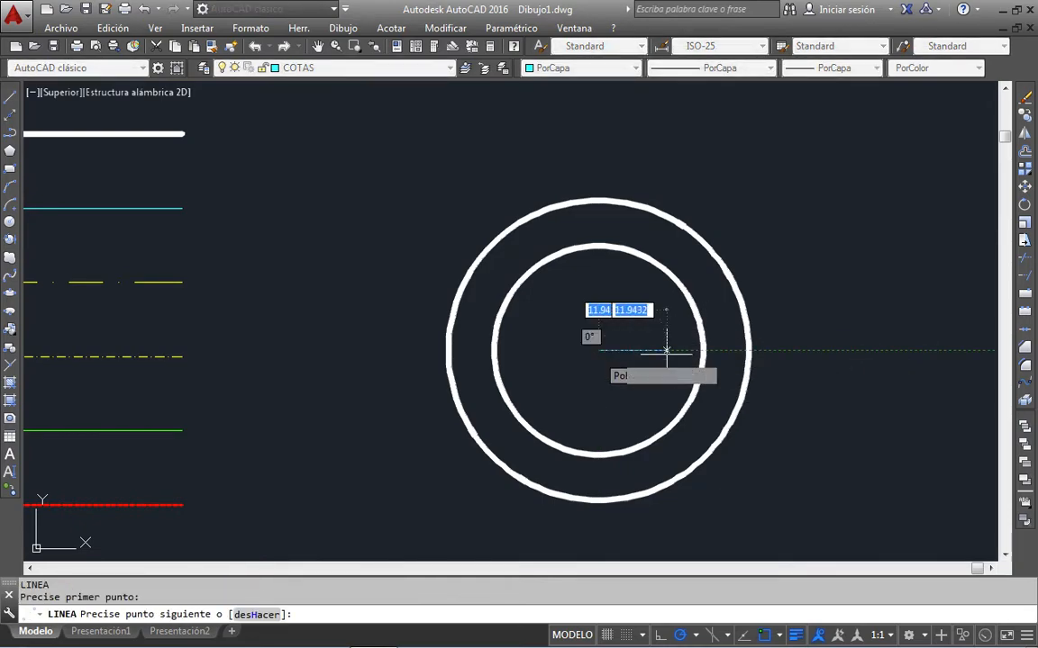
pyautogui.click(798, 350)
pyautogui.press('Escape')
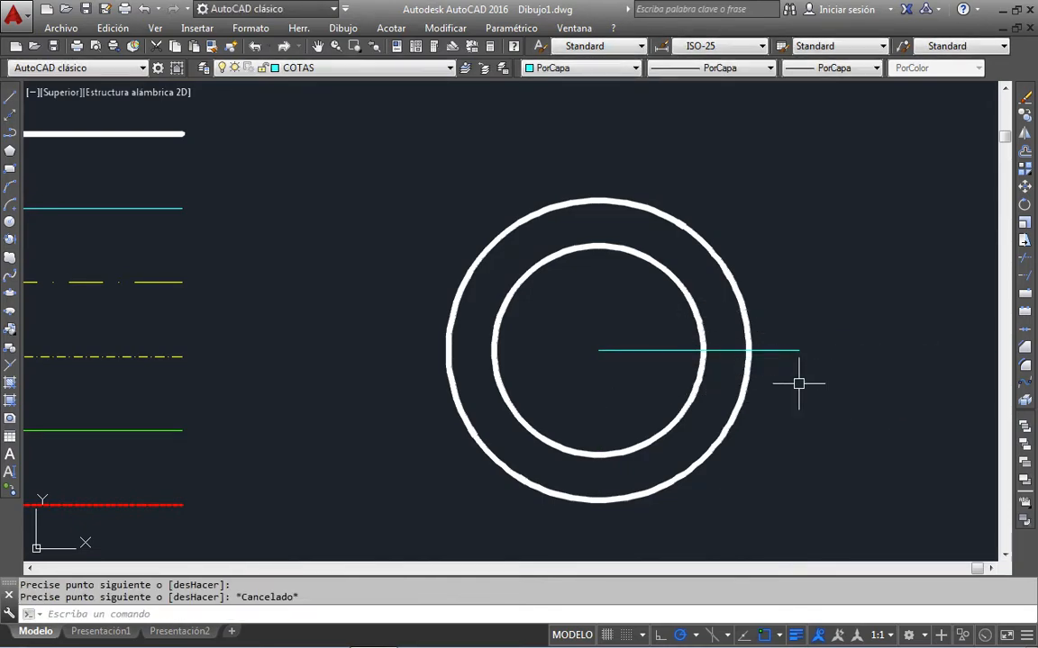
# Step: Assign the horizontal line through the circles to the EJES GRANDES layer
pyautogui.click(778, 352)
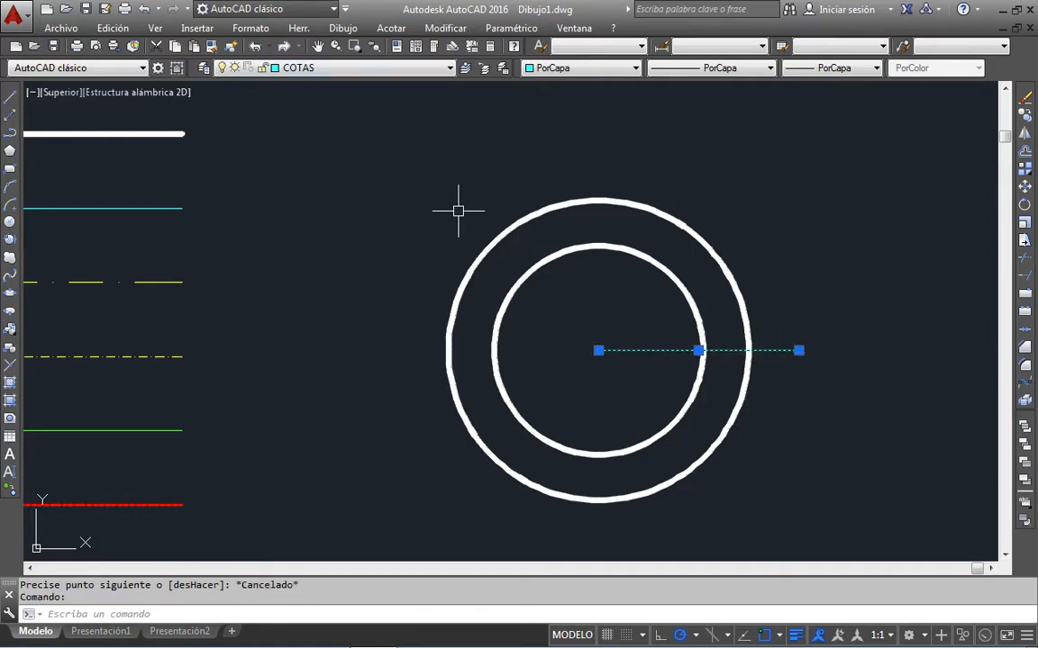
pyautogui.click(378, 68)
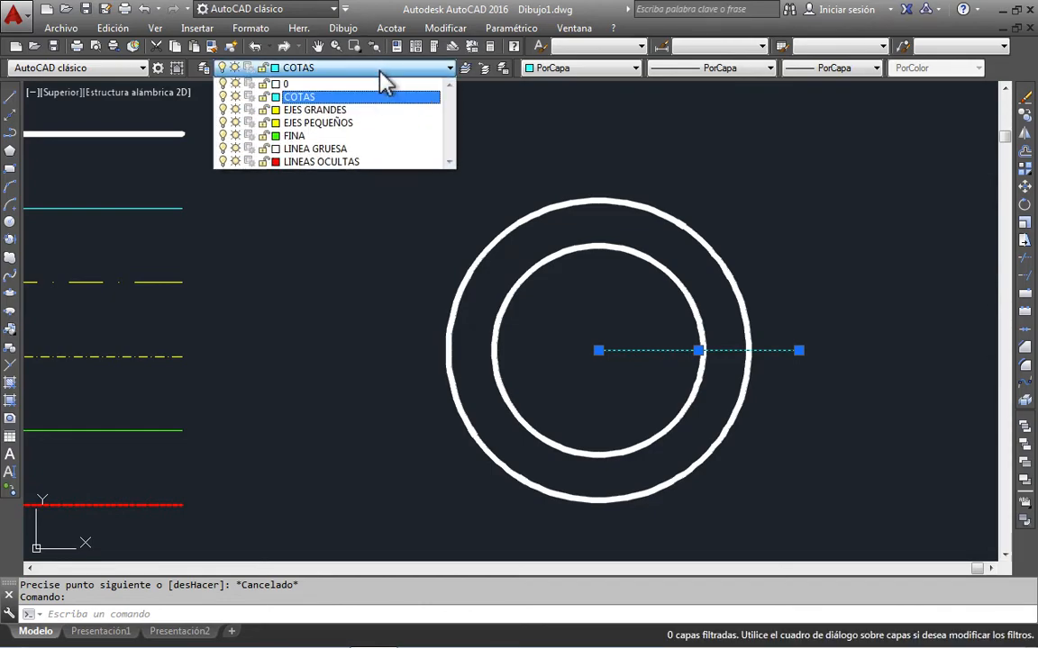
pyautogui.click(361, 114)
pyautogui.press('Escape')
pyautogui.press('Escape')
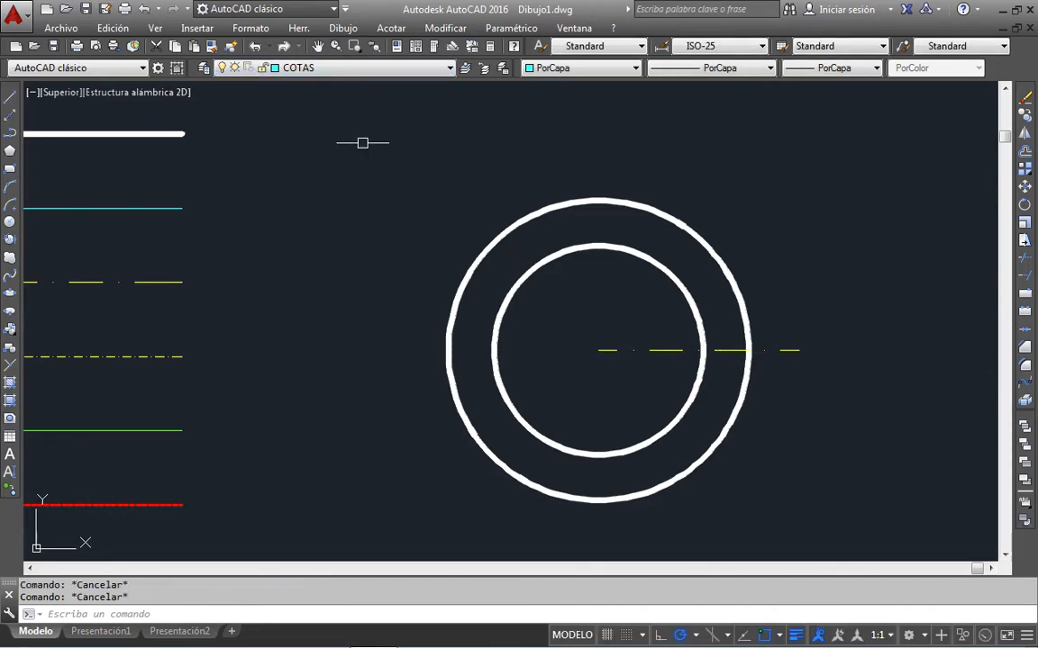
# Step: Make EJES GRANDES the current layer and draw a vertical centre line about 158 units long upward from the circles' centre
pyautogui.click(374, 71)
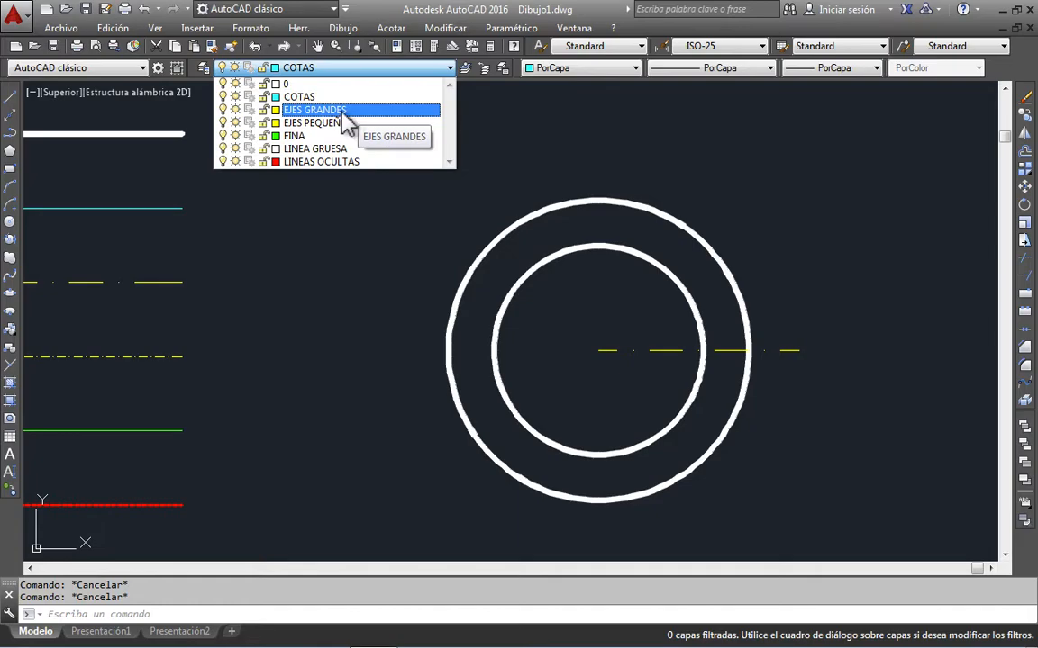
pyautogui.click(347, 110)
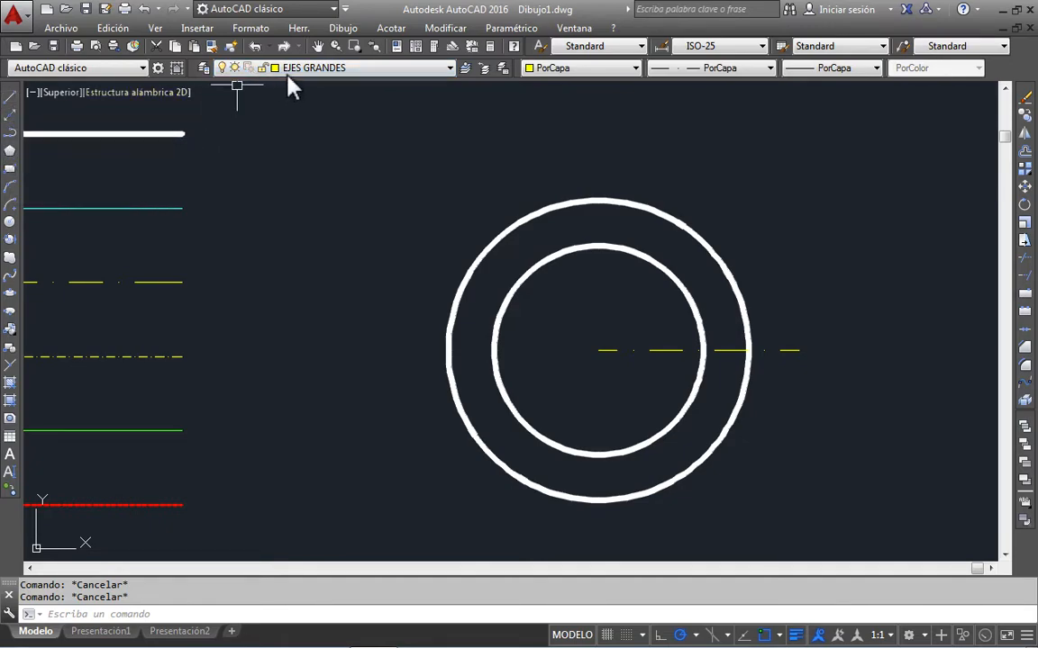
pyautogui.click(10, 96)
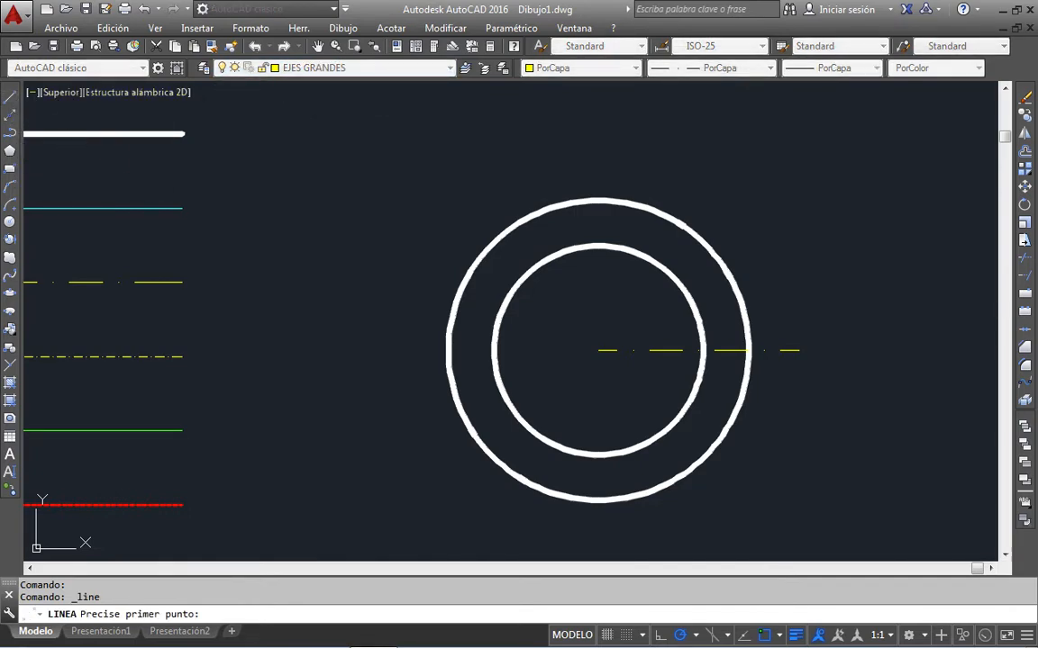
pyautogui.click(598, 349)
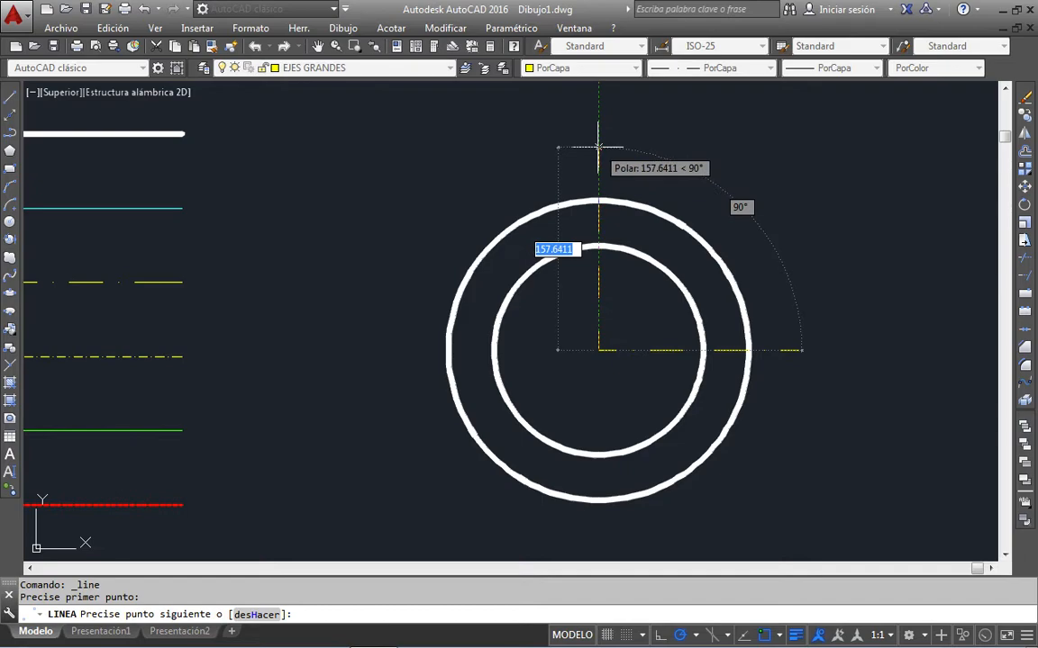
pyautogui.click(598, 146)
pyautogui.press('Return')
# Step: Draw centre lines leftward and downward from the circles' centre, each ending slightly beyond the outer circle
pyautogui.press('Return')
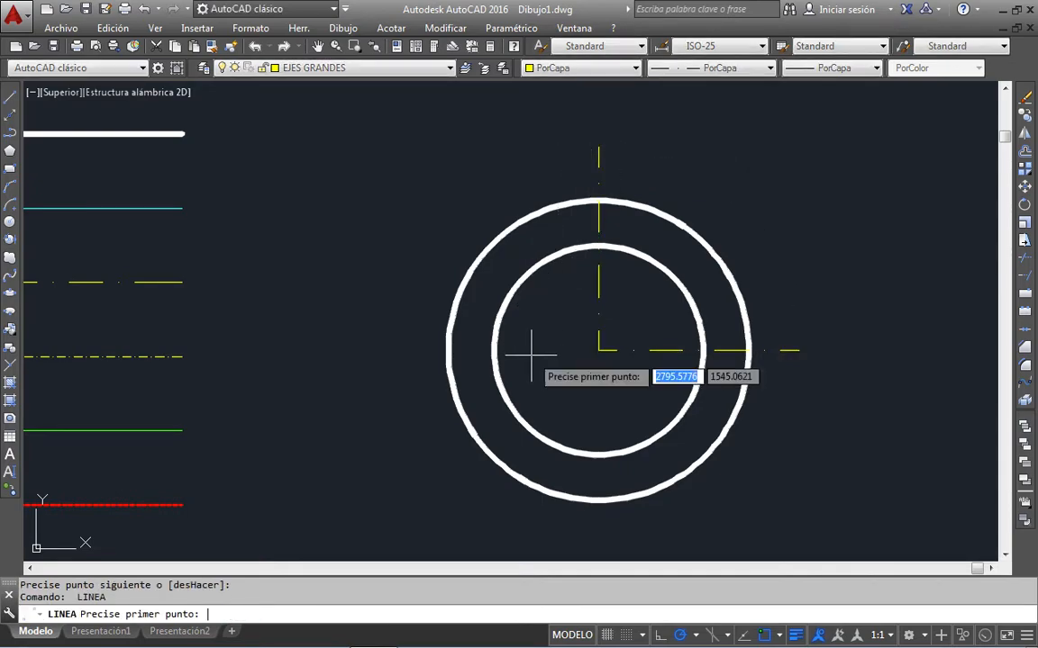
pyautogui.click(598, 350)
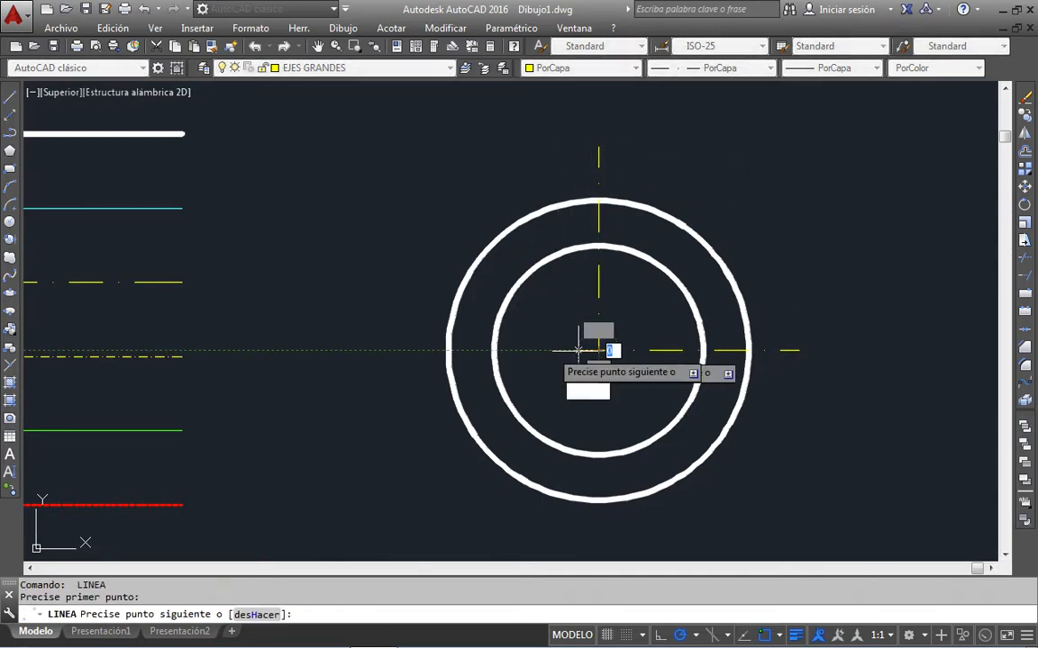
pyautogui.click(411, 350)
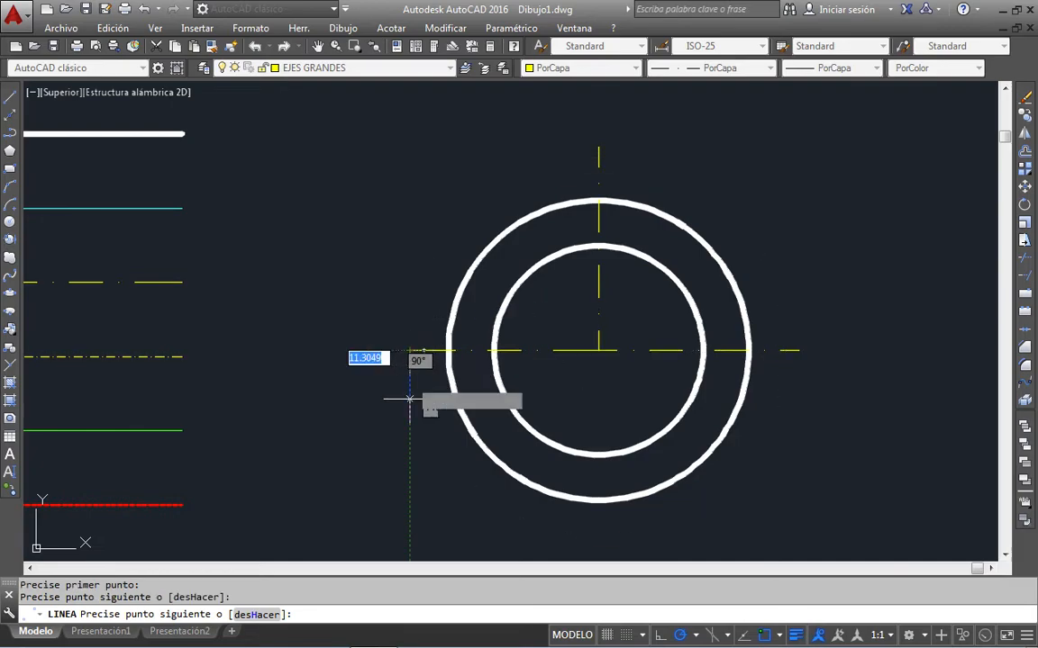
pyautogui.press('Return')
pyautogui.press('Return')
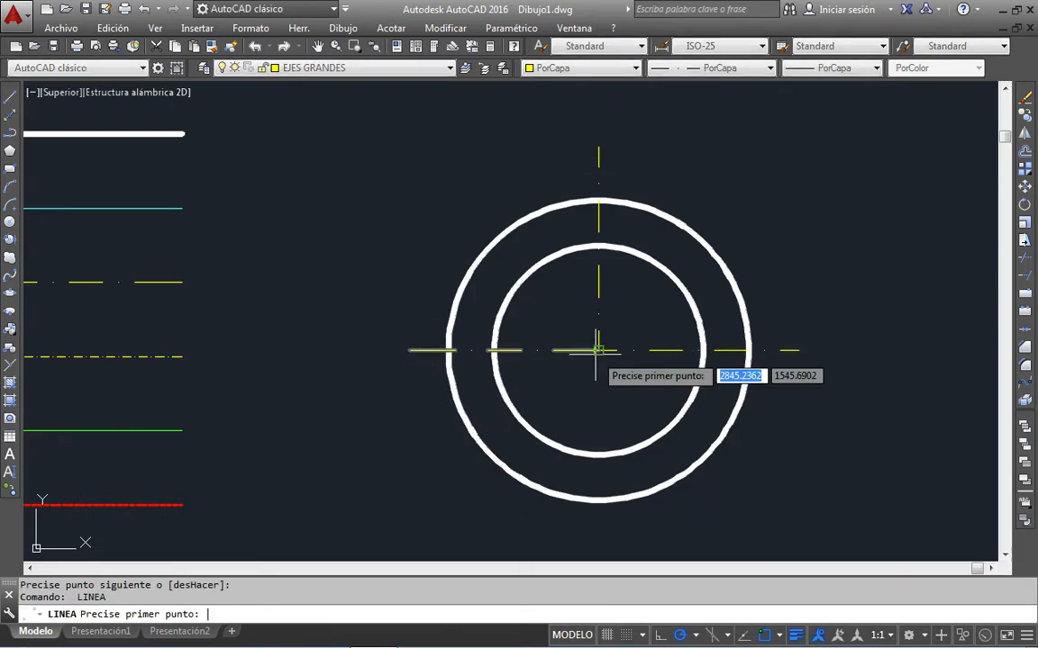
pyautogui.click(596, 350)
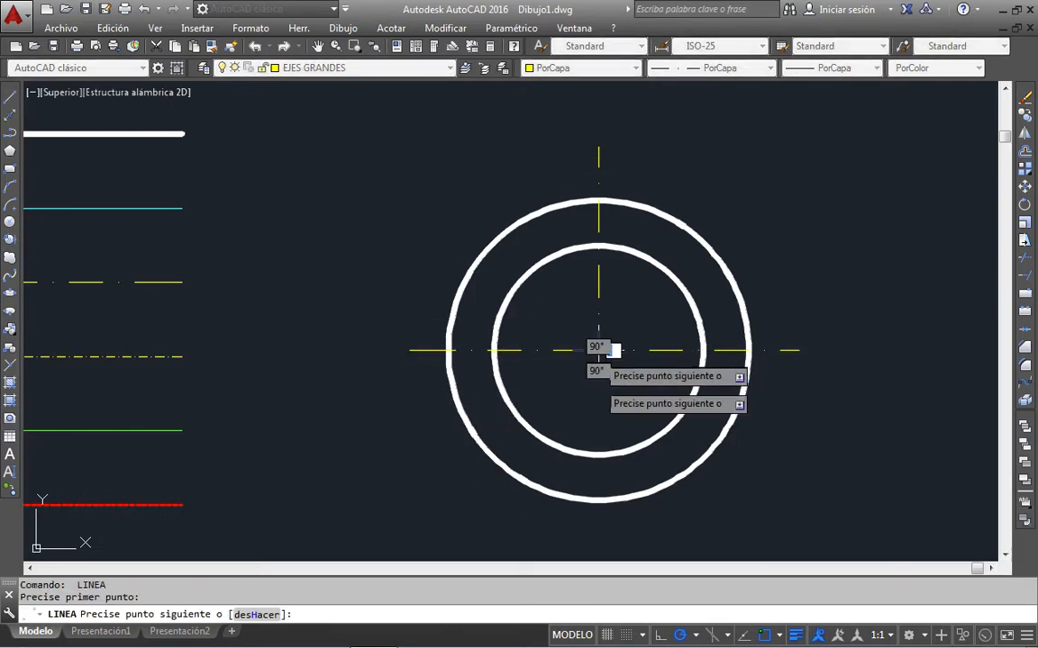
pyautogui.click(598, 538)
pyautogui.press('Escape')
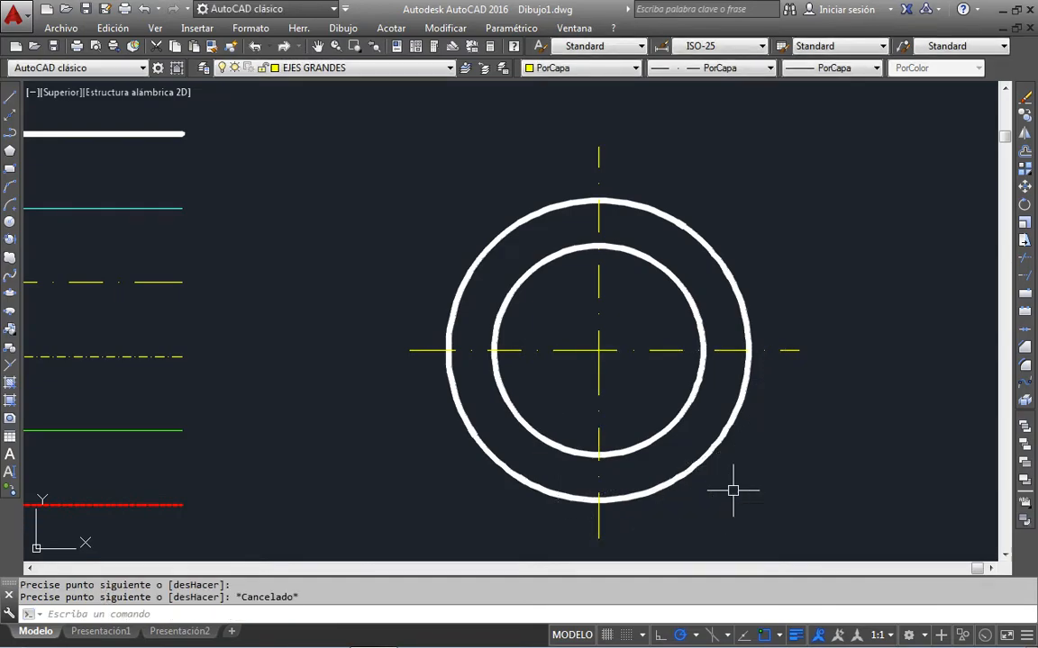
pyautogui.click(391, 28)
pyautogui.click(406, 72)
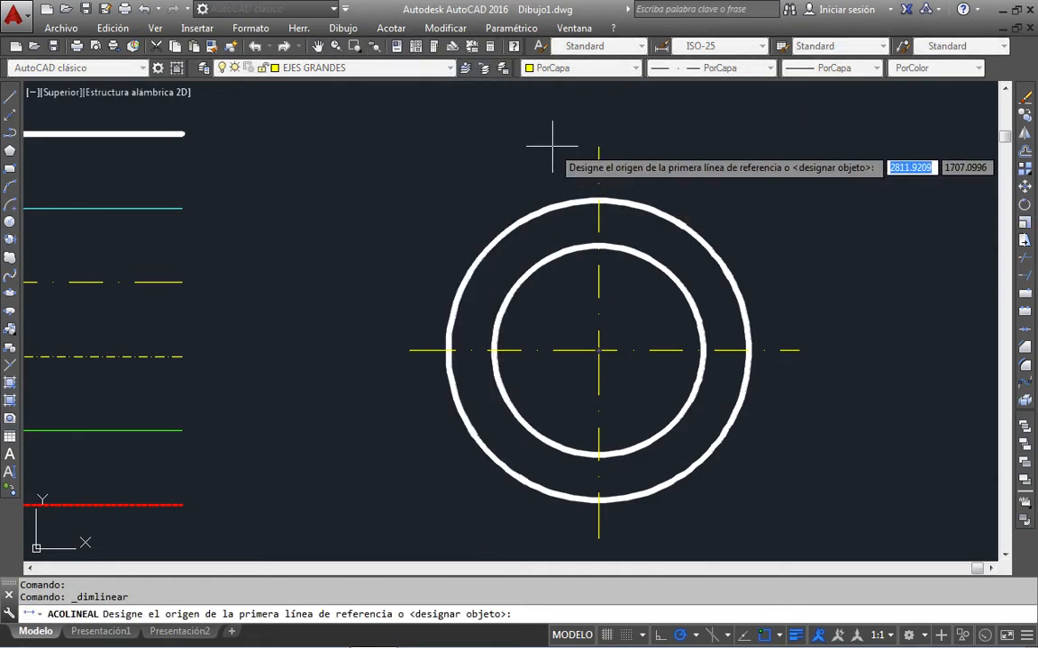
pyautogui.press('Escape')
# Step: Add a vertical linear dimension to the outer circle between its top and bottom quadrants, placed to the left of the circles
pyautogui.click(393, 28)
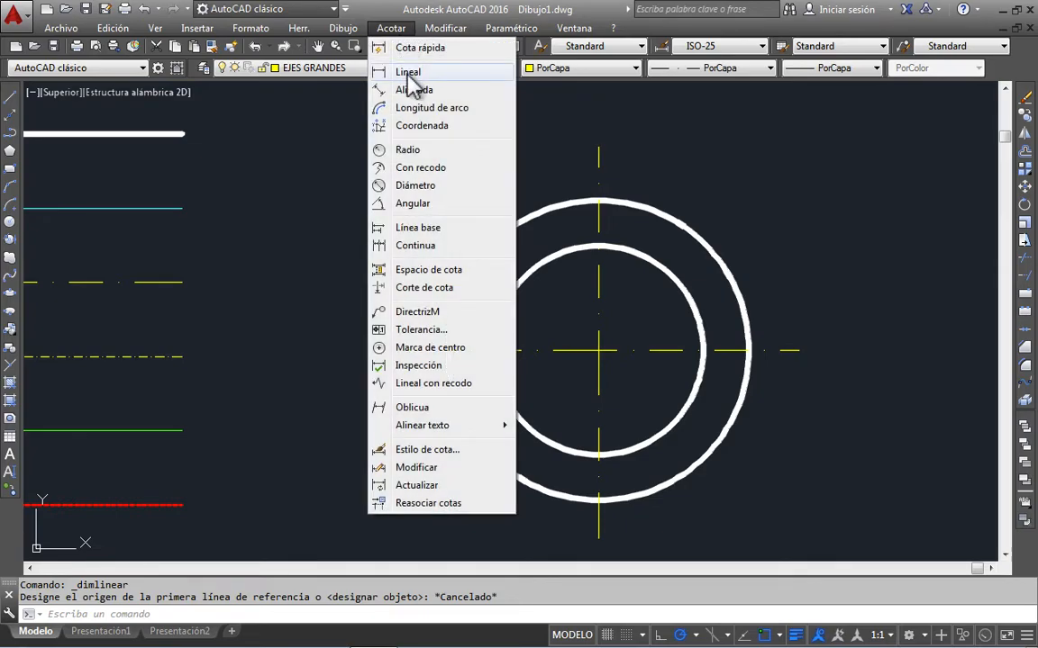
pyautogui.click(409, 76)
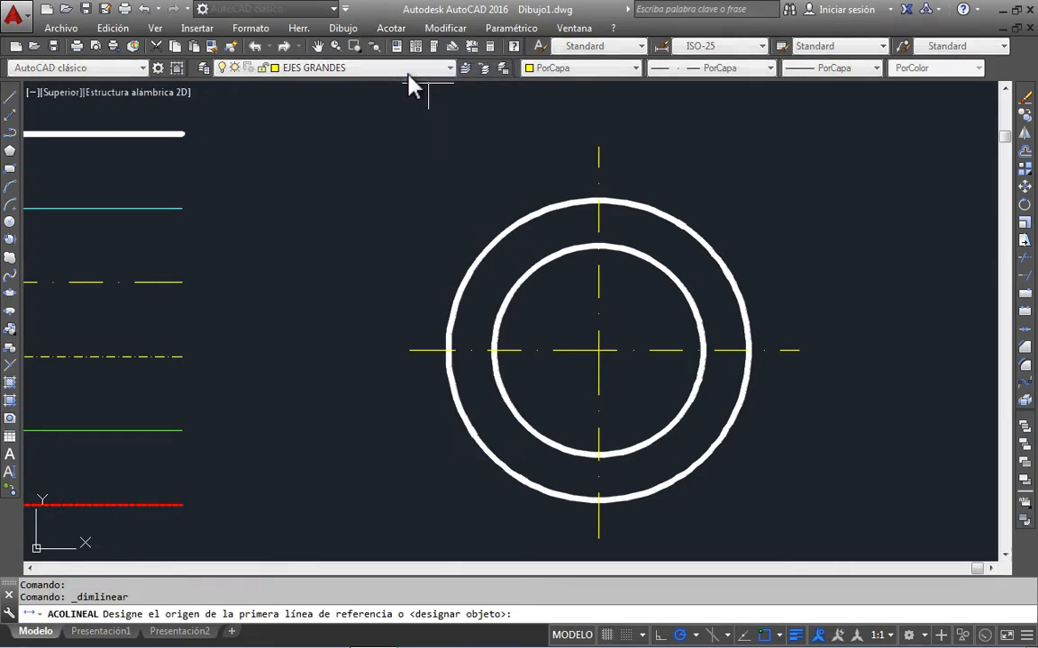
pyautogui.click(598, 199)
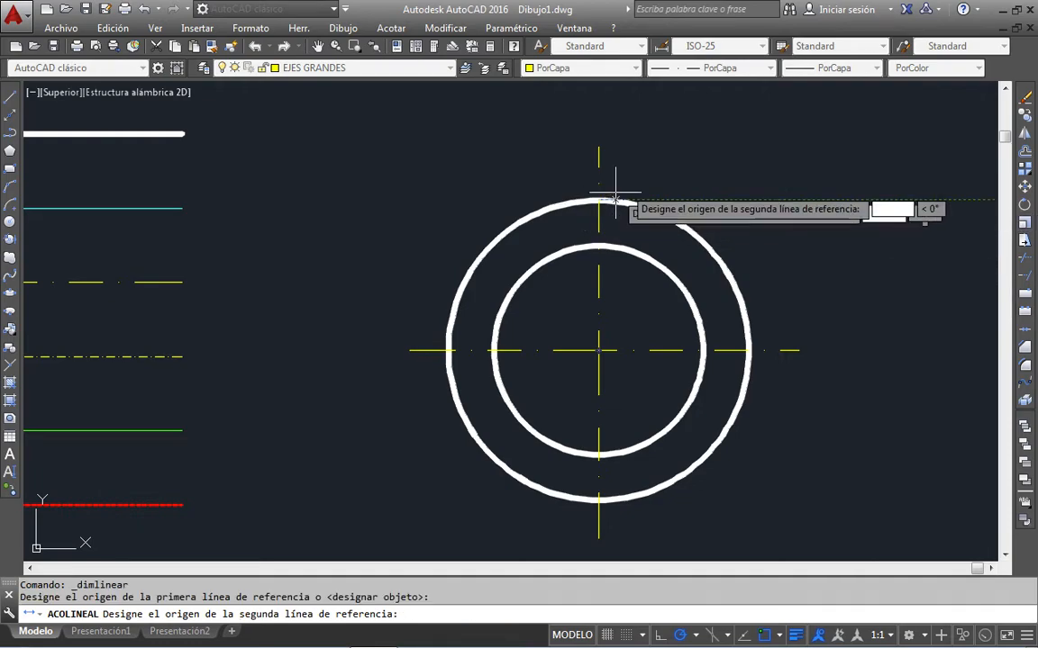
pyautogui.click(598, 500)
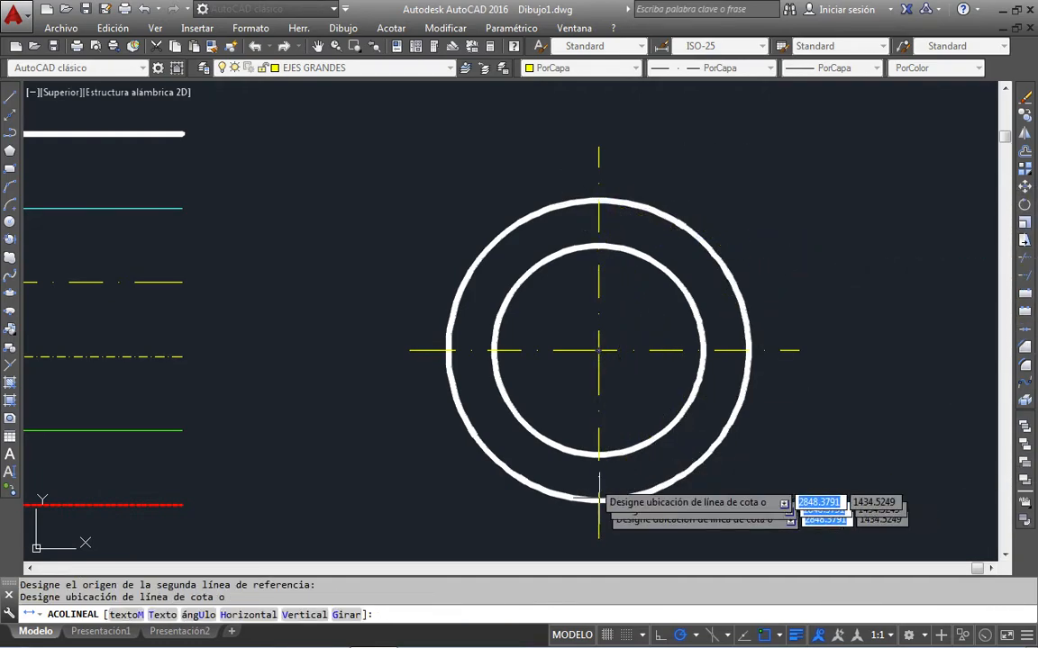
pyautogui.click(372, 330)
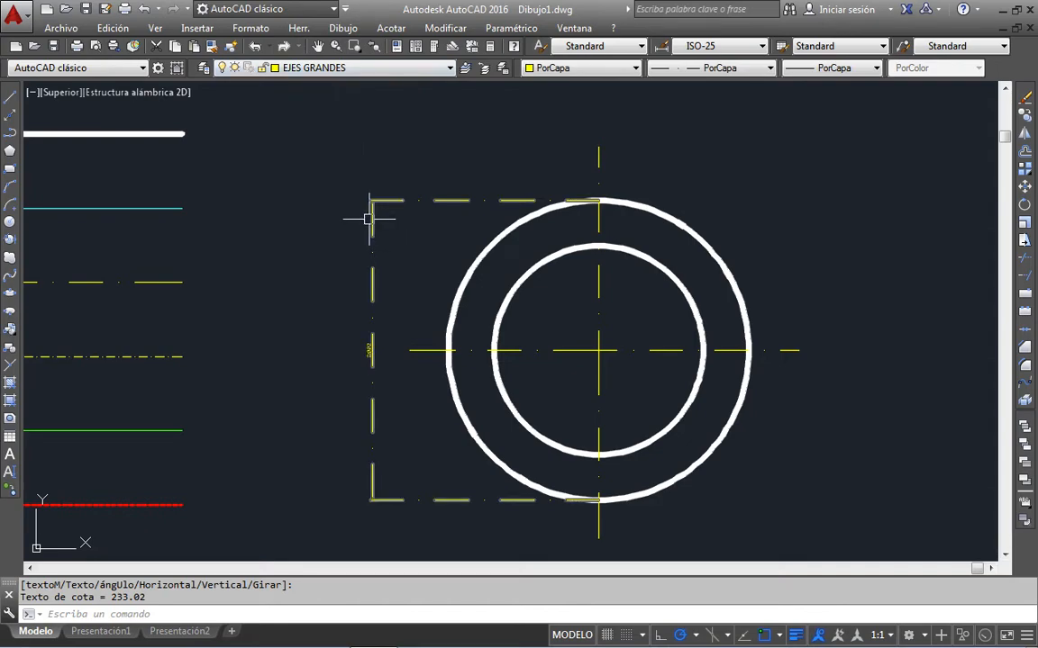
# Step: Assign the outer circle's vertical dimension to the COTAS layer
pyautogui.click(372, 220)
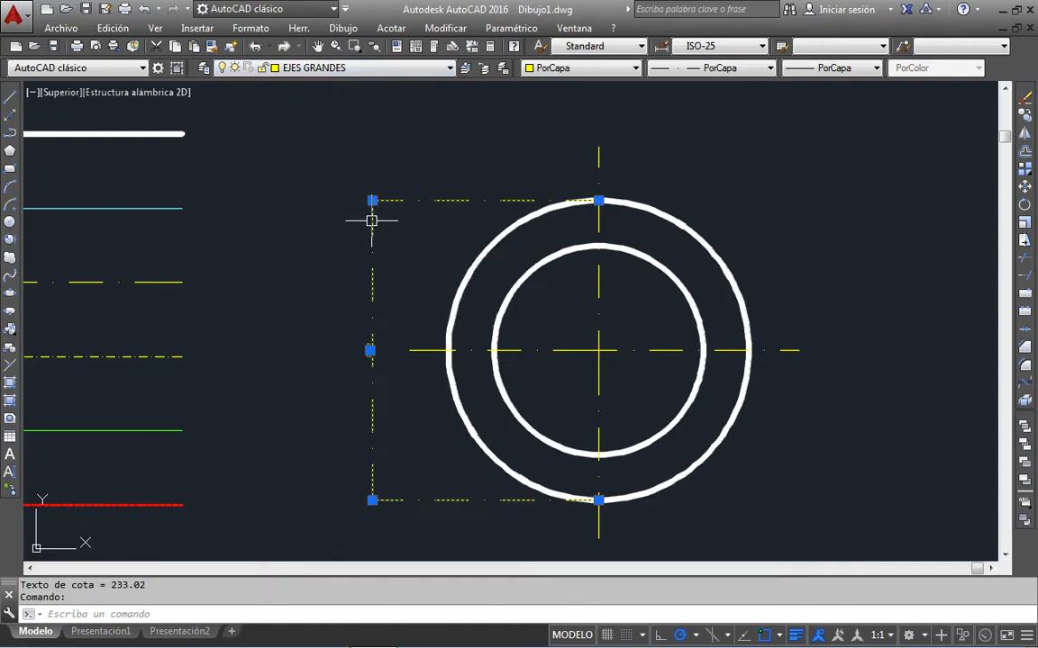
pyautogui.click(360, 69)
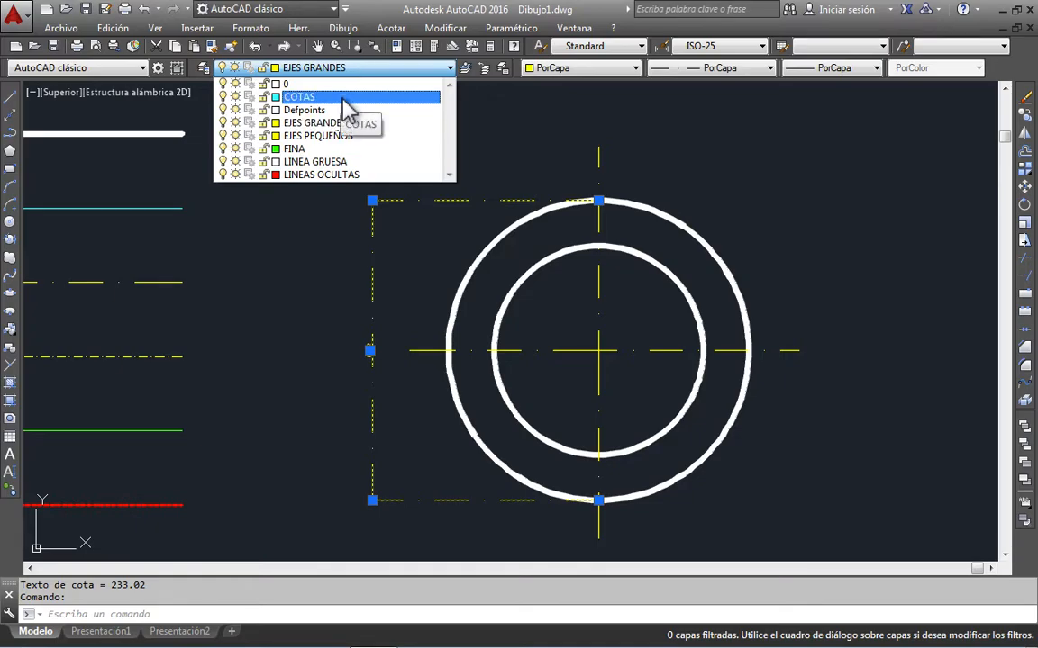
pyautogui.click(346, 97)
pyautogui.press('Escape')
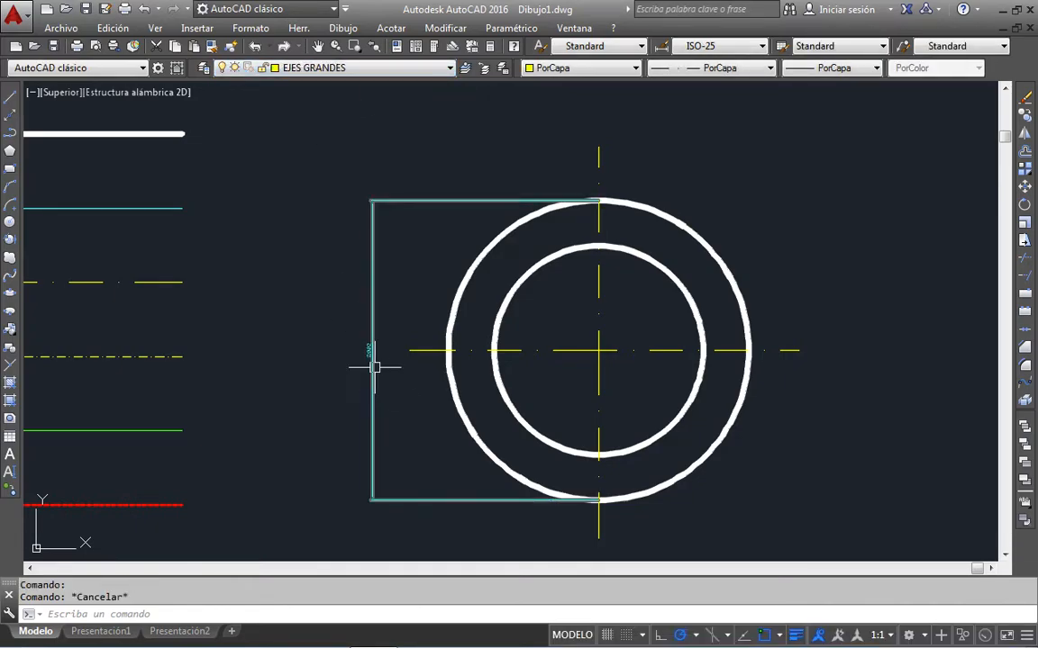
# Step: Examine the size and legibility of the vertical dimension's text relative to the circles
pyautogui.scroll(6, 371, 364)
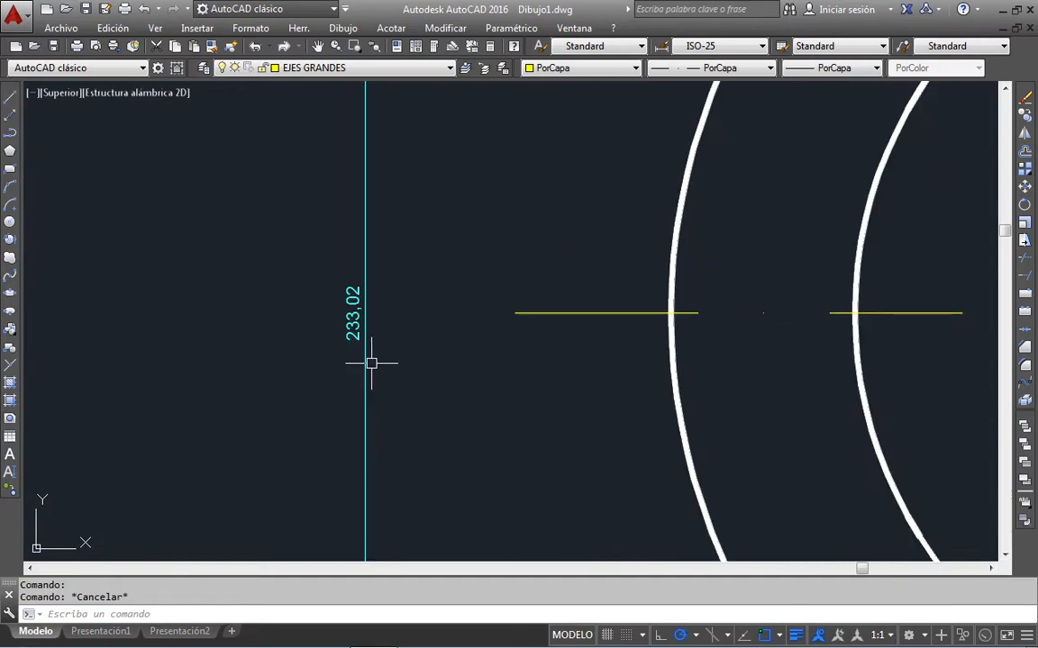
pyautogui.scroll(5, 371, 363)
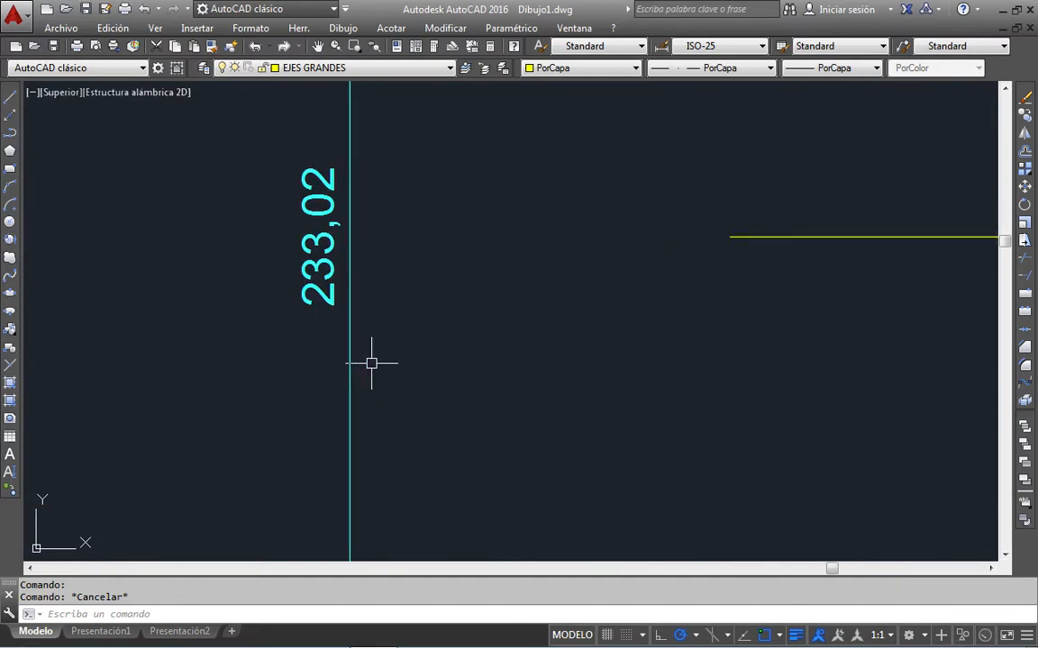
pyautogui.scroll(-4, 372, 363)
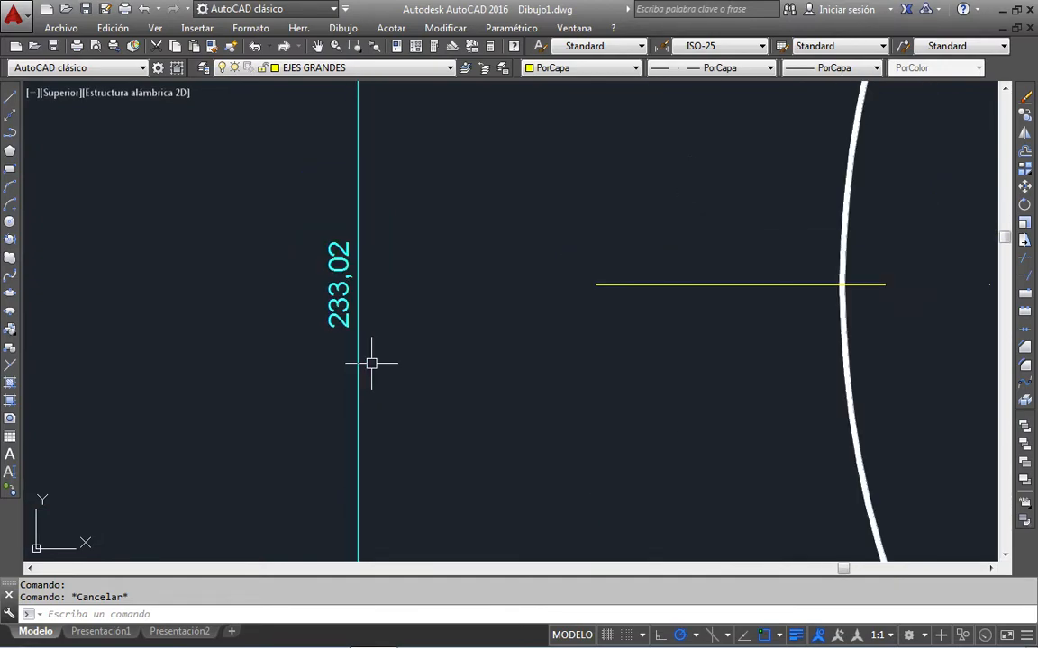
pyautogui.scroll(-4, 371, 363)
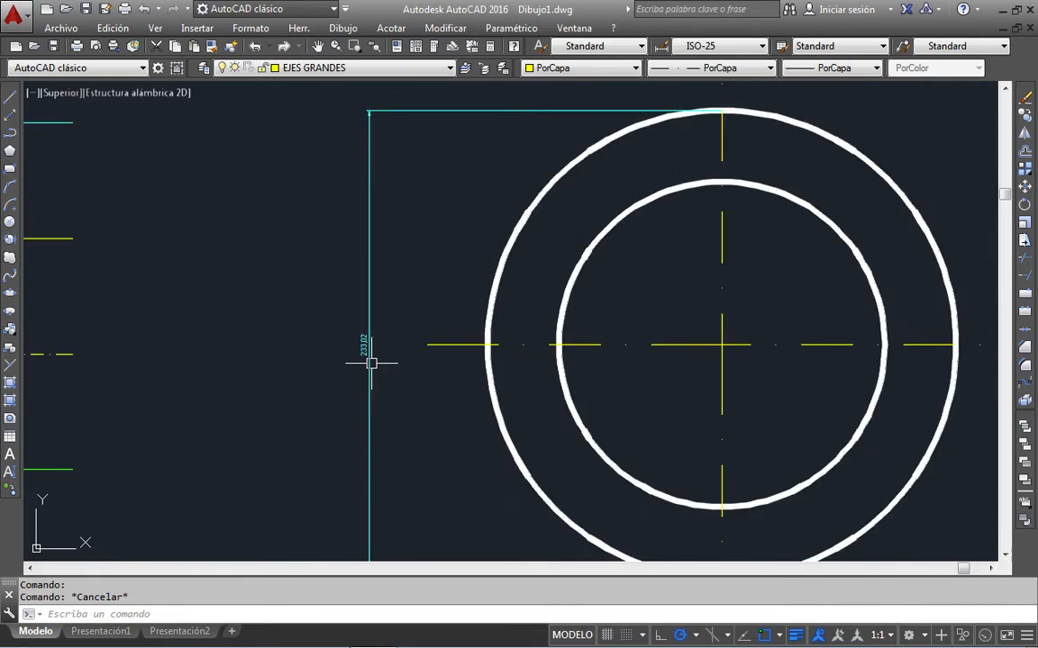
pyautogui.scroll(-3, 371, 362)
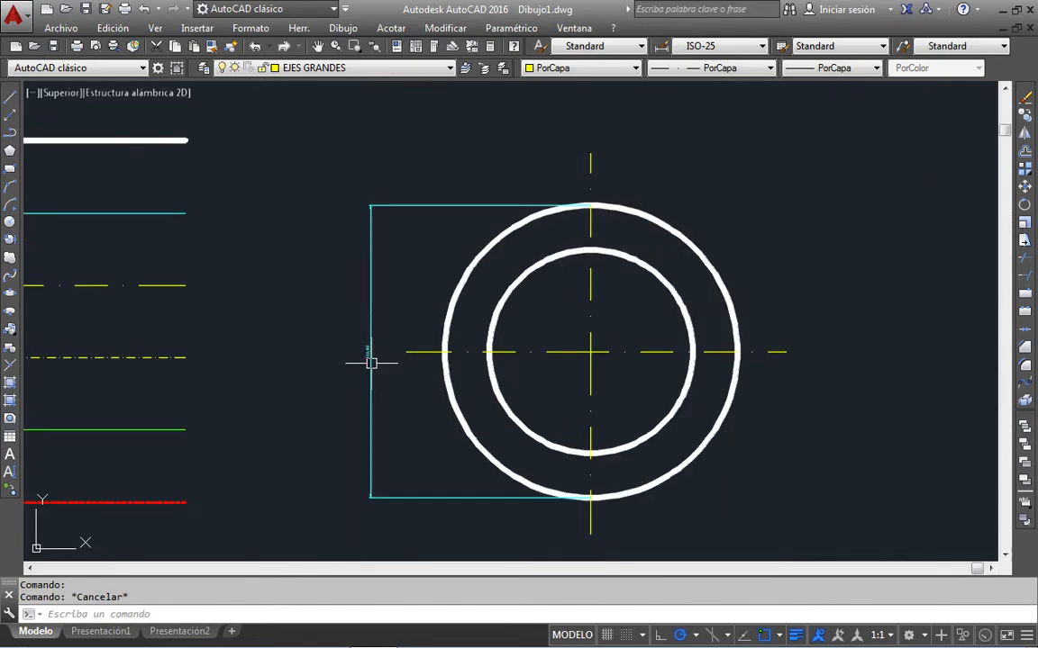
pyautogui.scroll(3, 371, 363)
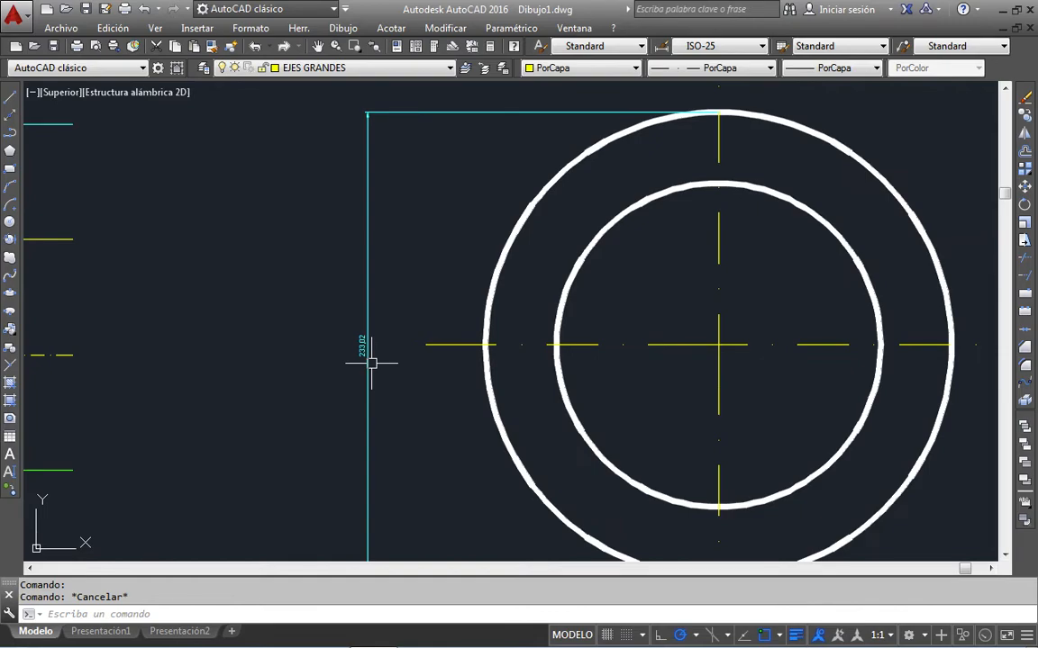
pyautogui.scroll(-3, 371, 363)
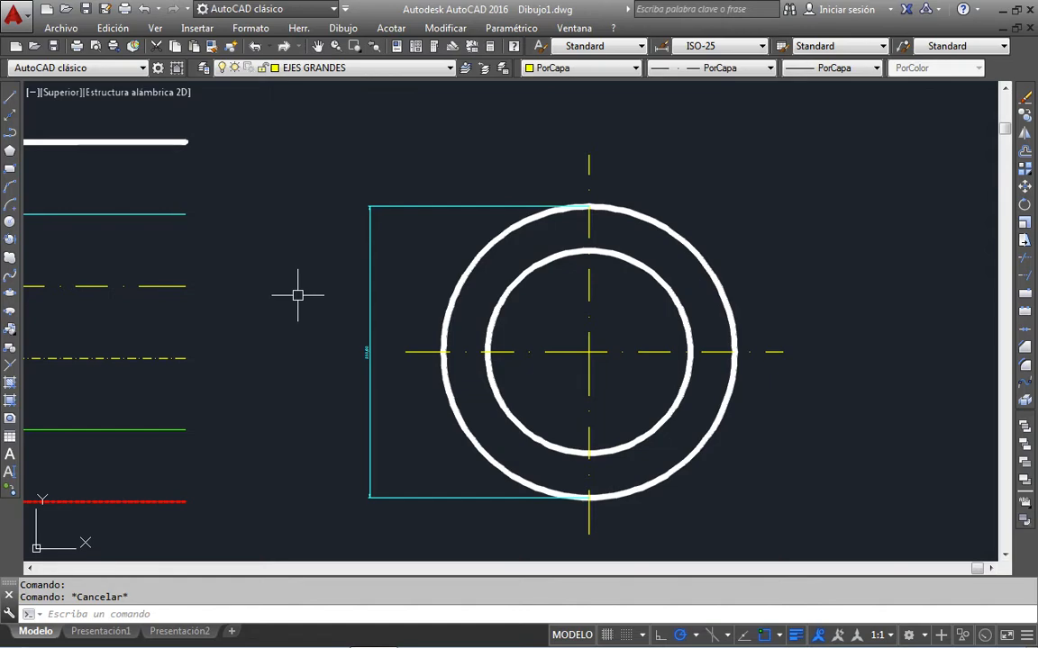
# Step: Open the plot settings for the model and choose AutoCAD PDF (General Documentation).pc3 as the plotter
pyautogui.scroll(-2, 297, 295)
pyautogui.moveTo(130, 284); pyautogui.dragTo(371, 269, button='middle')
pyautogui.moveTo(371, 268); pyautogui.dragTo(525, 205)
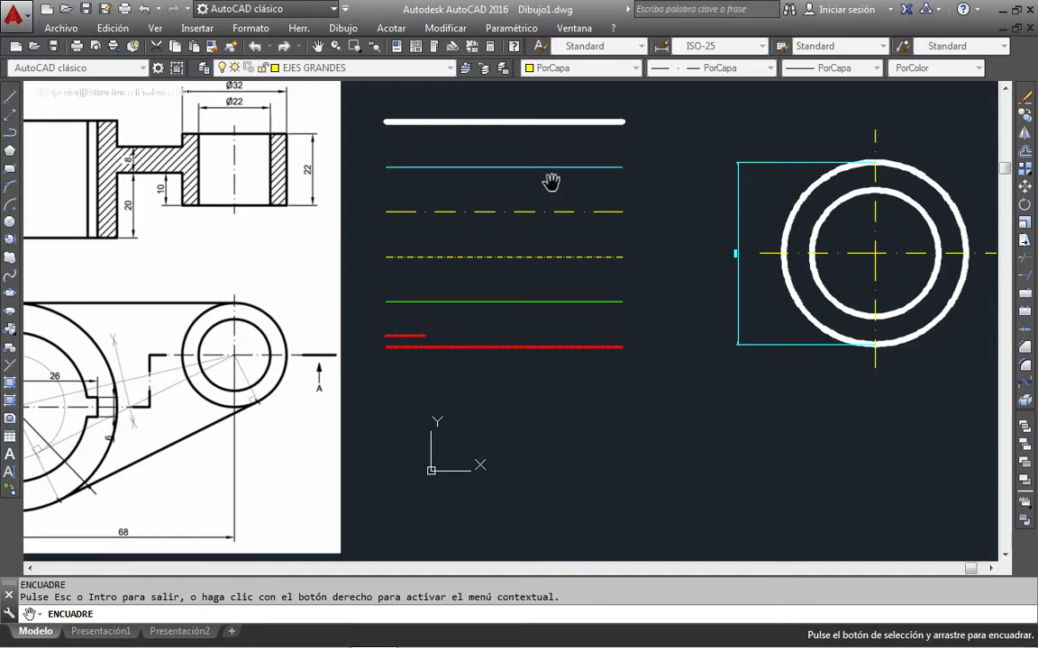
pyautogui.press('Escape')
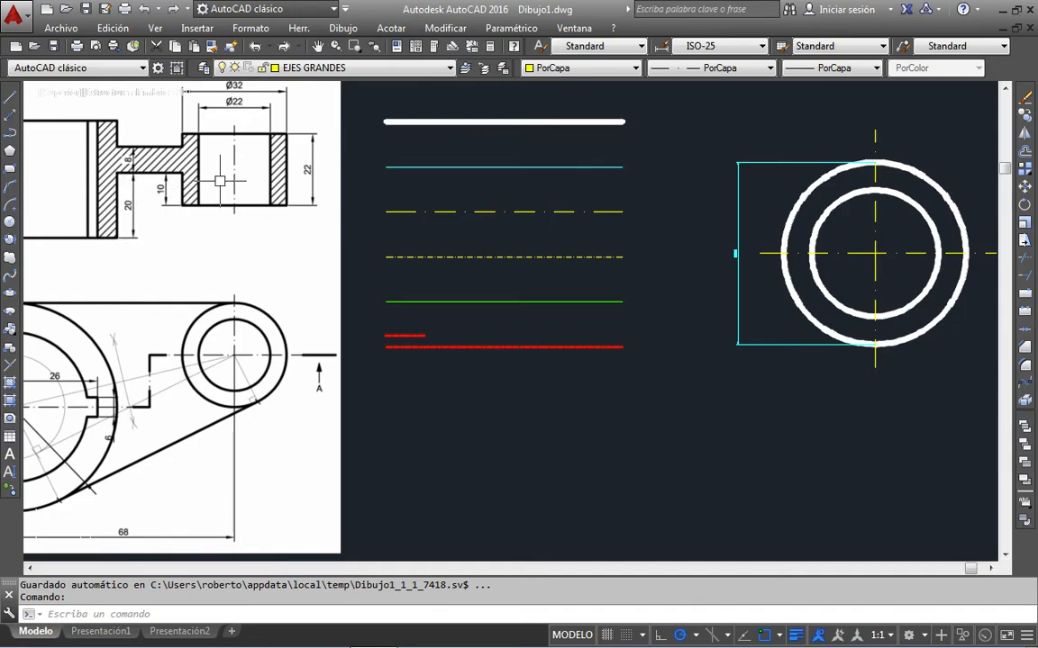
pyautogui.click(126, 10)
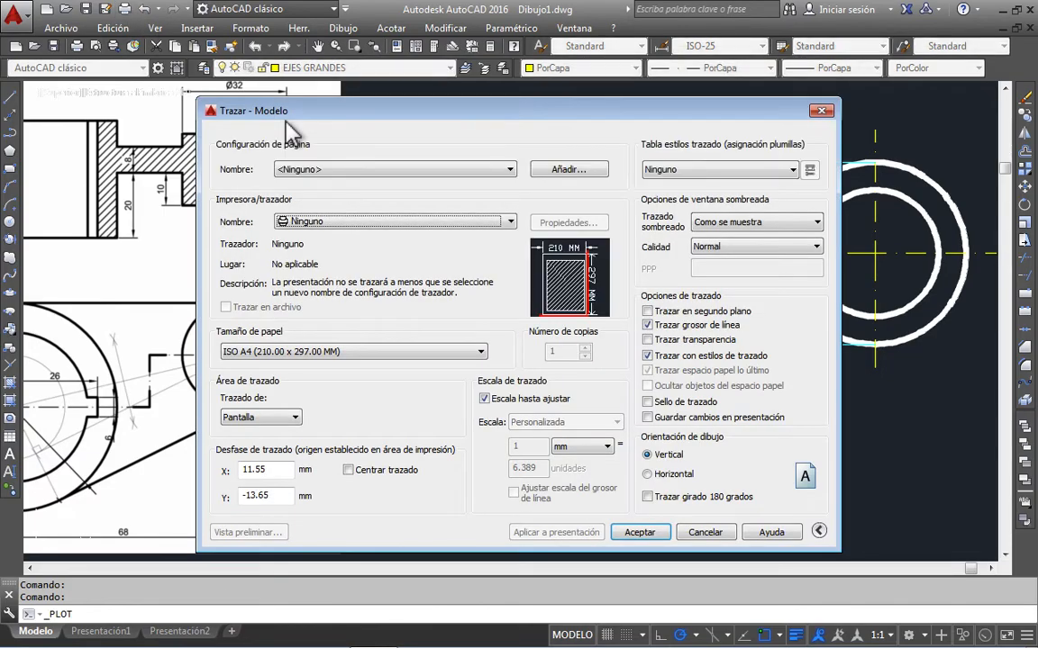
pyautogui.click(339, 225)
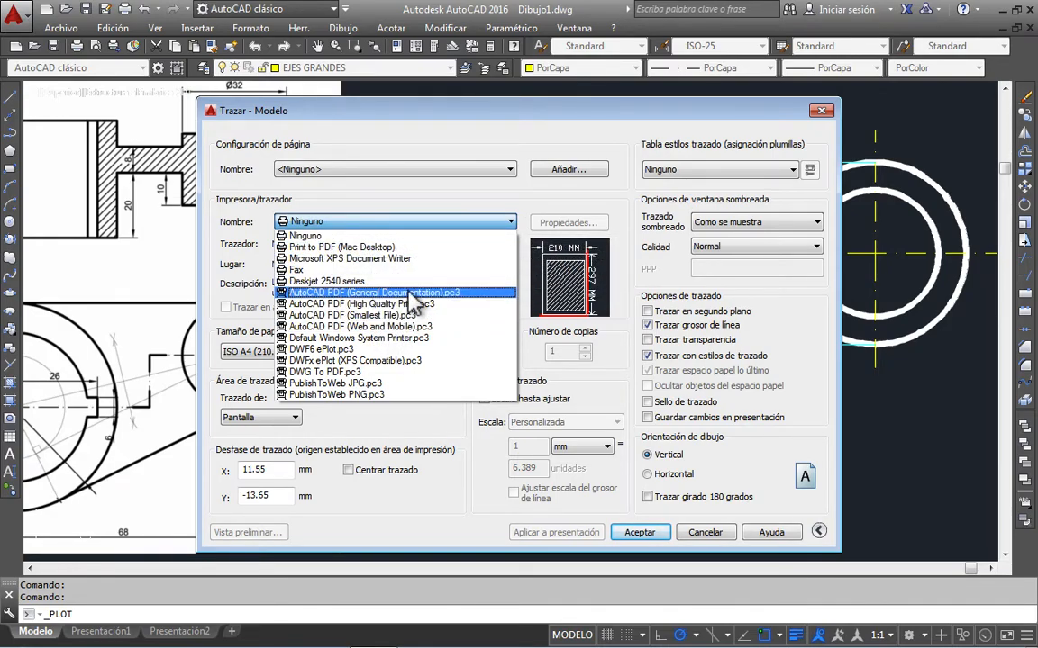
pyautogui.click(374, 294)
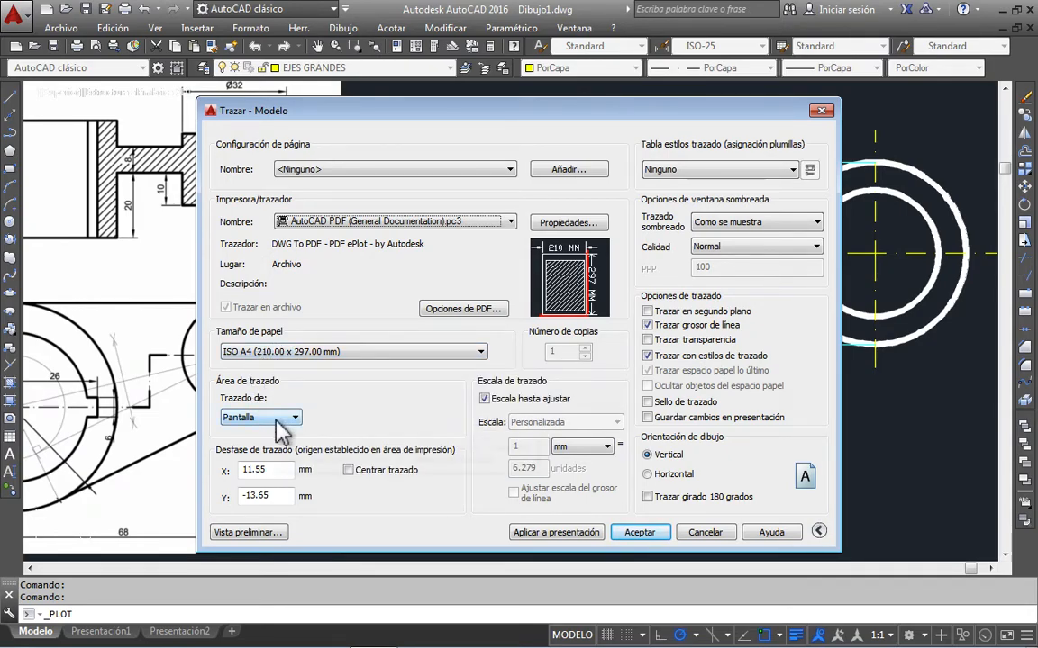
# Step: Keep Pantalla as the plot area and preview the plot, checking the colours and thicknesses of the sample lines and circles
pyautogui.click(277, 421)
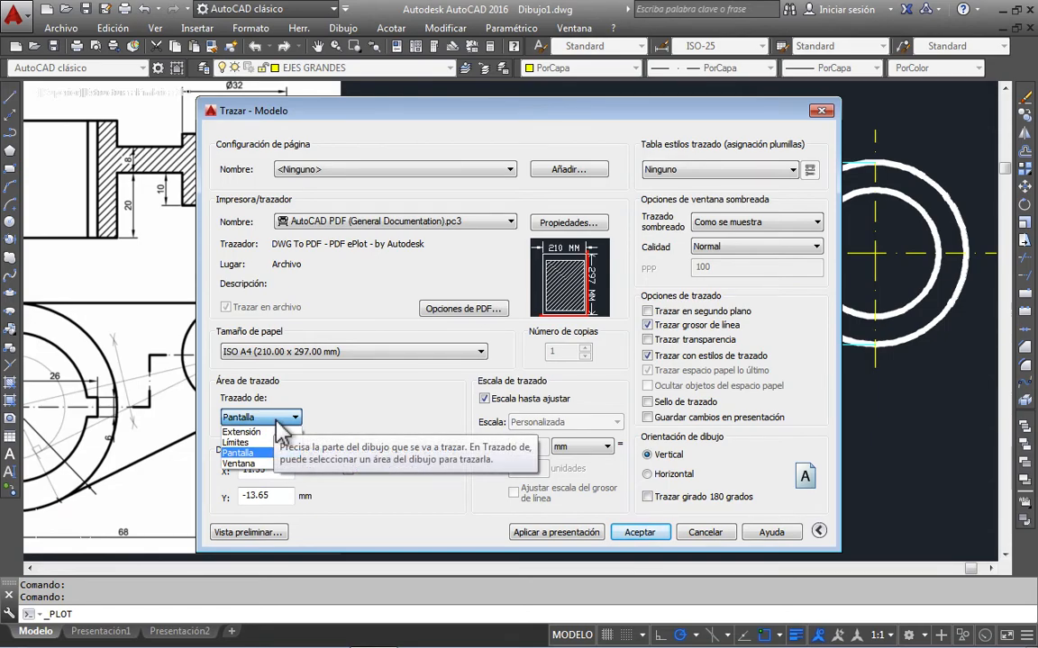
pyautogui.click(275, 420)
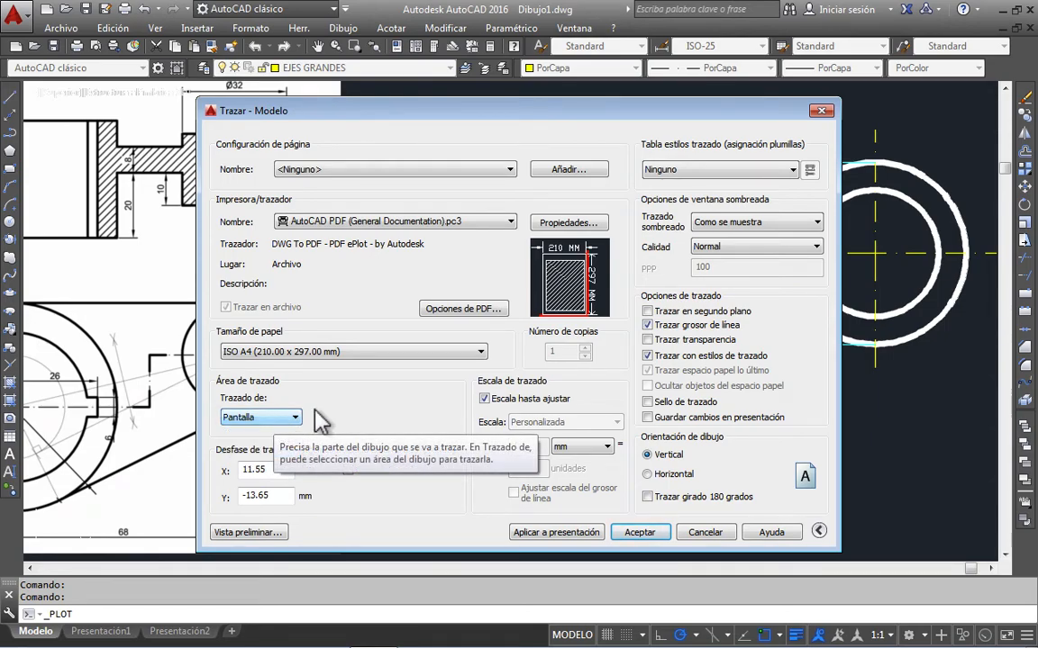
pyautogui.click(269, 536)
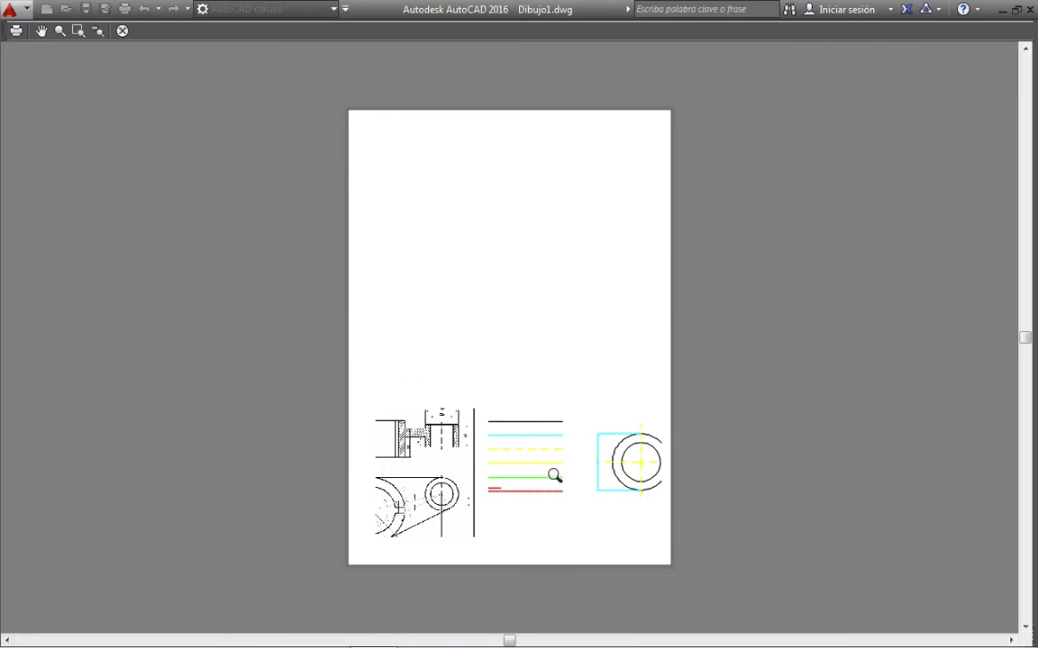
pyautogui.scroll(5, 554, 476)
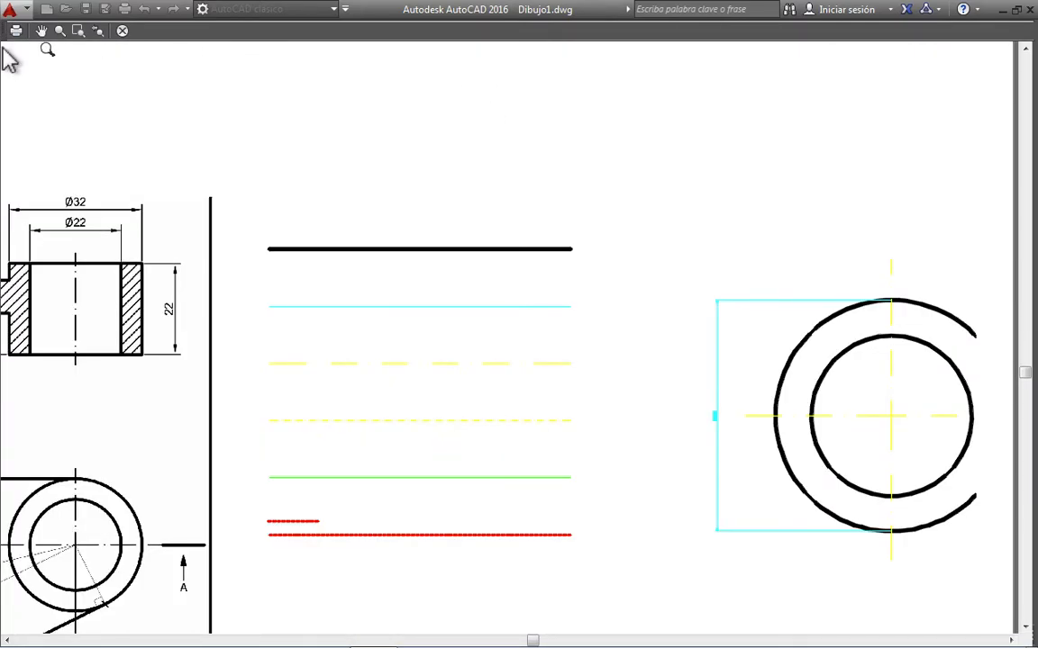
pyautogui.click(123, 31)
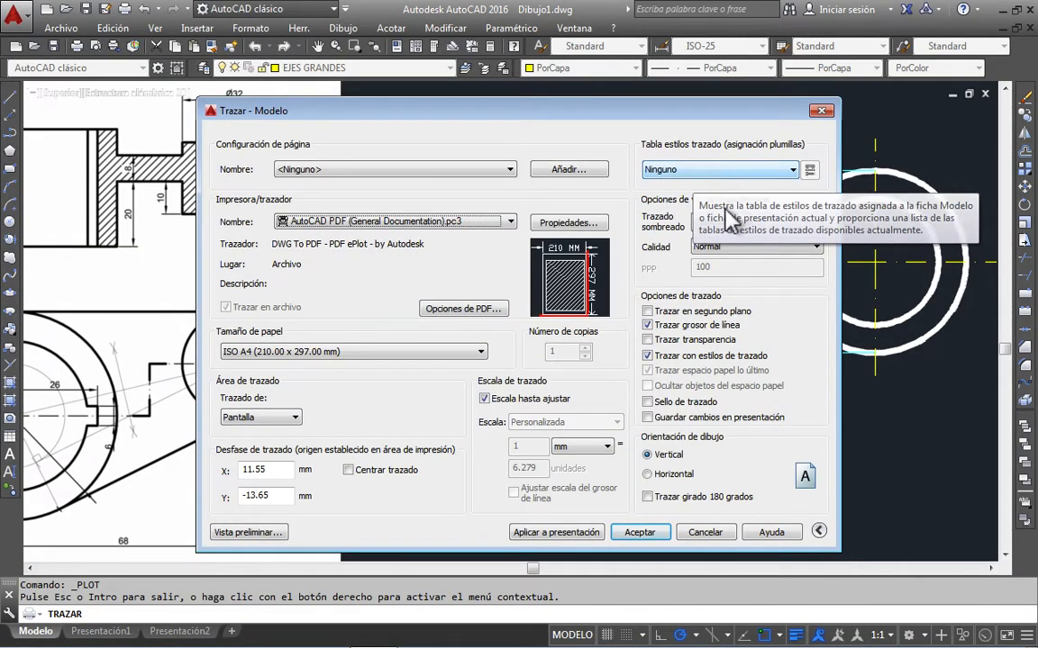
# Step: Set the plot style table to monochrome.ctb and assign it to all layouts
pyautogui.click(707, 170)
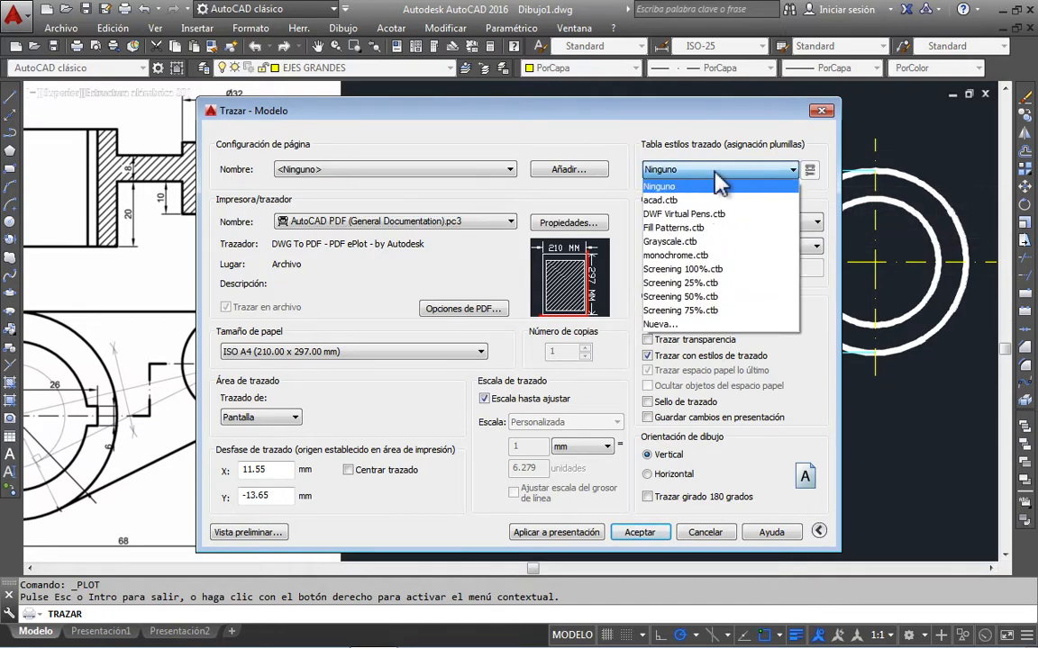
pyautogui.click(671, 255)
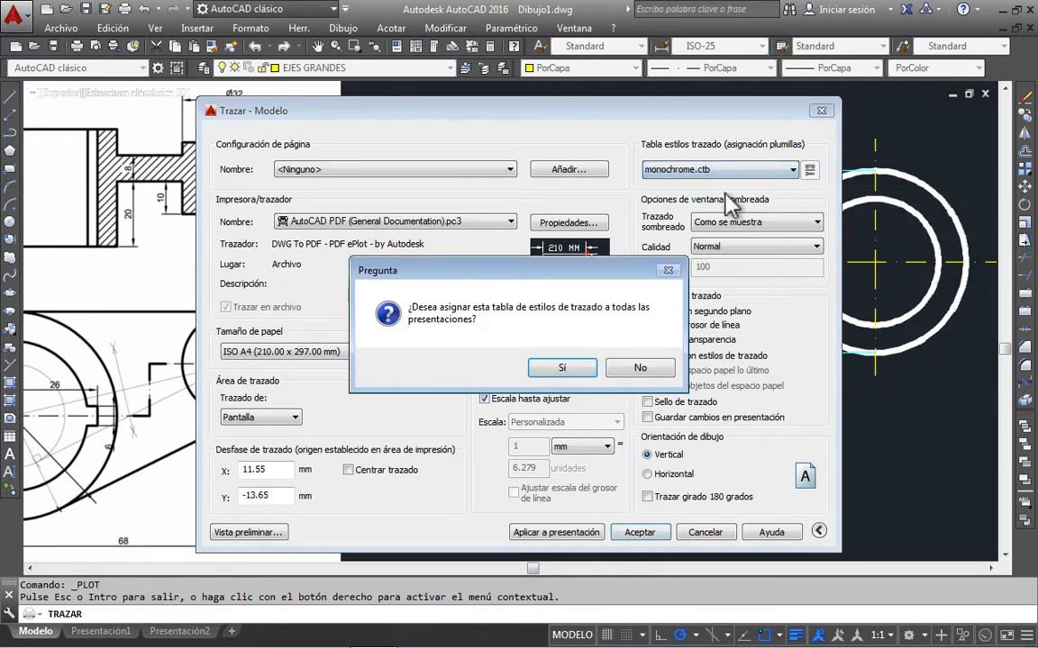
pyautogui.click(575, 365)
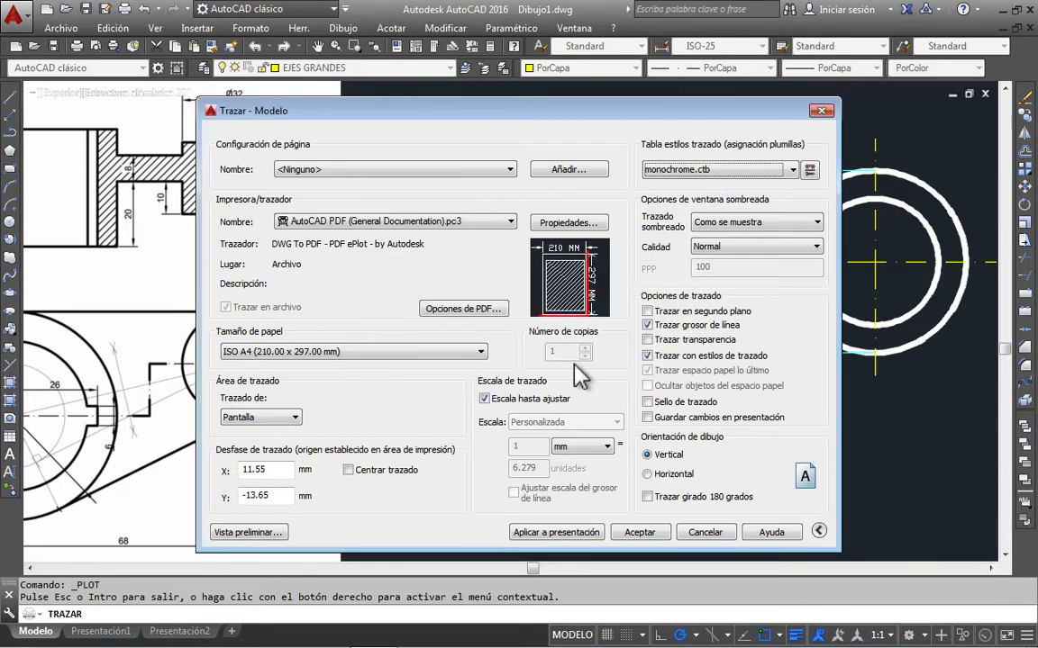
# Step: Preview the monochrome plot, inspect the line types and thicknesses up close, and leave the plot settings without plotting
pyautogui.click(279, 534)
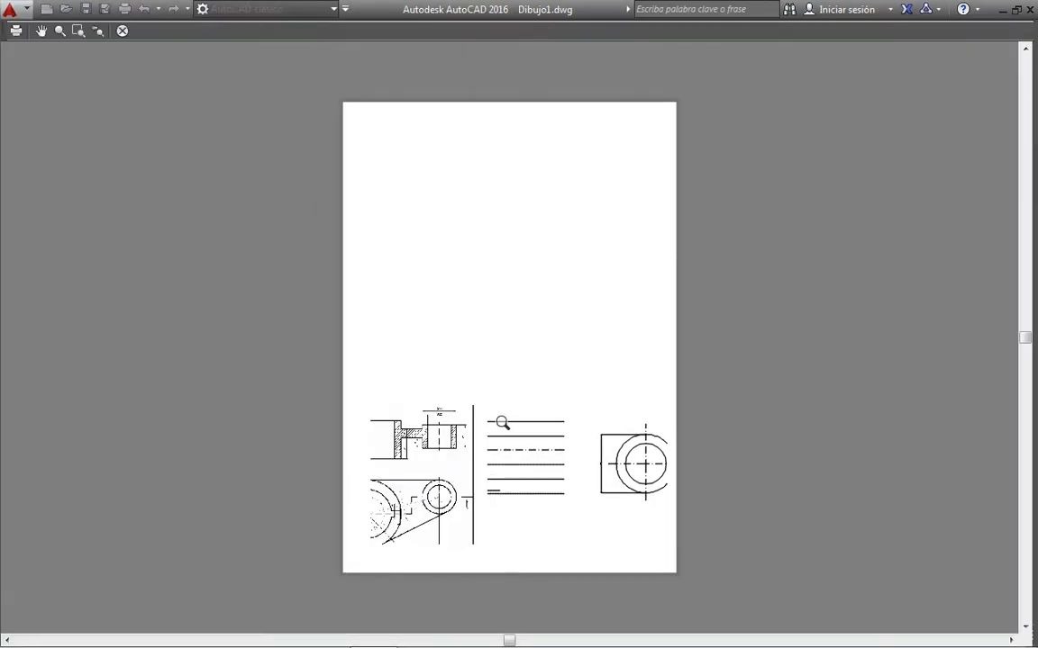
pyautogui.scroll(8, 575, 467)
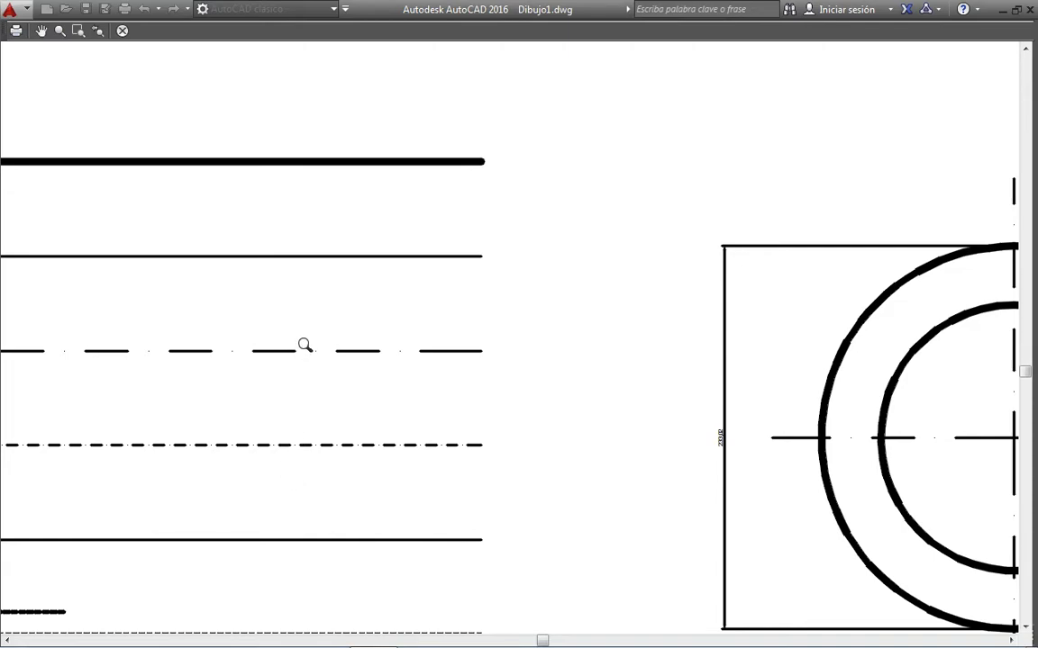
pyautogui.scroll(-2, 305, 345)
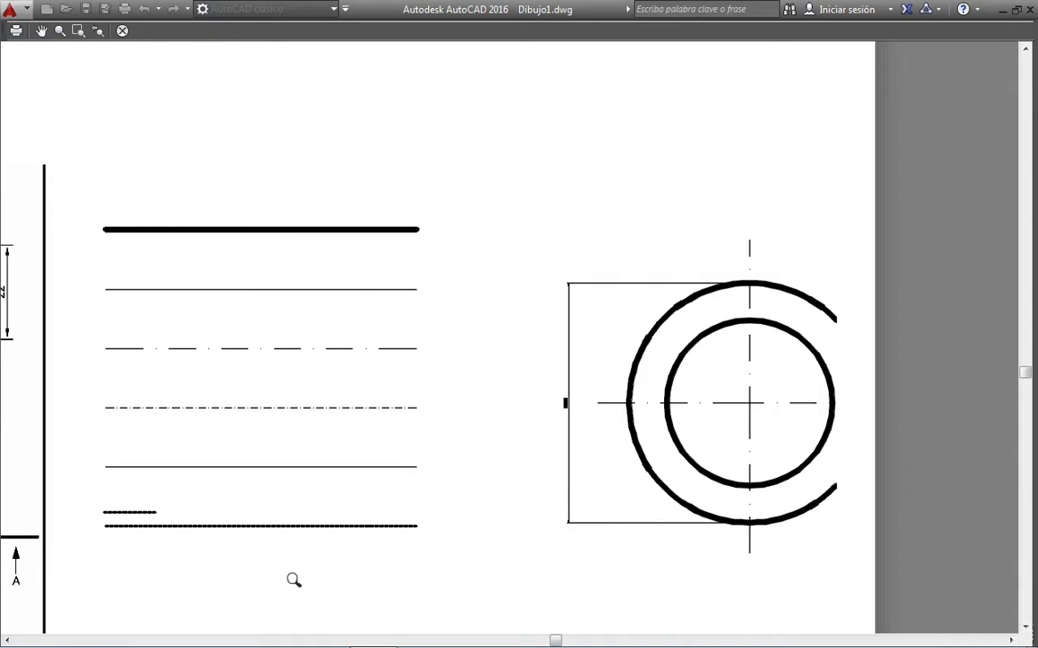
pyautogui.scroll(3, 77, 505)
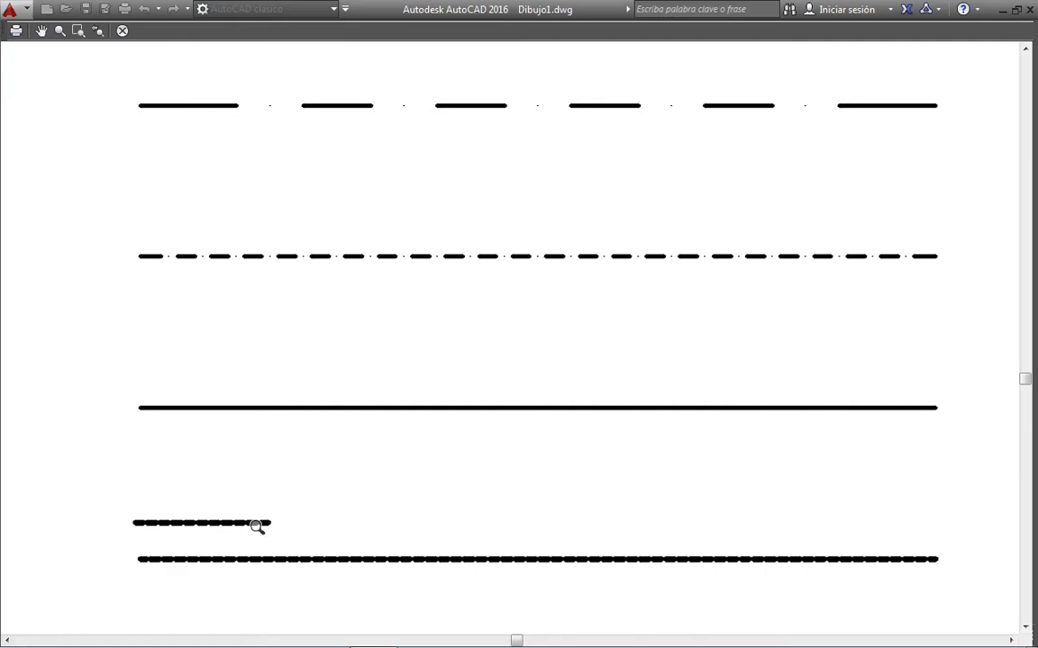
pyautogui.scroll(-3, 258, 527)
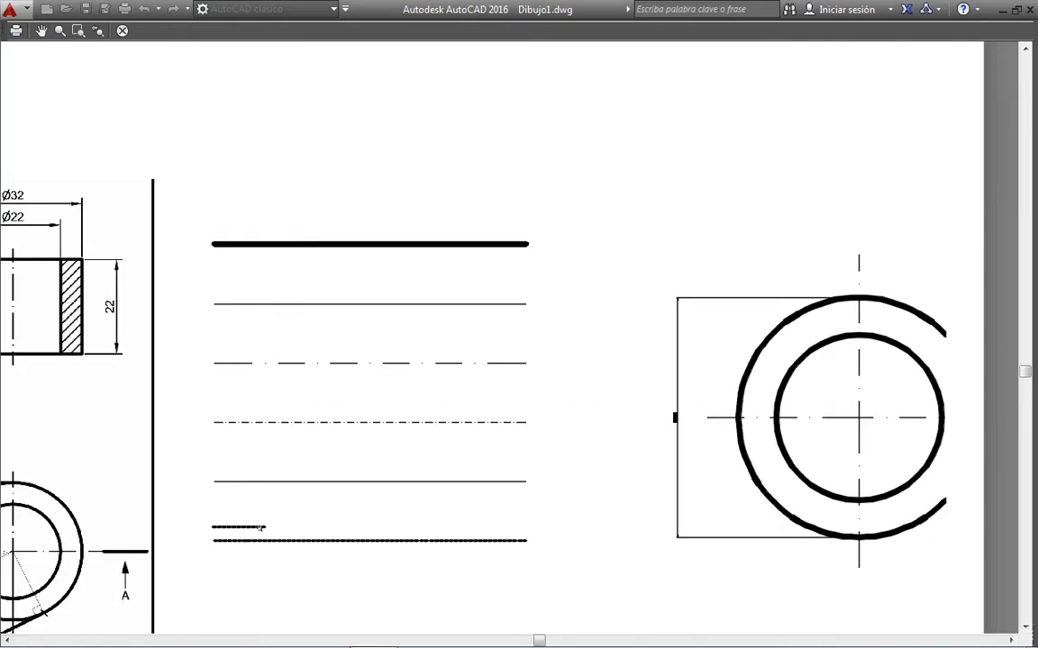
pyautogui.press('Escape')
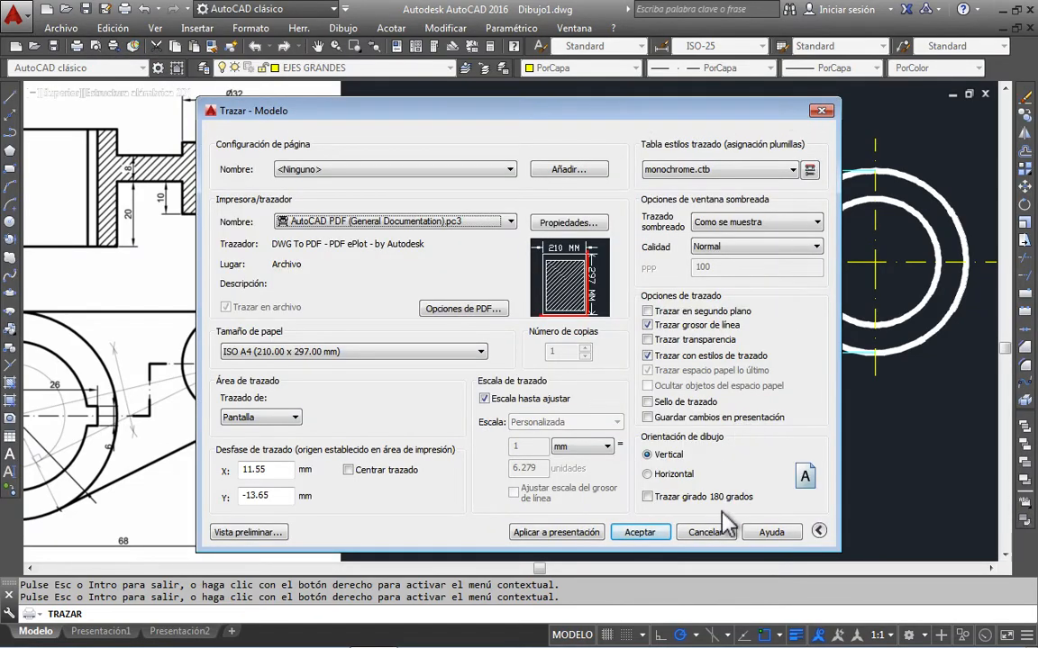
pyautogui.click(718, 532)
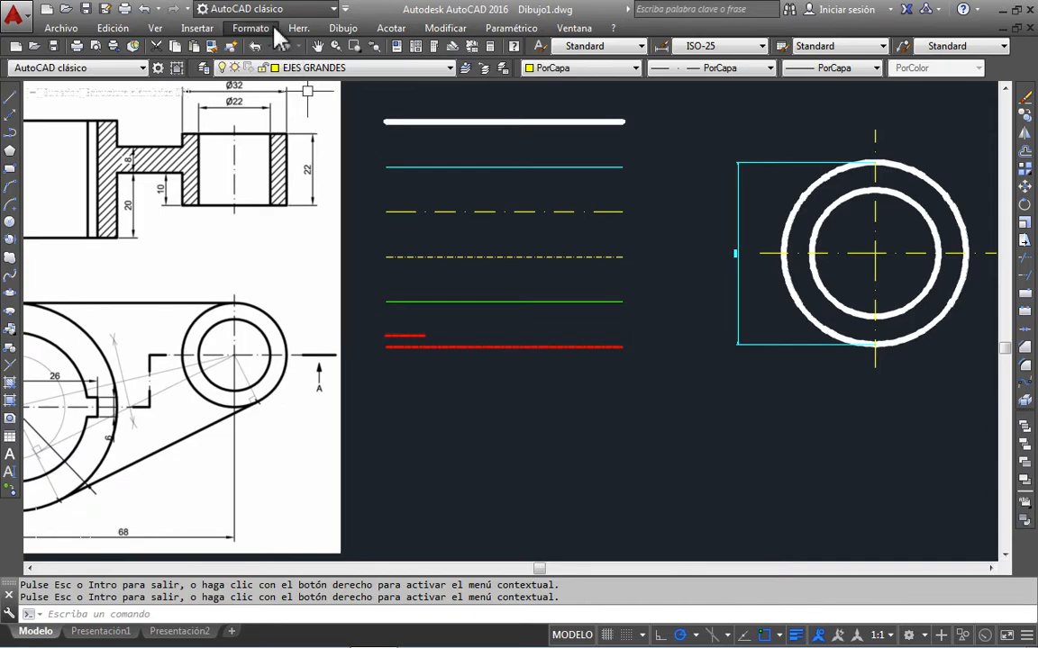
# Step: Review the colours, line types and lineweights of the COTAS, EJES GRANDES, FINA, LINEA GRUESA and LINEAS OCULTAS layers
pyautogui.click(204, 68)
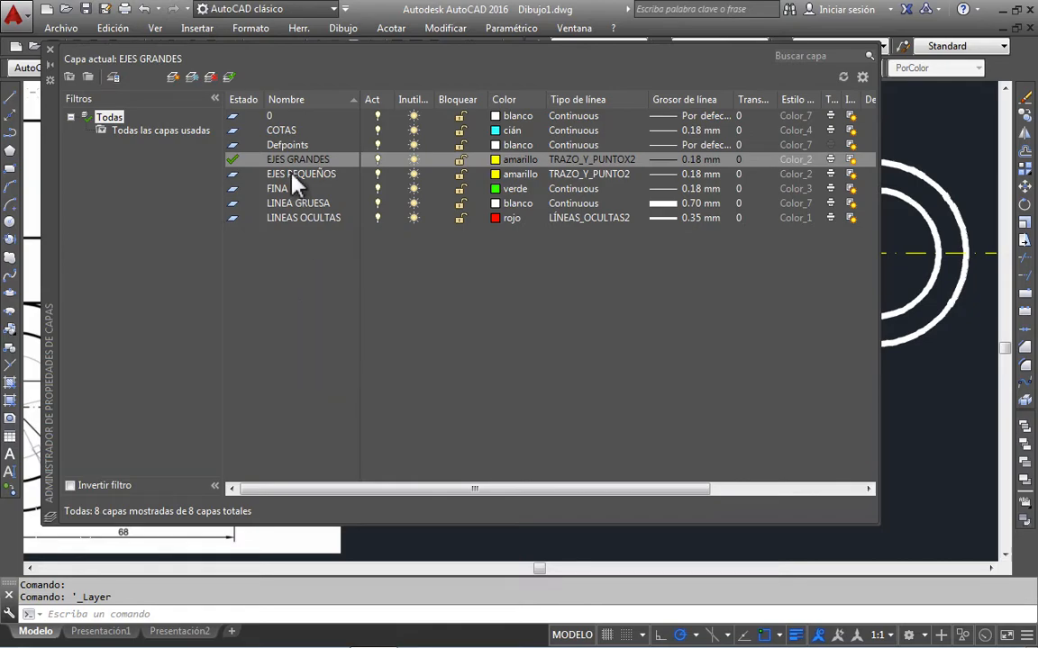
pyautogui.click(292, 135)
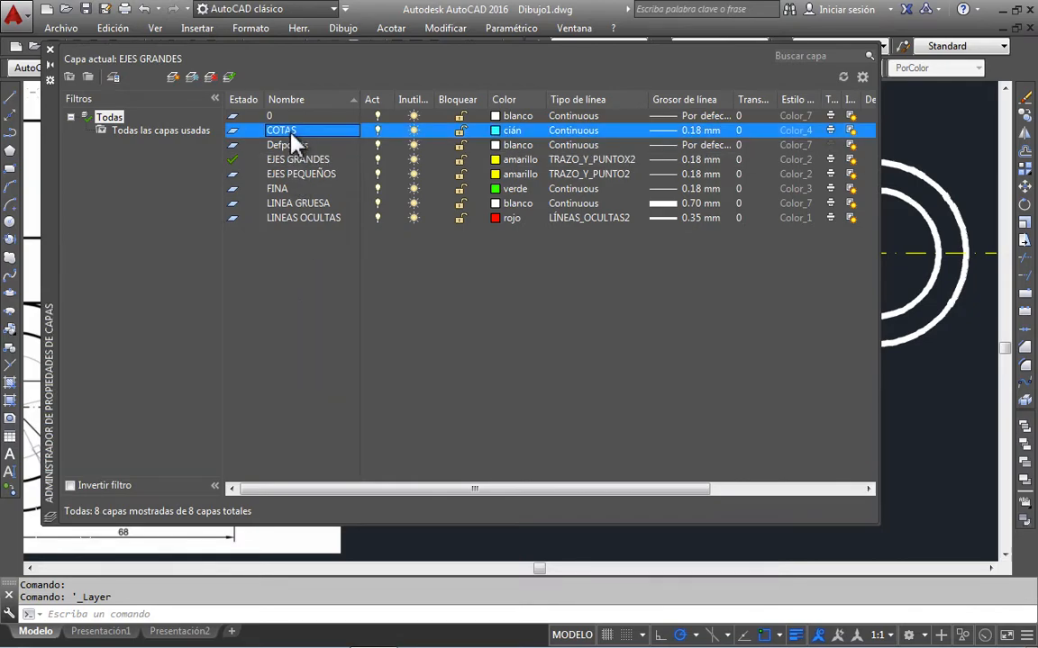
pyautogui.click(300, 160)
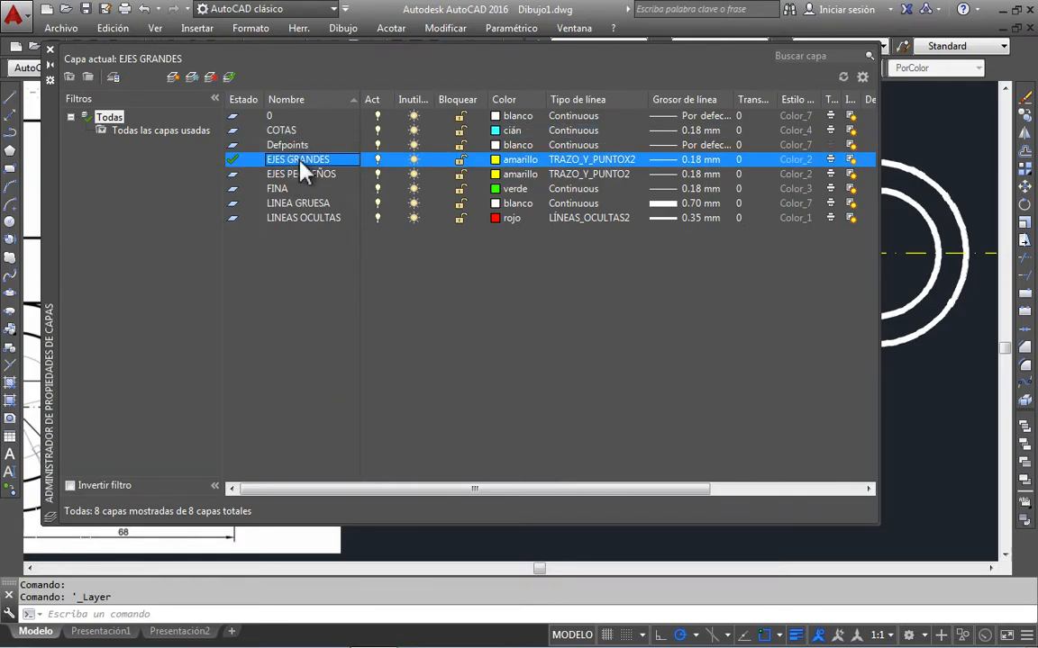
pyautogui.click(285, 191)
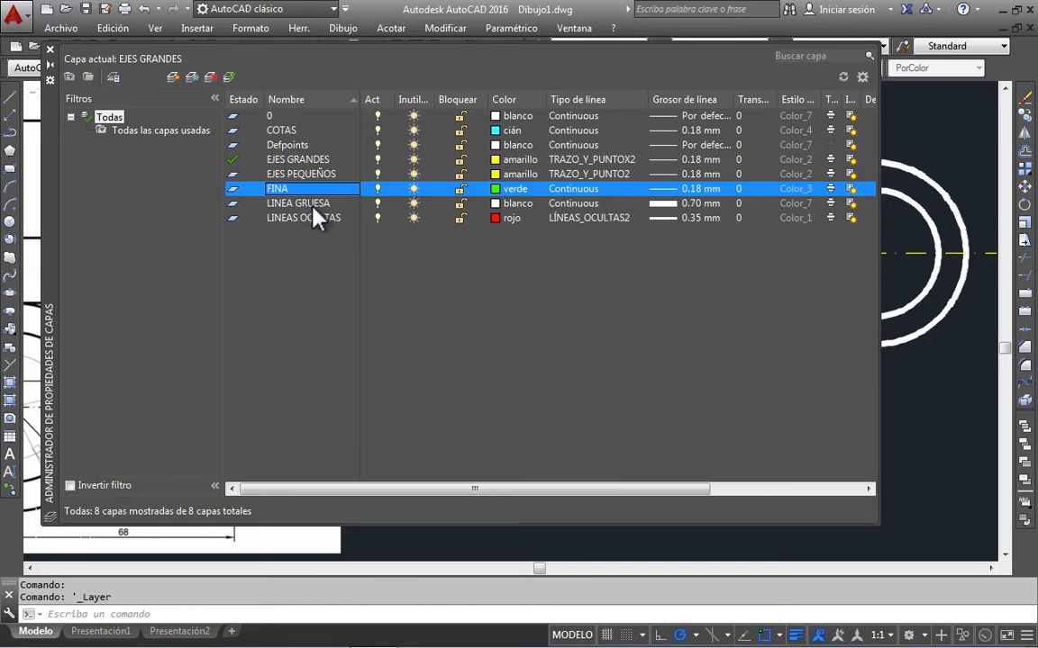
pyautogui.click(313, 207)
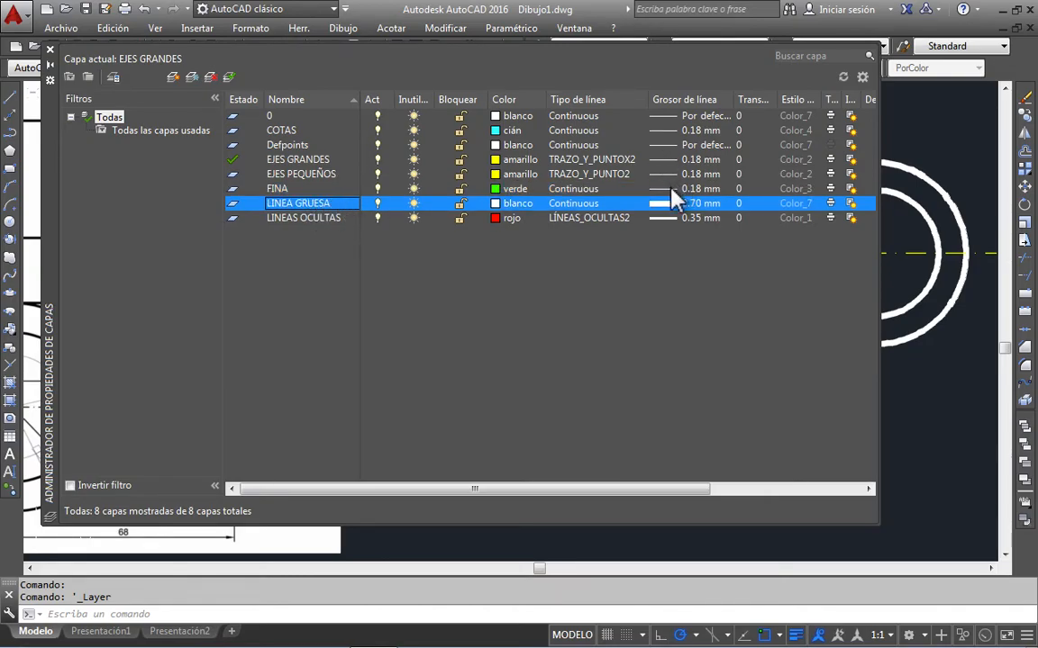
pyautogui.click(337, 221)
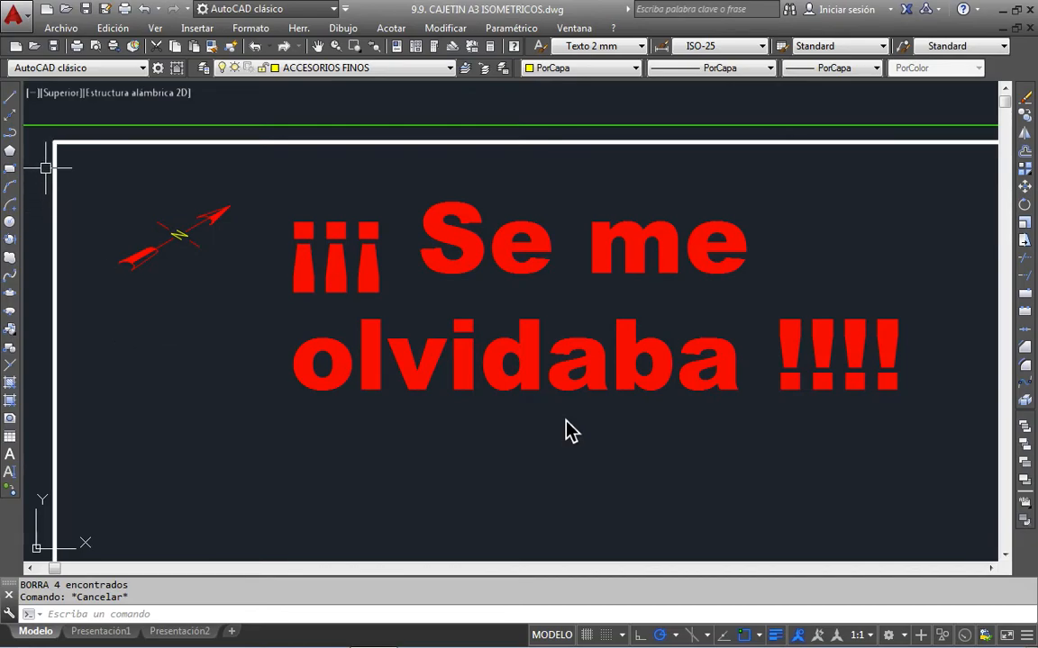
# Step: Draw a horizontal line below the red text on the ACCESORIOS FINOS layer
pyautogui.click(13, 97)
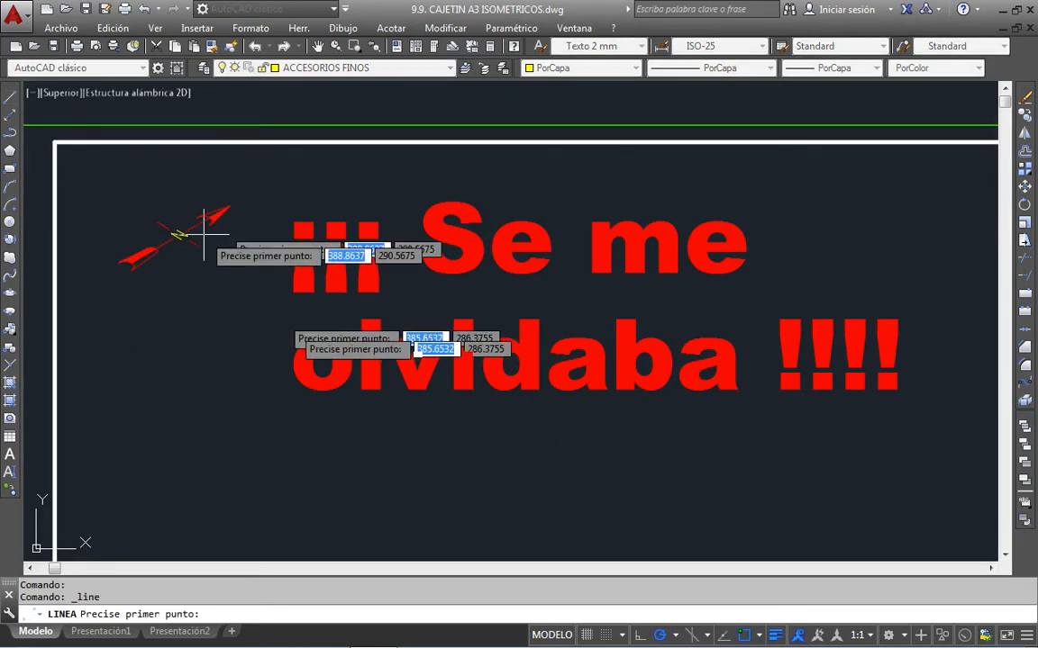
pyautogui.click(399, 481)
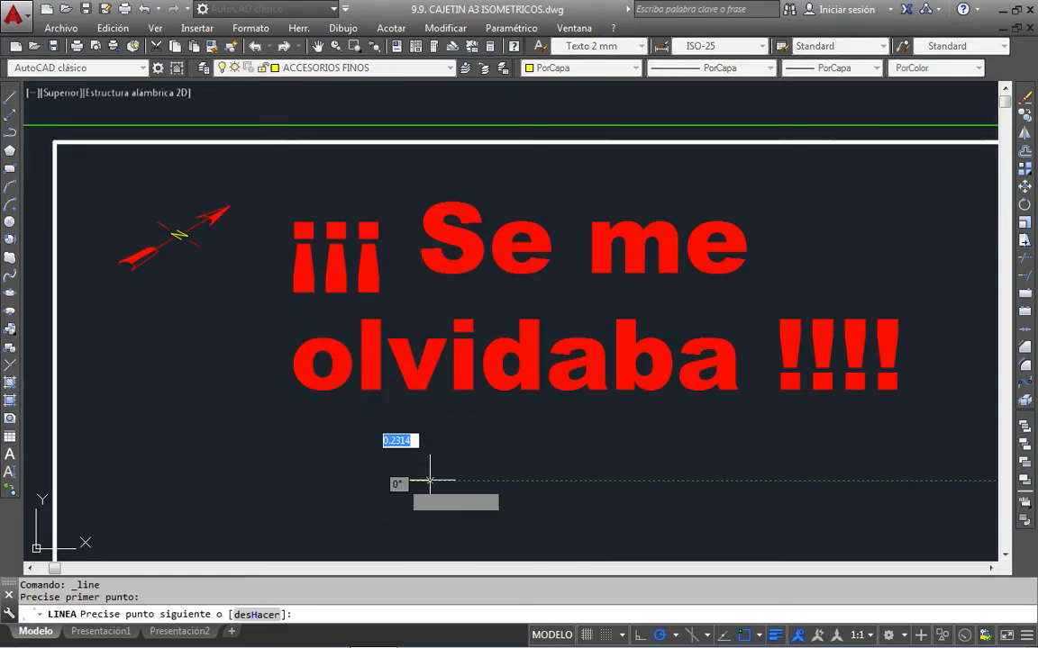
pyautogui.click(667, 481)
pyautogui.press('Escape')
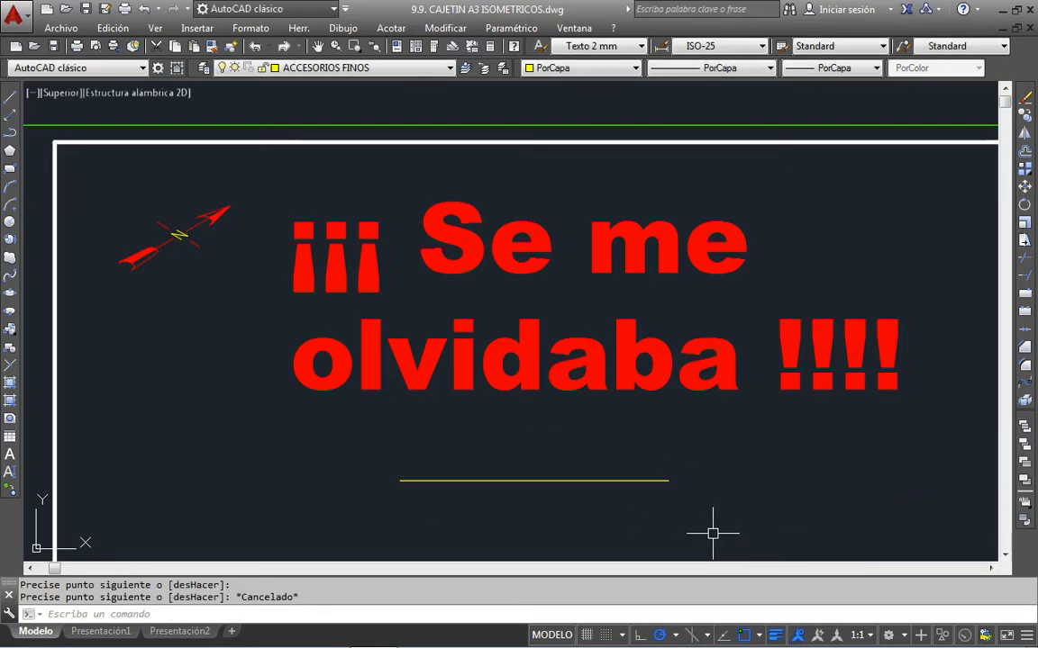
# Step: Move the horizontal line to the CAJETIN GRUESA layer, and undo that layer change
pyautogui.click(647, 481)
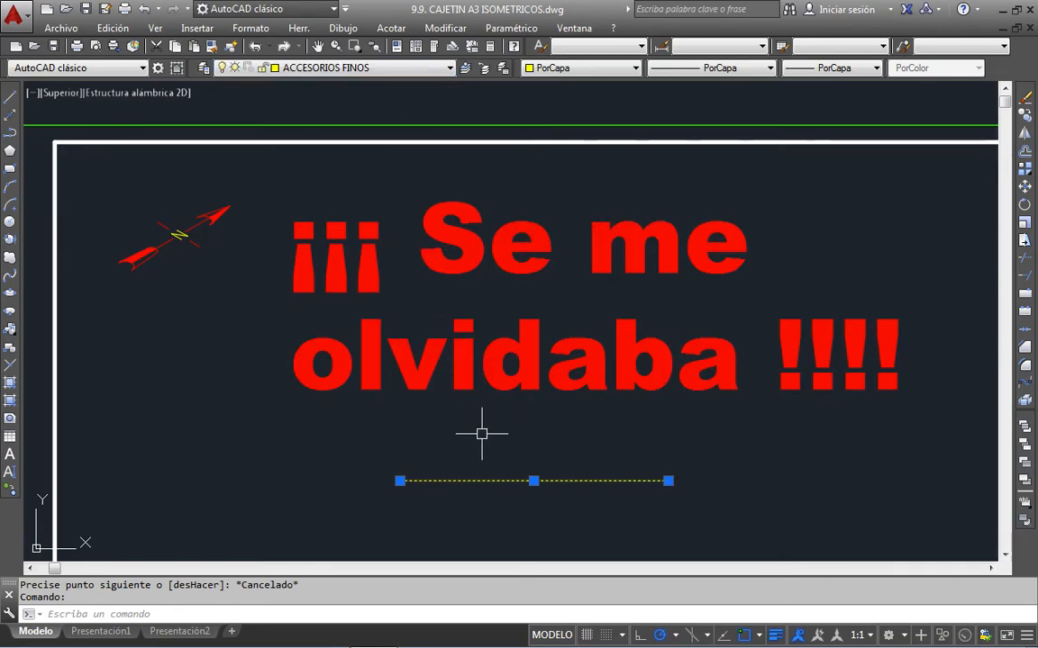
pyautogui.moveTo(514, 481)
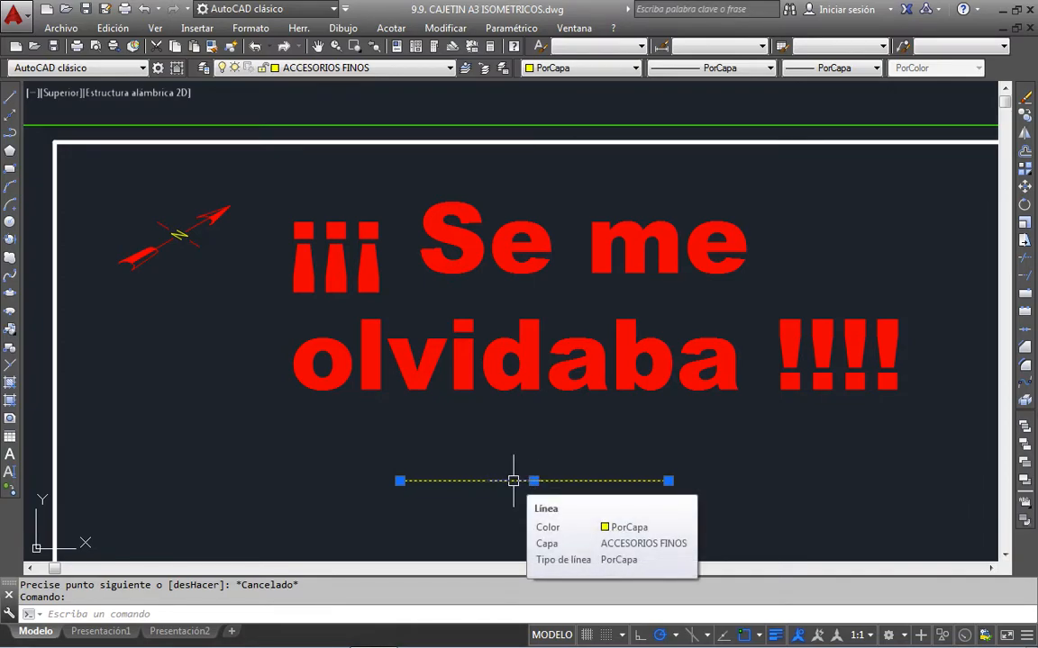
pyautogui.click(383, 69)
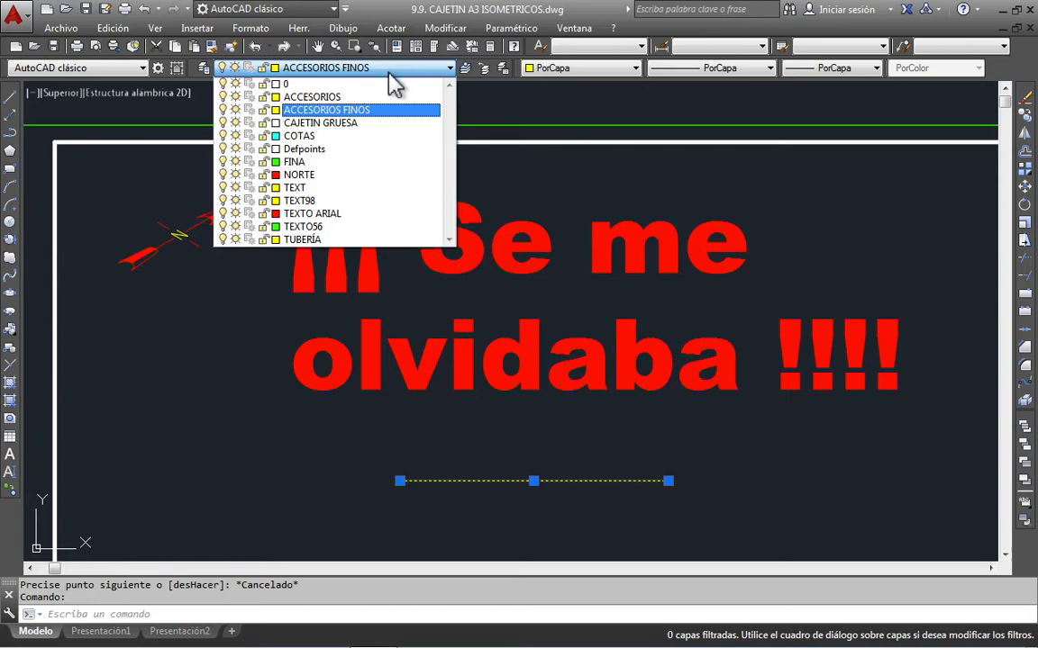
pyautogui.click(353, 123)
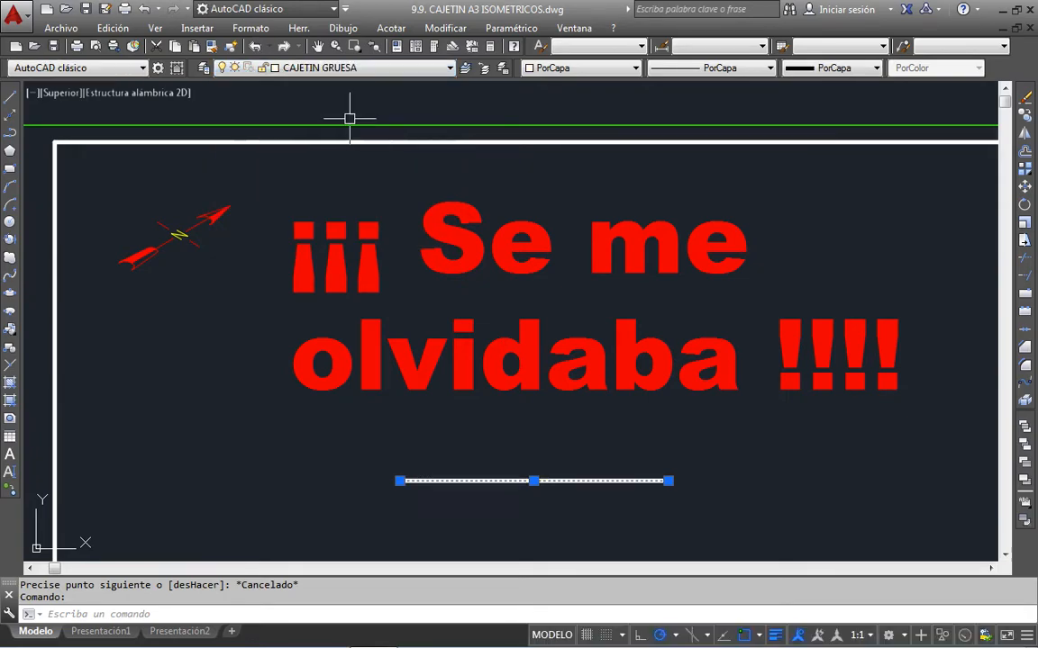
pyautogui.press('Escape')
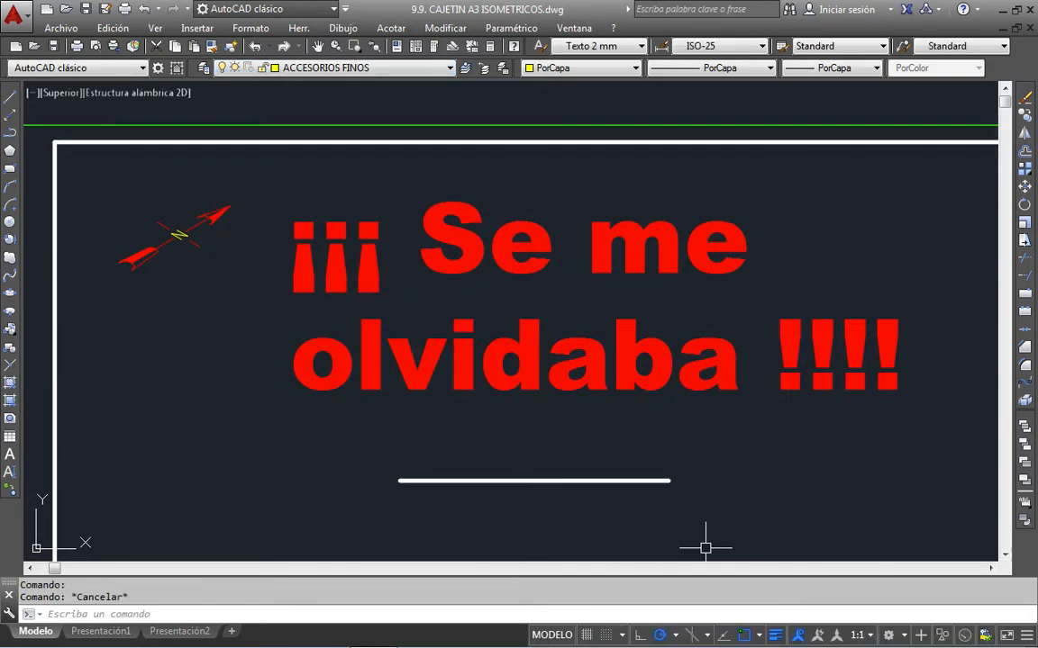
pyautogui.click(147, 12)
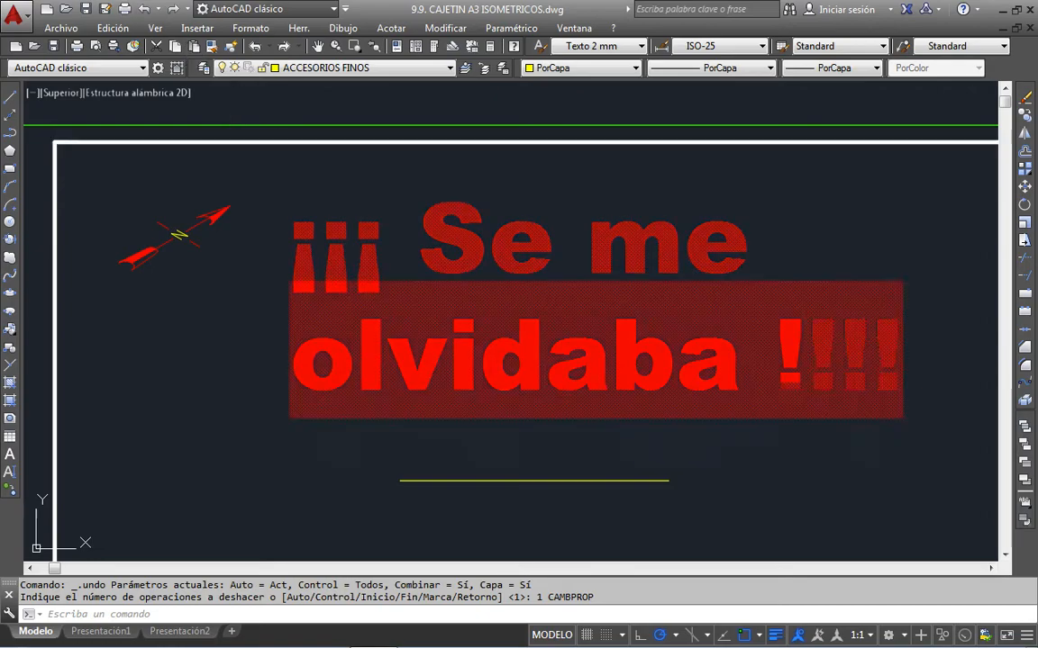
# Step: Turn off the lineweight display and override the horizontal line's colour with Blanco, keeping it on its current layer
pyautogui.click(776, 635)
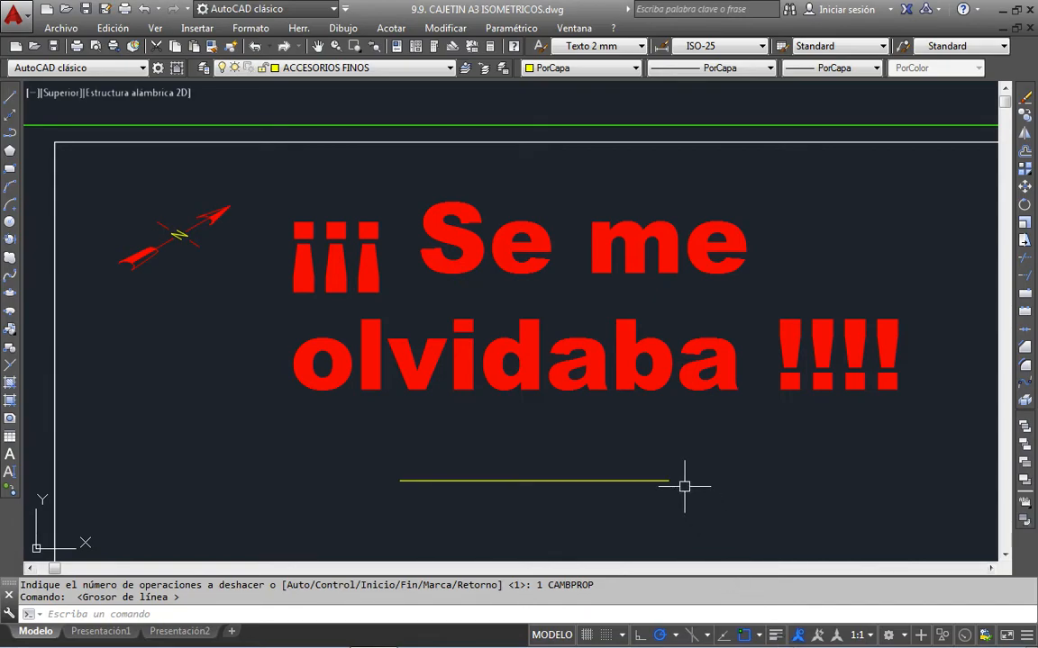
pyautogui.click(614, 480)
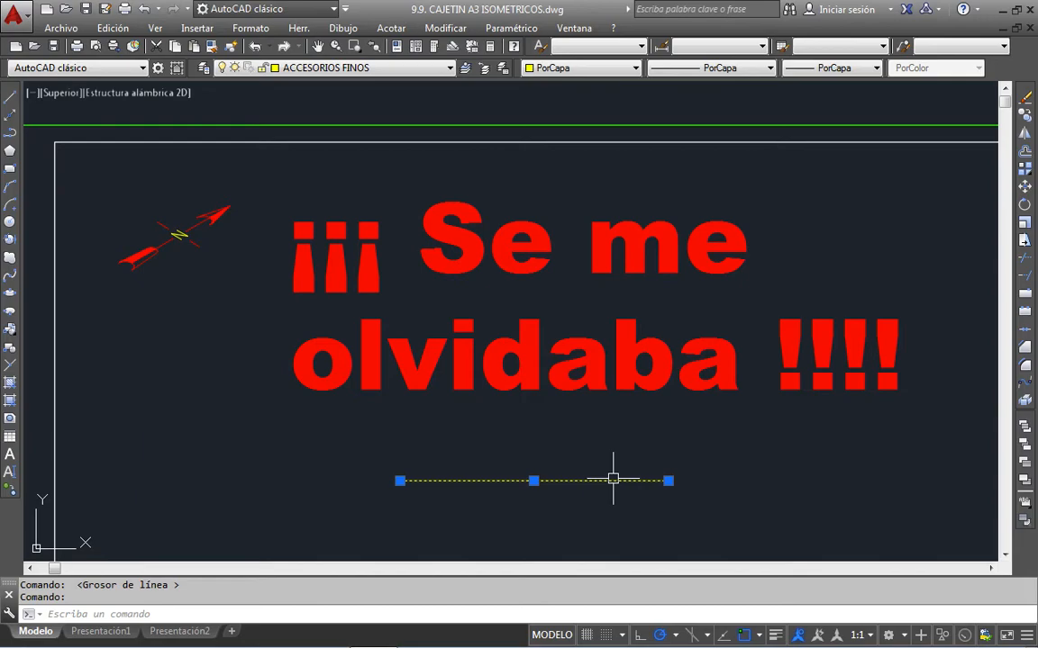
pyautogui.click(401, 69)
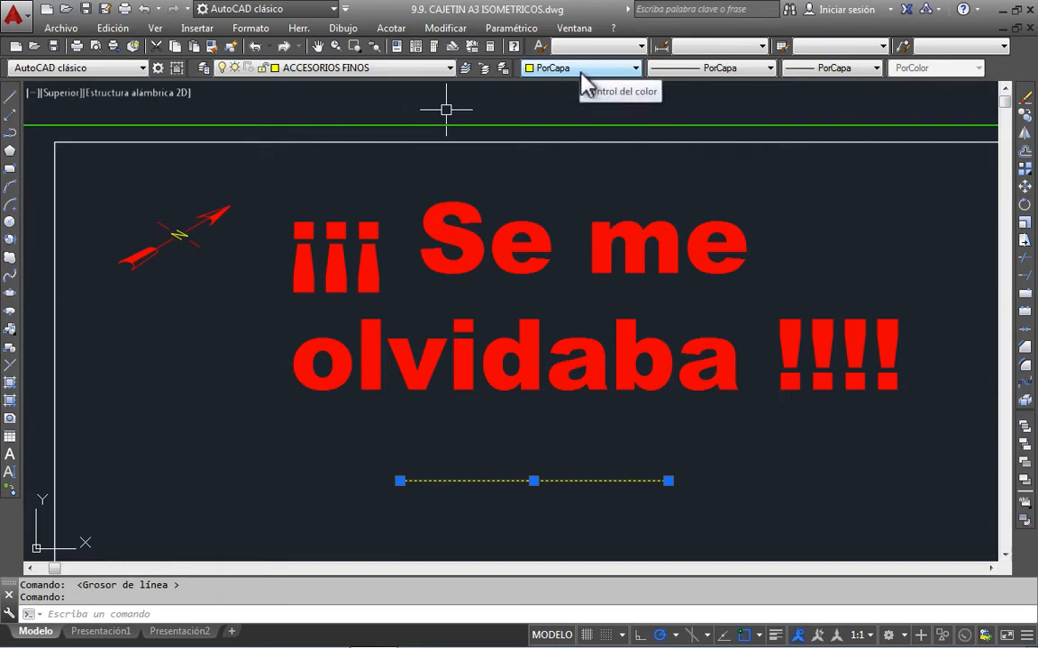
pyautogui.click(594, 70)
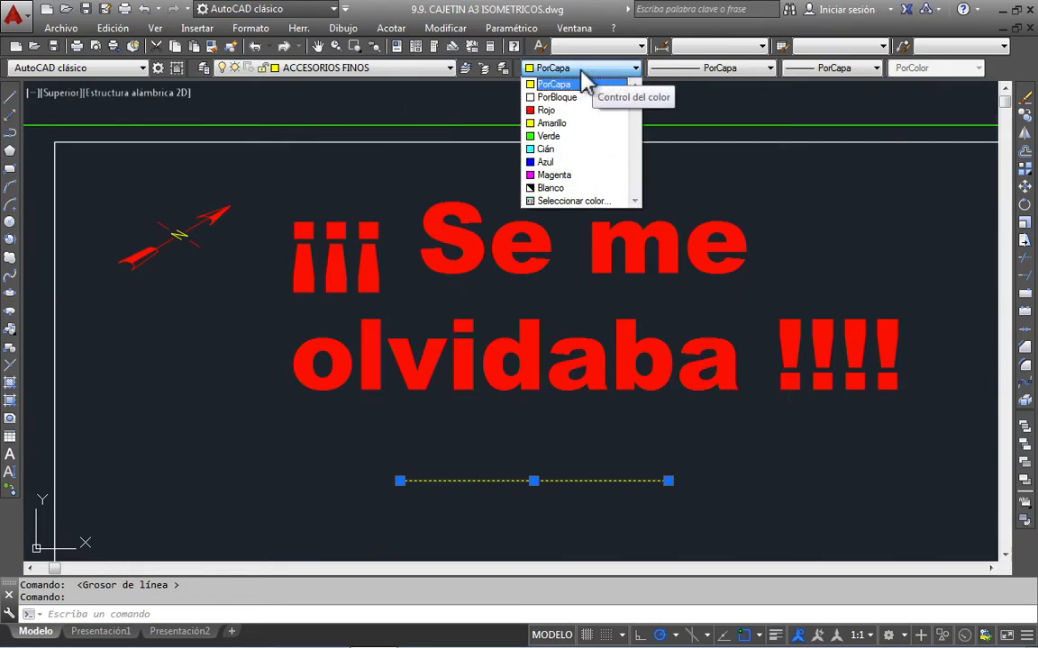
pyautogui.click(566, 190)
pyautogui.press('Escape')
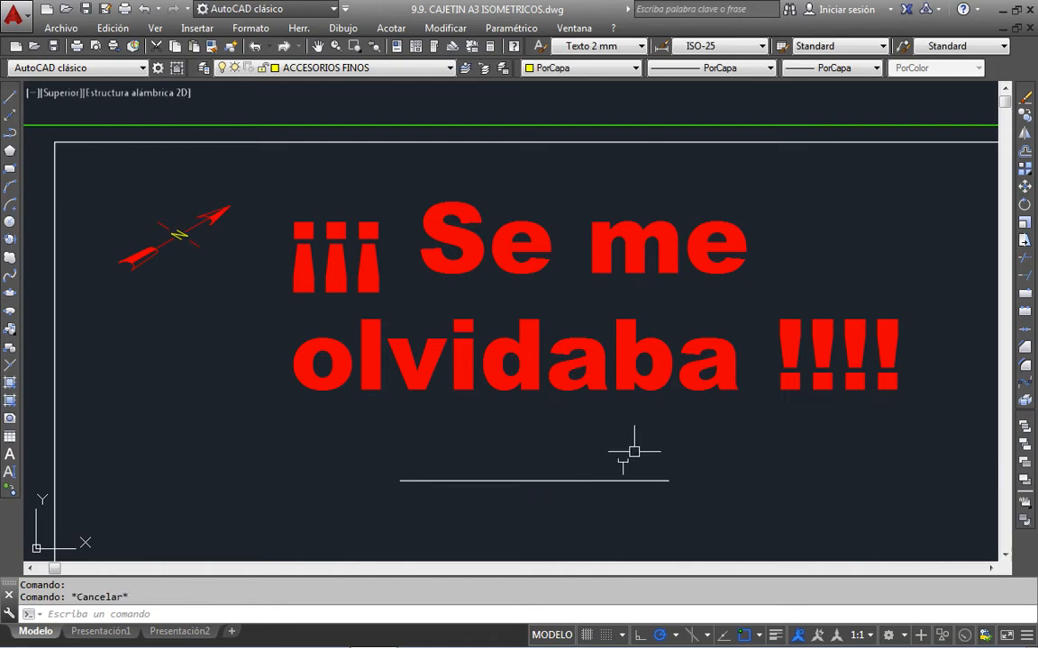
# Step: Check the layer and properties of the recoloured line, and turn the lineweight display back on
pyautogui.moveTo(607, 479)
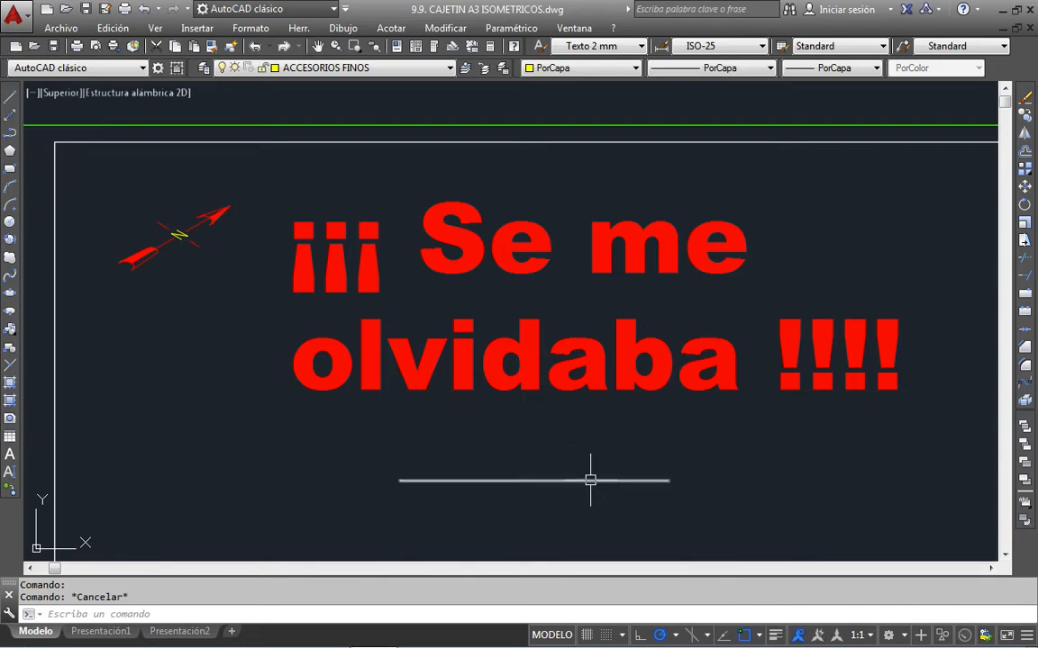
pyautogui.click(591, 480)
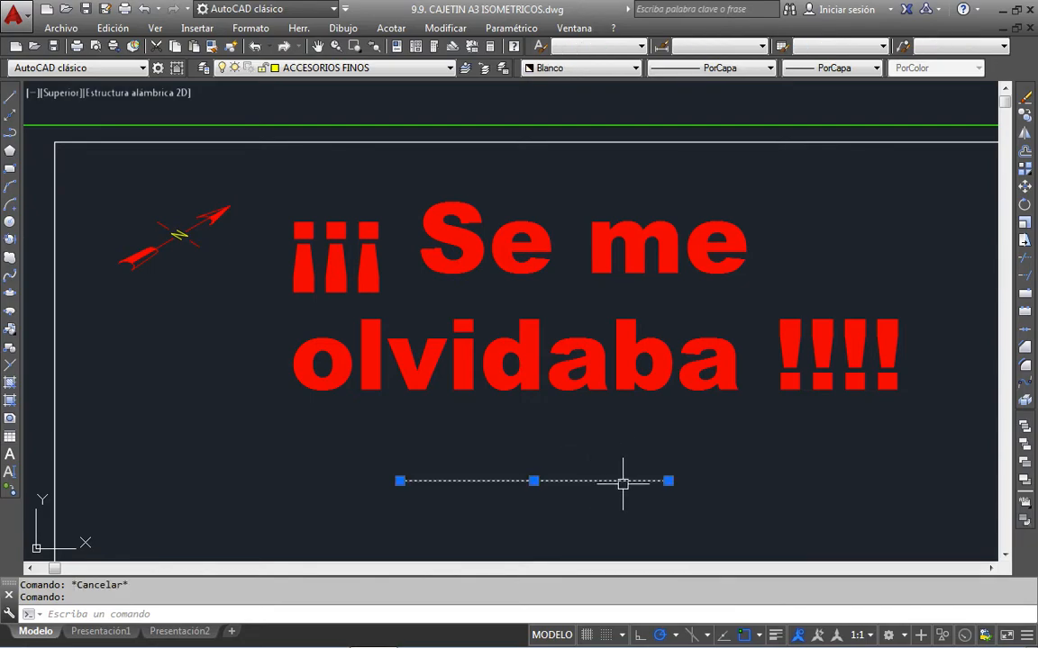
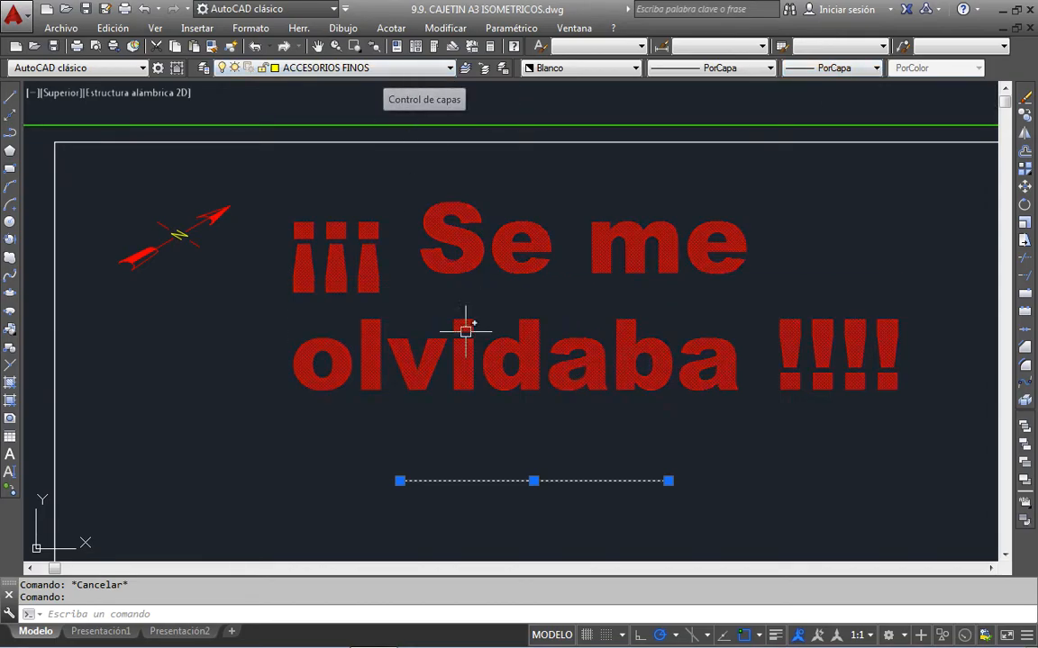
pyautogui.click(775, 636)
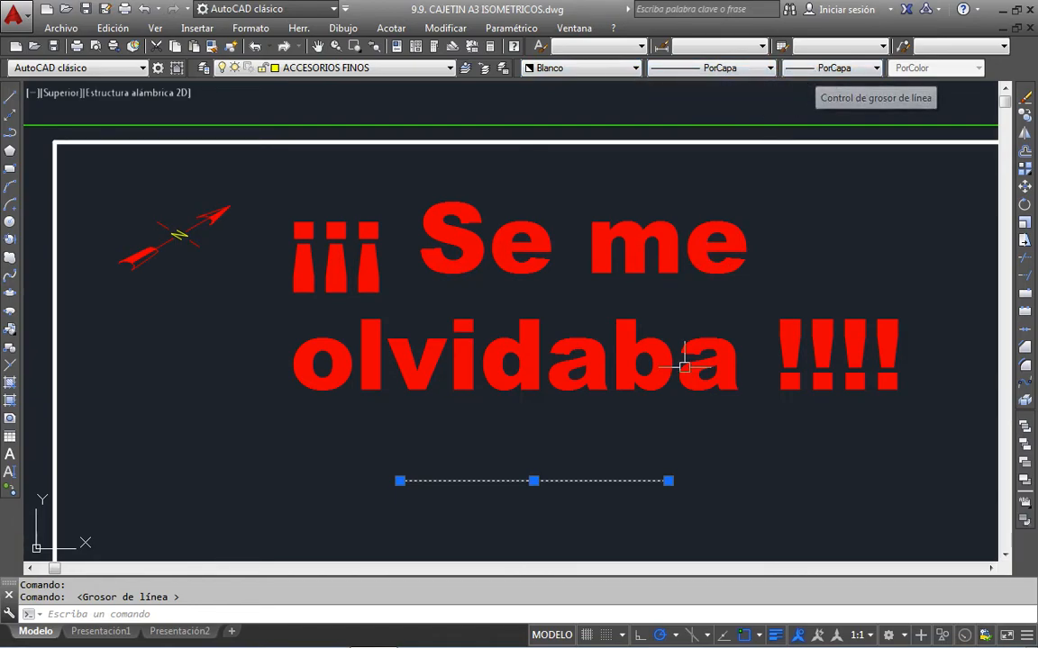
pyautogui.press('Escape')
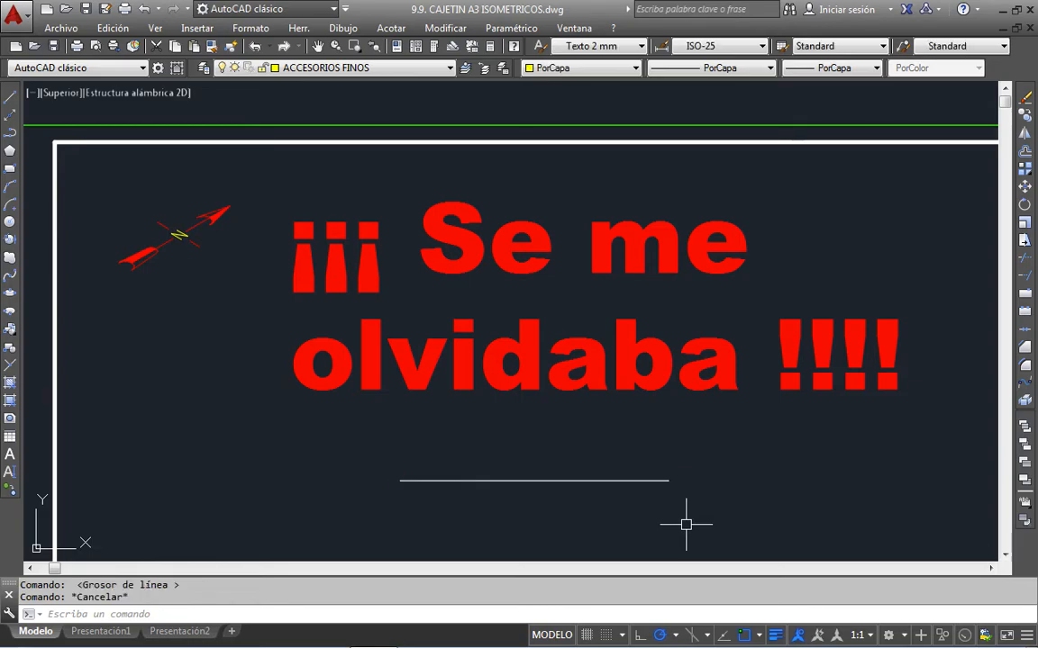
# Step: Erase the recoloured horizontal line below the red text
pyautogui.click(687, 524)
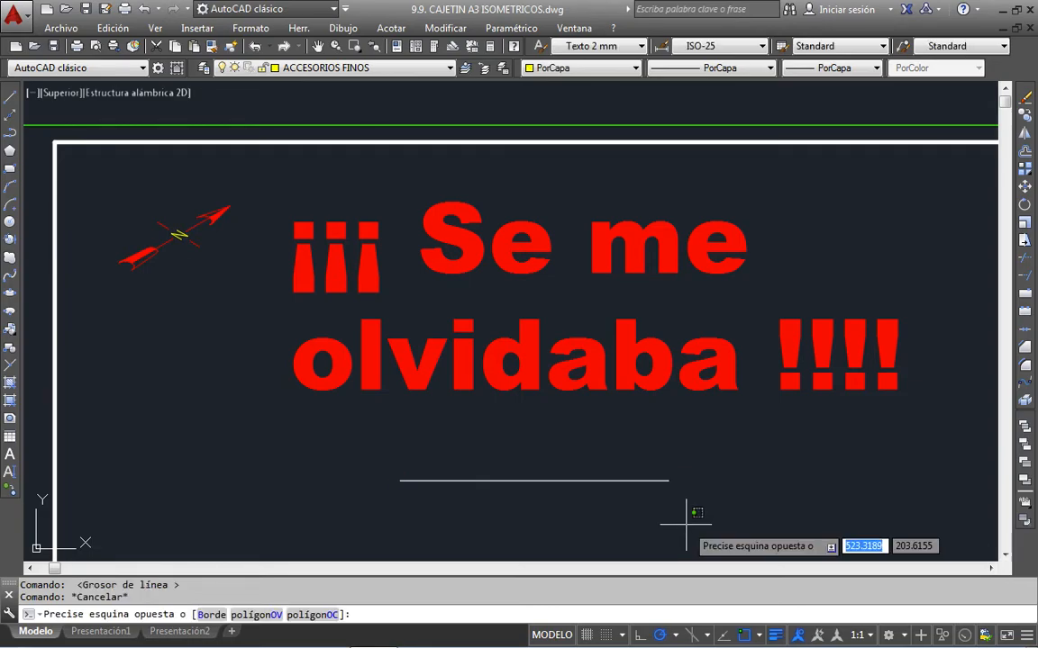
pyautogui.click(554, 445)
pyautogui.write('B')
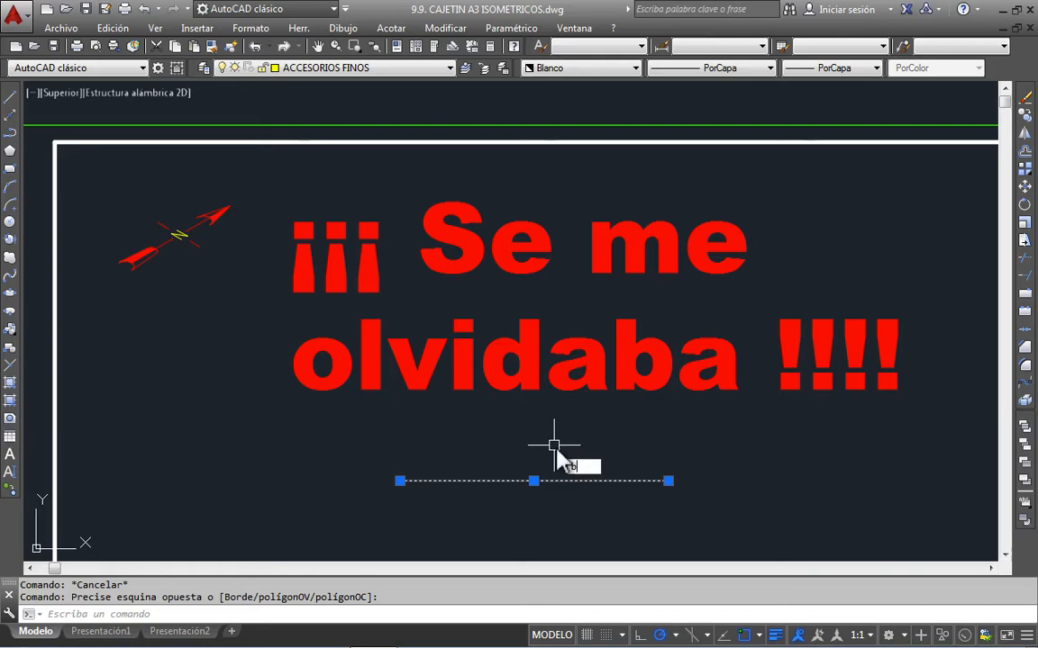
pyautogui.press('Return')
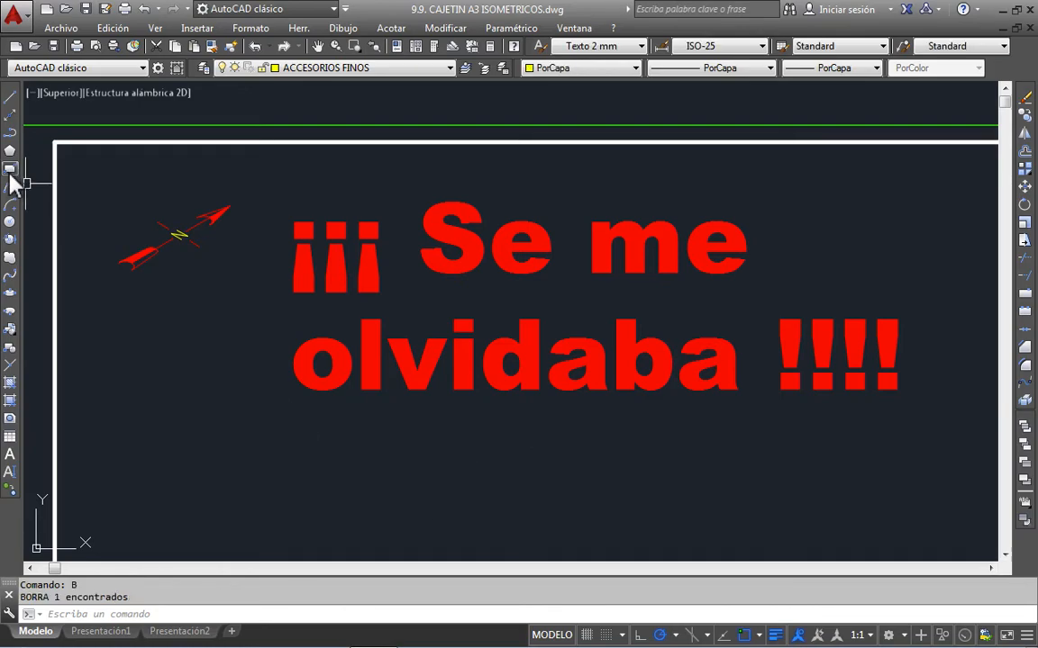
# Step: Draw a circle with a radius of about 15 below the red text on the ACCESORIOS FINOS layer
pyautogui.click(10, 222)
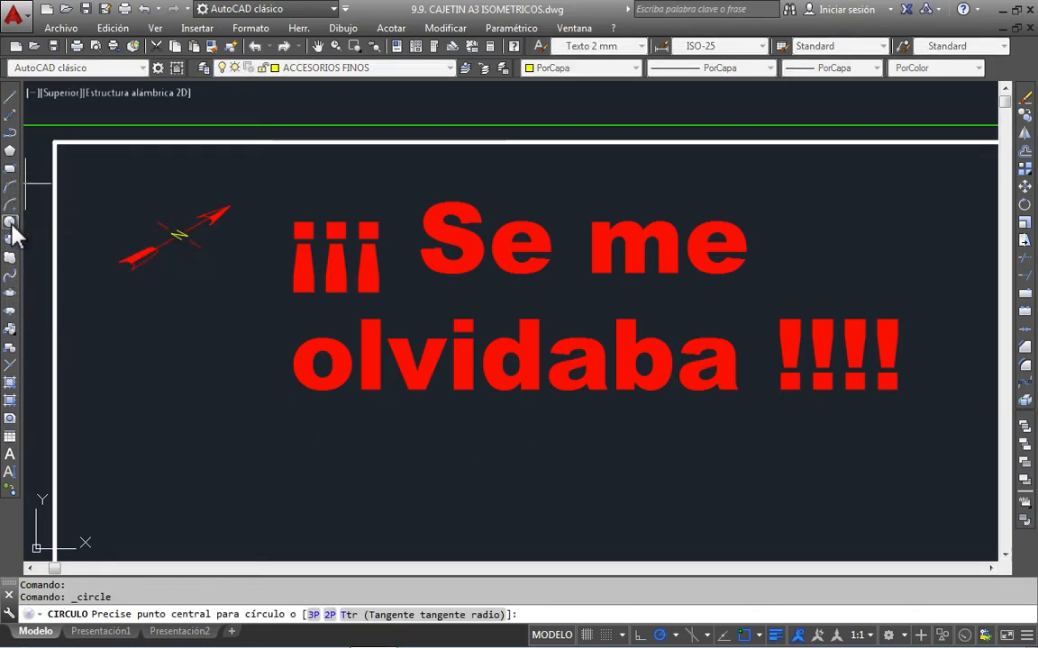
pyautogui.click(377, 482)
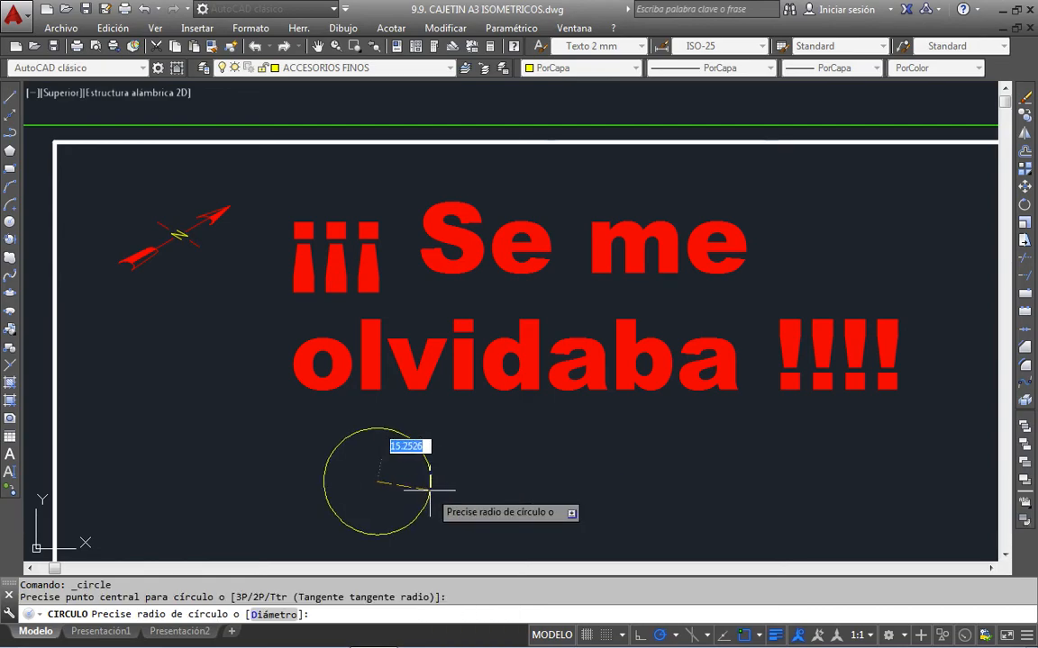
pyautogui.click(430, 491)
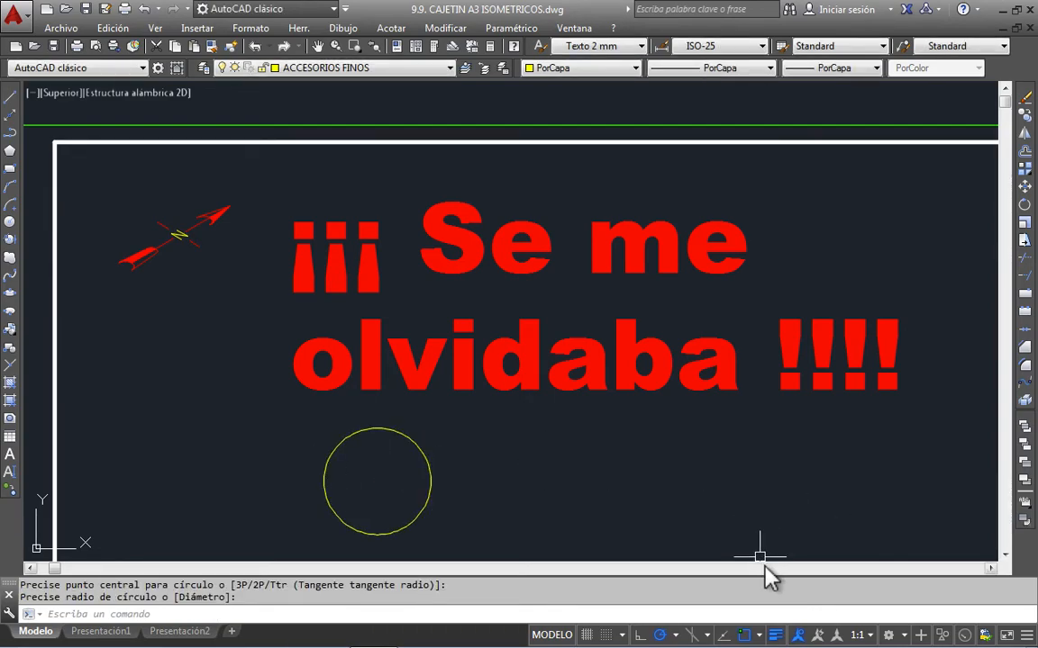
# Step: Move the circle below the red text to the CAJETIN GRUESA layer and clear the selection
pyautogui.click(415, 443)
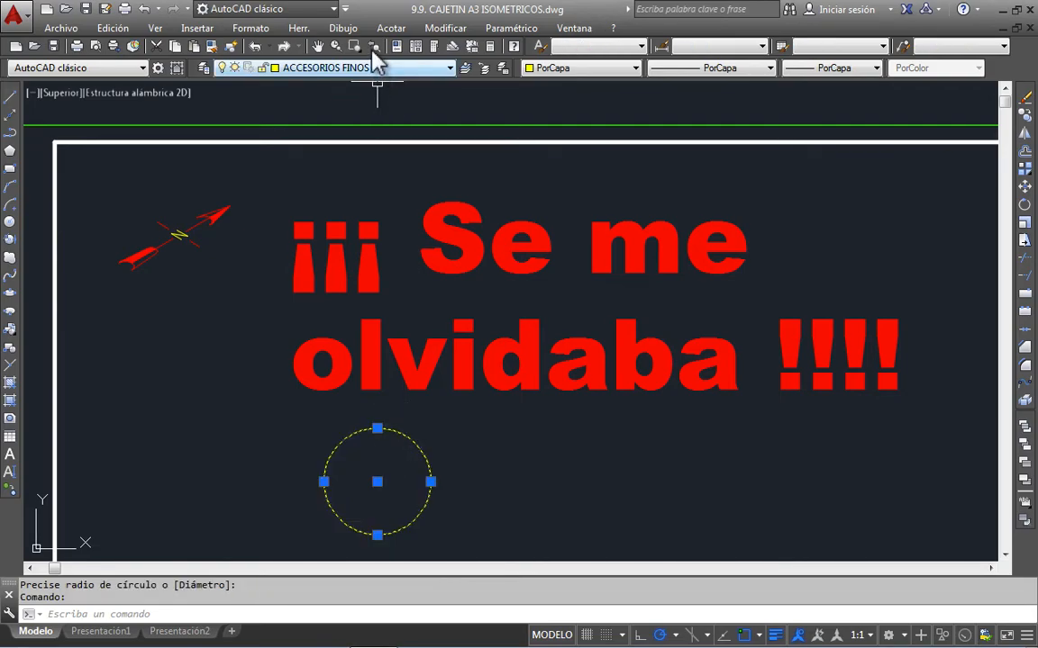
pyautogui.click(381, 70)
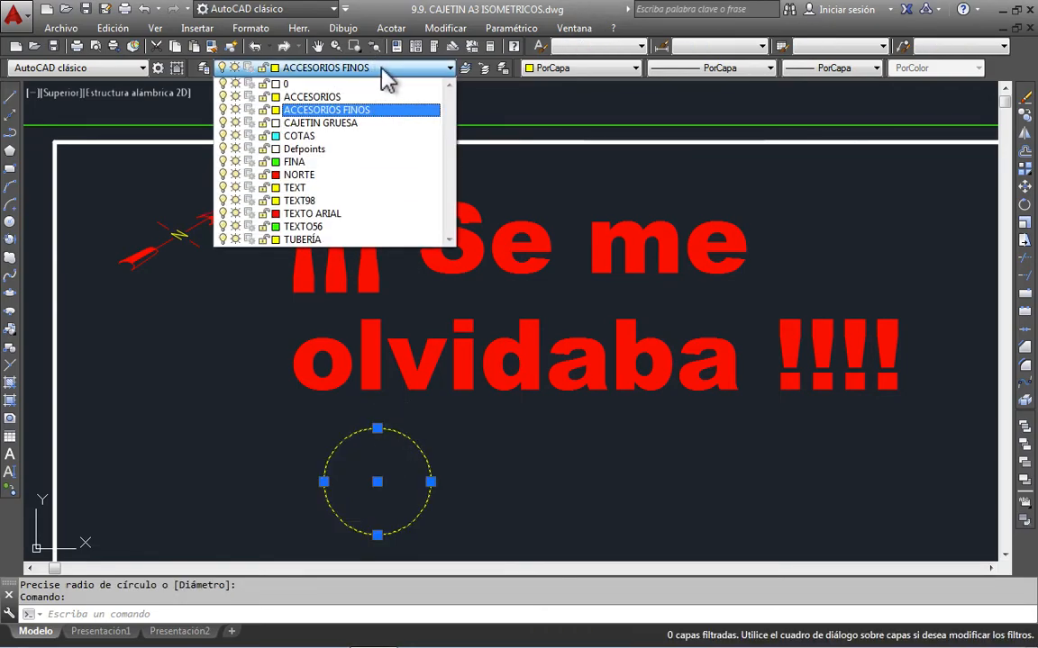
pyautogui.click(340, 124)
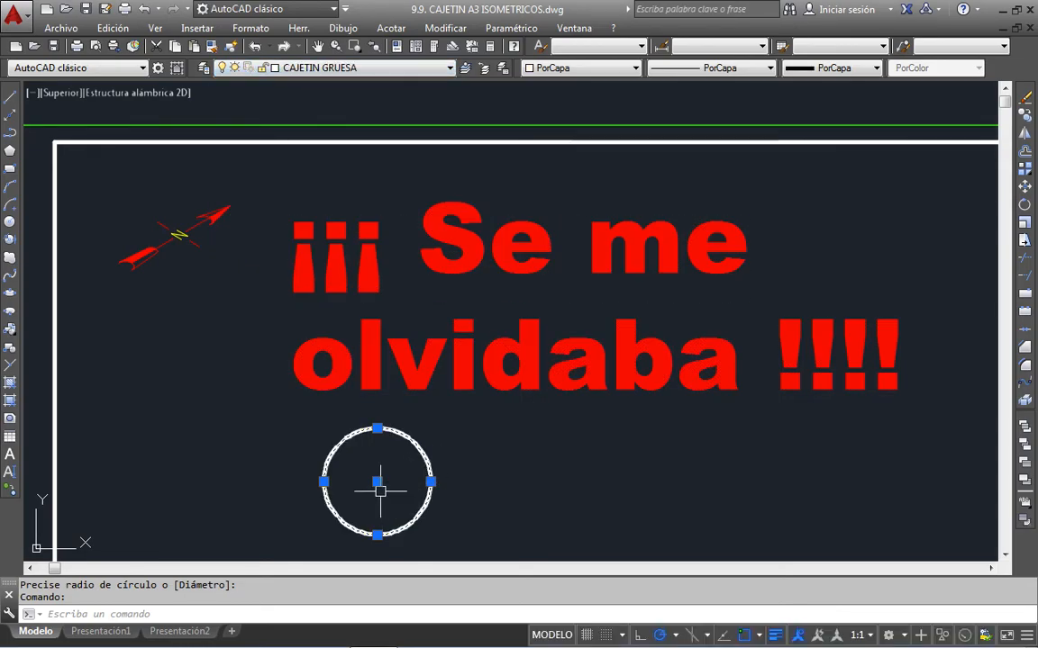
pyautogui.press('Escape')
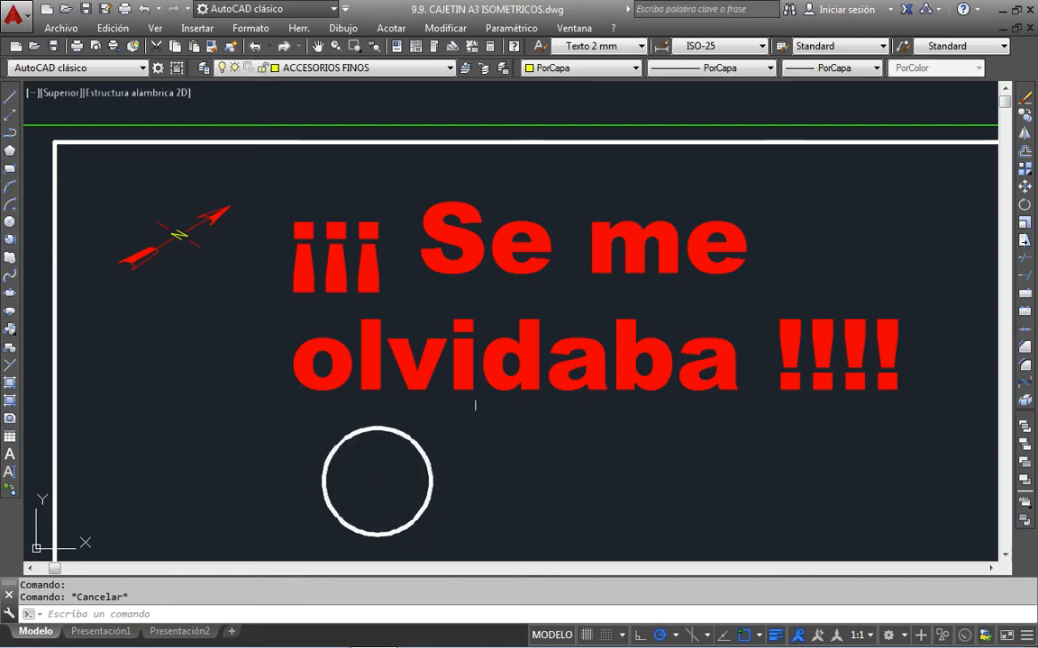
# Step: Review the default colour, linetype and lineweight choices for new objects, keeping each one set to PorCapa
pyautogui.click(622, 71)
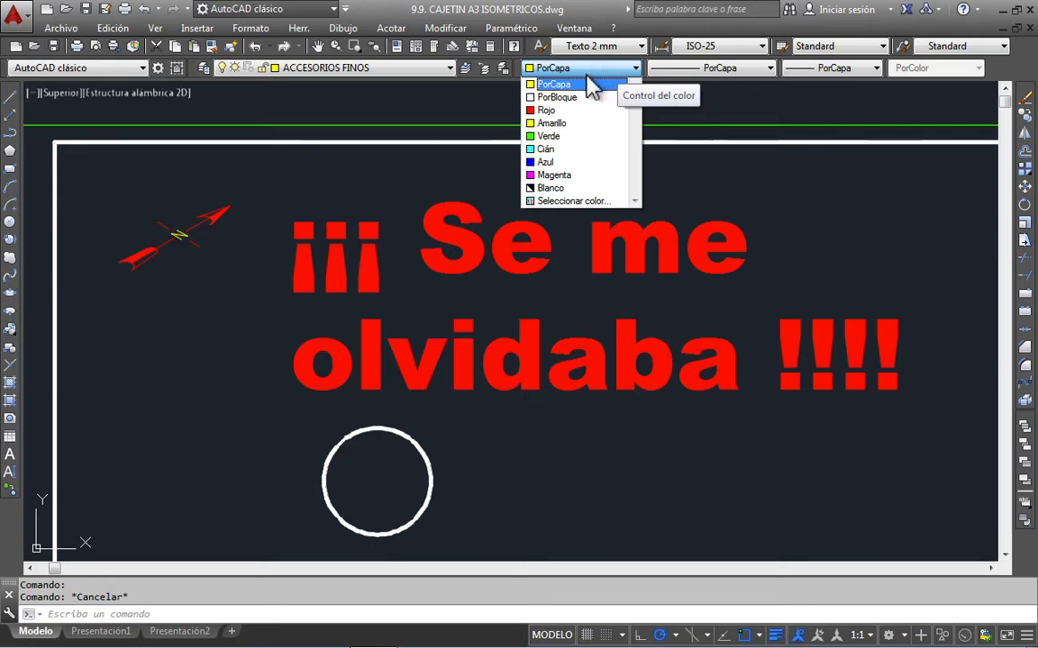
pyautogui.click(590, 83)
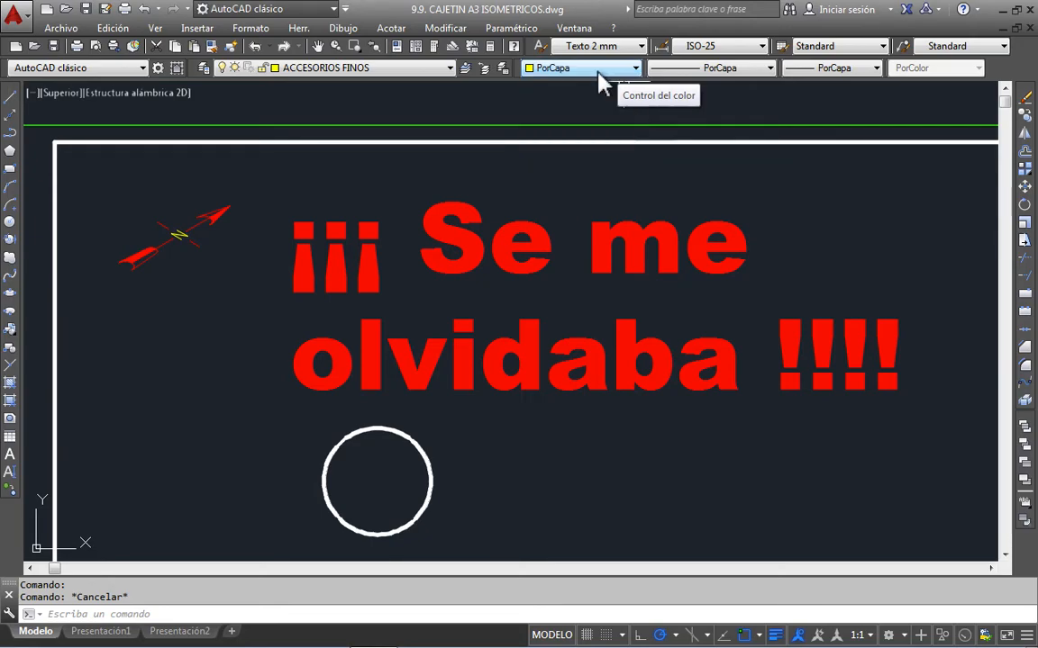
pyautogui.click(733, 71)
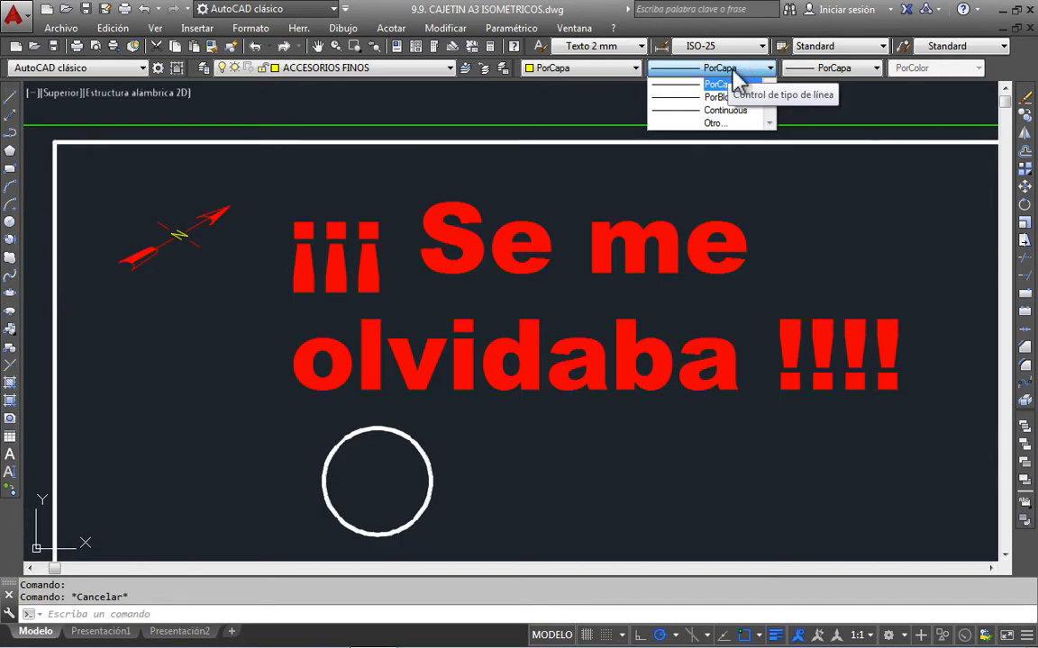
pyautogui.click(742, 71)
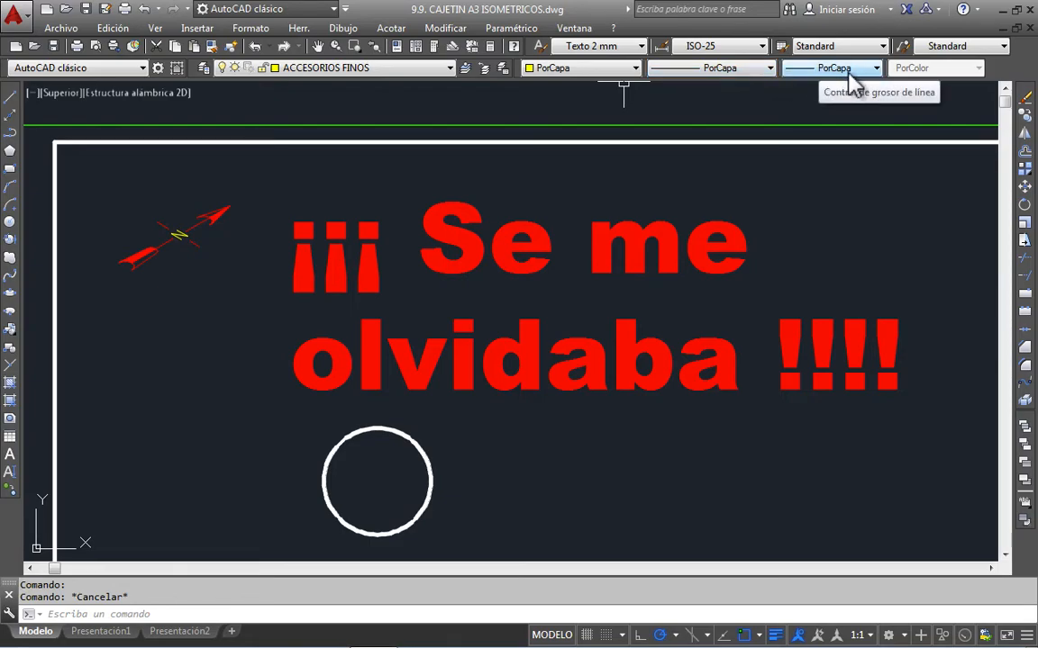
pyautogui.click(863, 72)
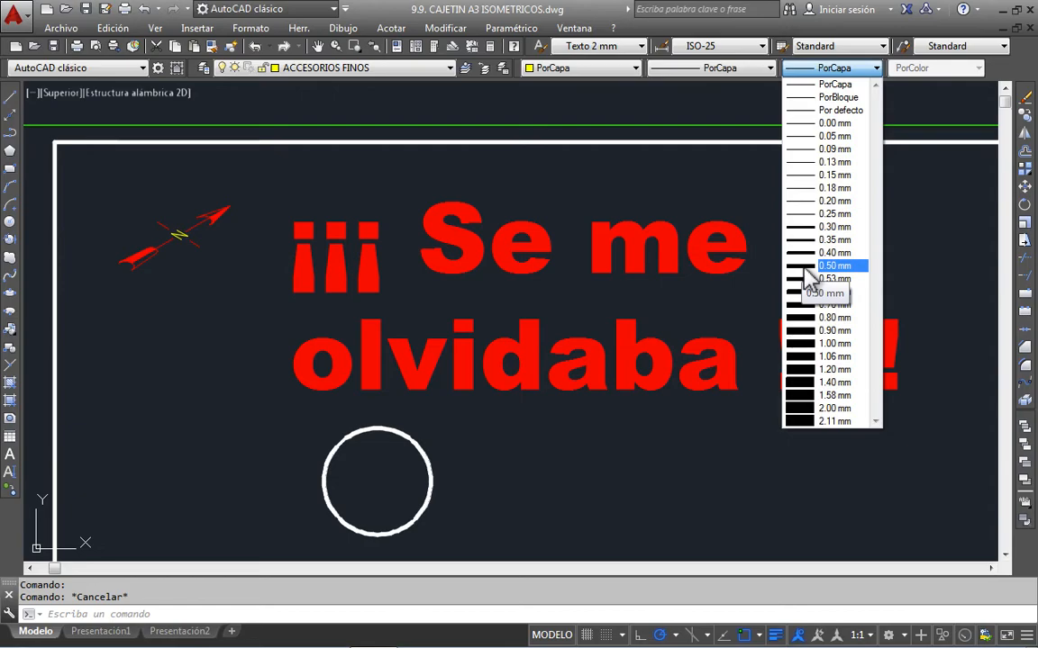
pyautogui.click(851, 84)
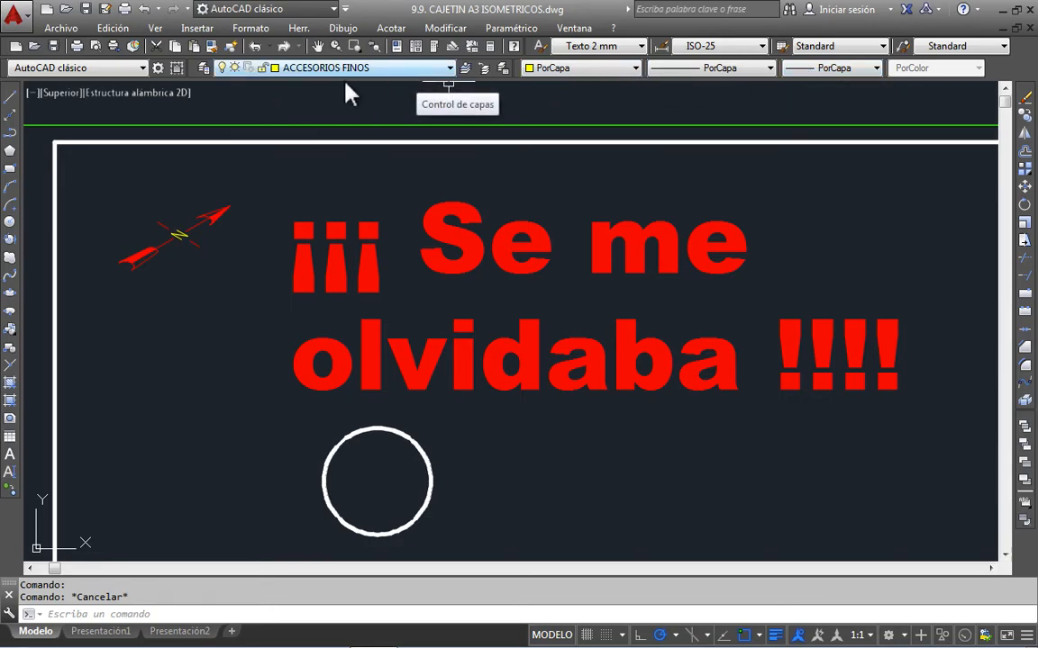
# Step: Draw a rectangle beside the circle, below the red text, on the ACCESORIOS FINOS layer
pyautogui.click(10, 168)
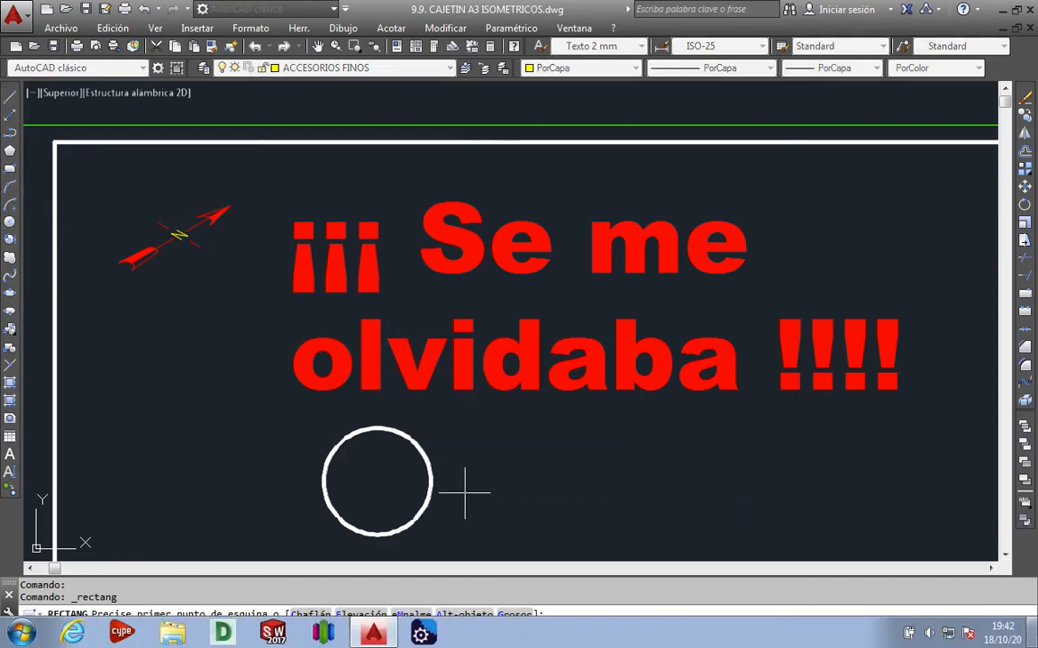
pyautogui.click(540, 521)
pyautogui.click(724, 419)
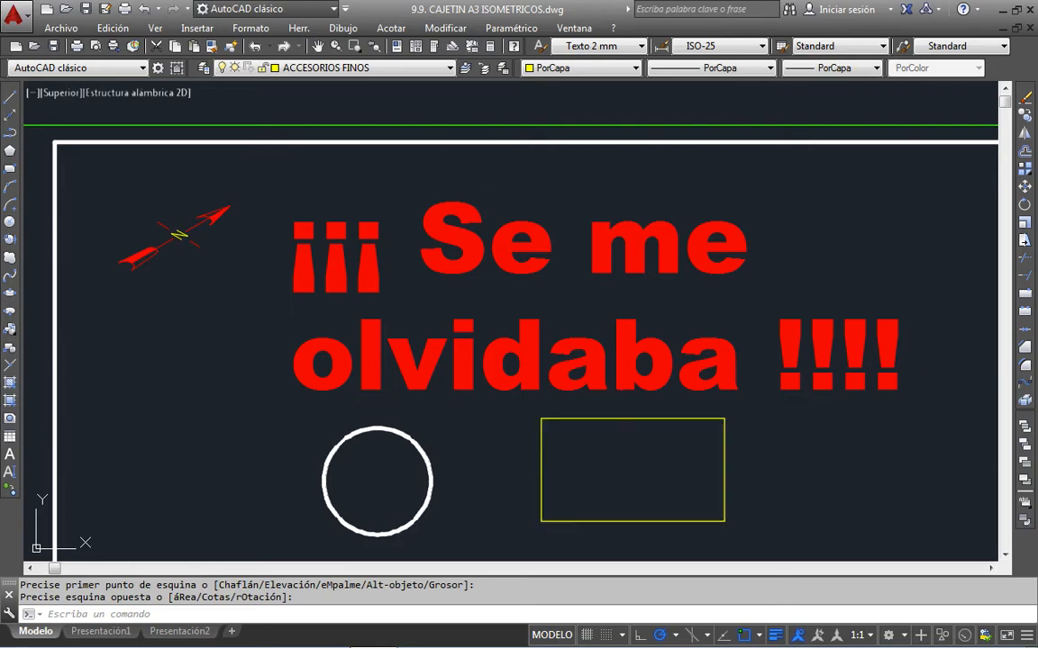
# Step: Move the new rectangle to the CAJETIN GRUESA layer and clear the selection
pyautogui.click(609, 419)
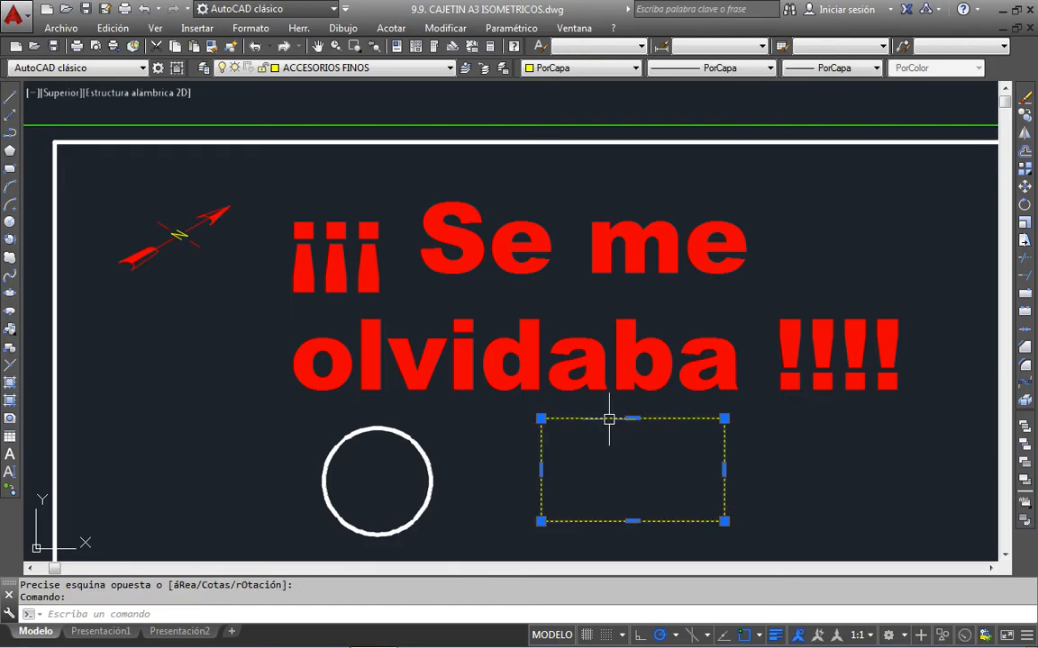
pyautogui.click(414, 68)
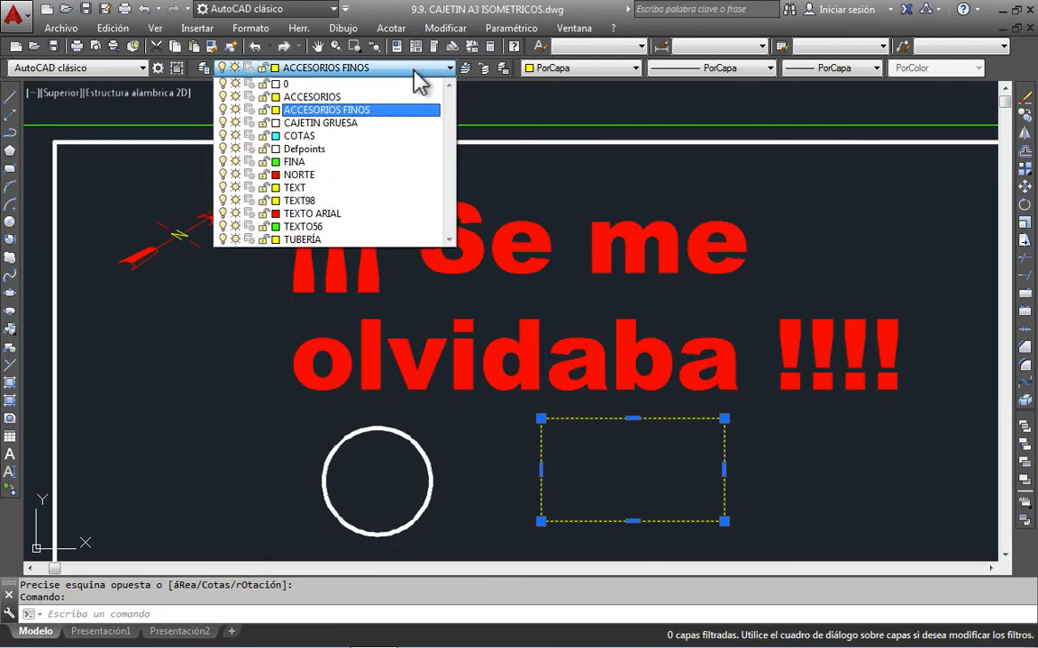
pyautogui.click(346, 125)
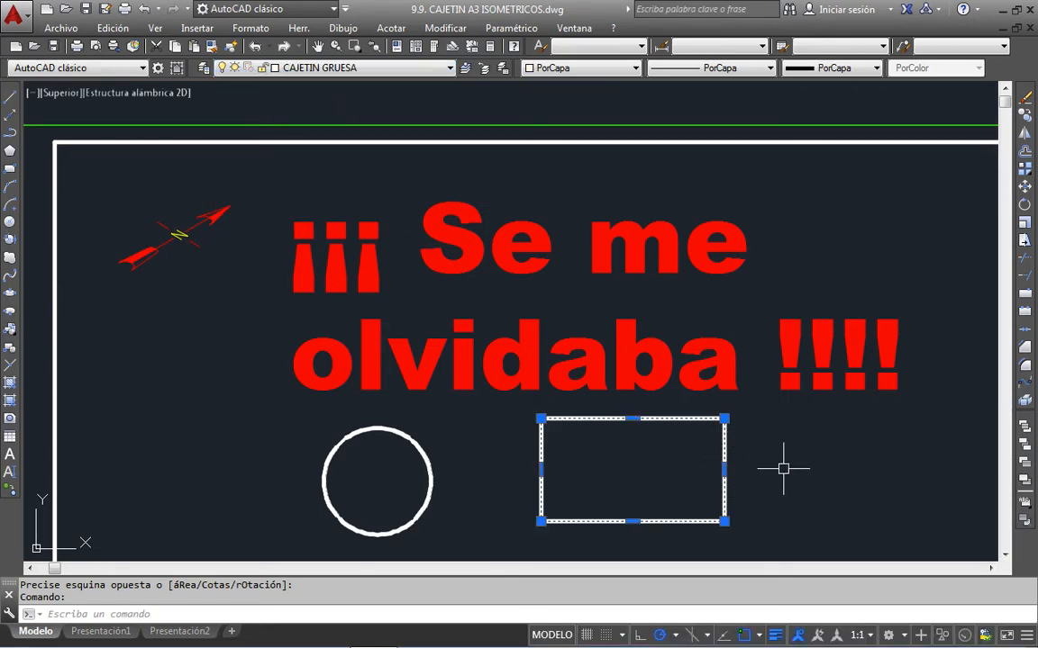
pyautogui.press('Escape')
# Step: Recheck that colour, linetype and lineweight are all controlled by PorCapa with nothing selected
pyautogui.click(578, 70)
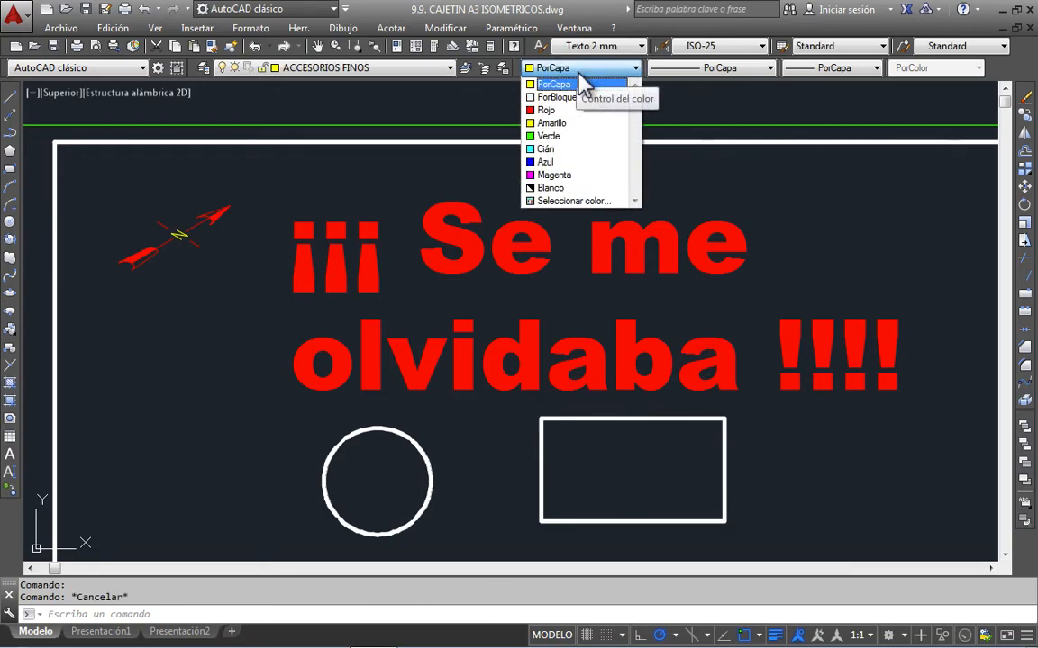
pyautogui.click(667, 72)
pyautogui.click(667, 76)
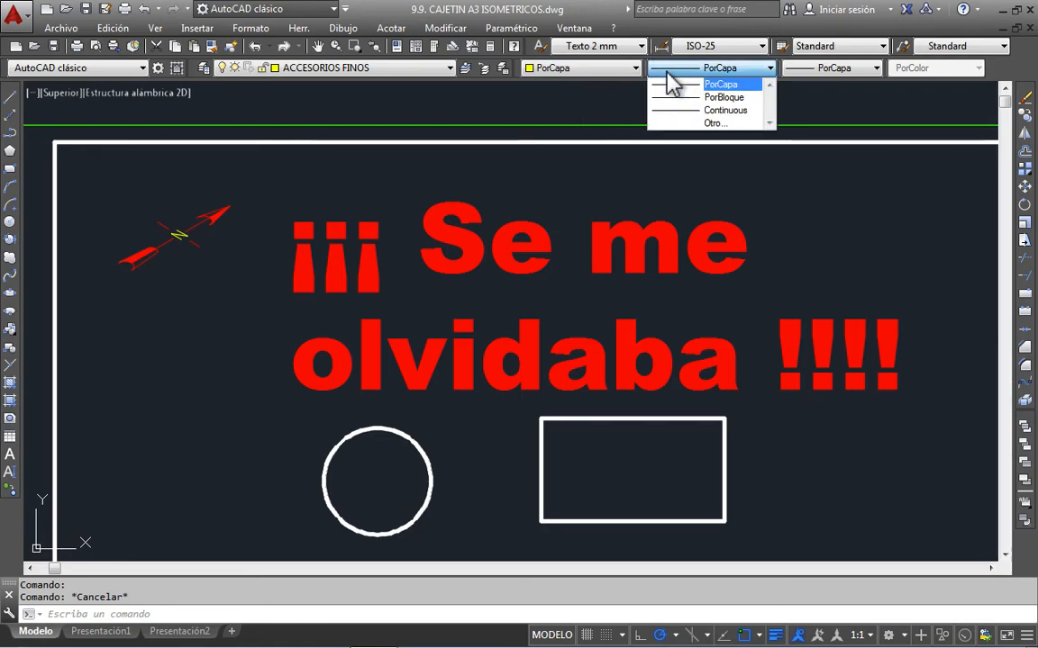
pyautogui.click(803, 81)
pyautogui.click(804, 81)
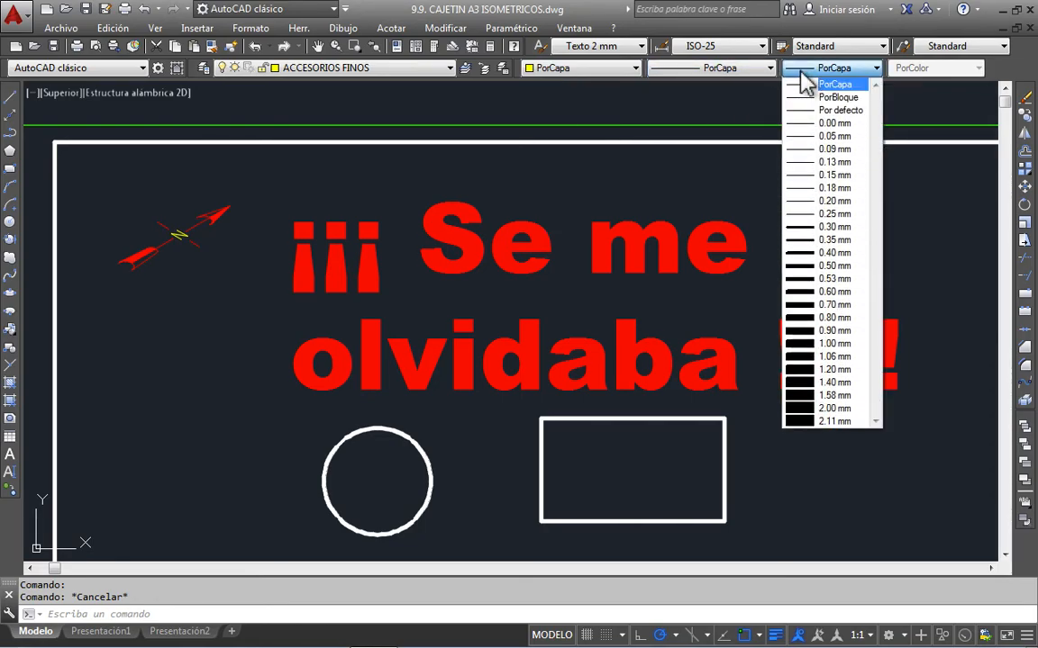
pyautogui.click(804, 82)
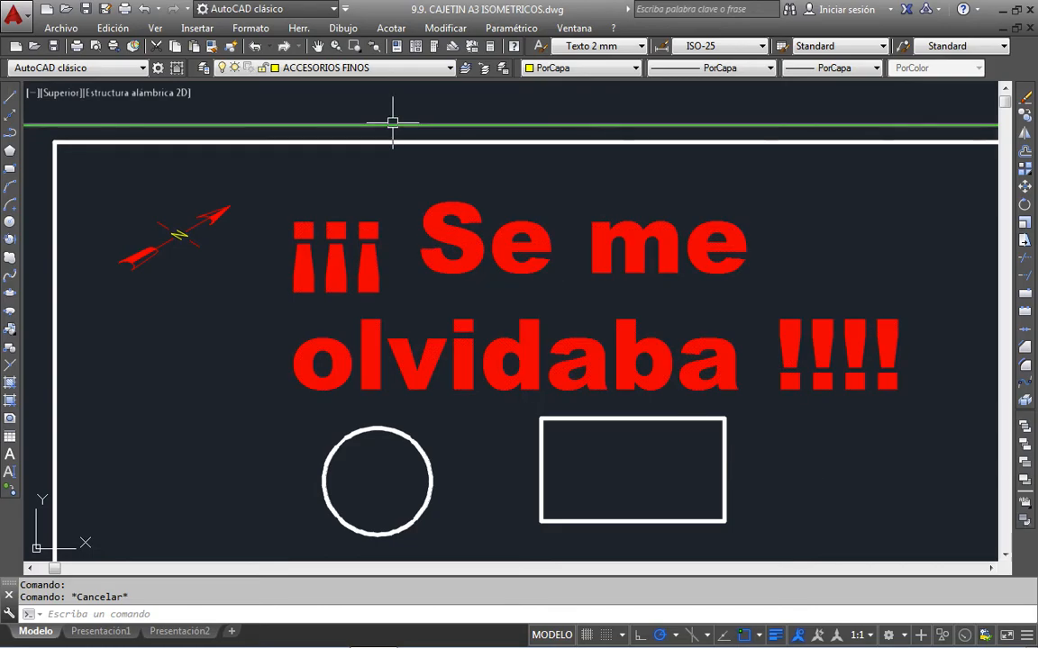
# Step: Inspect the FINA and Defpoints layers in the layer properties manager, leave their names as they are, and close it
pyautogui.click(204, 69)
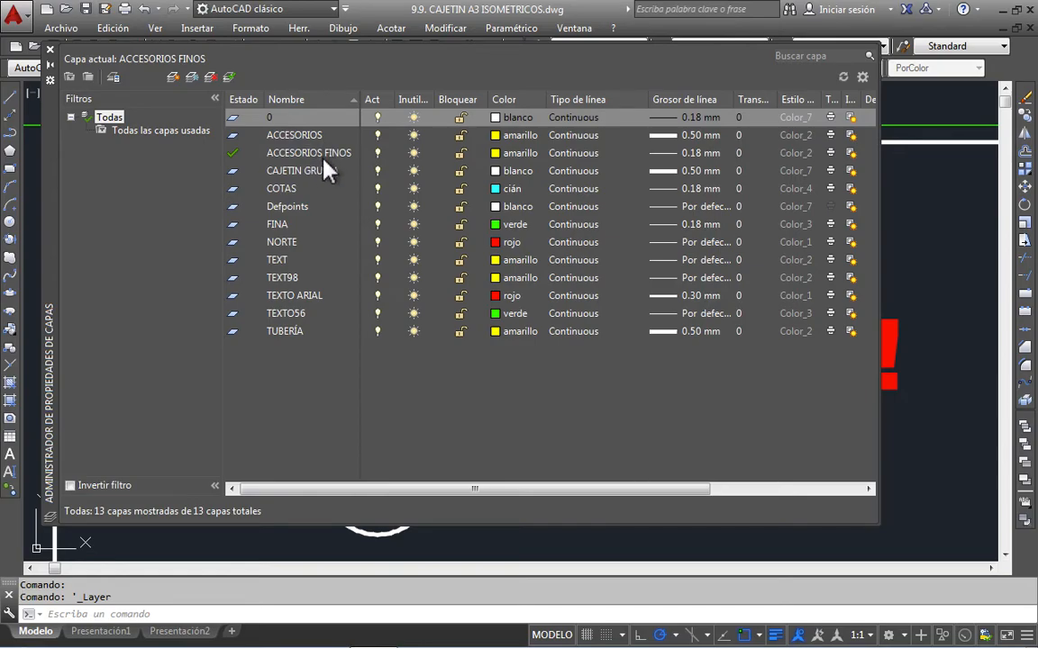
pyautogui.click(289, 225)
pyautogui.click(289, 225)
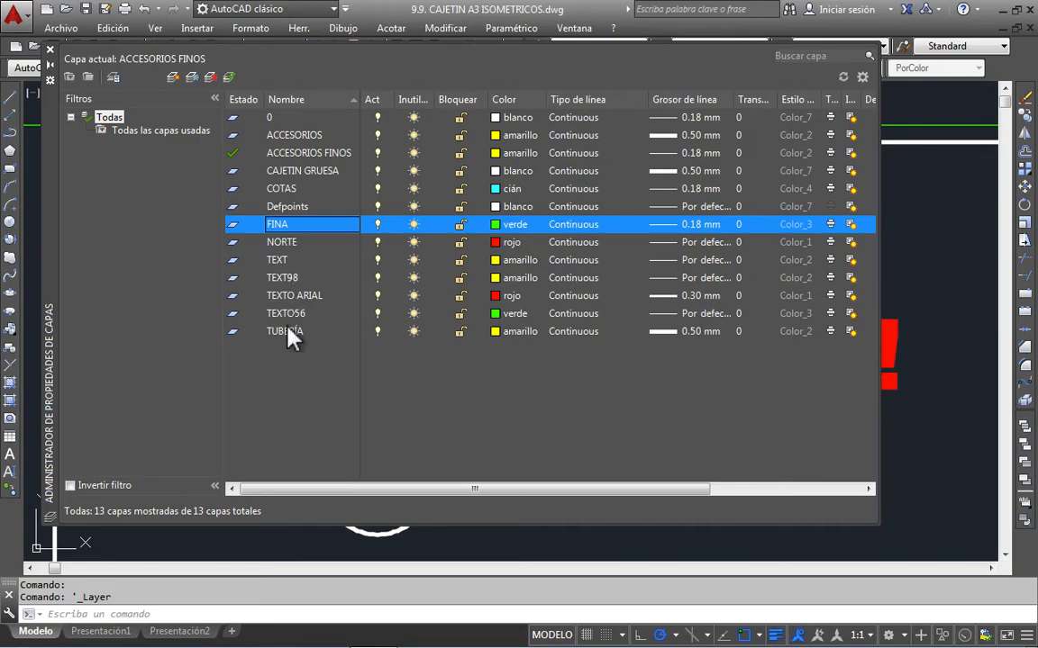
pyautogui.click(294, 209)
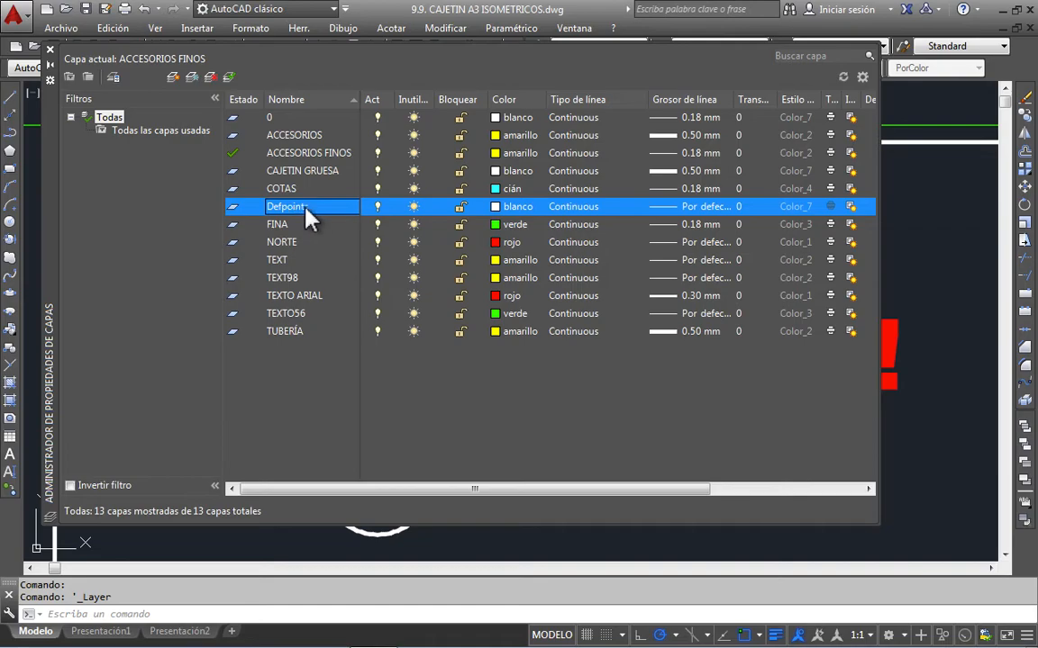
pyautogui.click(319, 210)
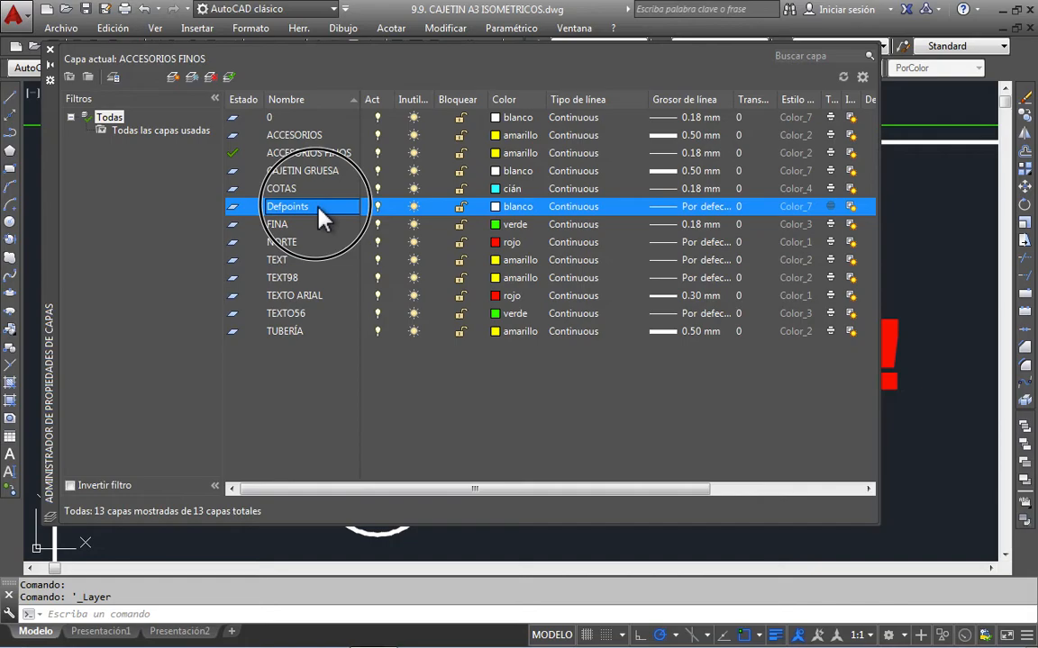
pyautogui.click(318, 208)
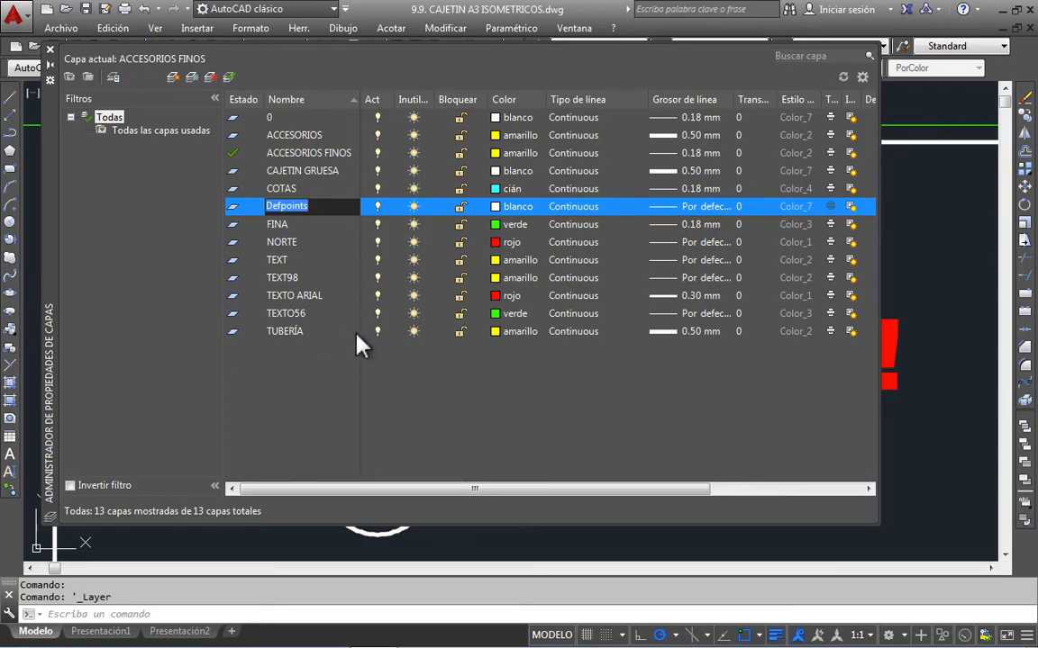
pyautogui.click(397, 373)
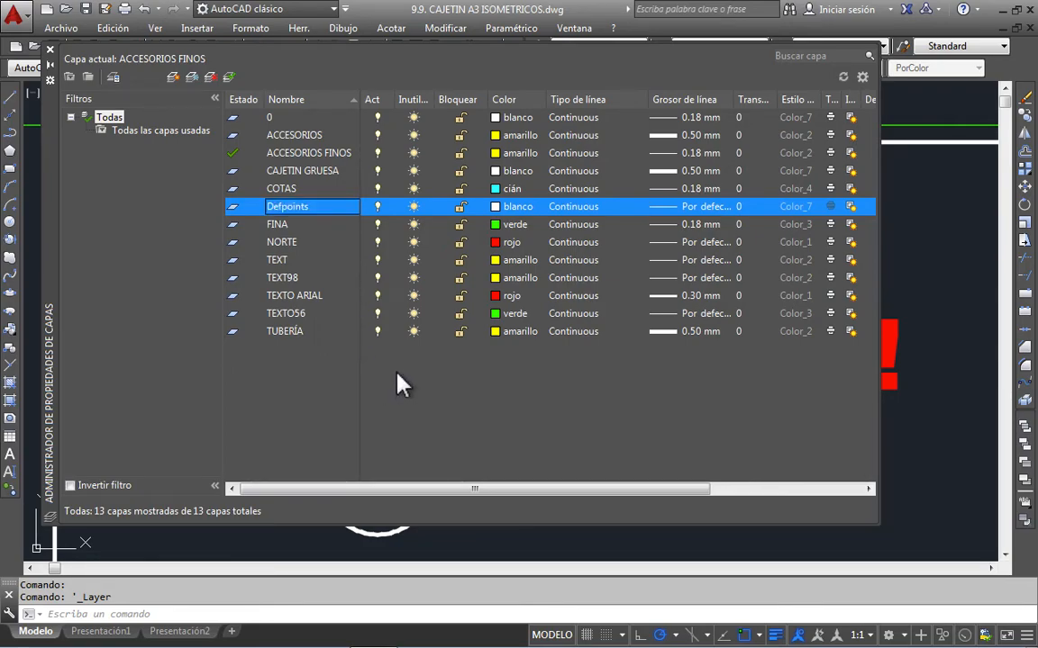
pyautogui.click(50, 50)
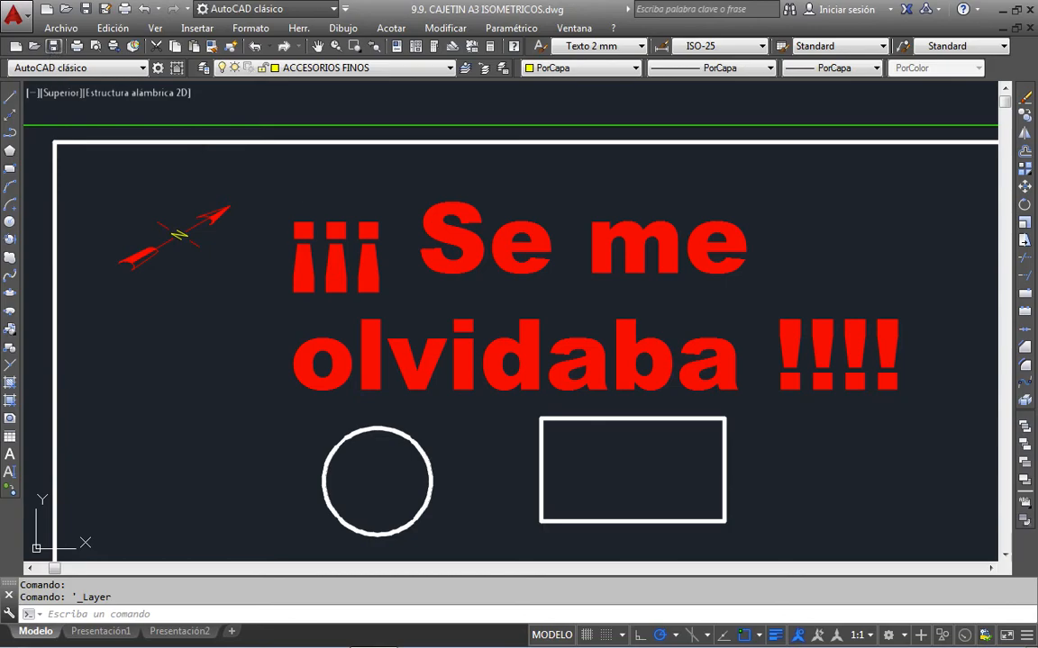
# Step: Move the rectangle beside the circle to the Defpoints layer and reselect it to check its layer assignment
pyautogui.click(537, 444)
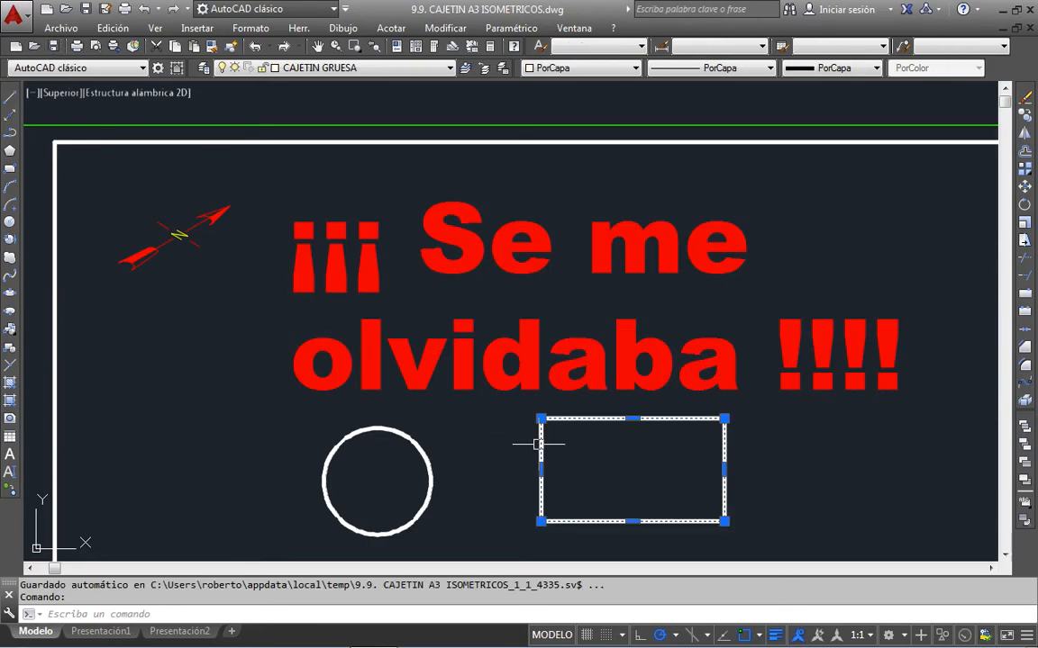
pyautogui.click(362, 70)
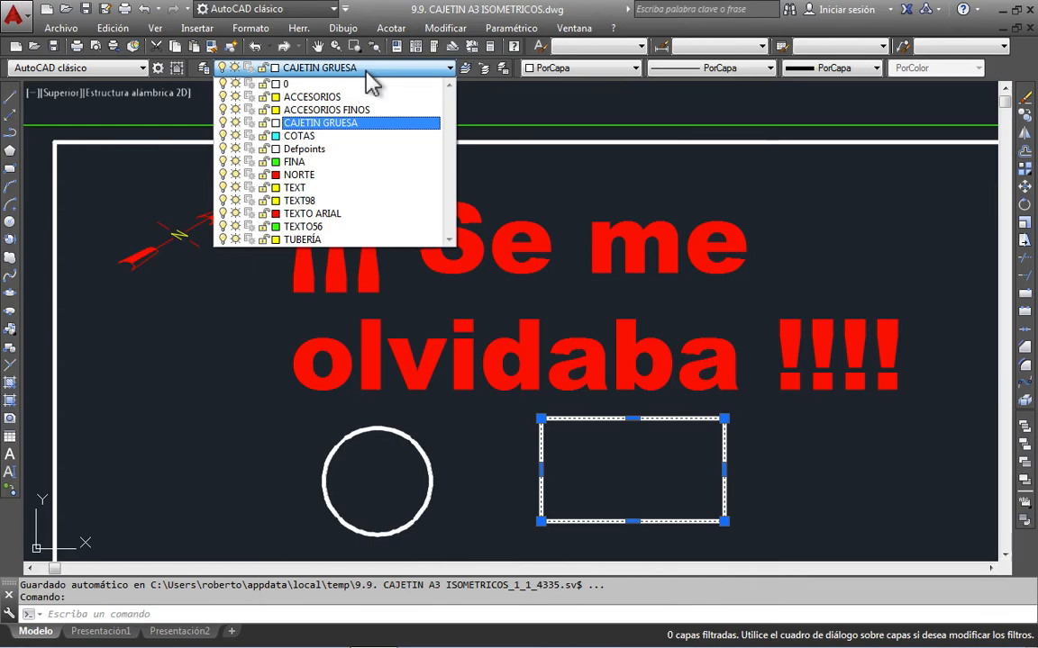
pyautogui.click(338, 149)
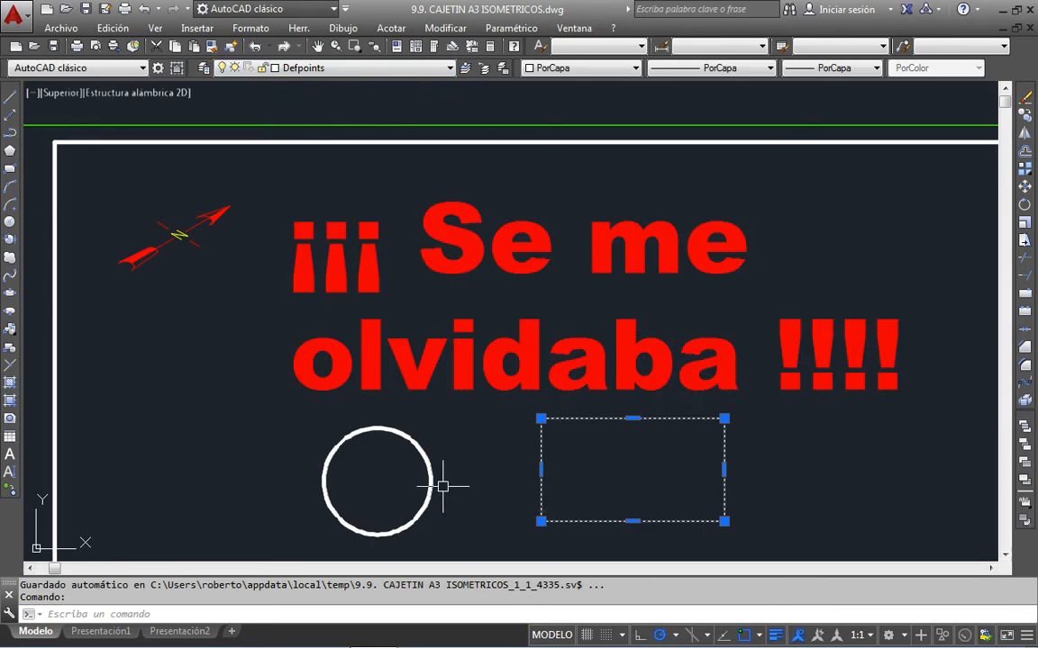
pyautogui.press('Escape')
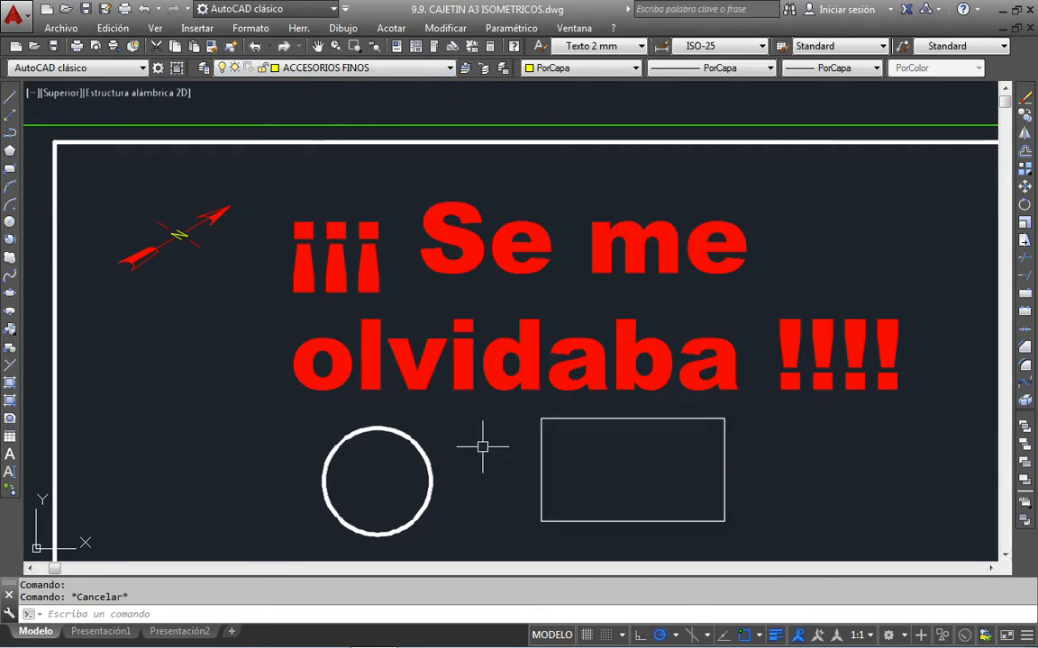
pyautogui.click(542, 448)
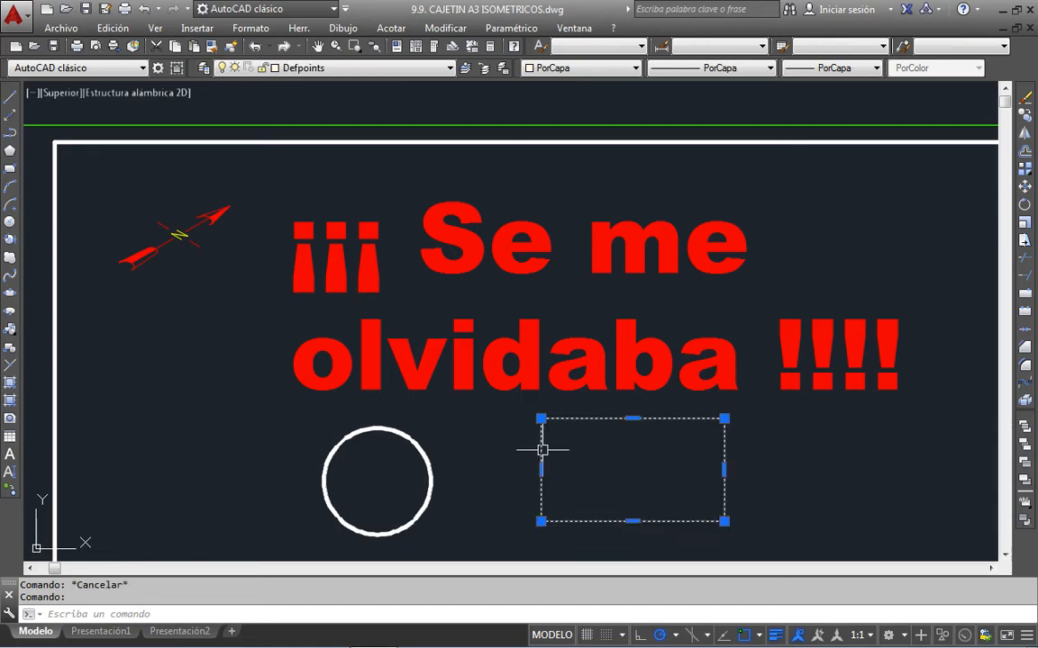
pyautogui.click(345, 70)
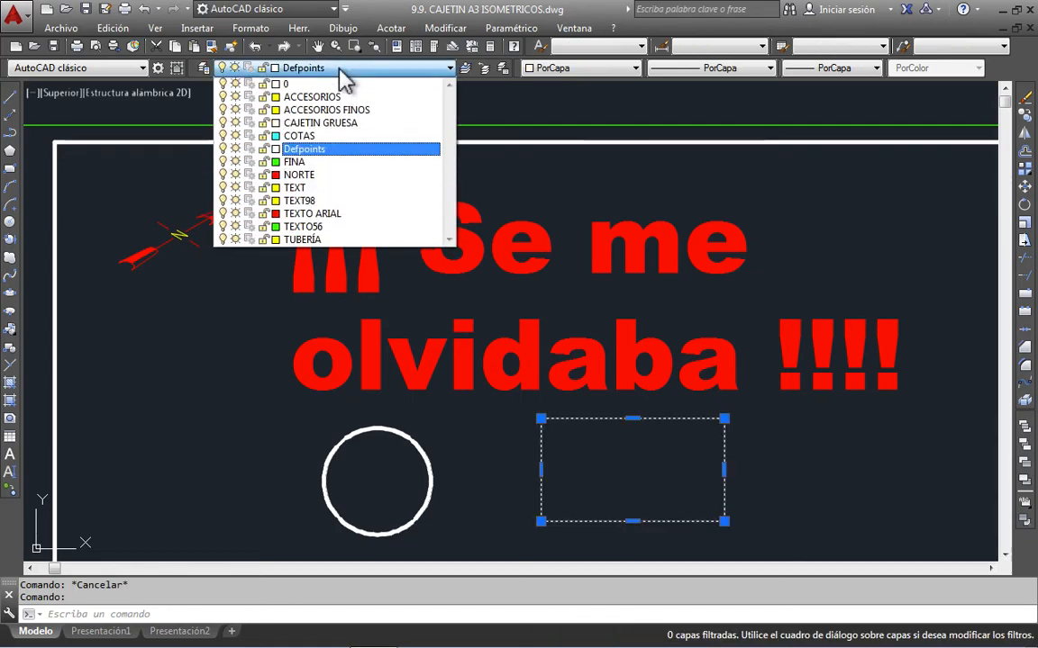
pyautogui.click(335, 151)
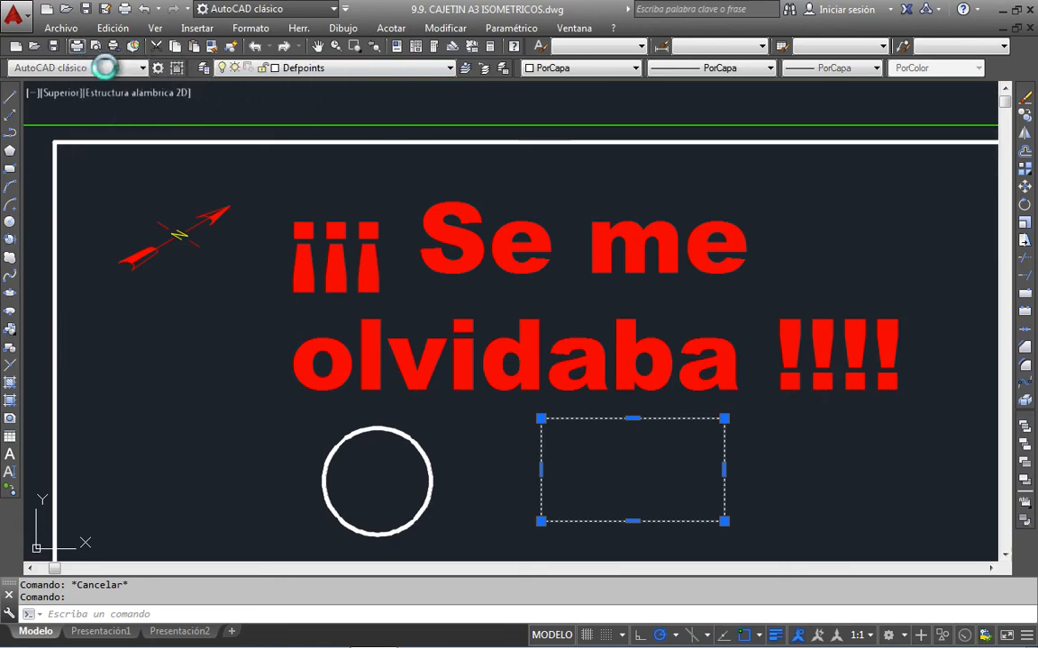
# Step: Preview the plot using AutoCAD PDF (General Documentation).pc3 with the Pantalla plot area, and examine the area around the circle
pyautogui.click(79, 48)
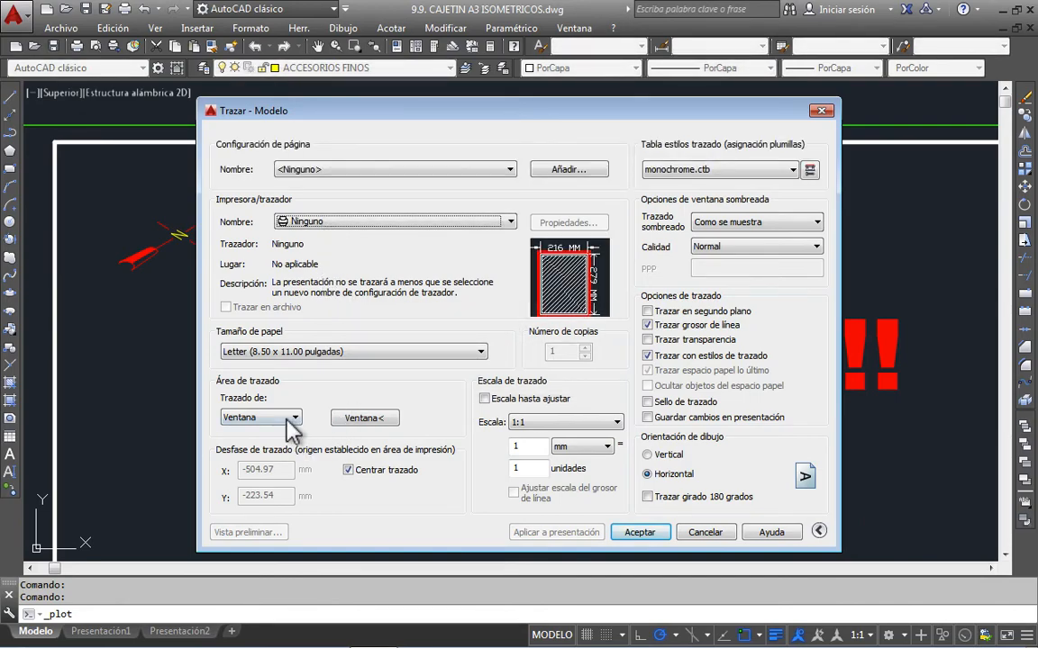
pyautogui.click(358, 223)
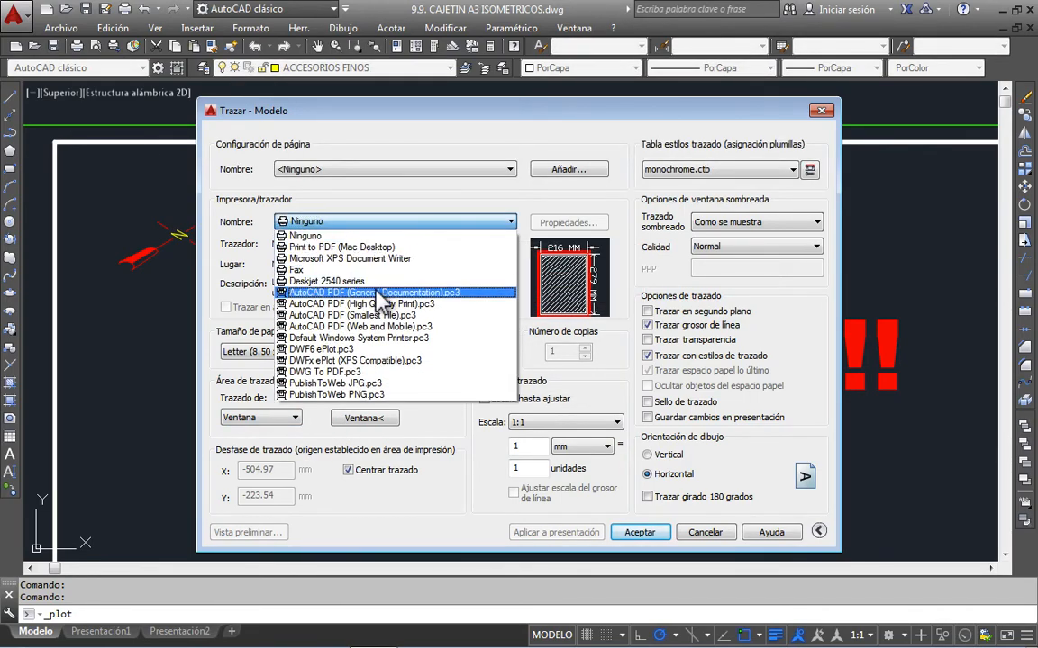
pyautogui.click(355, 293)
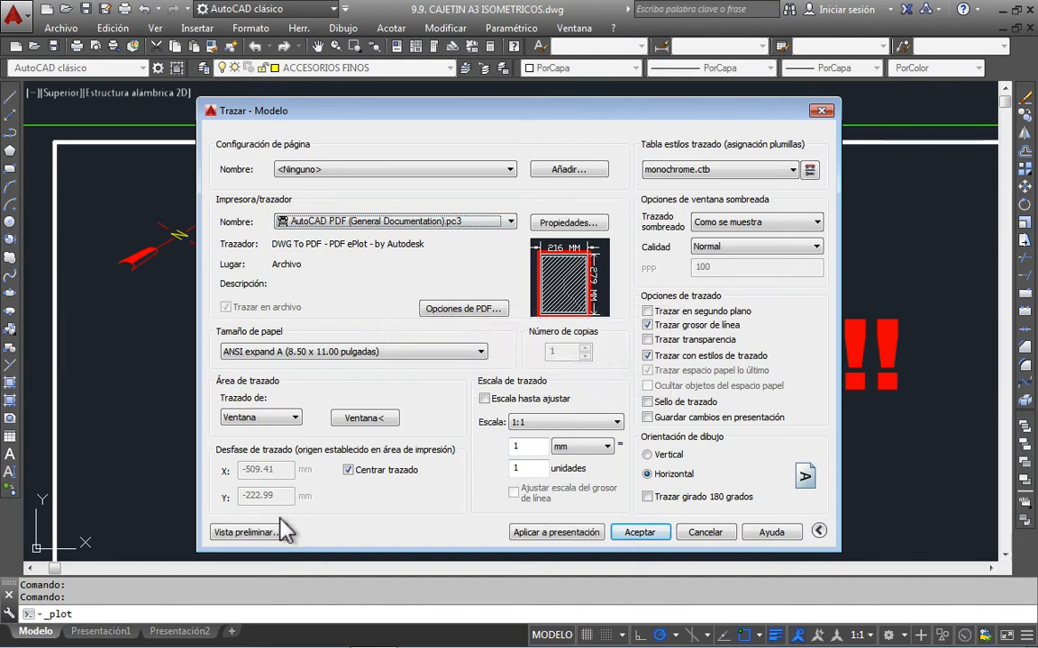
pyautogui.click(293, 417)
pyautogui.click(270, 454)
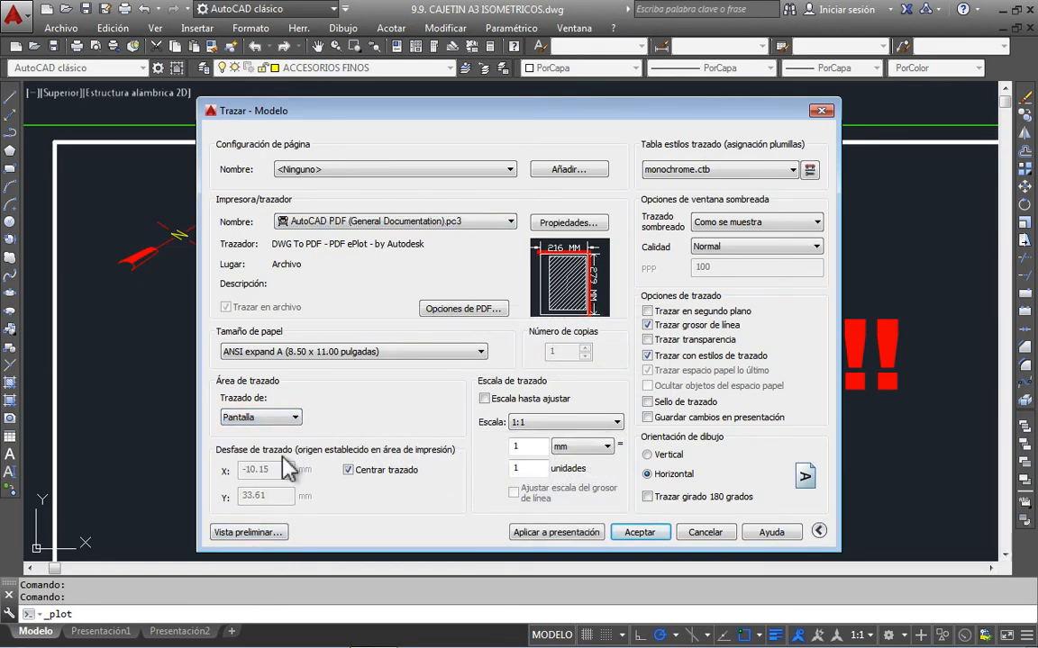
pyautogui.click(263, 535)
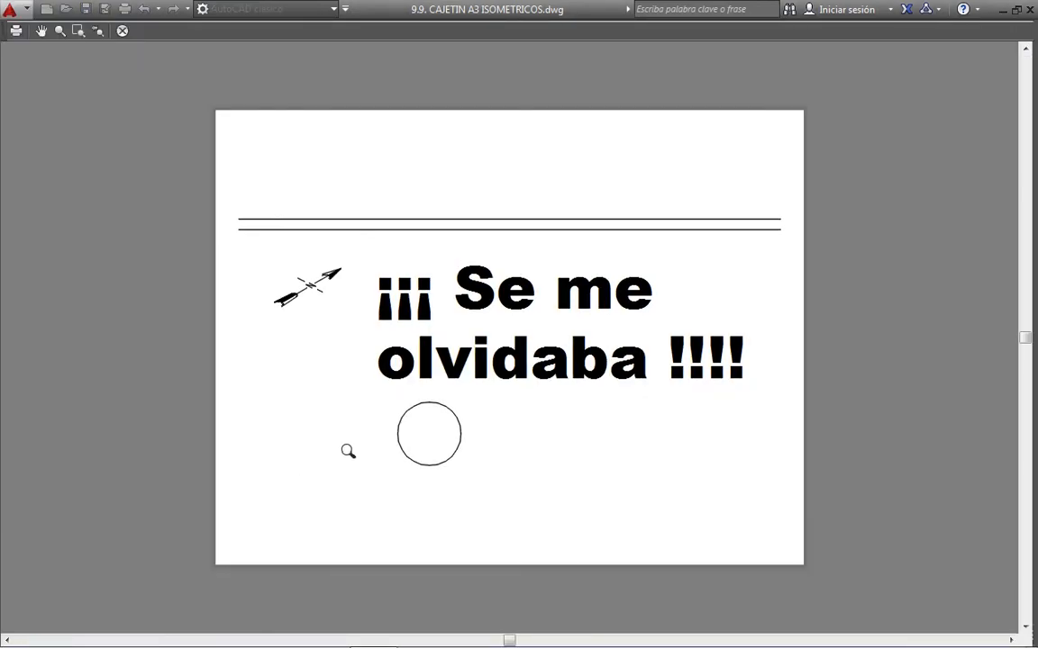
pyautogui.scroll(4, 471, 406)
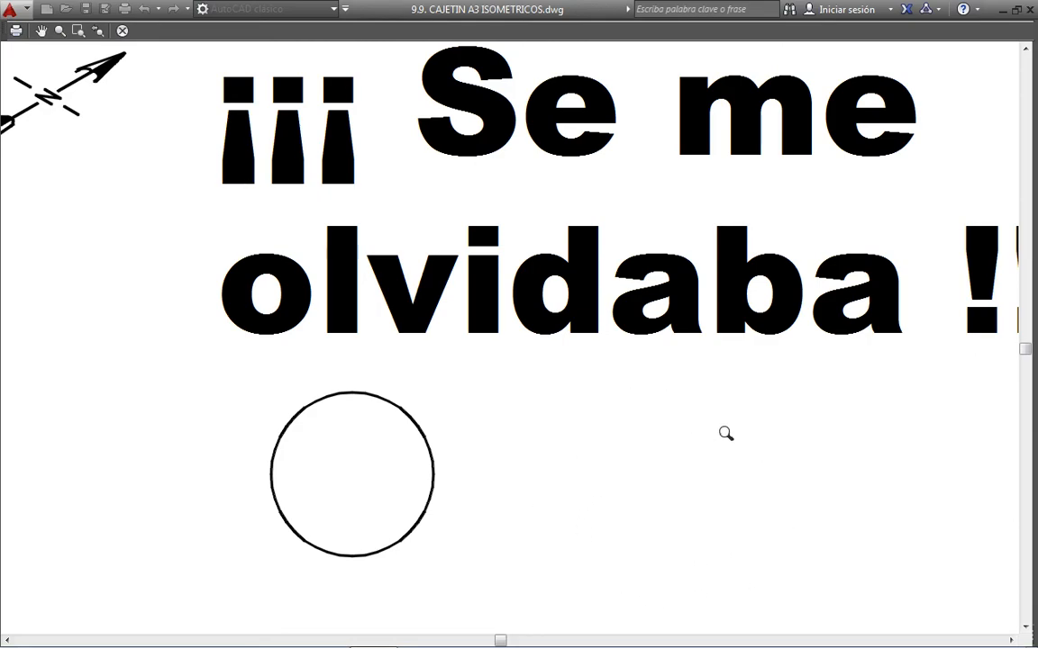
# Step: Close the plot preview and cancel the plot without printing
pyautogui.scroll(-3, 658, 512)
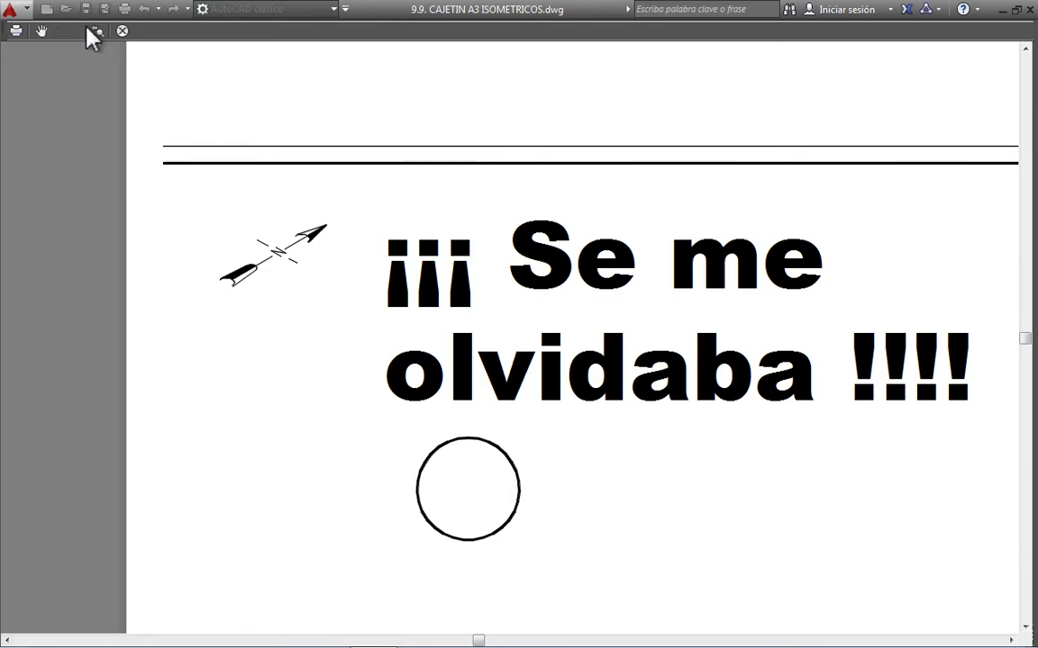
pyautogui.click(123, 32)
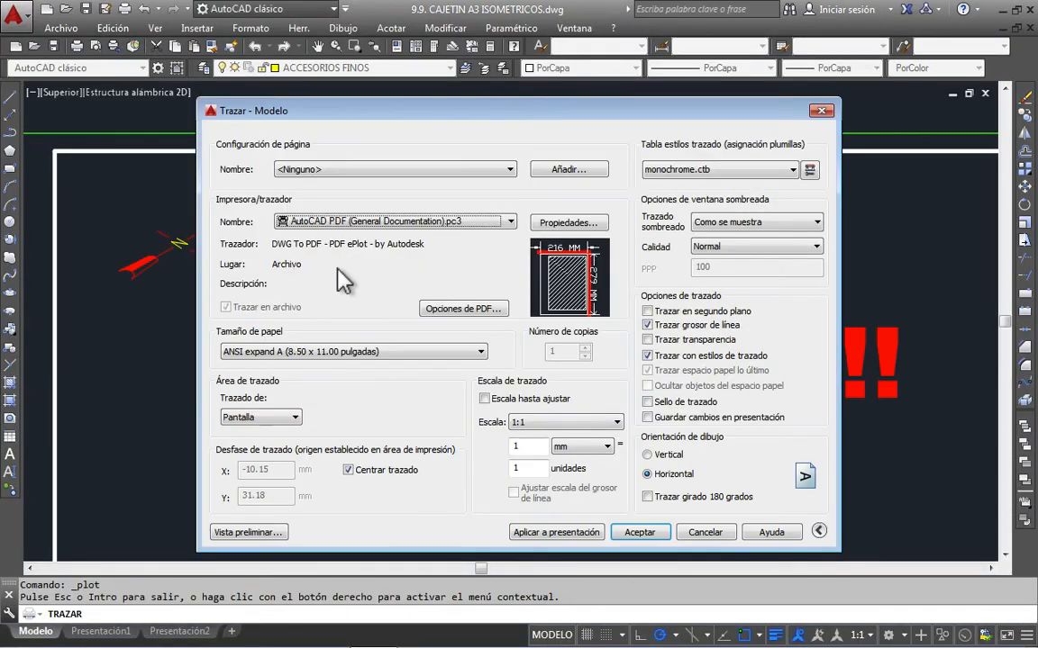
pyautogui.click(705, 532)
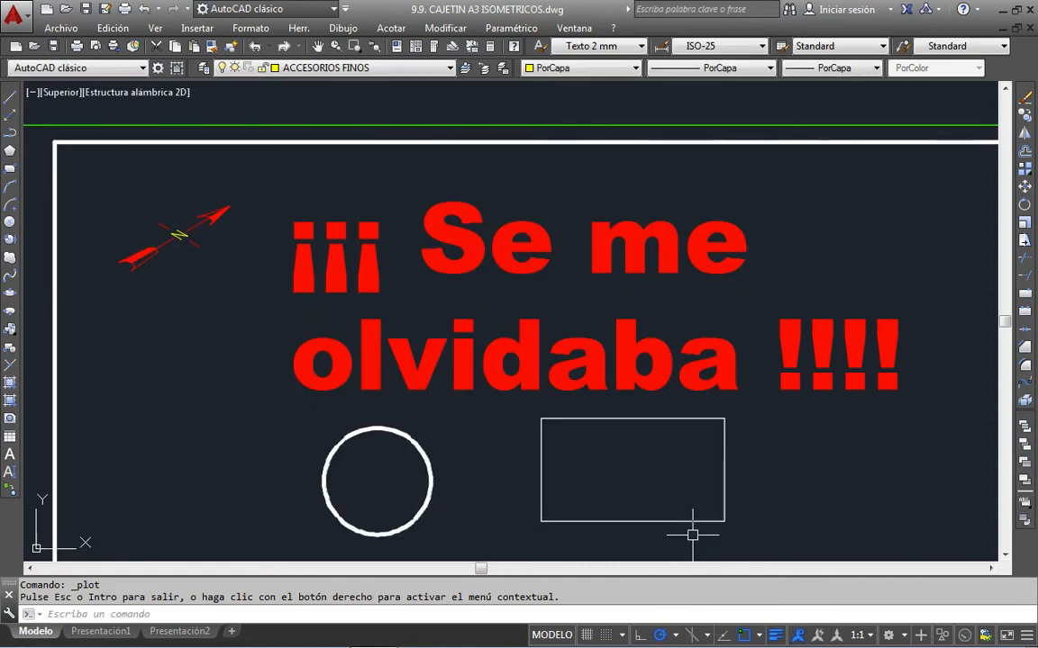
# Step: Move the rectangle beside the circle to the CAJETIN GRUESA layer and clear the selection
pyautogui.click(665, 520)
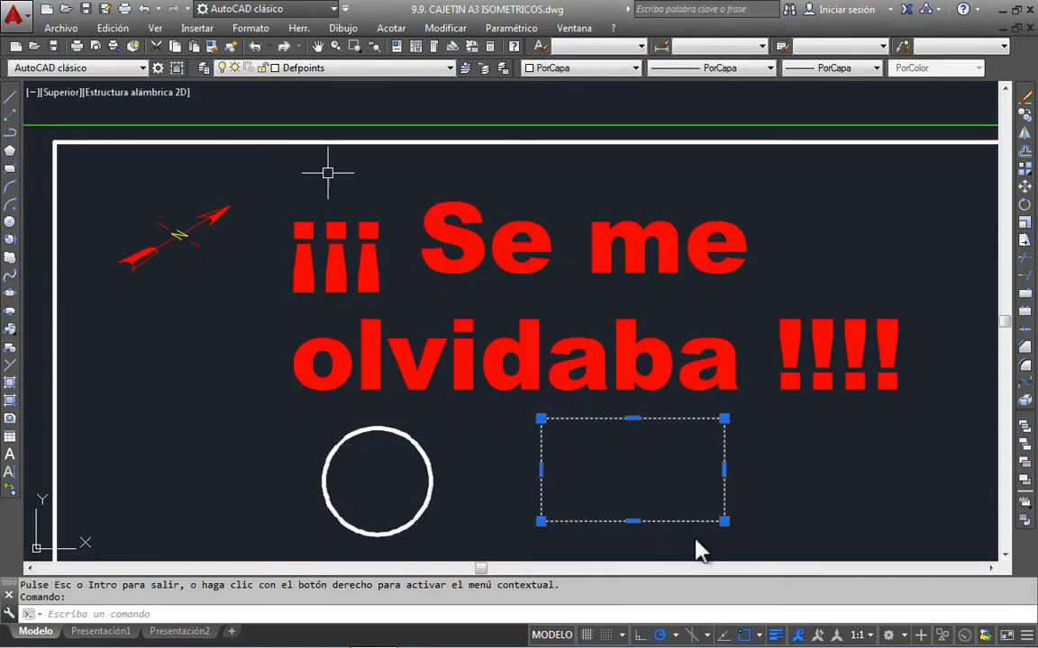
pyautogui.click(321, 71)
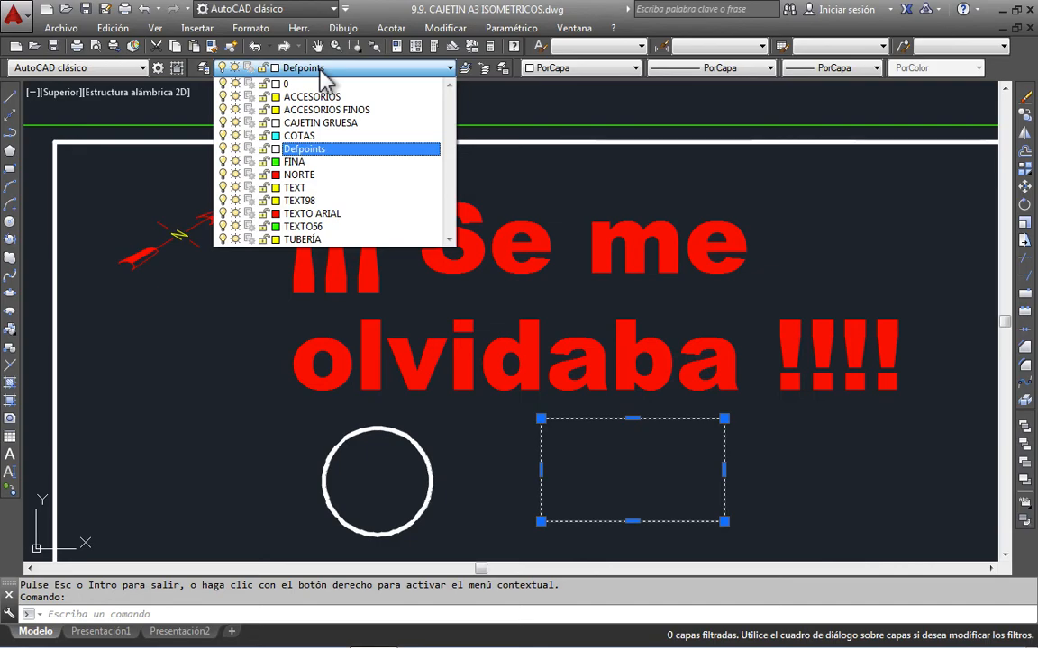
pyautogui.click(335, 123)
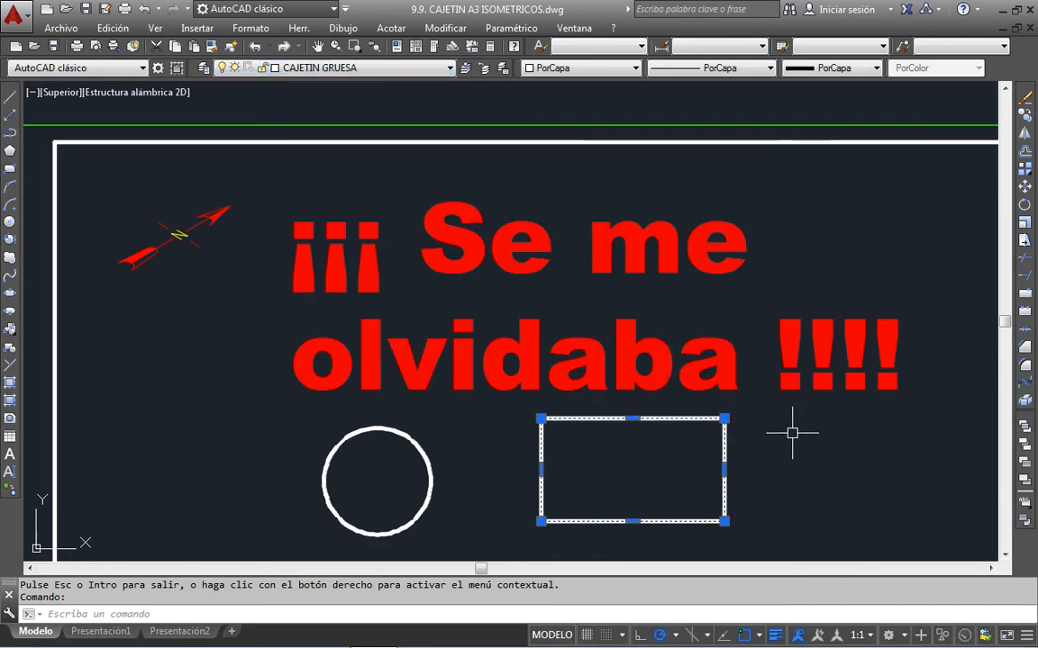
pyautogui.press('Escape')
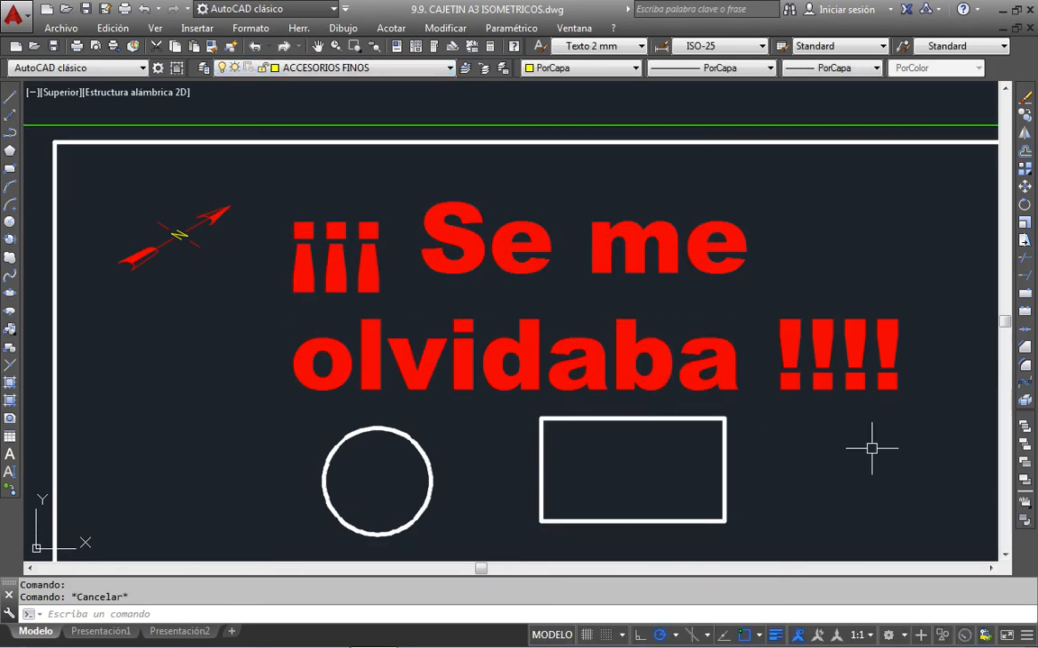
# Step: Freeze the CAJETIN GRUESA layer to hide its frame, circle and rectangle
pyautogui.click(369, 69)
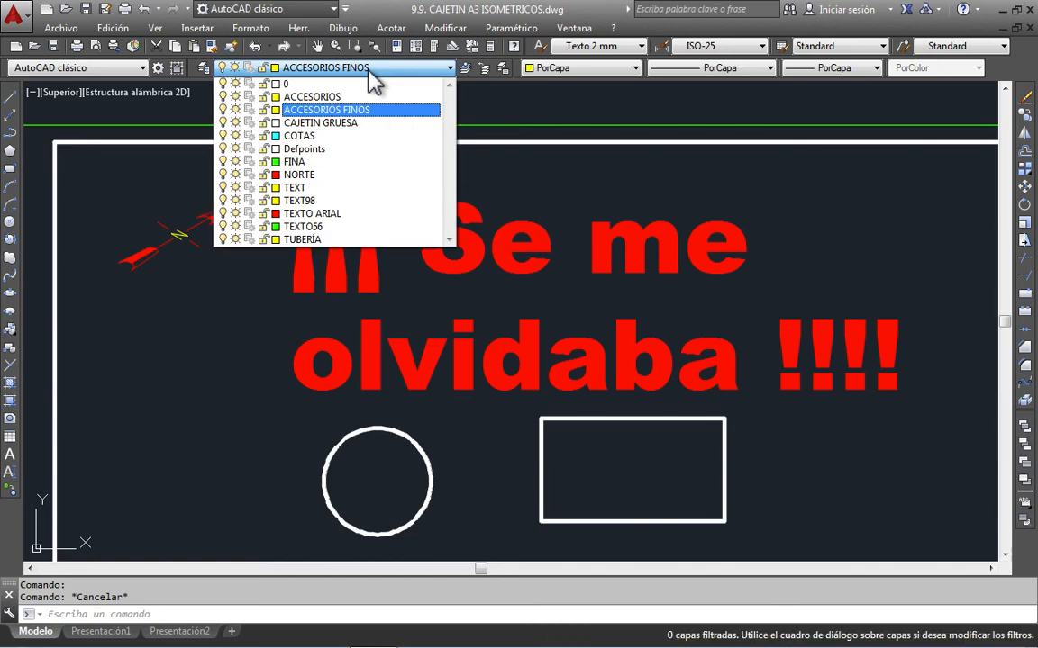
pyautogui.click(237, 124)
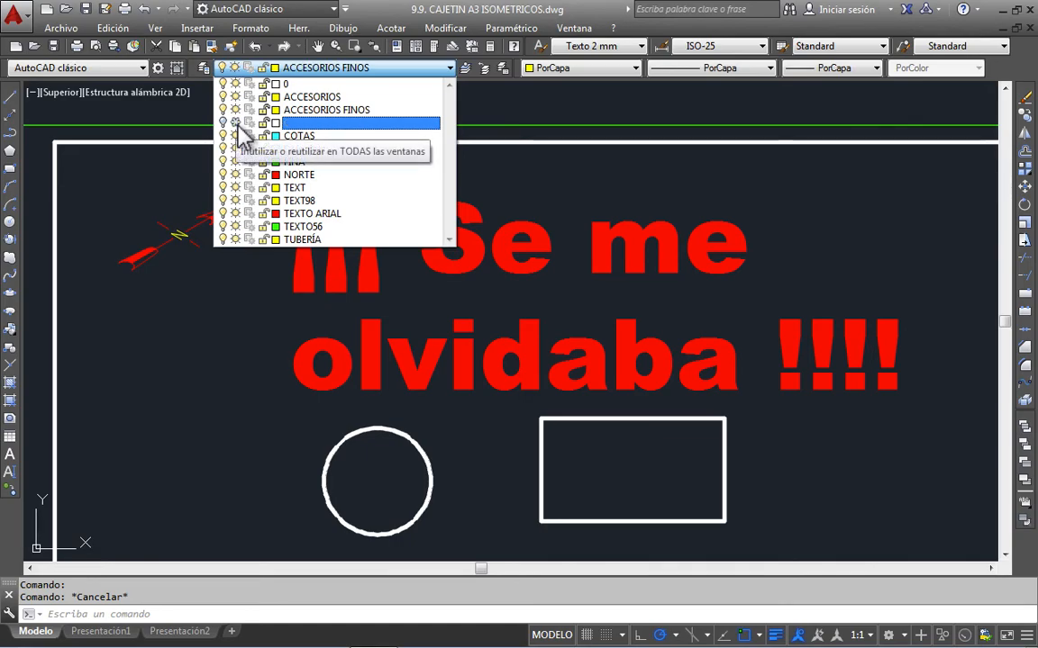
pyautogui.click(223, 300)
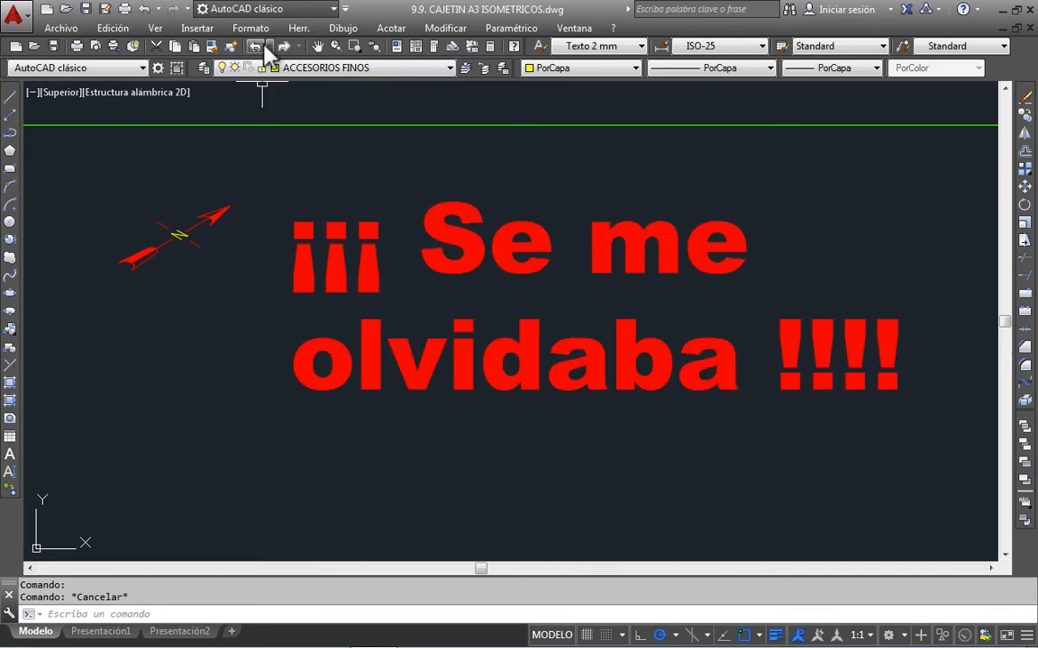
# Step: Thaw and lock the CAJETIN GRUESA layer, and select the rectangle to check how the locked layer responds
pyautogui.click(359, 69)
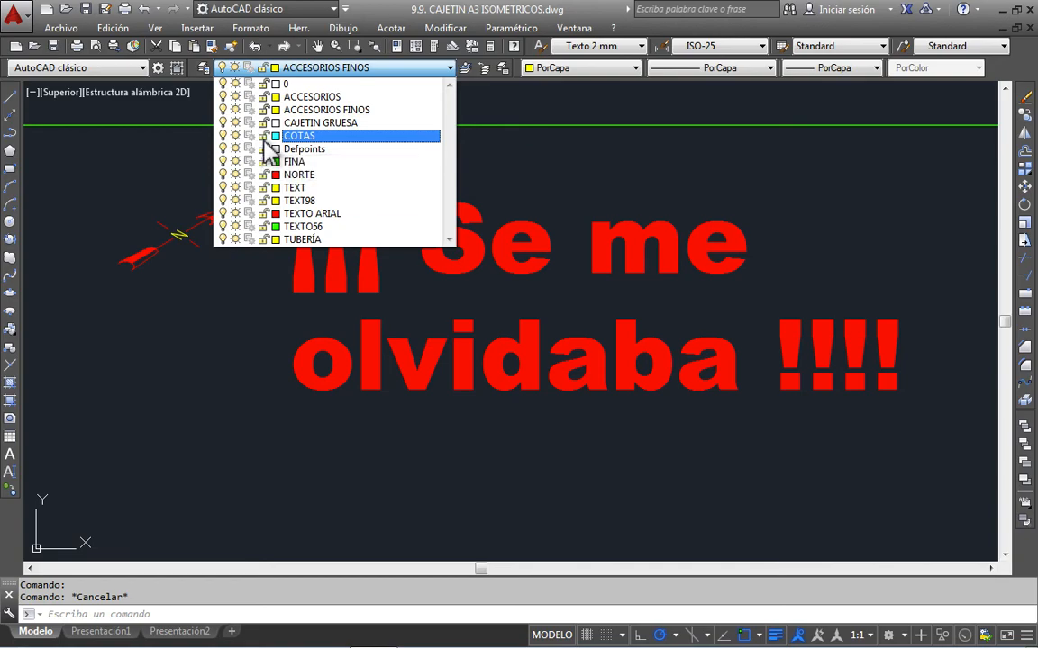
pyautogui.click(262, 123)
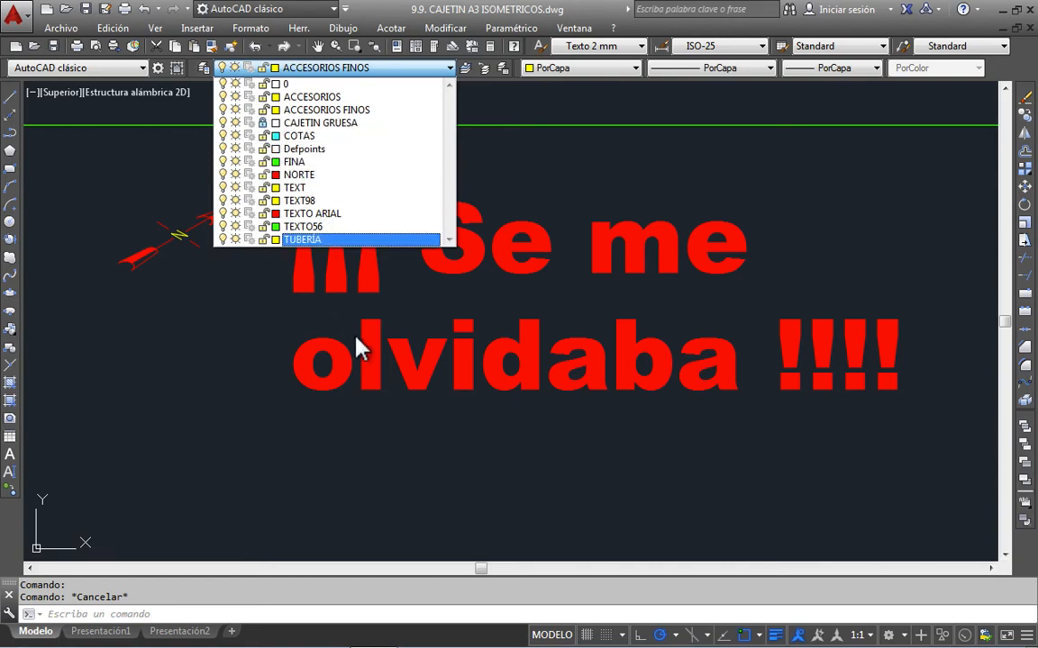
pyautogui.click(284, 351)
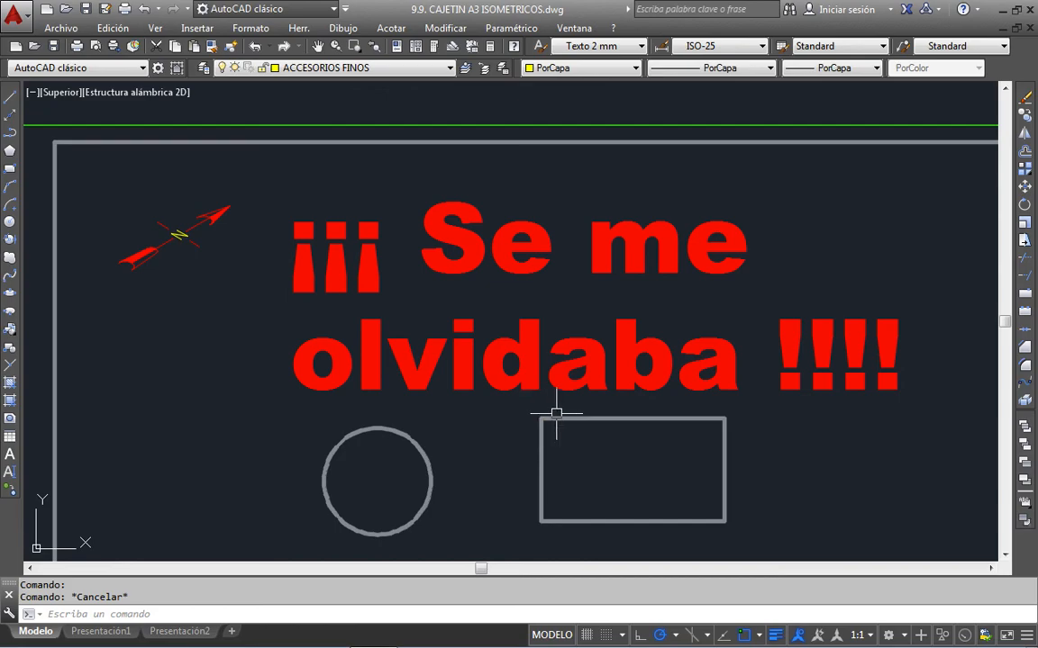
pyautogui.click(539, 469)
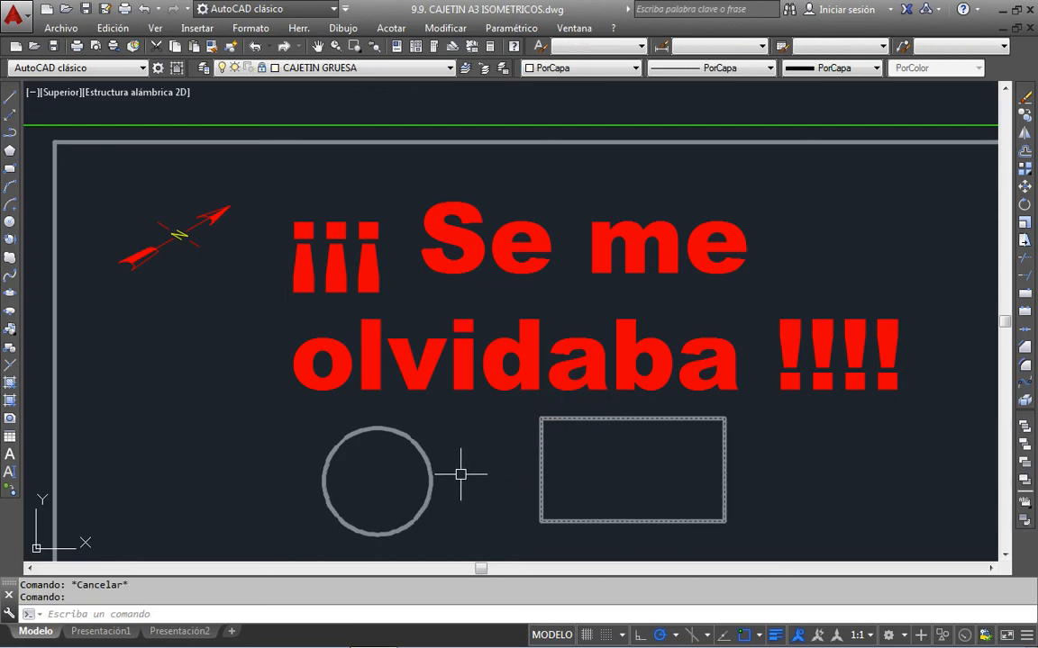
pyautogui.press('Escape')
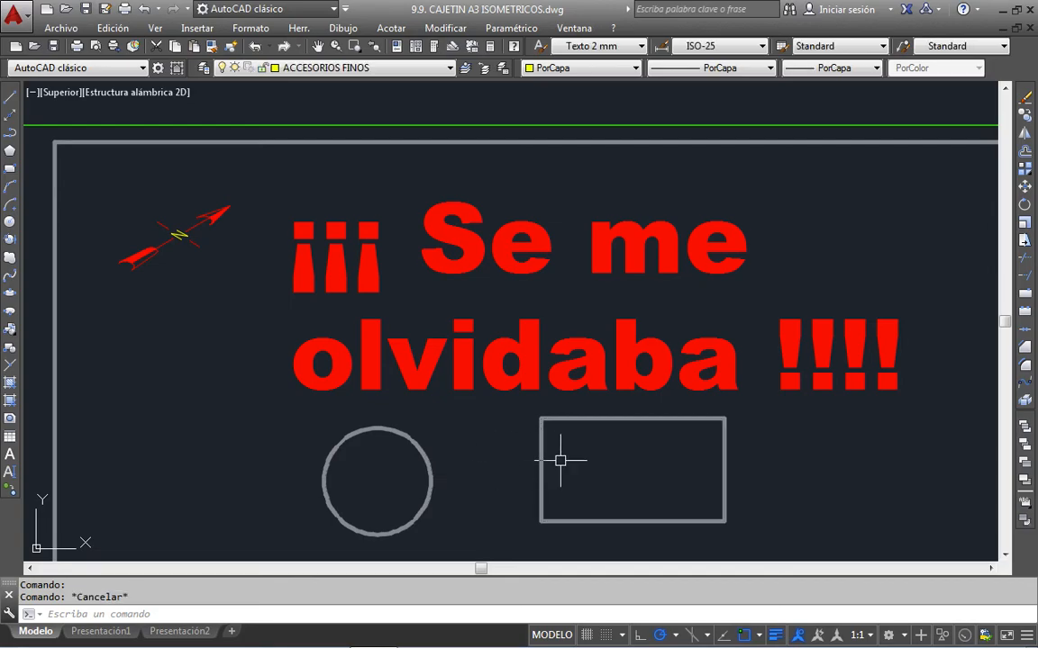
# Step: Try to explode the rectangle on the locked CAJETIN GRUESA layer with DESCOMP
pyautogui.write('DESCOMP')
pyautogui.press('Return')
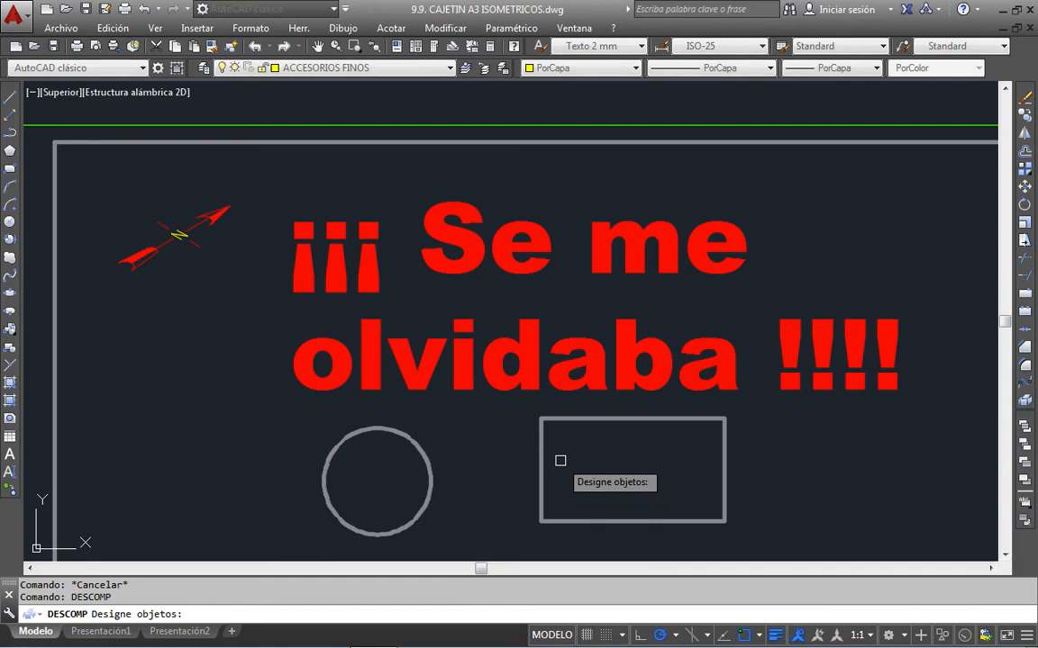
pyautogui.click(540, 456)
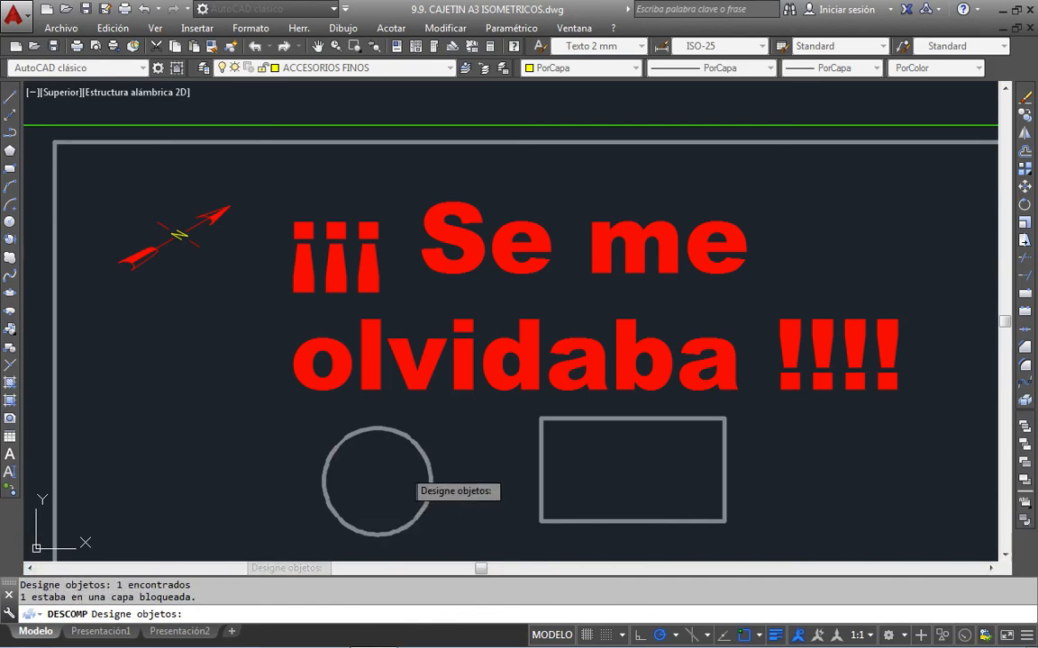
pyautogui.click(540, 459)
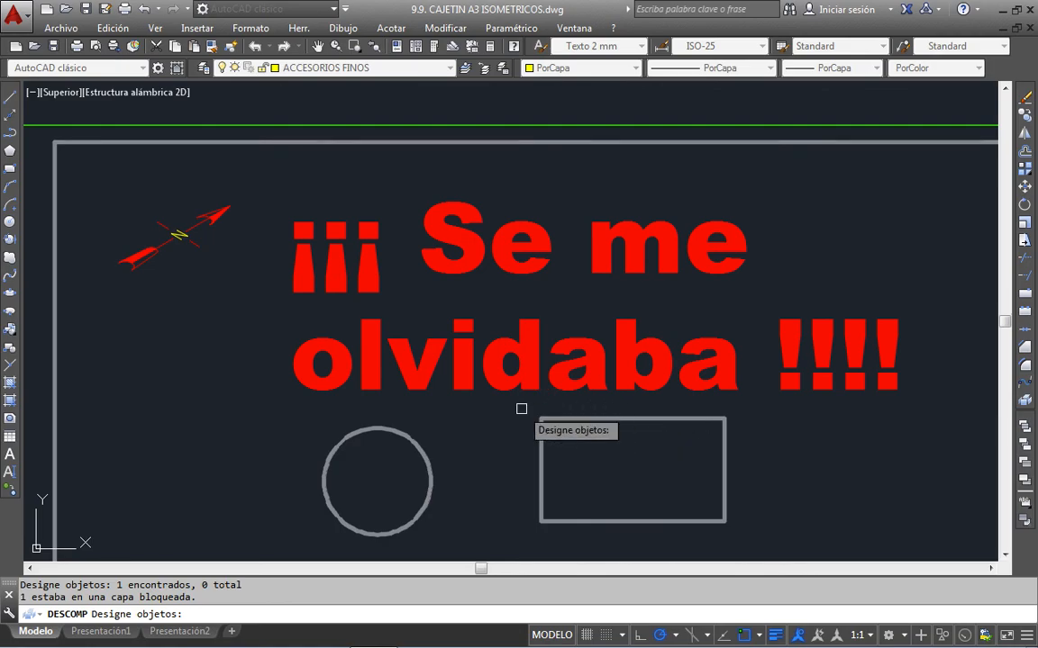
pyautogui.press('Escape')
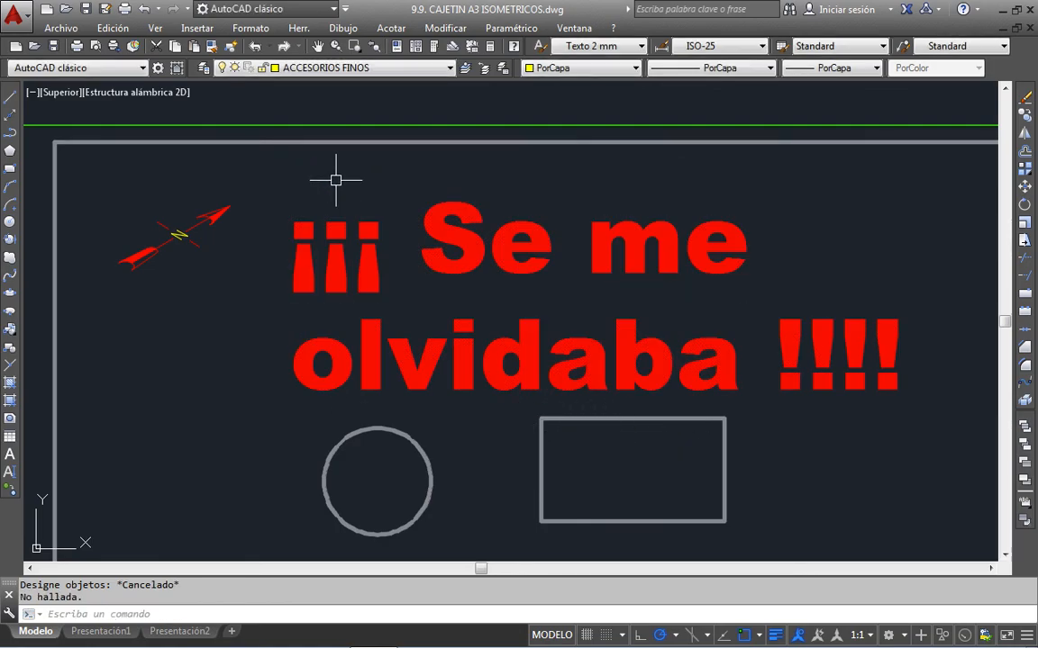
# Step: Unlock the CAJETIN GRUESA layer and scale the rectangle by a factor of 0.5 from the midpoint of its left edge
pyautogui.click(394, 68)
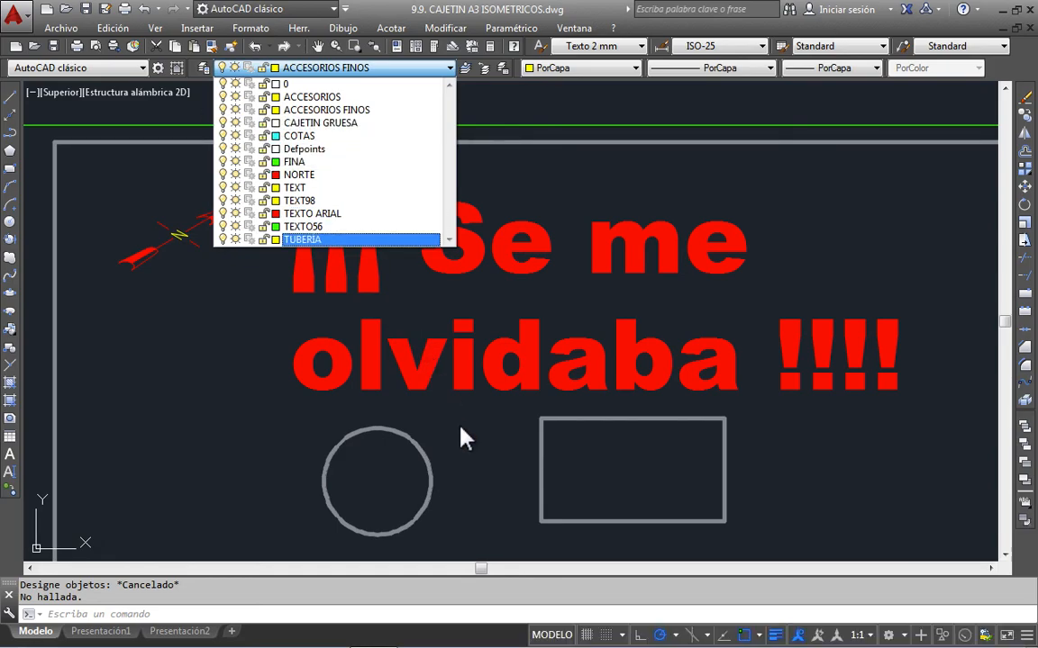
pyautogui.click(413, 381)
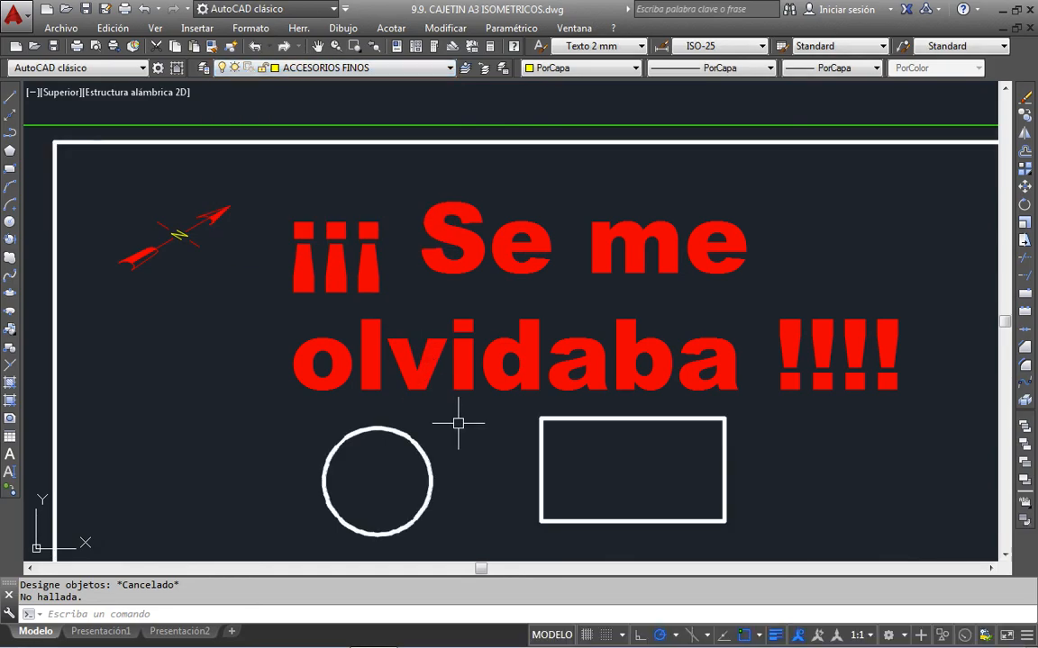
pyautogui.click(539, 459)
pyautogui.write('ES')
pyautogui.press('Return')
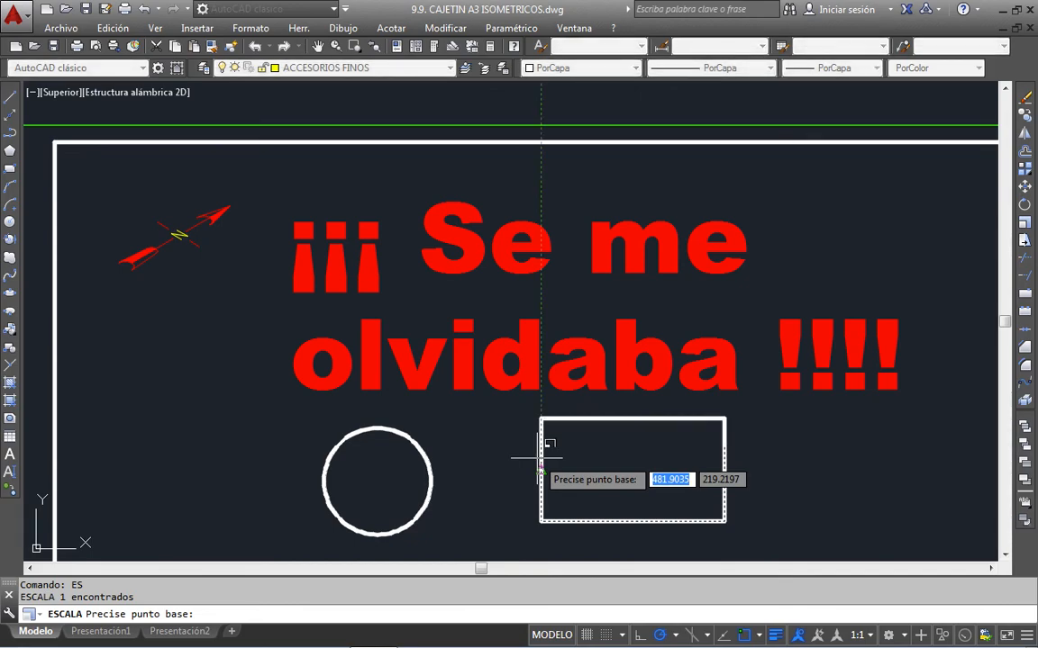
pyautogui.click(539, 458)
pyautogui.write('0.')
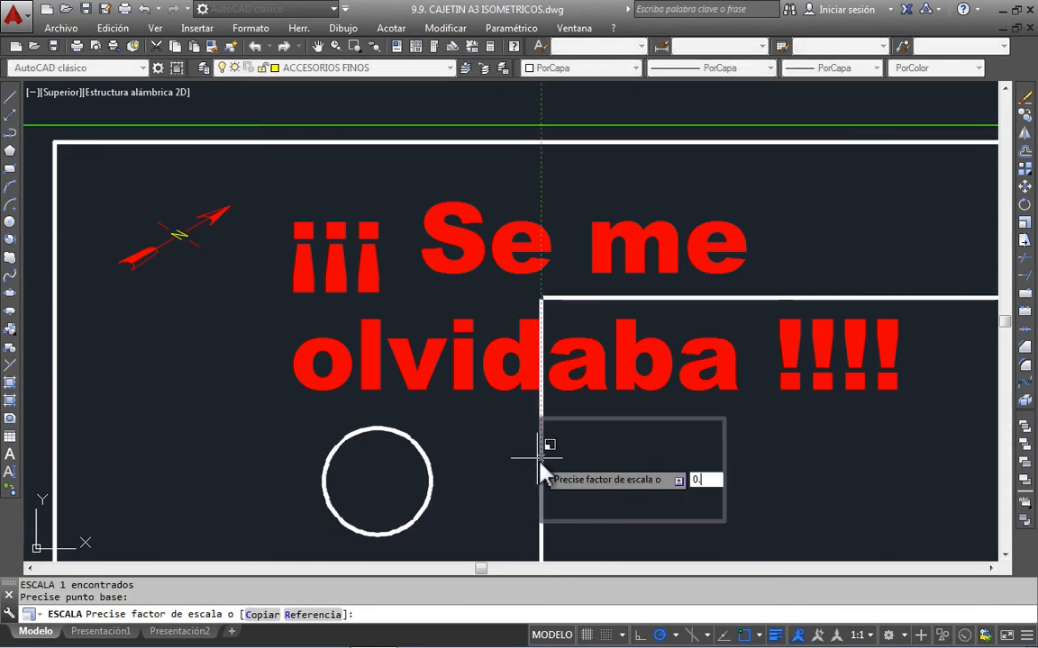
pyautogui.write('5')
pyautogui.press('Return')
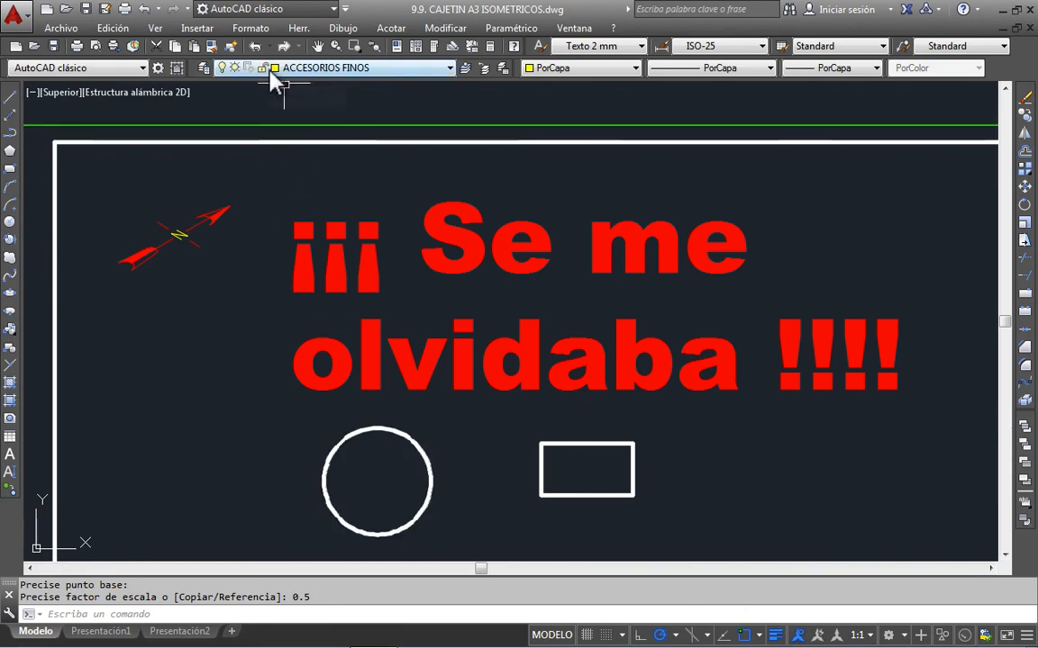
pyautogui.click(365, 70)
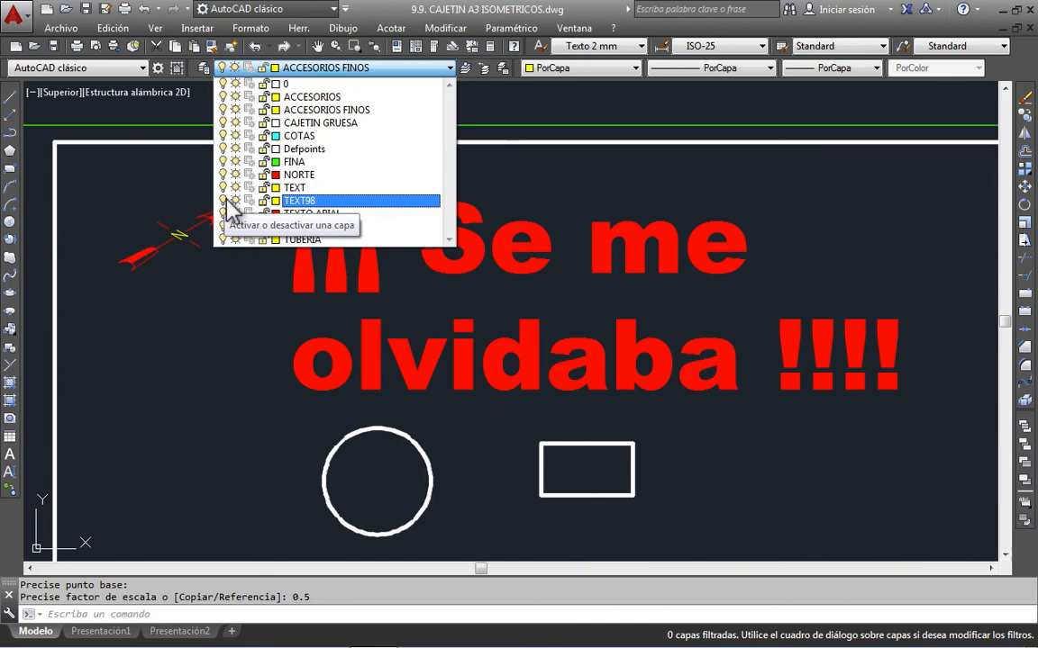
pyautogui.click(212, 330)
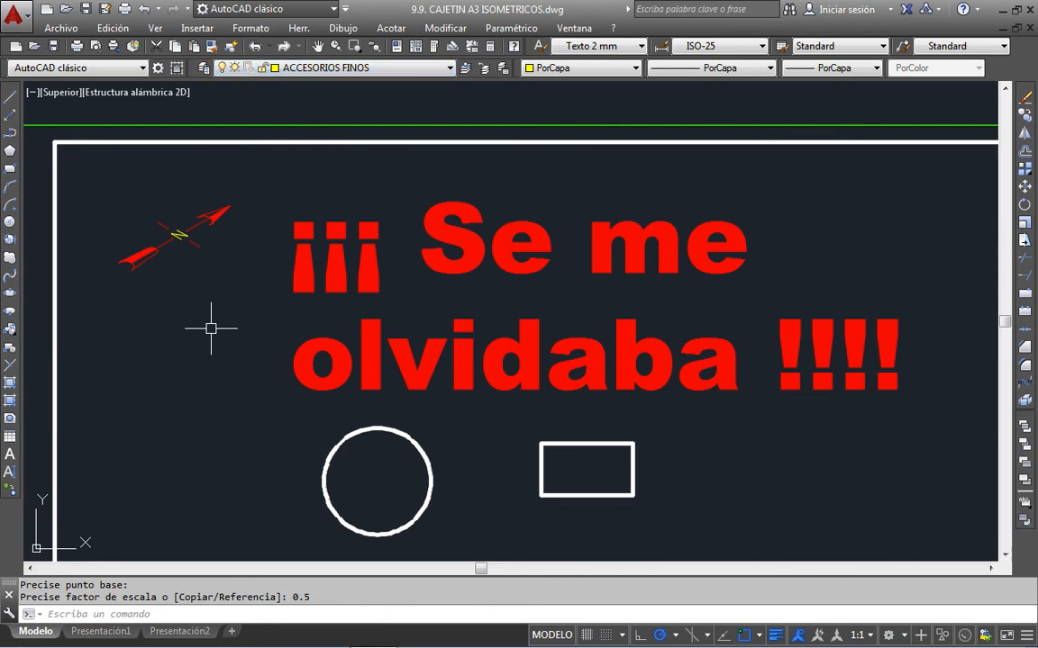